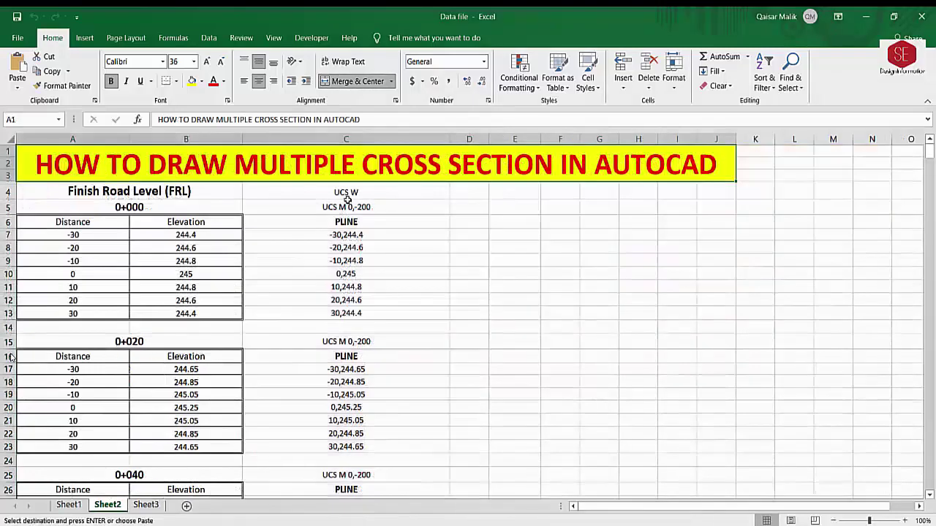
# Copy the generated commands in Excel's column C for pasting into AutoCAD.
pyautogui.click(347, 199)
pyautogui.rightClick(349, 426)
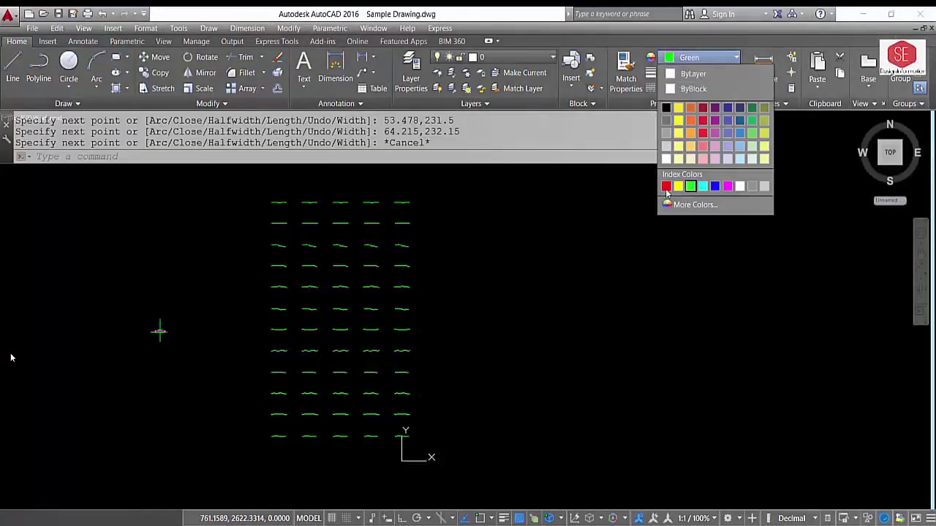
pyautogui.click(666, 186)
pyautogui.write('UCS')
pyautogui.rightClick(56, 156)
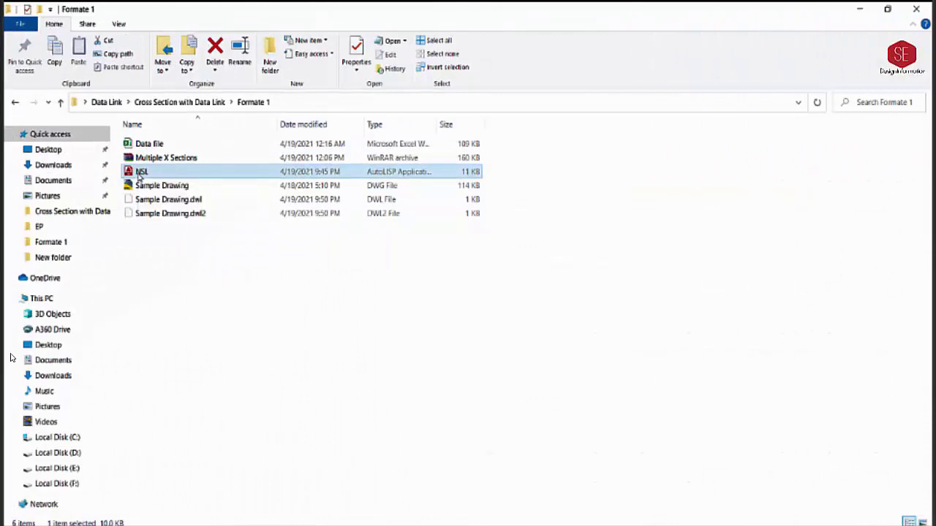
# Open NSL.lsp in Notepad and read through the NSL routine's code.
pyautogui.rightClick(141, 172)
pyautogui.click(168, 188)
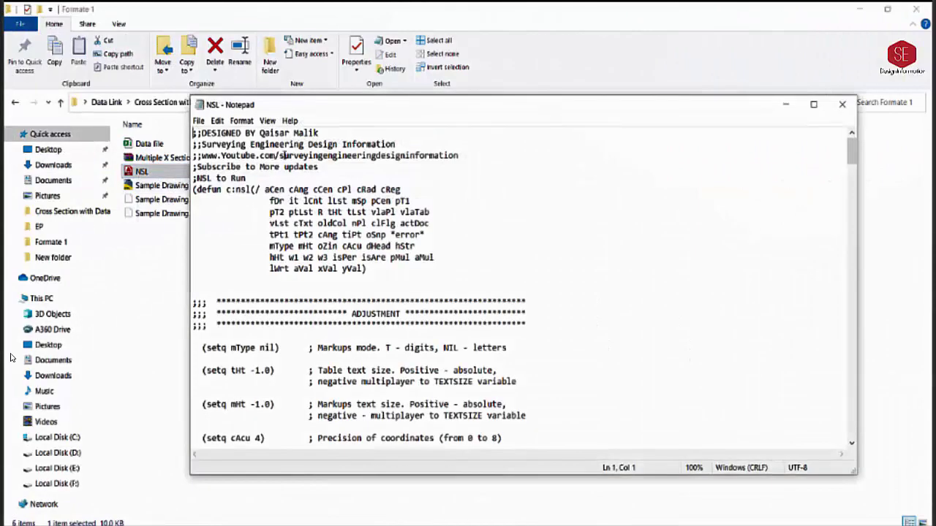
pyautogui.hotkey('shift', 'Home')
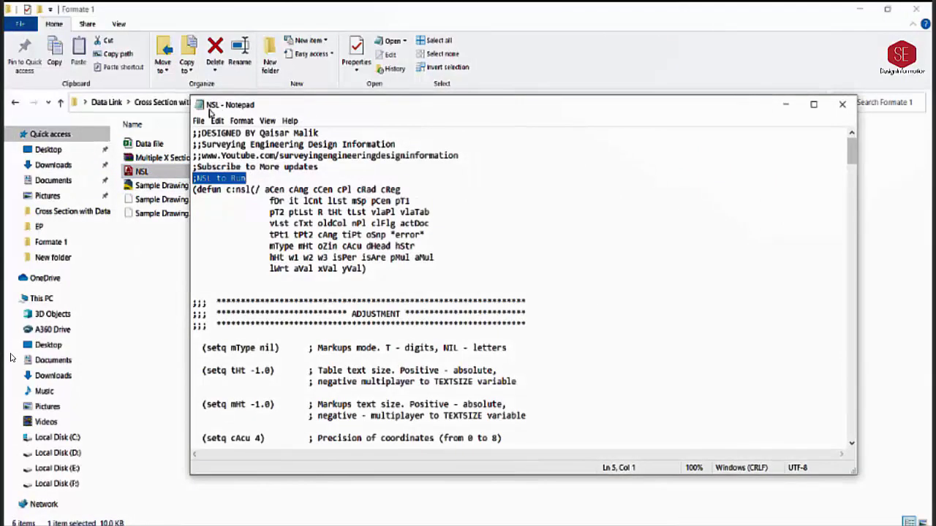
pyautogui.scroll(-10, 558, 282)
pyautogui.scroll(-10, 558, 282)
pyautogui.scroll(-10, 558, 282)
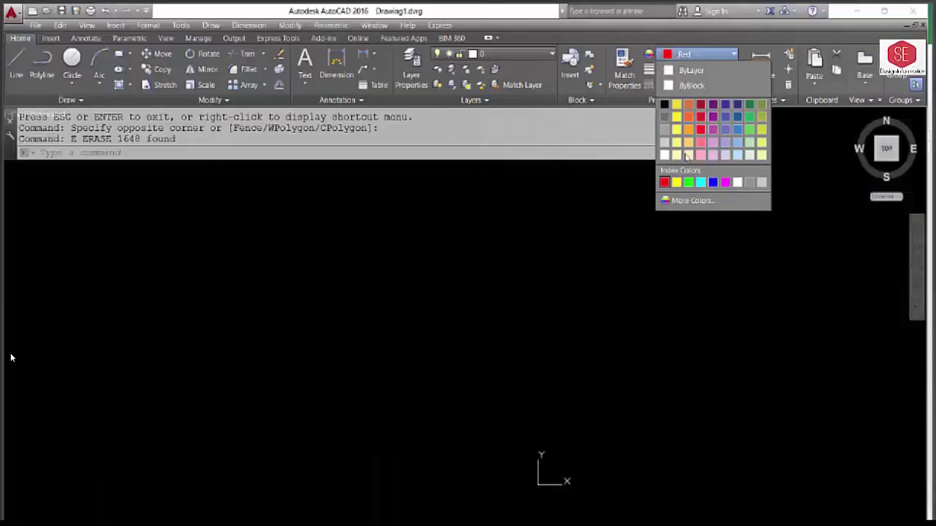
# Paste the Excel-generated script into AutoCAD's command line, then zoom out over the cross-section boxes.
pyautogui.click(695, 183)
pyautogui.rightClick(108, 153)
pyautogui.click(152, 247)
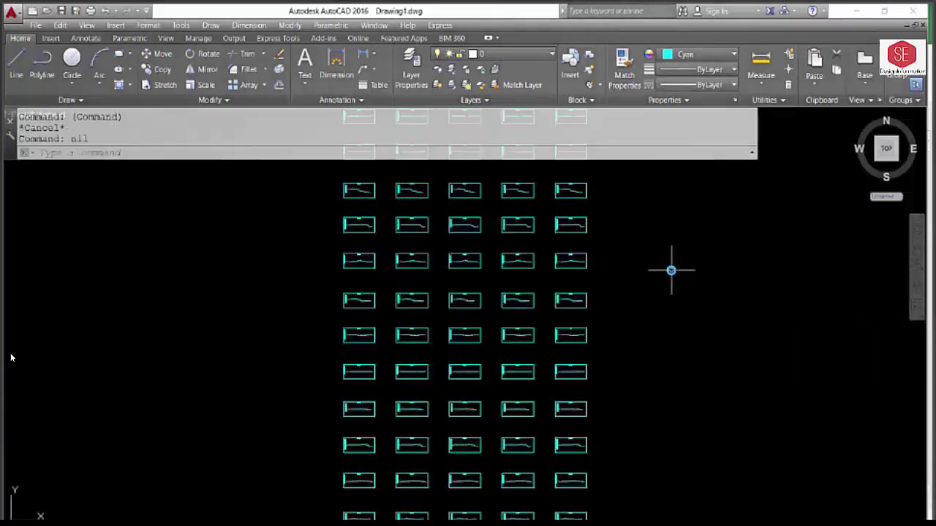
pyautogui.write('z')
pyautogui.press('Return')
pyautogui.moveTo(620, 251); pyautogui.dragTo(572, 370)
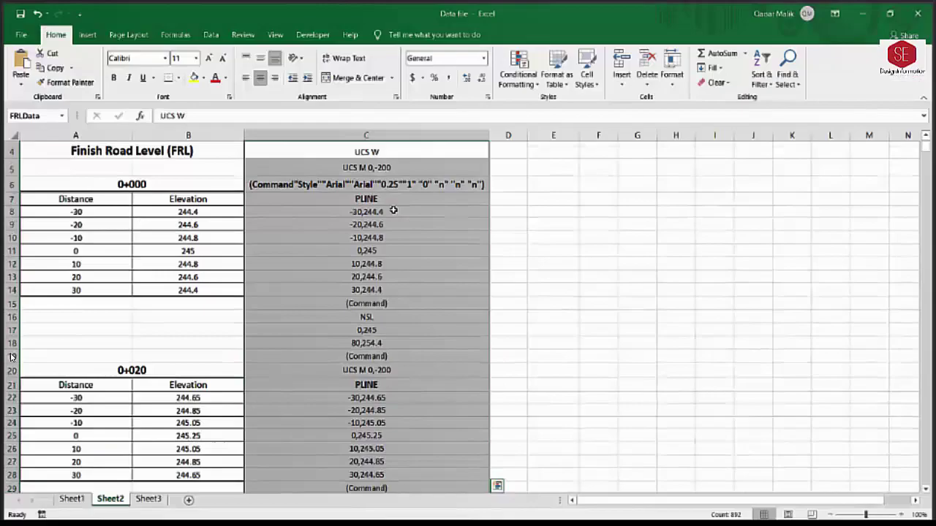
# Copy Excel's command column C again and paste it into AutoCAD's command line.
pyautogui.rightClick(412, 179)
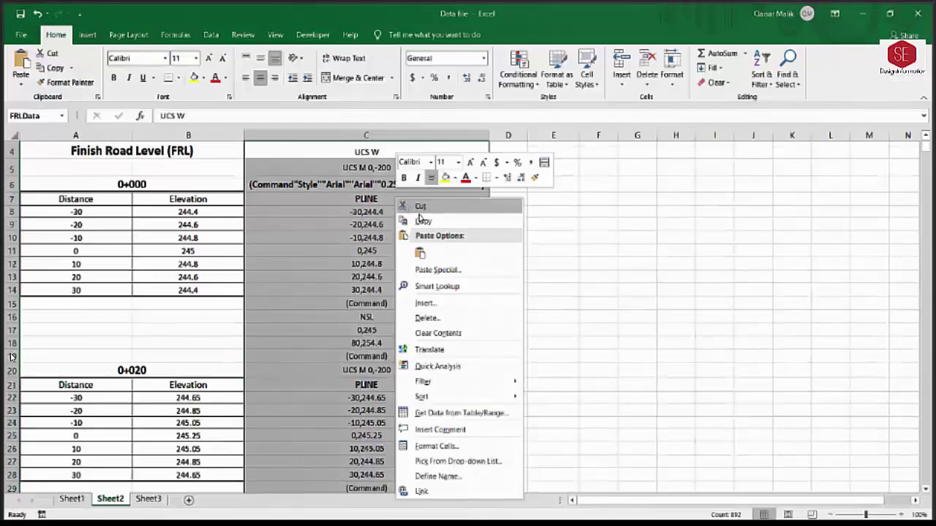
pyautogui.click(439, 198)
pyautogui.hotkey('alt', 'Tab')
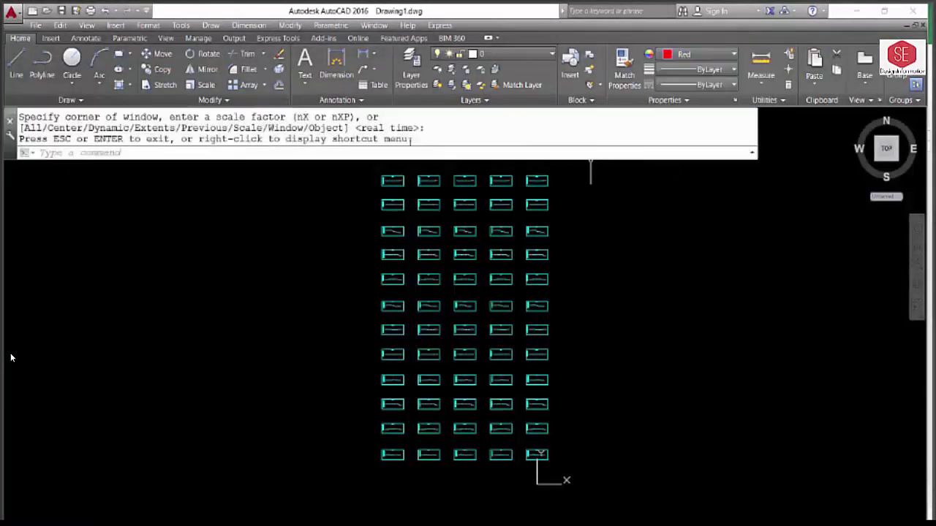
pyautogui.rightClick(170, 152)
pyautogui.click(217, 252)
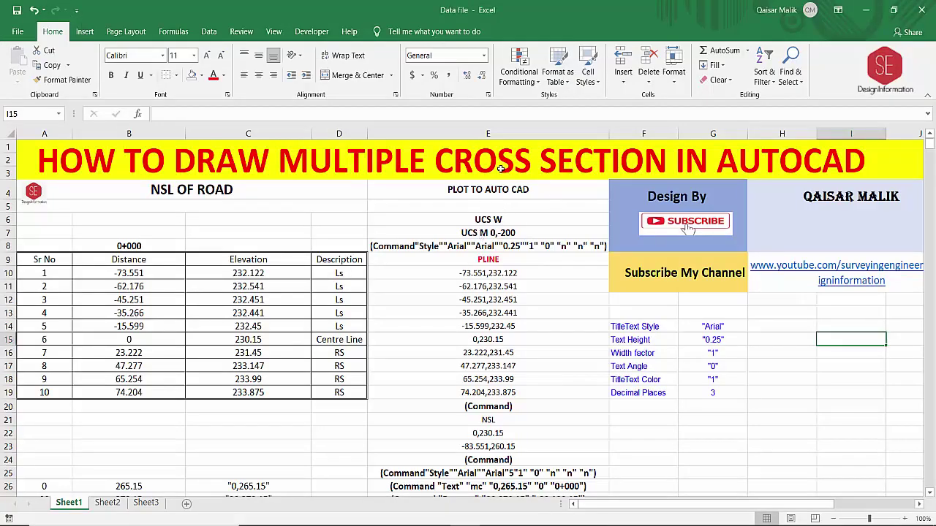
# Review Sheet1's data and the Finish Road Level (FRL) heading on Sheet2.
pyautogui.scroll(-3, 497, 218)
pyautogui.scroll(-8, 497, 223)
pyautogui.scroll(-6, 497, 230)
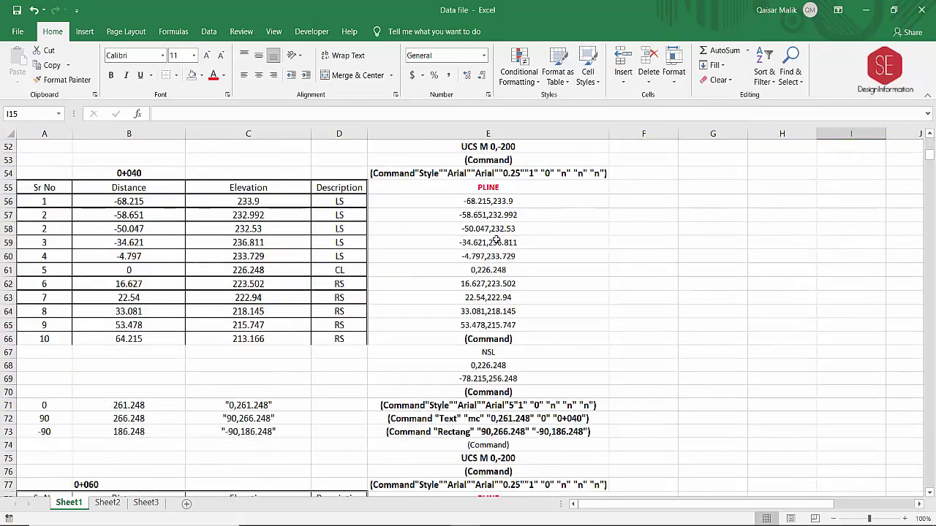
pyautogui.scroll(-12, 497, 240)
pyautogui.scroll(-6, 495, 240)
pyautogui.scroll(-11, 495, 240)
pyautogui.scroll(-7, 496, 241)
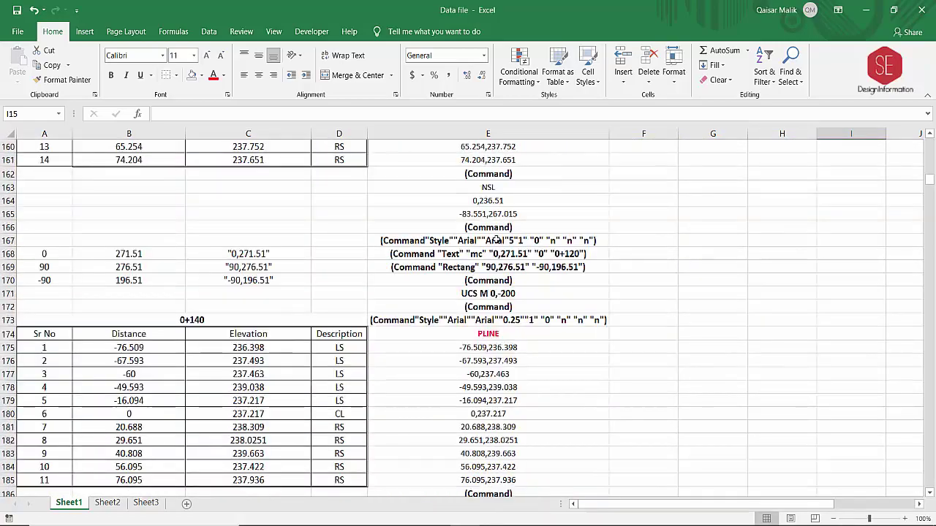
pyautogui.scroll(-12, 497, 240)
pyautogui.scroll(-6, 496, 239)
pyautogui.scroll(13, 496, 240)
pyautogui.scroll(8, 496, 240)
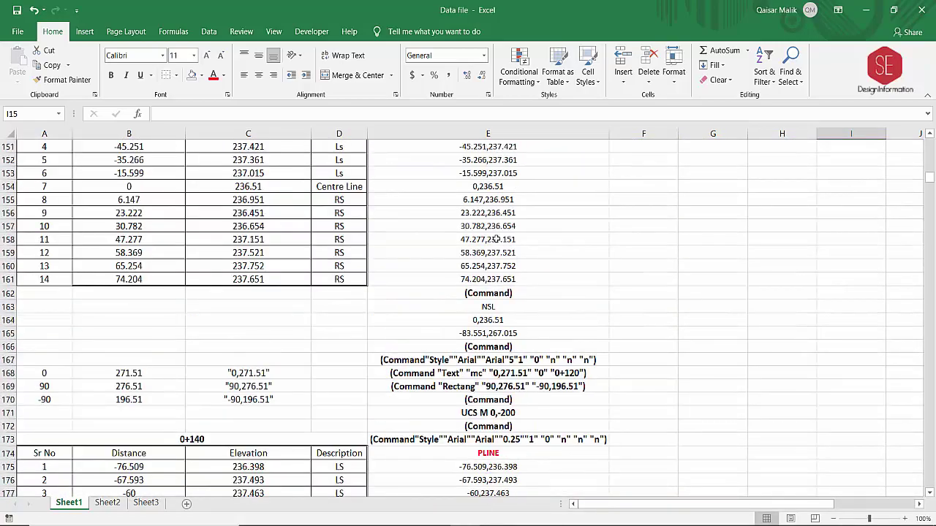
pyautogui.scroll(15, 496, 240)
pyautogui.scroll(9, 497, 240)
pyautogui.scroll(17, 496, 240)
pyautogui.scroll(9, 497, 239)
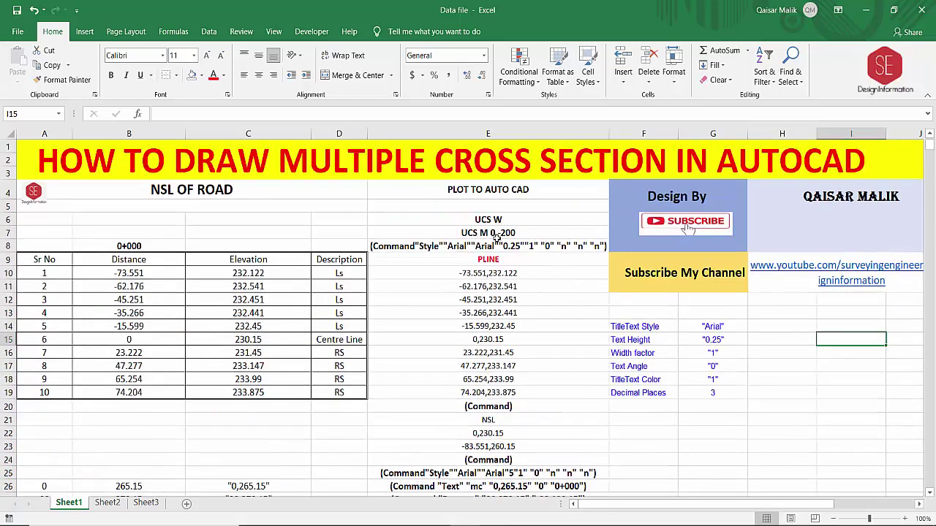
pyautogui.click(108, 504)
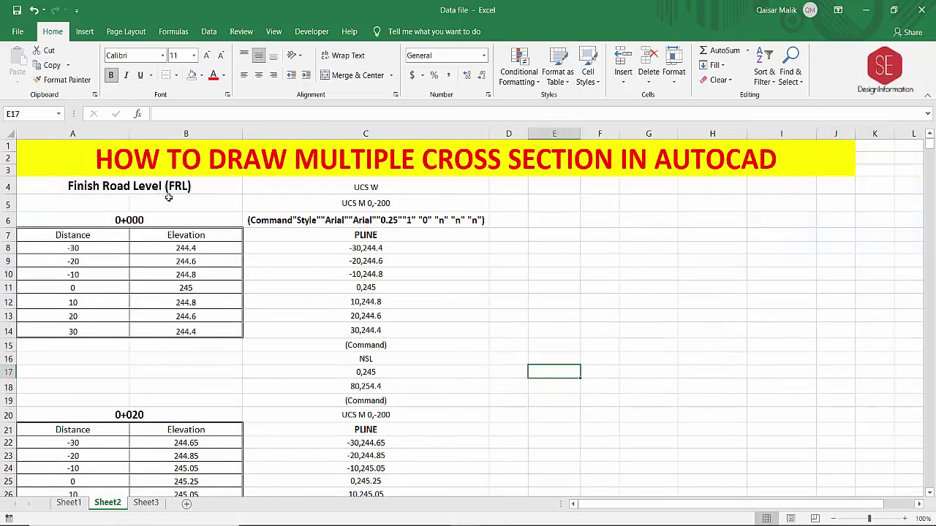
pyautogui.click(144, 192)
pyautogui.scroll(-14, 374, 266)
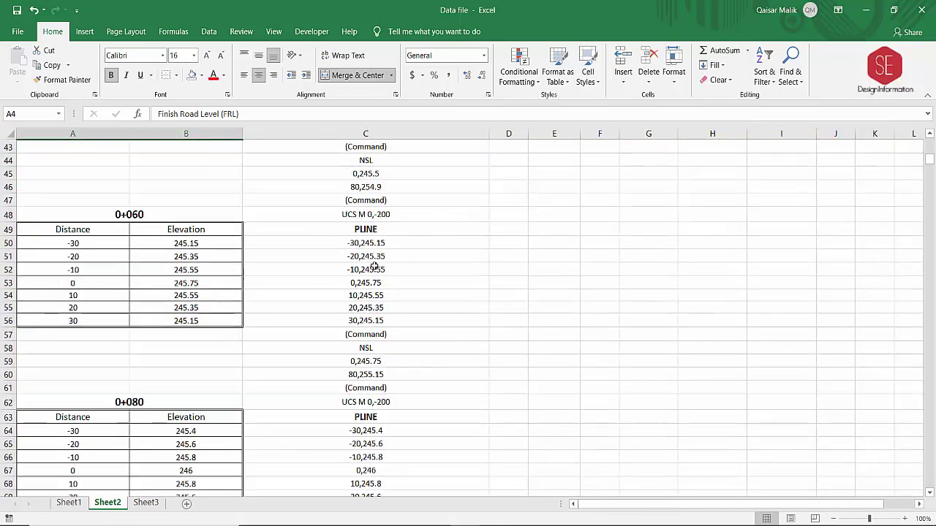
pyautogui.click(76, 504)
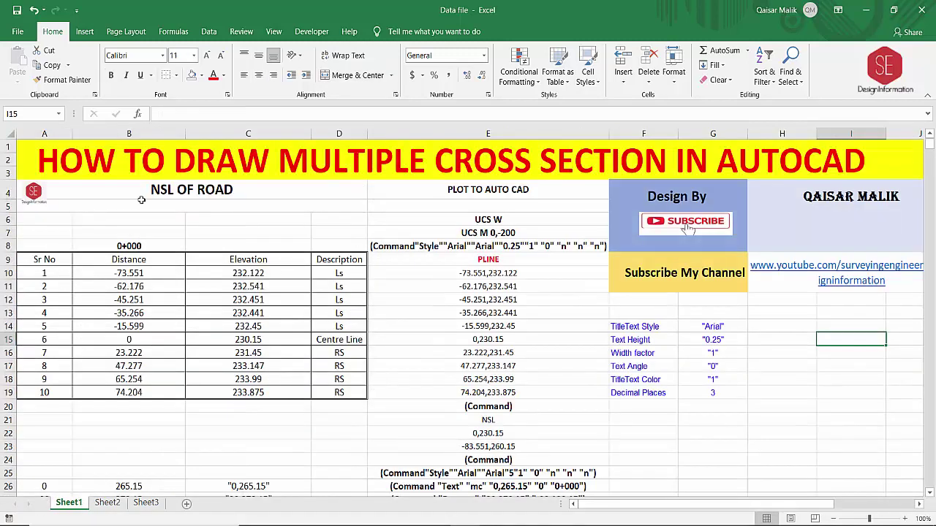
# Select the DataRange named range on Sheet1 and copy its commands.
pyautogui.click(59, 115)
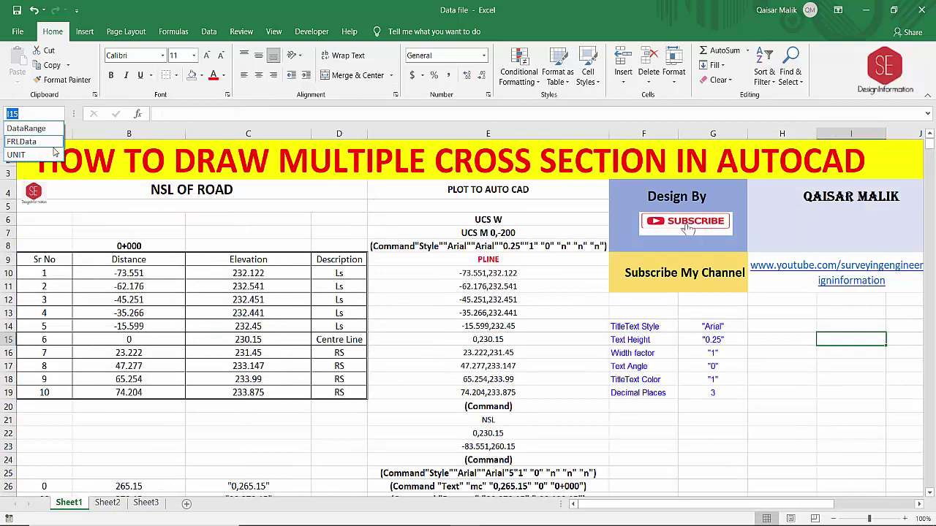
pyautogui.click(44, 130)
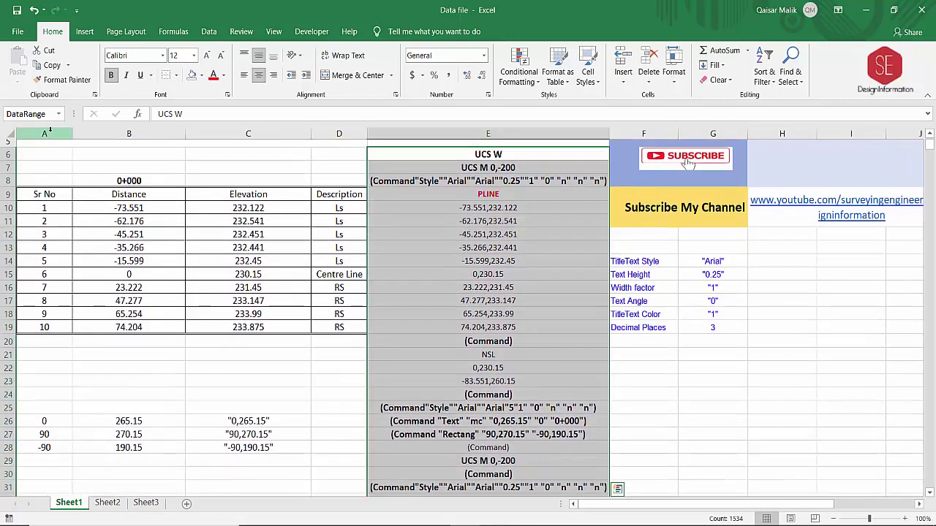
pyautogui.scroll(-1, 539, 190)
pyautogui.scroll(-6, 502, 228)
pyautogui.rightClick(503, 230)
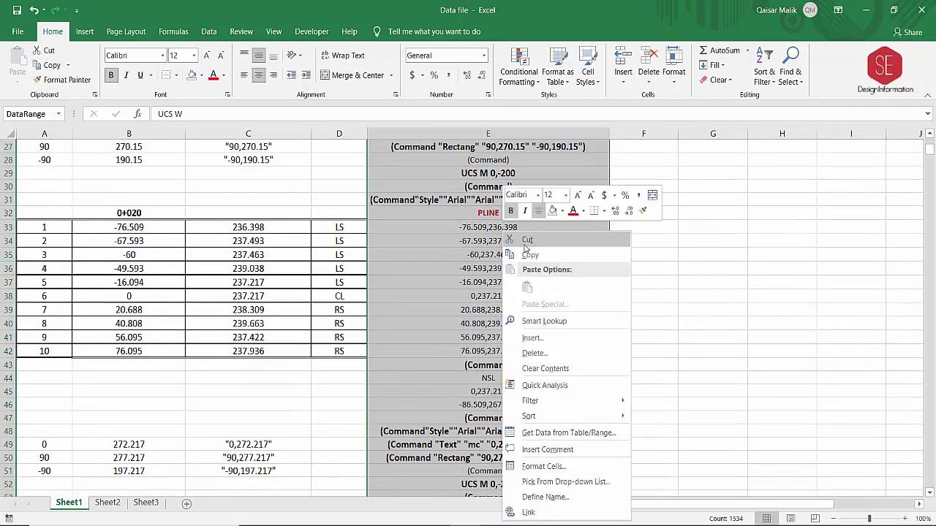
pyautogui.click(537, 244)
pyautogui.scroll(9, 658, 241)
pyautogui.hotkey('alt', 'Tab')
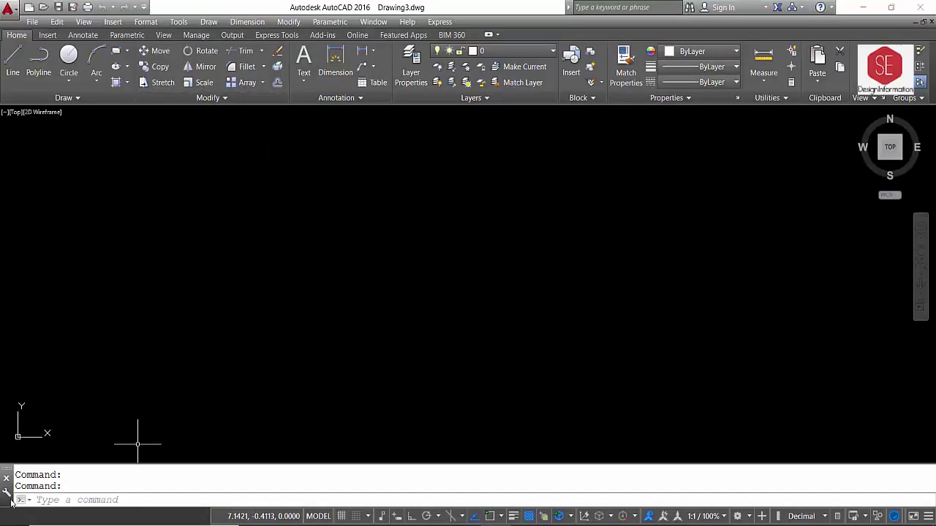
# Float the command line and paste the DataRange script to draw the cross-sections.
pyautogui.moveTo(11, 501); pyautogui.dragTo(32, 165)
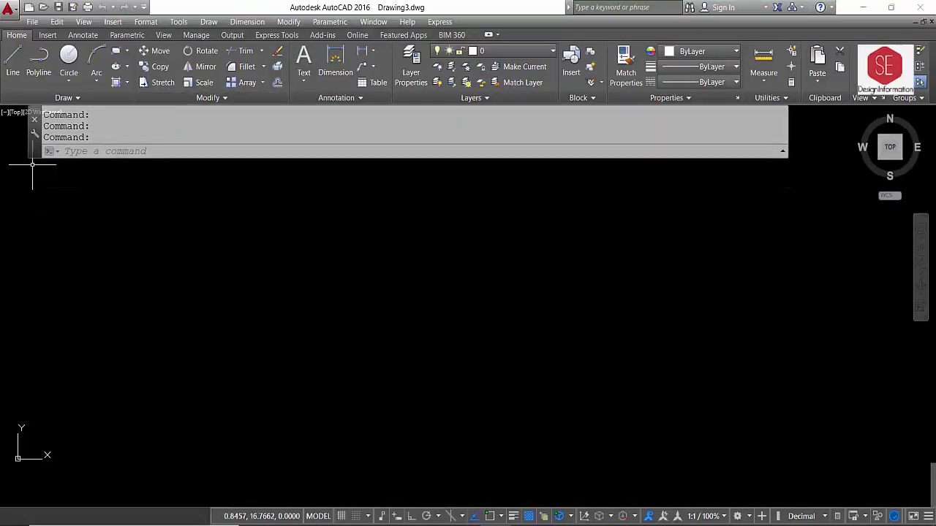
pyautogui.rightClick(113, 152)
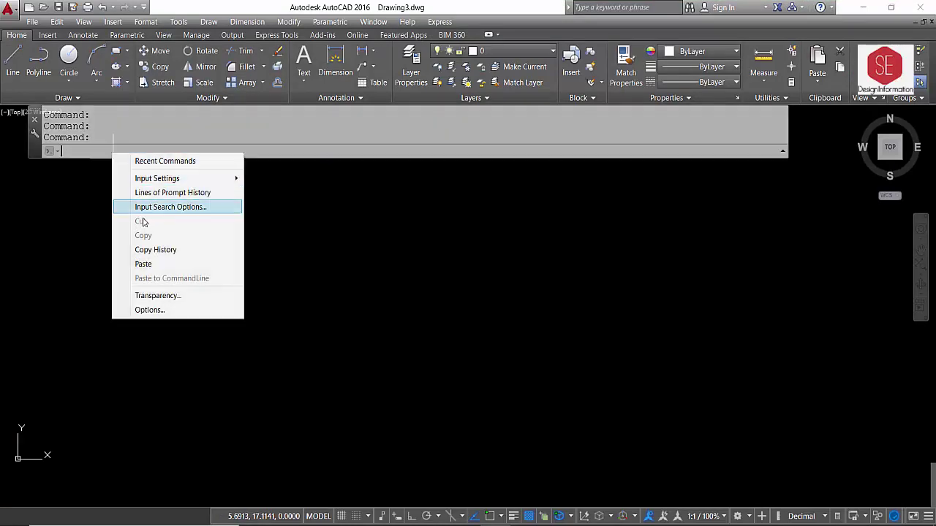
pyautogui.click(152, 263)
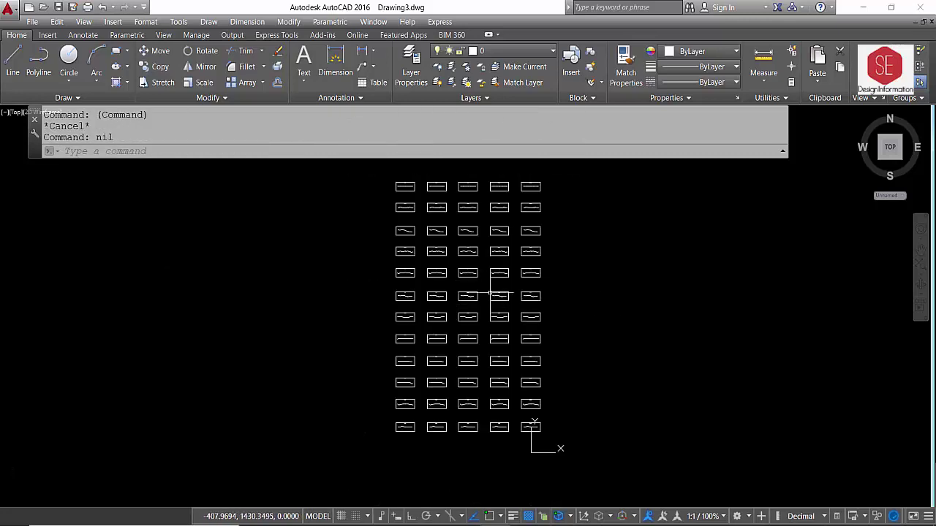
# Window-select all drawn cross-sections and erase them with E.
pyautogui.moveTo(444, 211); pyautogui.dragTo(451, 268, button='middle')
pyautogui.scroll(2, 476, 226)
pyautogui.scroll(-2, 475, 226)
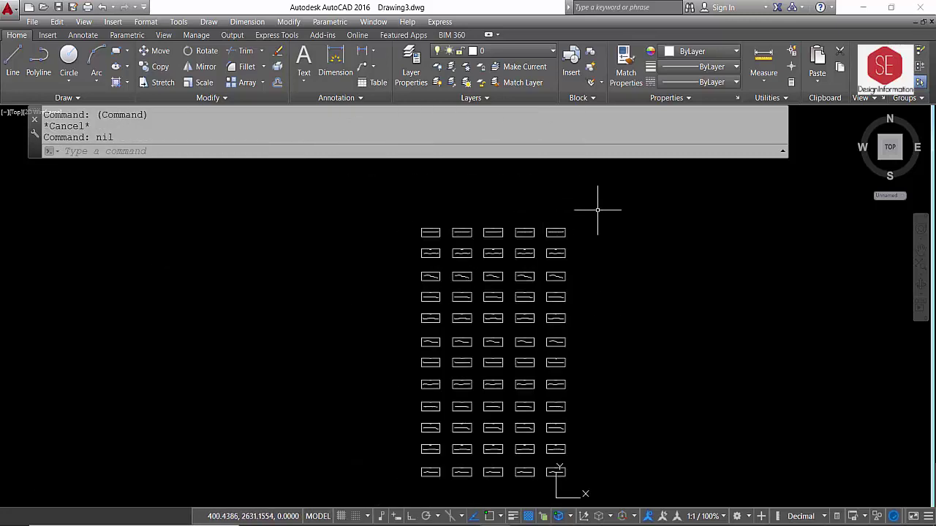
pyautogui.click(598, 210)
pyautogui.click(392, 486)
pyautogui.write('e')
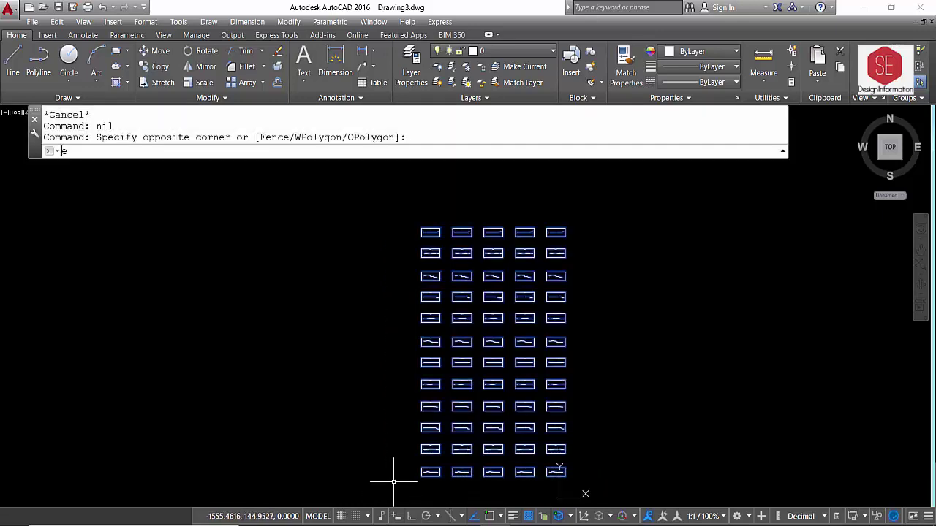
pyautogui.press('Return')
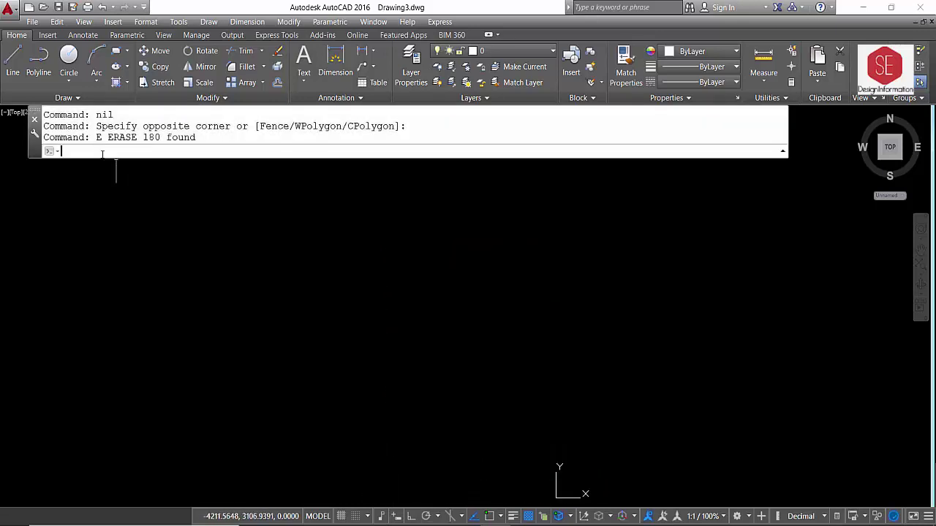
pyautogui.rightClick(102, 153)
# Paste the script again to redraw the cross-section grid and recentre it in view.
pyautogui.click(138, 248)
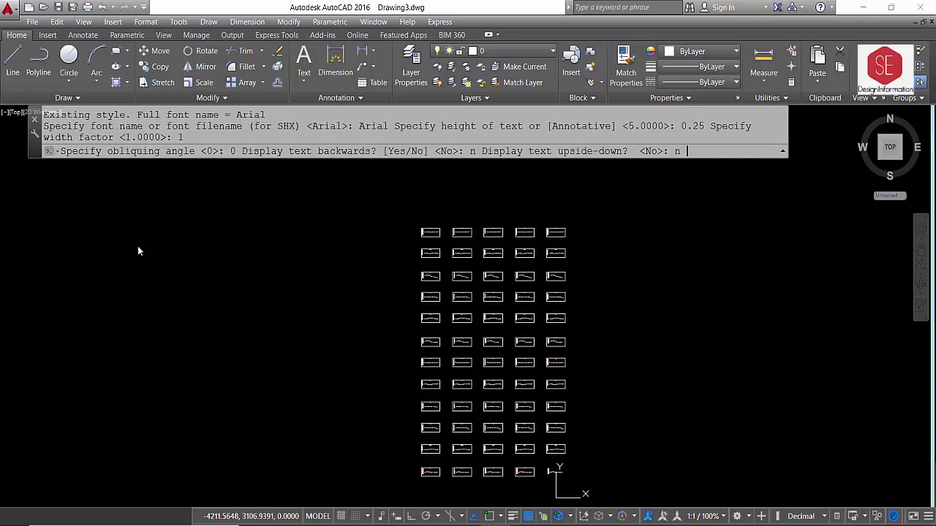
pyautogui.scroll(5, 438, 210)
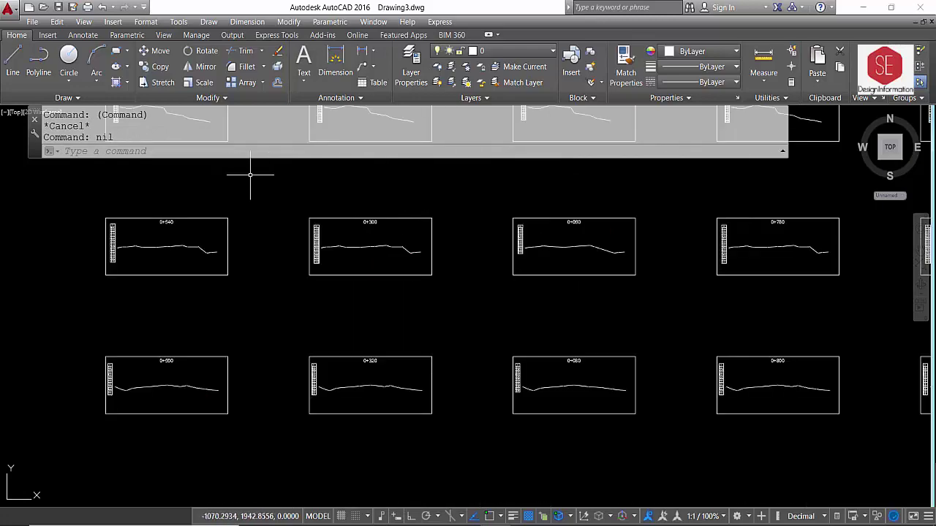
pyautogui.scroll(-1, 432, 326)
pyautogui.scroll(-4, 389, 219)
pyautogui.scroll(-2, 447, 241)
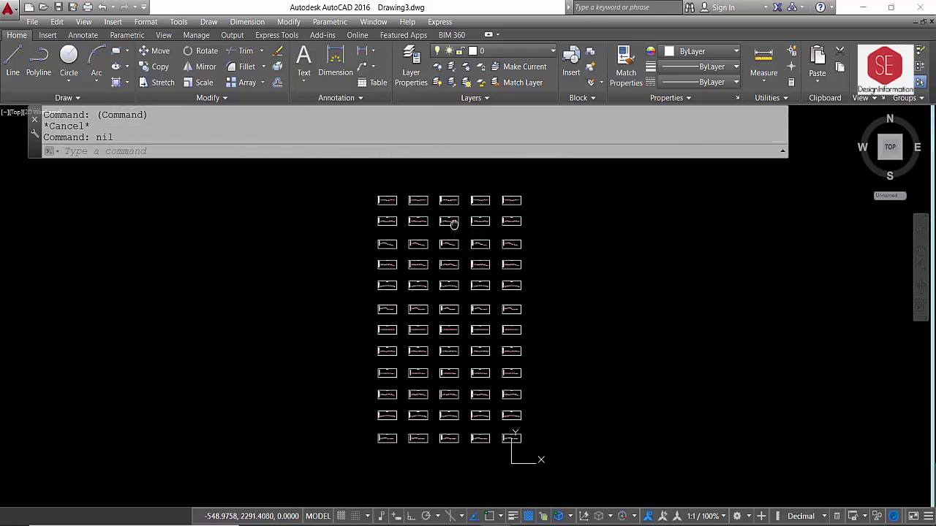
pyautogui.moveTo(448, 220); pyautogui.dragTo(448, 249, button='middle')
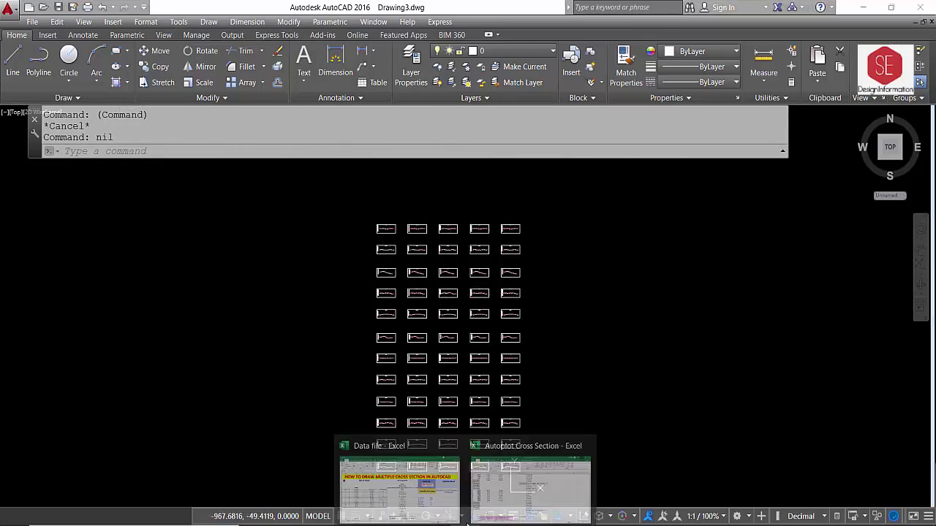
# Copy the FRLData named range's script commands from Excel's Sheet2.
pyautogui.click(397, 483)
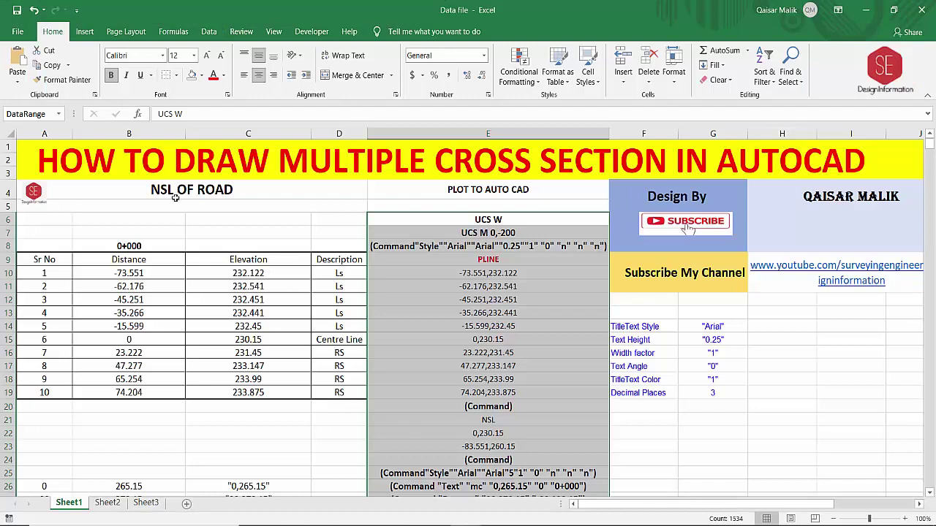
pyautogui.click(61, 114)
pyautogui.click(22, 142)
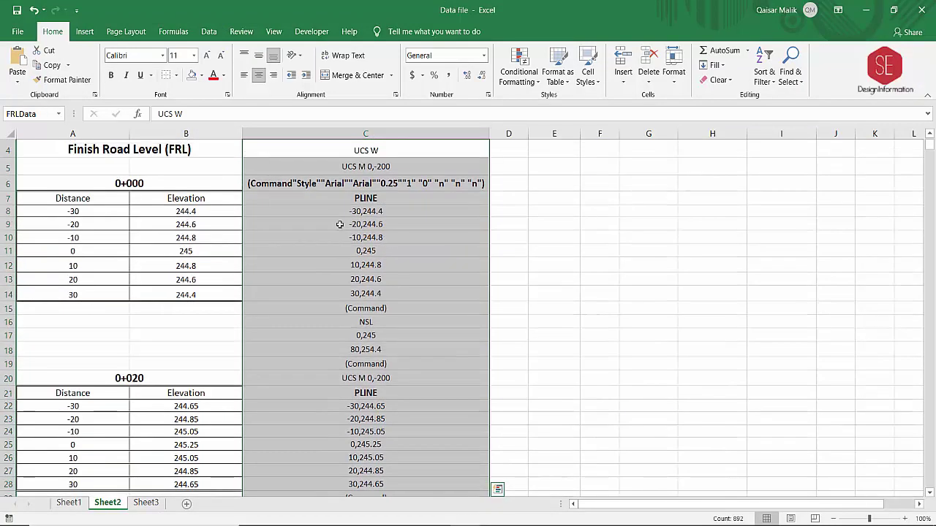
pyautogui.rightClick(390, 183)
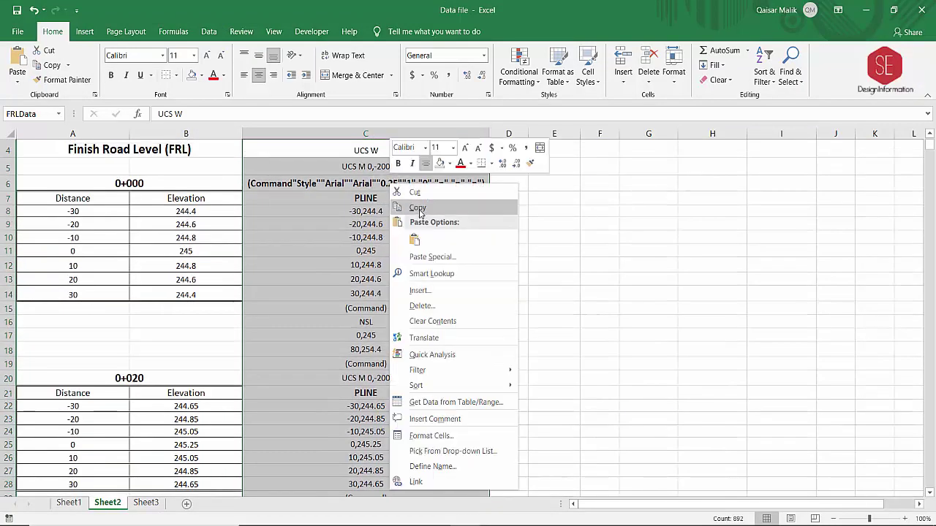
pyautogui.click(421, 209)
pyautogui.hotkey('alt', 'Tab')
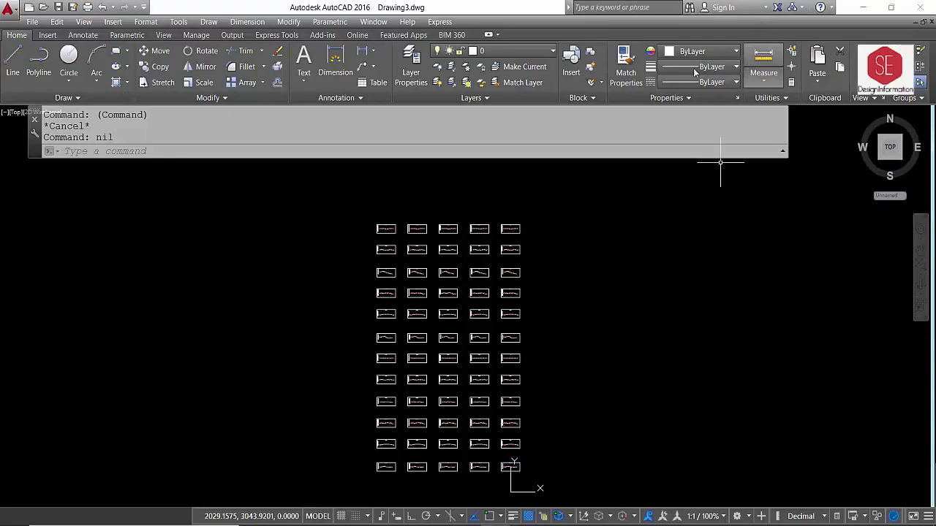
# Set the current colour to Red and paste the FRLData script to draw FRL lines.
pyautogui.click(735, 51)
pyautogui.click(665, 181)
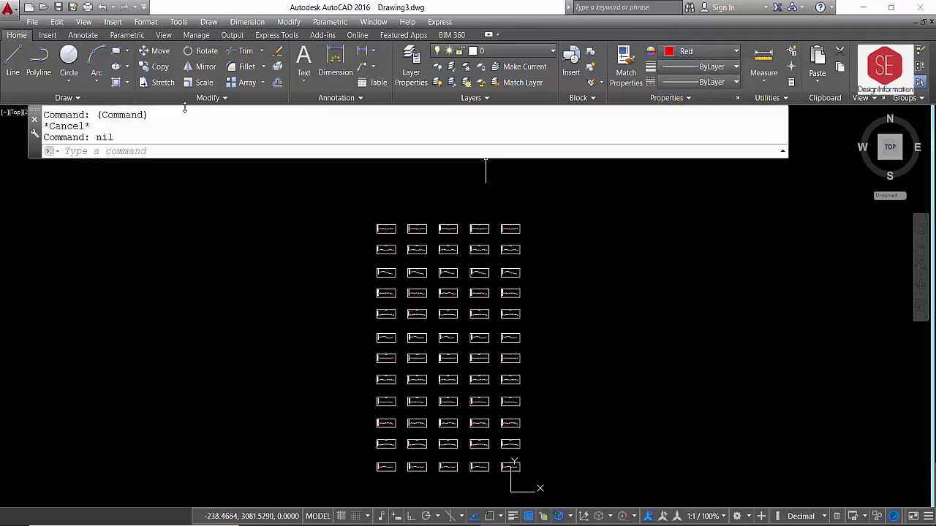
pyautogui.rightClick(134, 154)
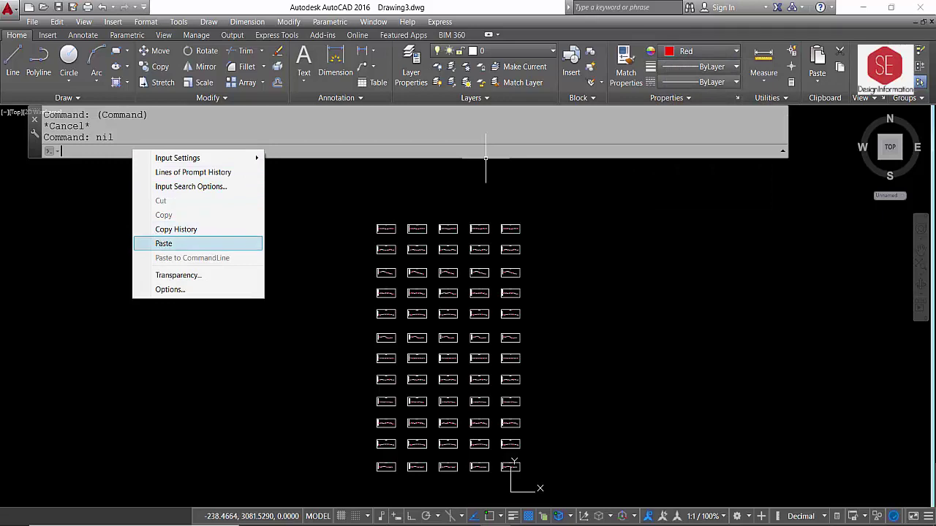
pyautogui.click(163, 239)
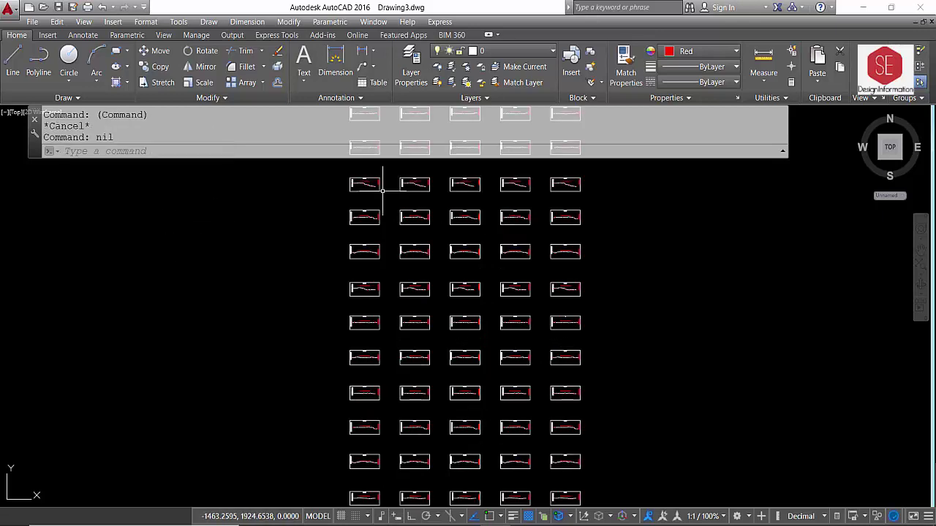
# Zoom and pan to sections 0+520 and 0+280 to check the red FRL lines.
pyautogui.scroll(5, 373, 192)
pyautogui.scroll(2, 373, 192)
pyautogui.moveTo(335, 188); pyautogui.dragTo(335, 270, button='middle')
pyautogui.scroll(-3, 335, 272)
pyautogui.scroll(3, 310, 282)
pyautogui.moveTo(401, 307); pyautogui.dragTo(262, 247, button='middle')
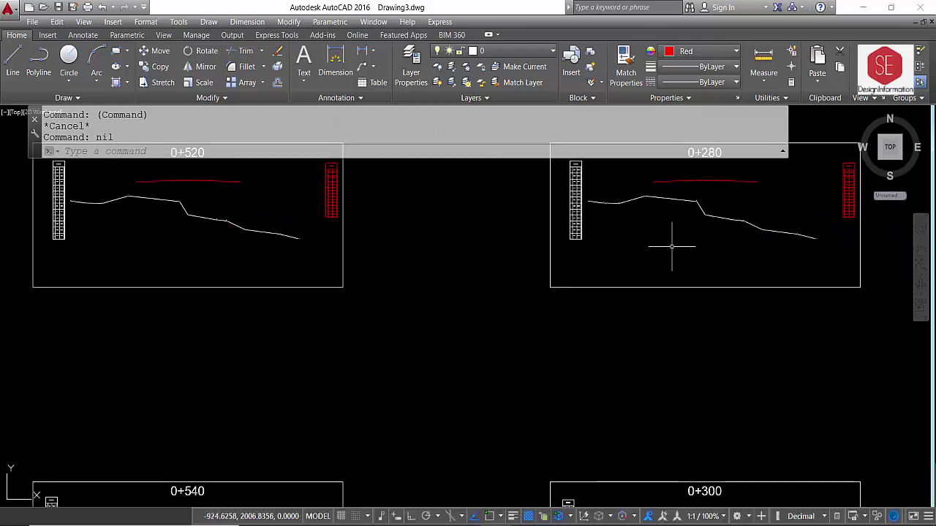
pyautogui.moveTo(668, 247); pyautogui.dragTo(432, 310, button='middle')
pyautogui.scroll(-3, 438, 292)
pyautogui.scroll(-2, 779, 322)
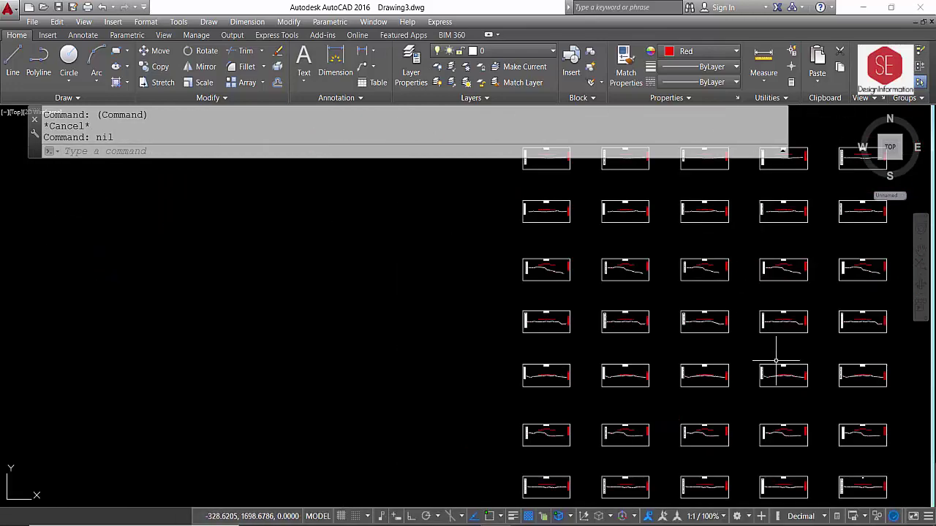
pyautogui.moveTo(779, 365); pyautogui.dragTo(468, 209, button='middle')
pyautogui.scroll(-2, 475, 329)
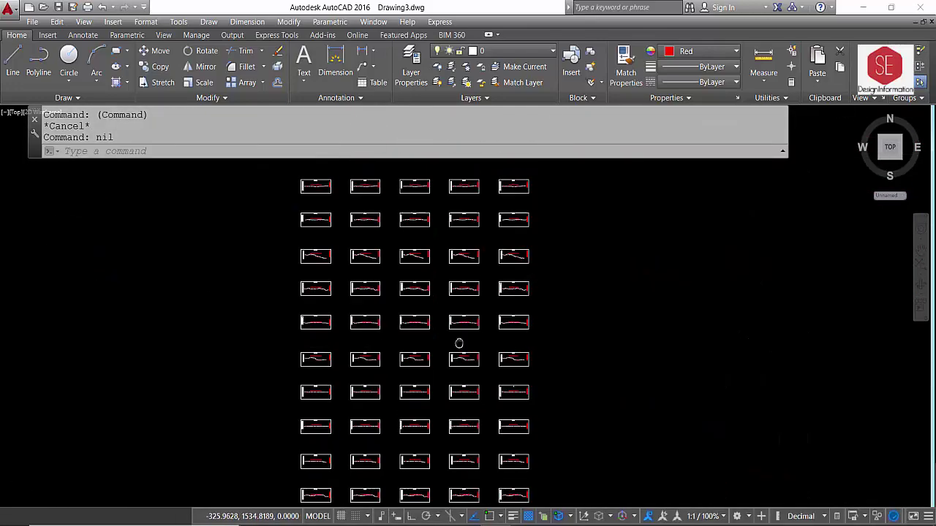
# Look at the layer list and colour choices, leaving them unchanged.
pyautogui.click(527, 51)
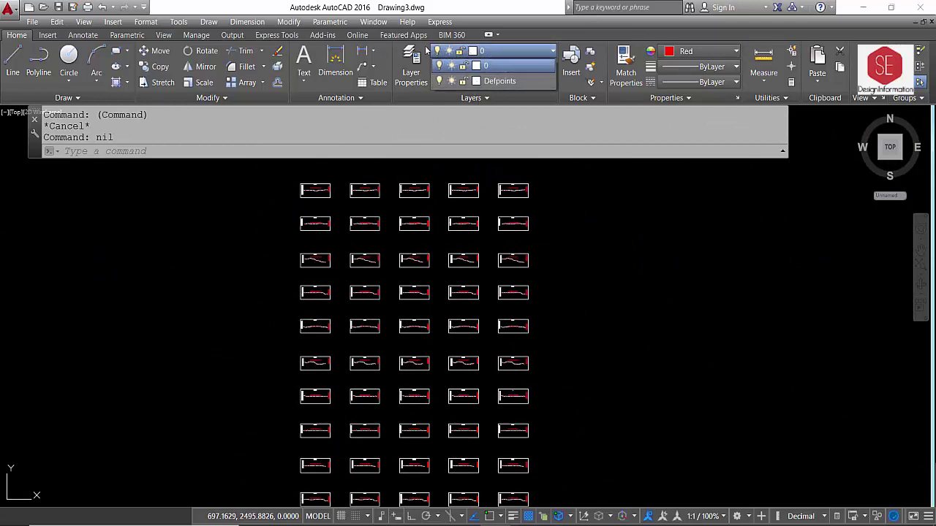
pyautogui.click(680, 51)
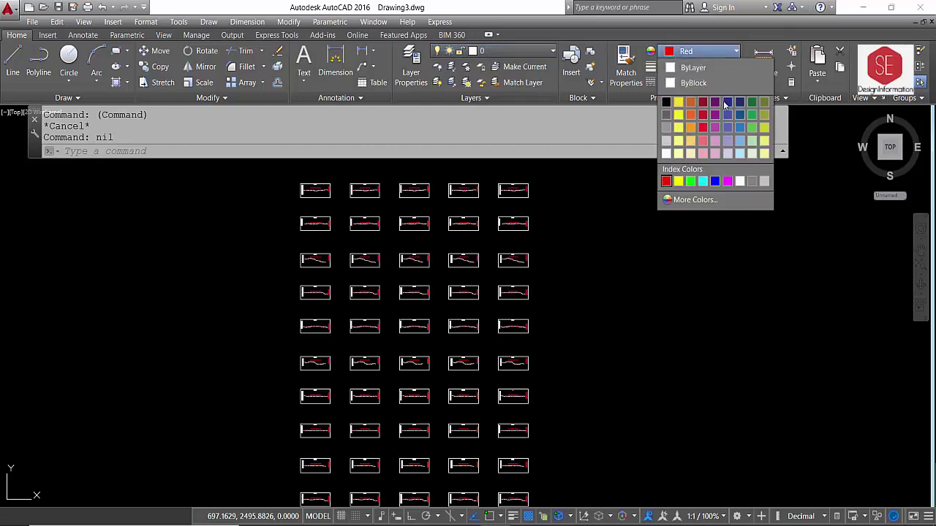
pyautogui.click(553, 217)
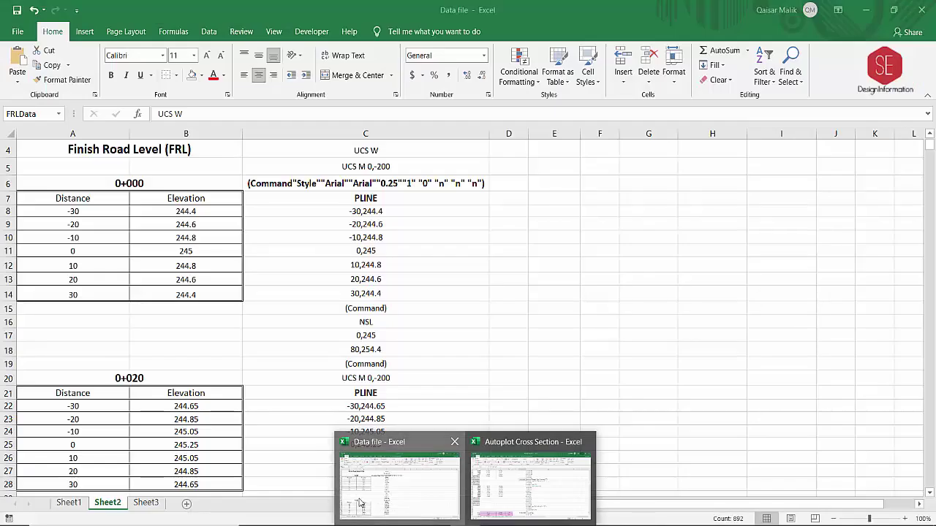
# Go to Sheet1 and select cell E5 under PLOT TO AUTO CAD.
pyautogui.click(399, 475)
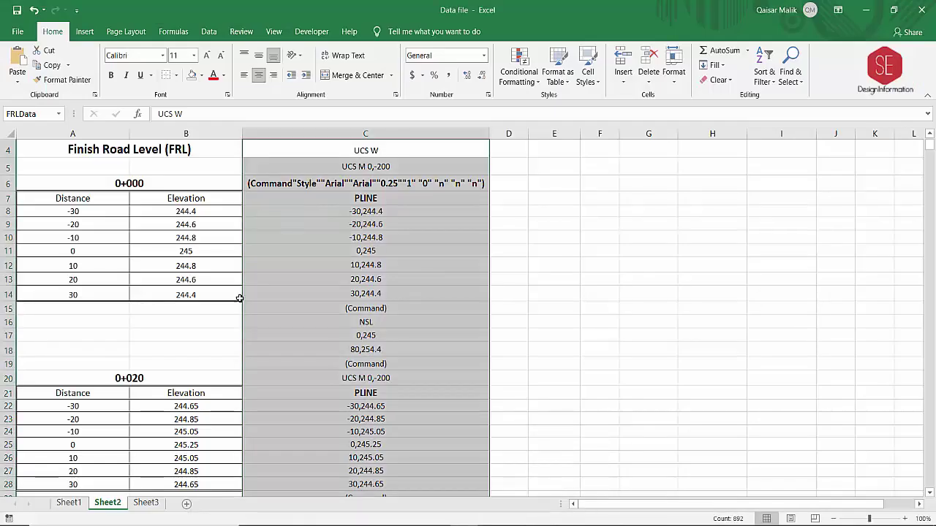
pyautogui.click(69, 503)
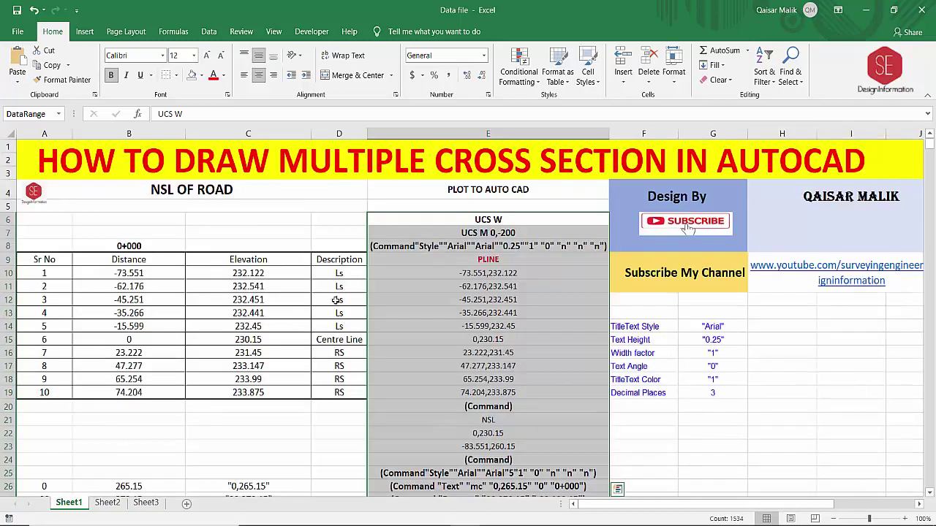
pyautogui.click(415, 193)
pyautogui.click(438, 205)
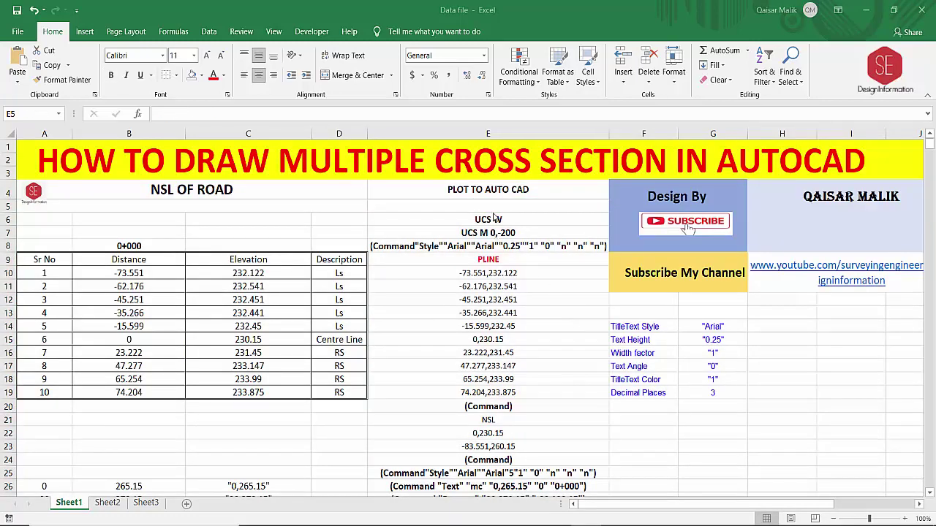
pyautogui.click(460, 205)
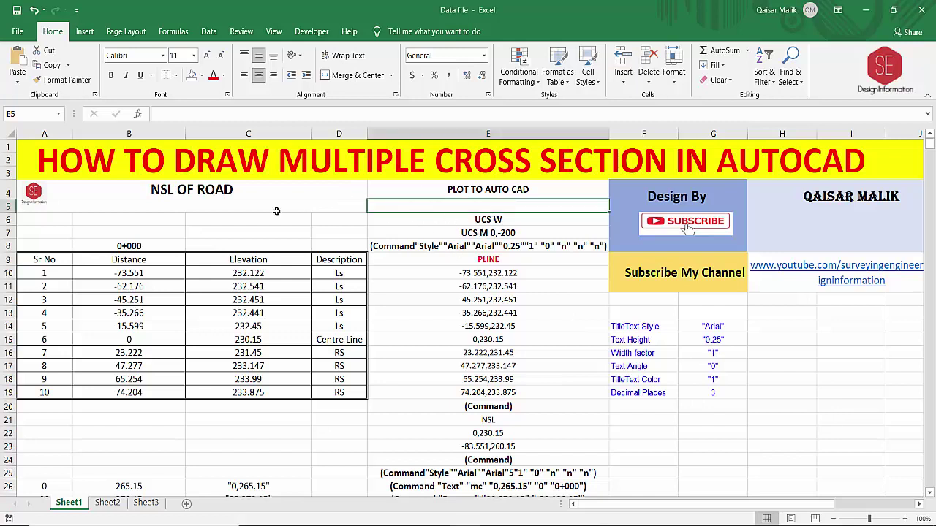
# Insert blank rows at rows 5–8 twice, then select the blank rows 5–15.
pyautogui.moveTo(18, 210); pyautogui.dragTo(5, 260)
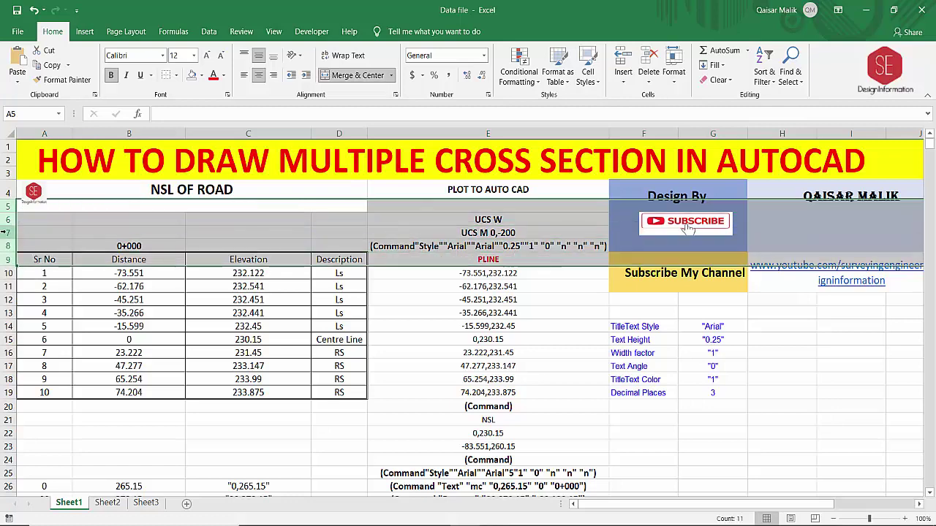
pyautogui.rightClick(8, 206)
pyautogui.click(32, 244)
pyautogui.rightClick(7, 270)
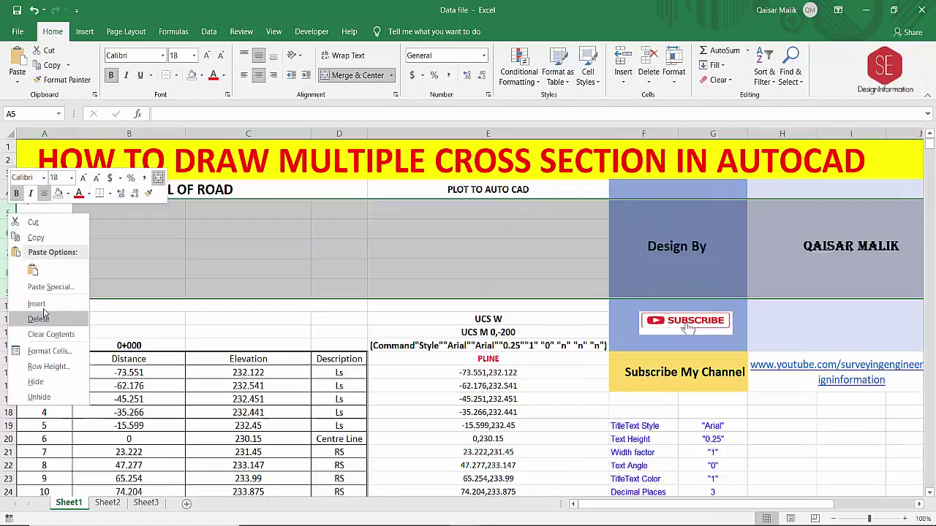
pyautogui.click(37, 311)
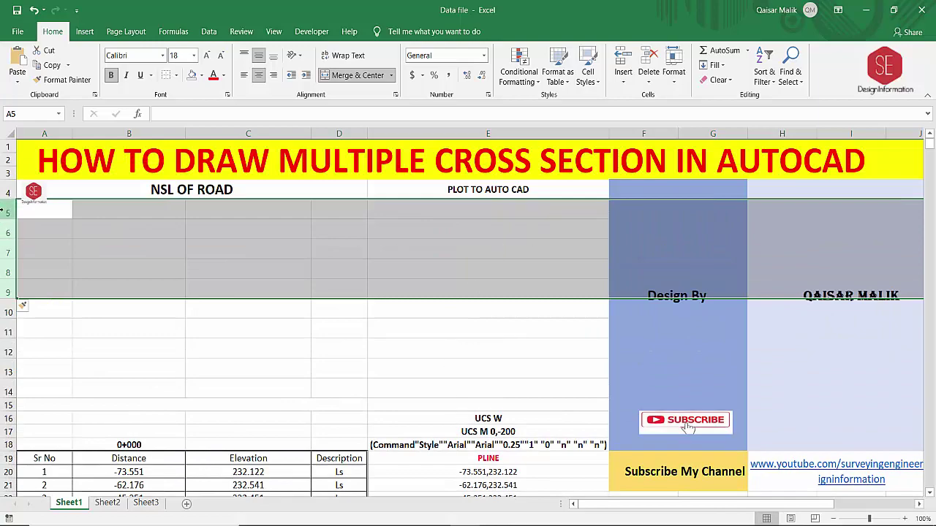
pyautogui.moveTo(4, 210); pyautogui.dragTo(2, 405)
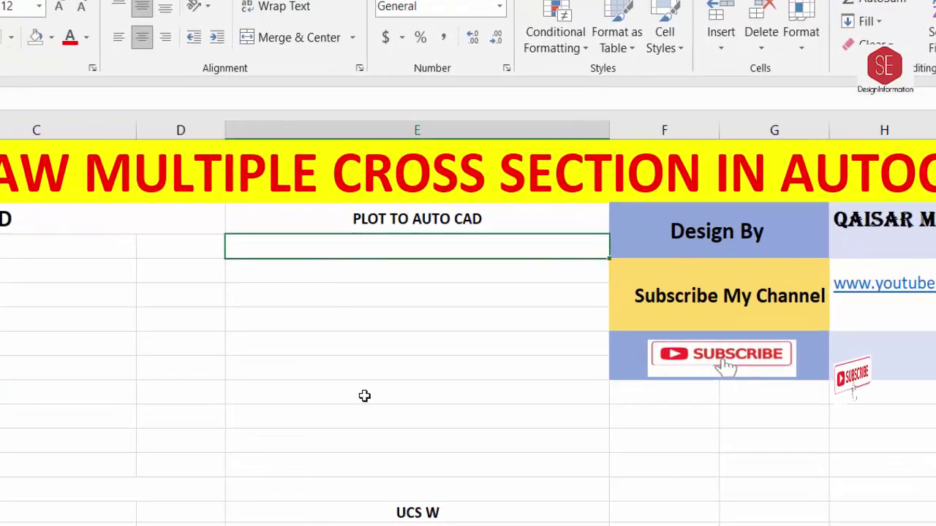
# Enter (Command "Osnap" "Off") in E5 and (Command) in E6.
pyautogui.write('(')
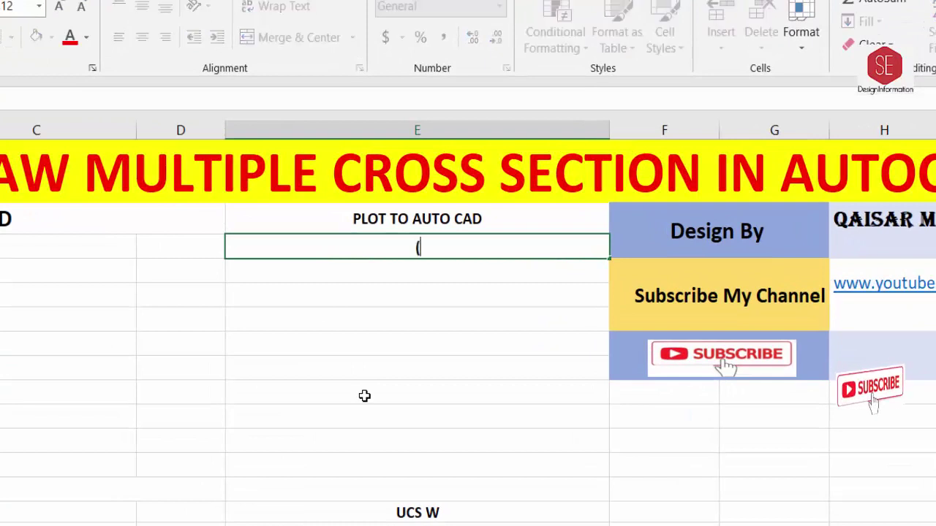
pyautogui.write('Command')
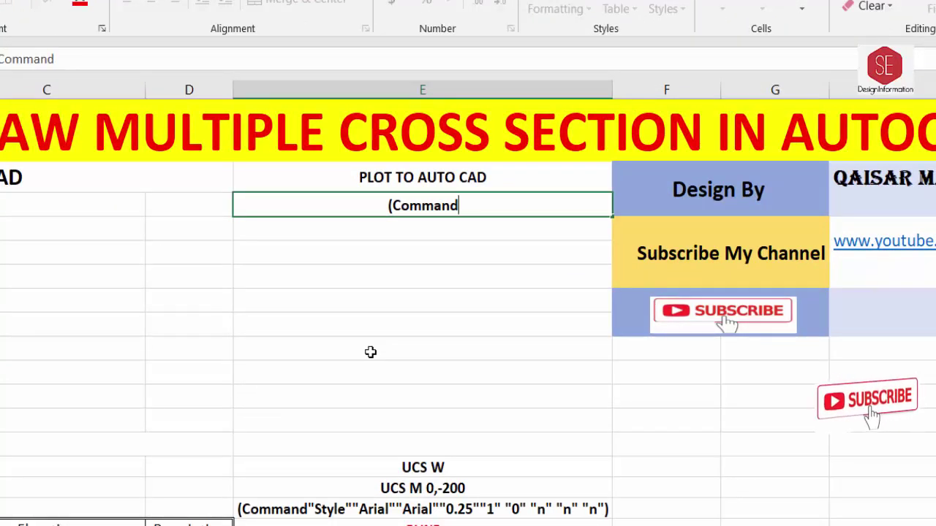
pyautogui.write(' "O')
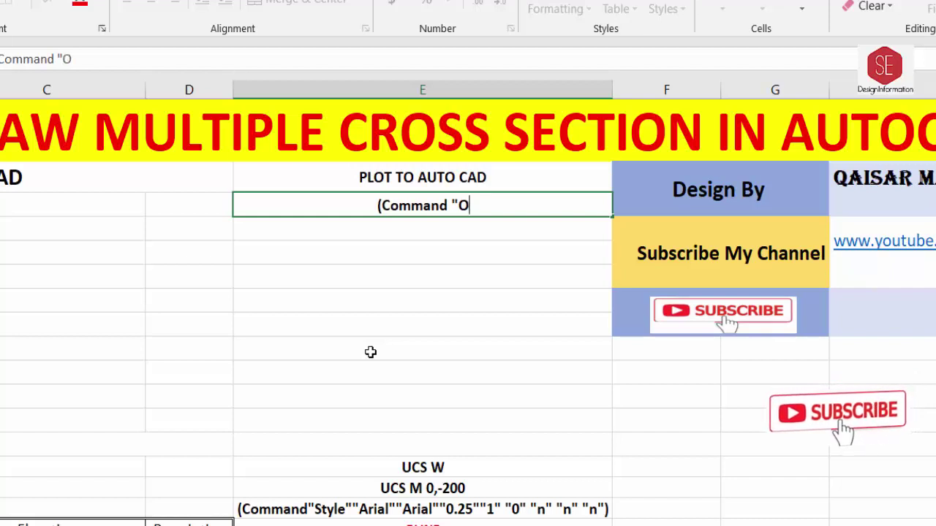
pyautogui.write('snap"')
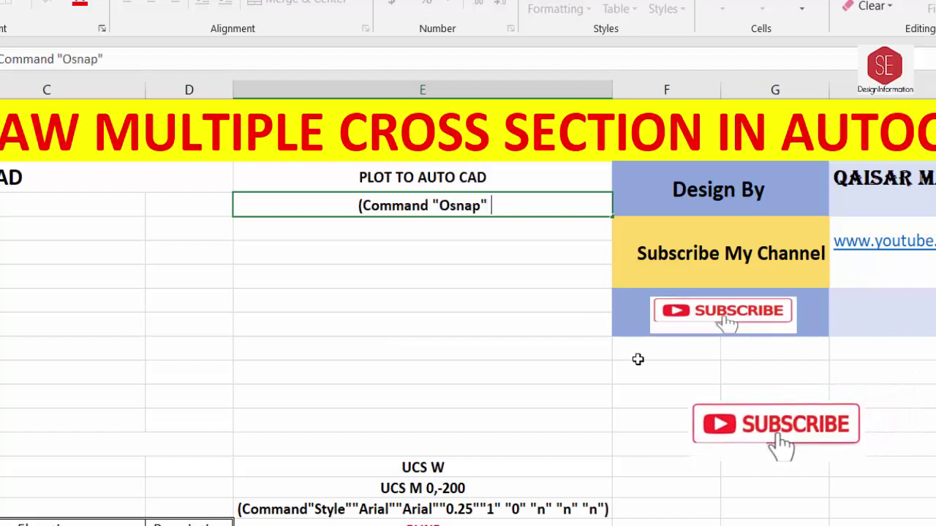
pyautogui.write(' "Off"')
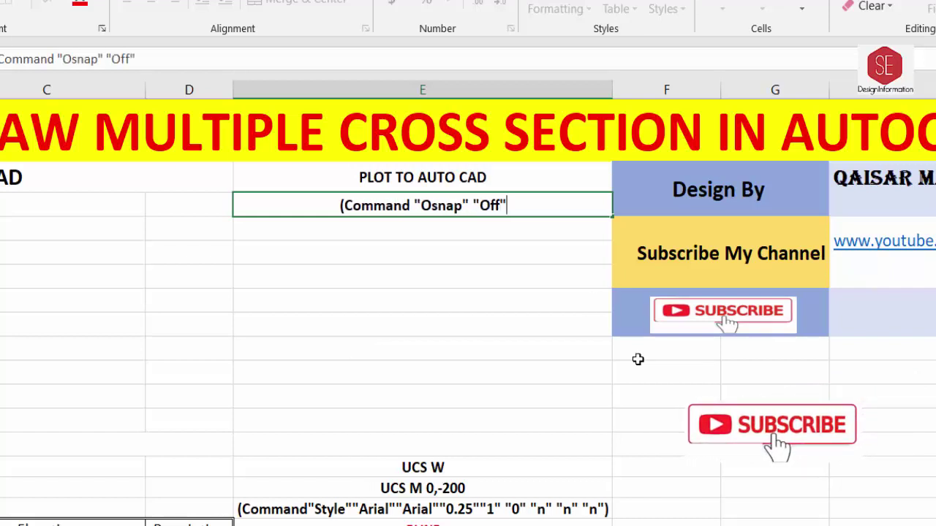
pyautogui.write(')')
pyautogui.press('Return')
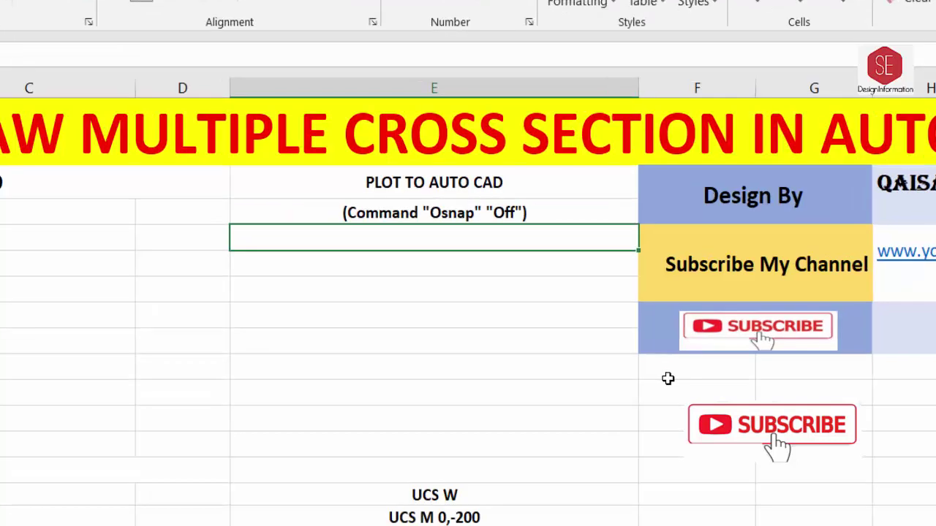
pyautogui.write('(Command')
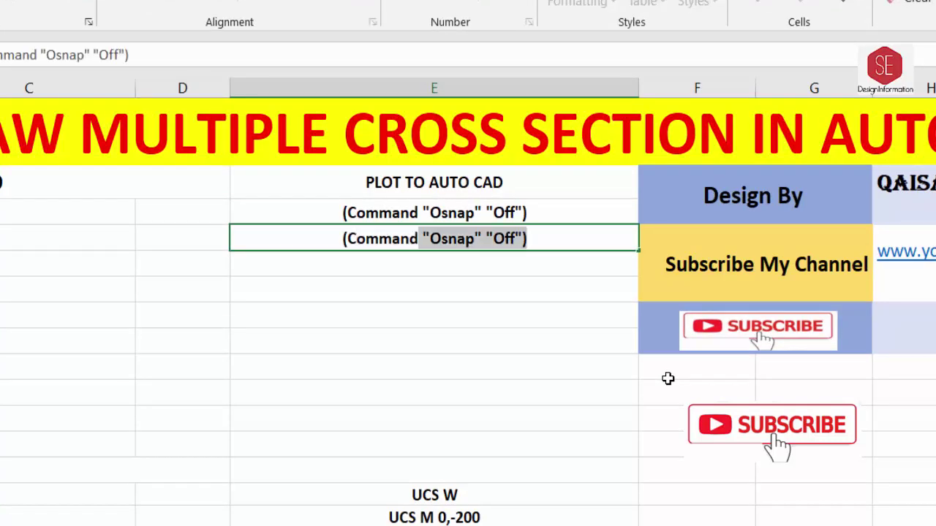
pyautogui.write(')')
pyautogui.press('Return')
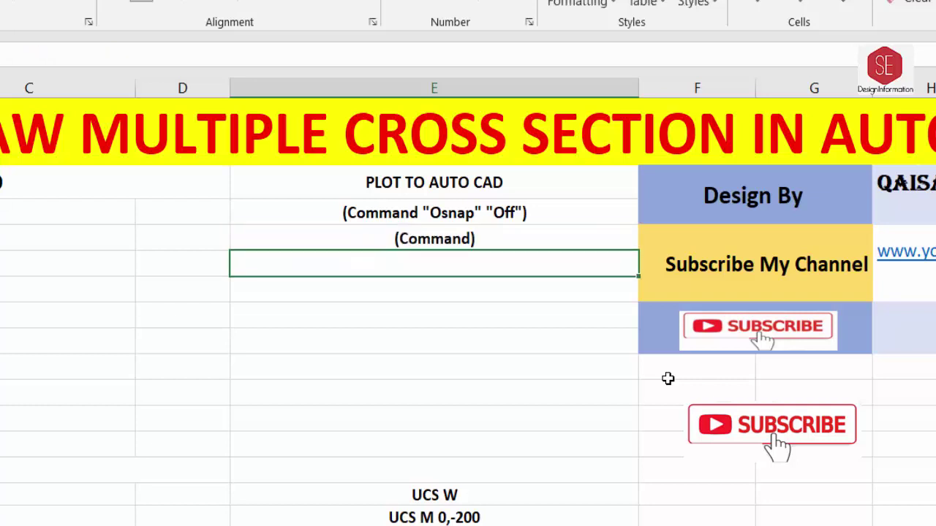
# Copy the (Command) cell into the next two cells, filling E7 and E8.
pyautogui.click(439, 235)
pyautogui.rightClick(440, 233)
pyautogui.click(476, 267)
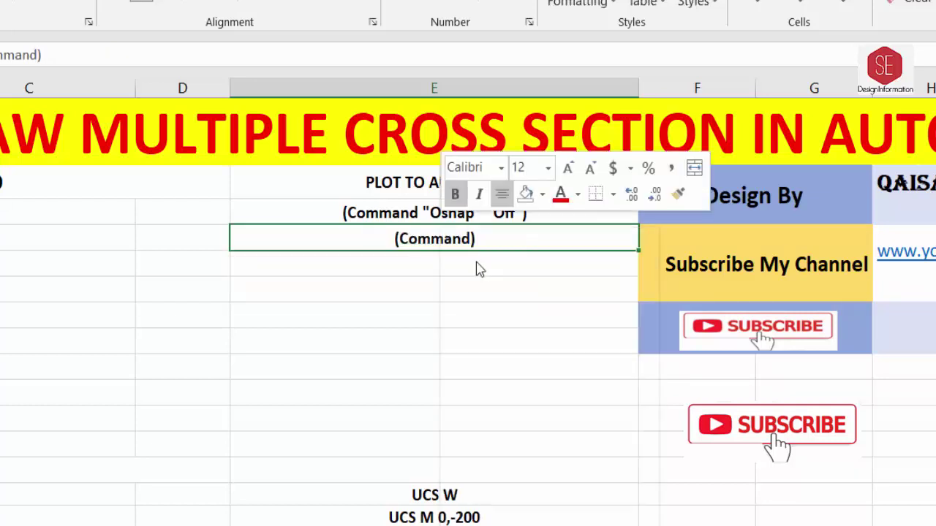
pyautogui.click(411, 263)
pyautogui.rightClick(410, 263)
pyautogui.click(437, 353)
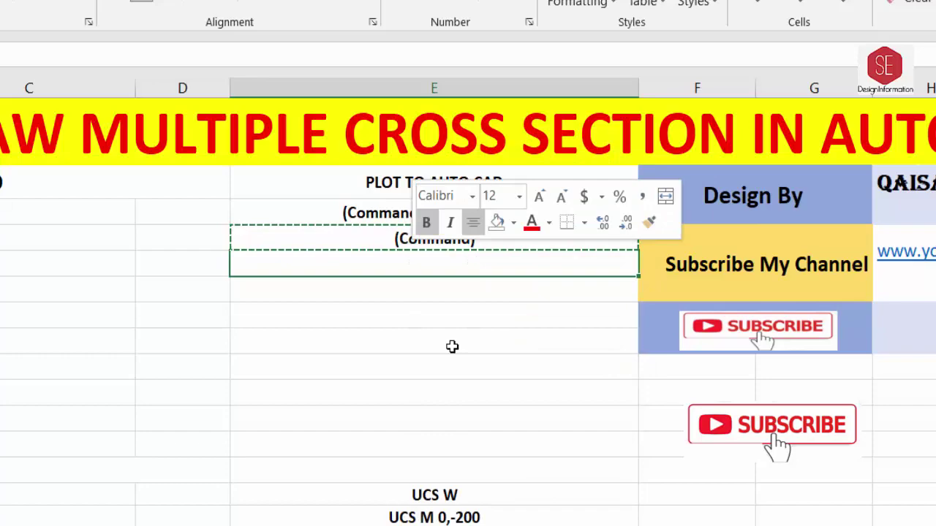
pyautogui.rightClick(398, 296)
pyautogui.click(437, 353)
# Clear the copy marquee and move the selection down to E8.
pyautogui.click(442, 214)
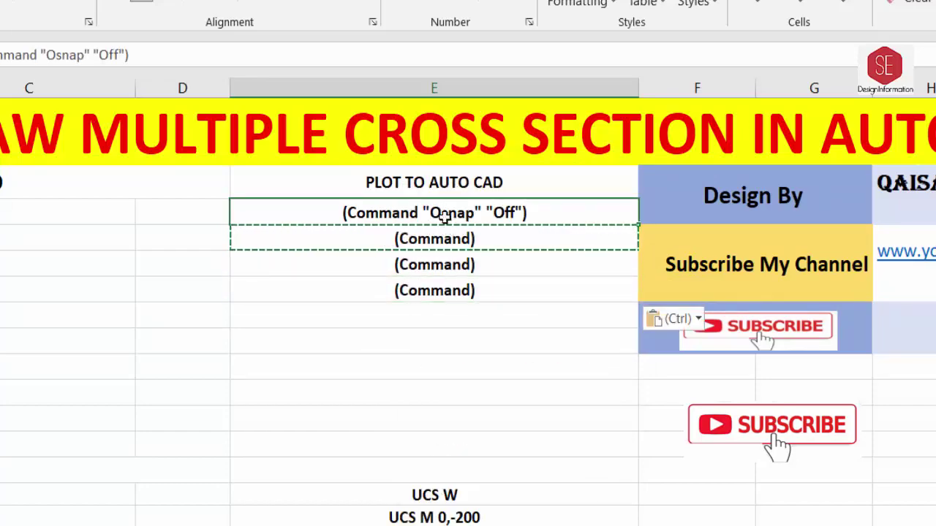
pyautogui.press('Escape')
pyautogui.press('Down')
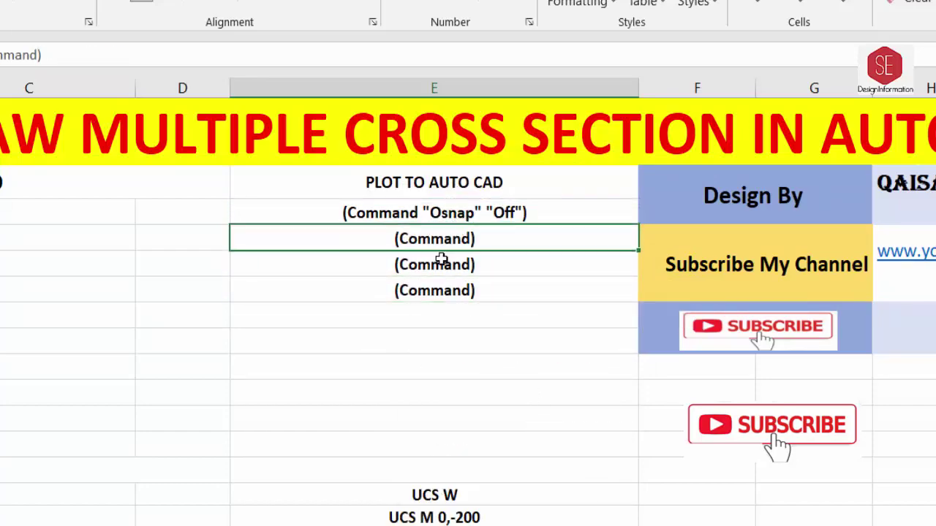
pyautogui.press('Down')
pyautogui.press('Down')
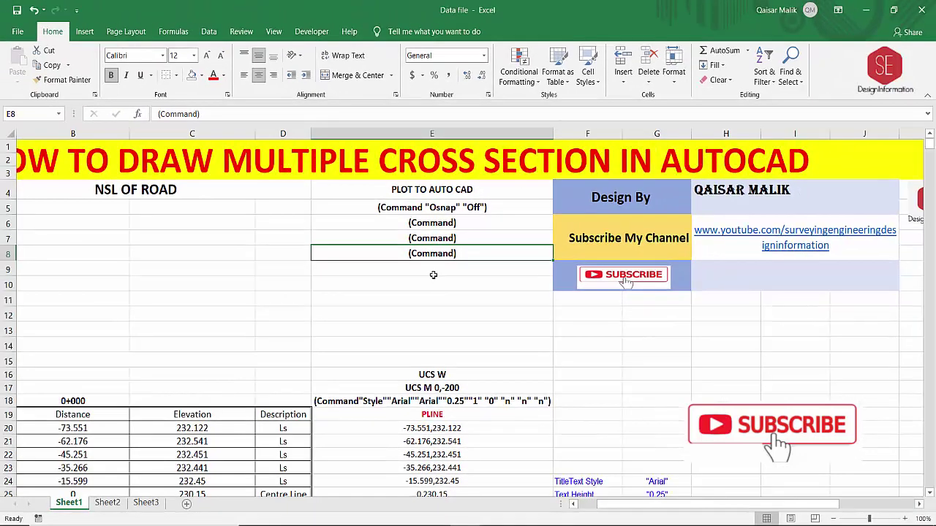
pyautogui.press('Down')
# Paste the Layer formula reference image and start E9's formula making layer NSL Line with colour option c.
pyautogui.hotkey('ctrl', 'v')
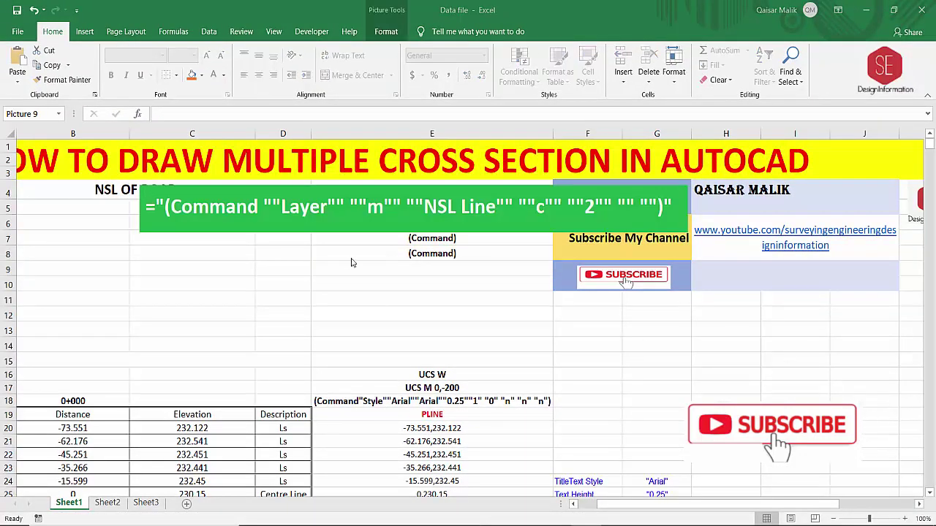
pyautogui.click(381, 268)
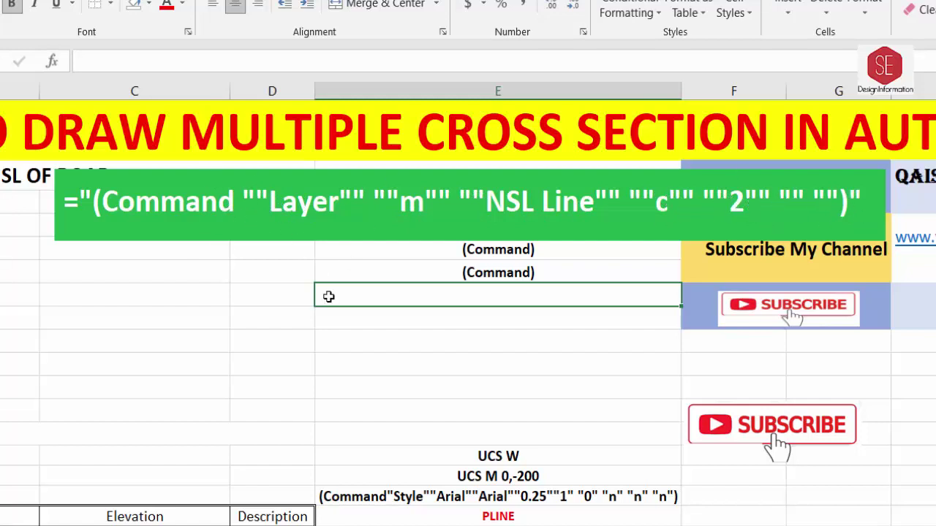
pyautogui.write('=')
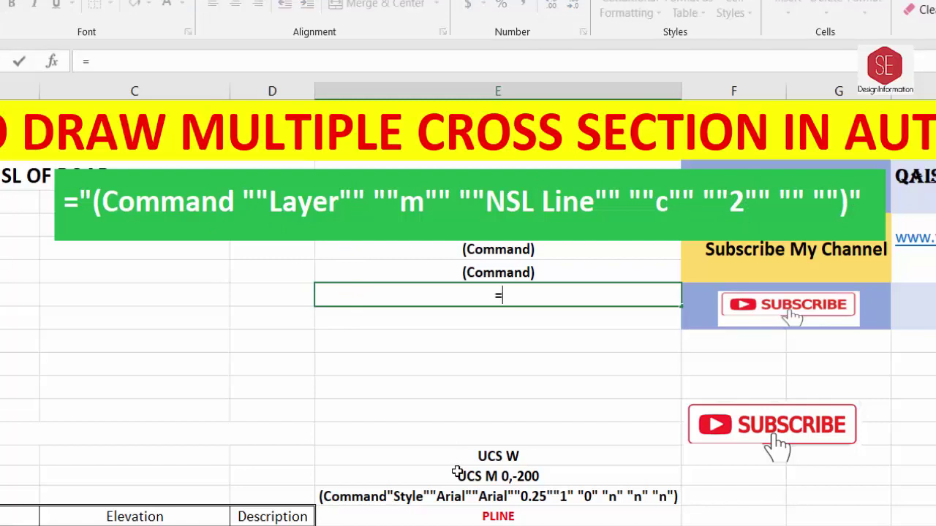
pyautogui.write('"(')
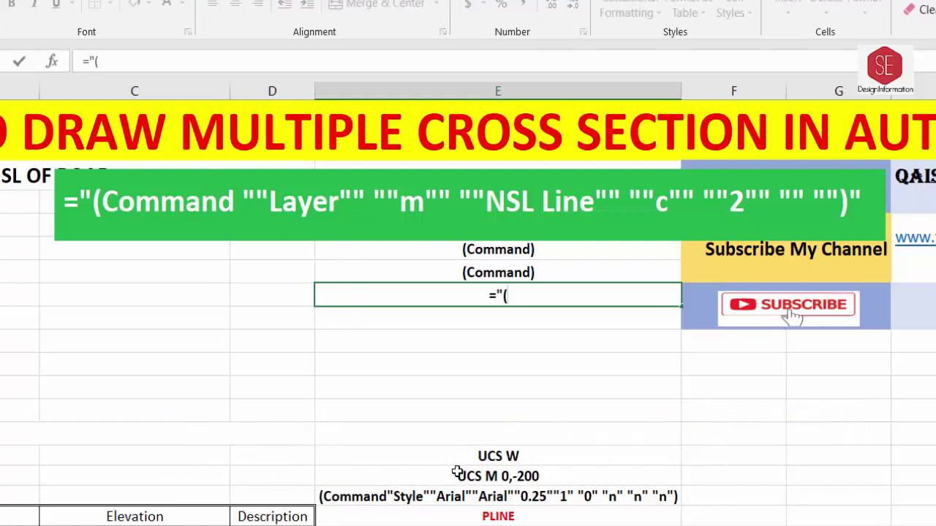
pyautogui.write('Command ""')
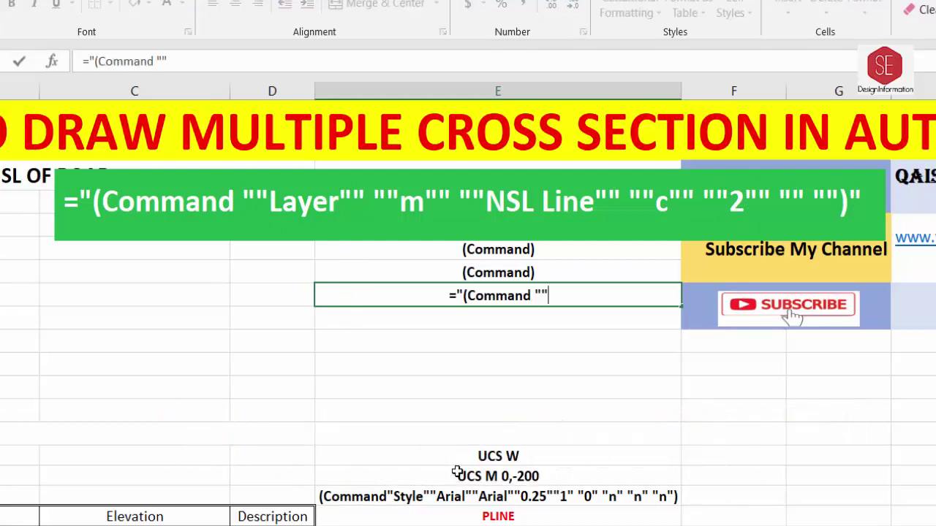
pyautogui.write('Layer"" ')
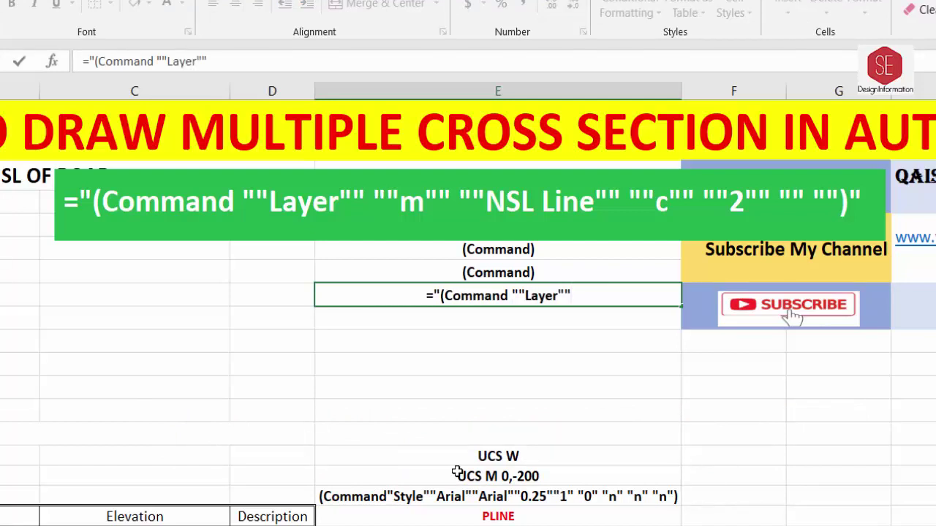
pyautogui.write('""m')
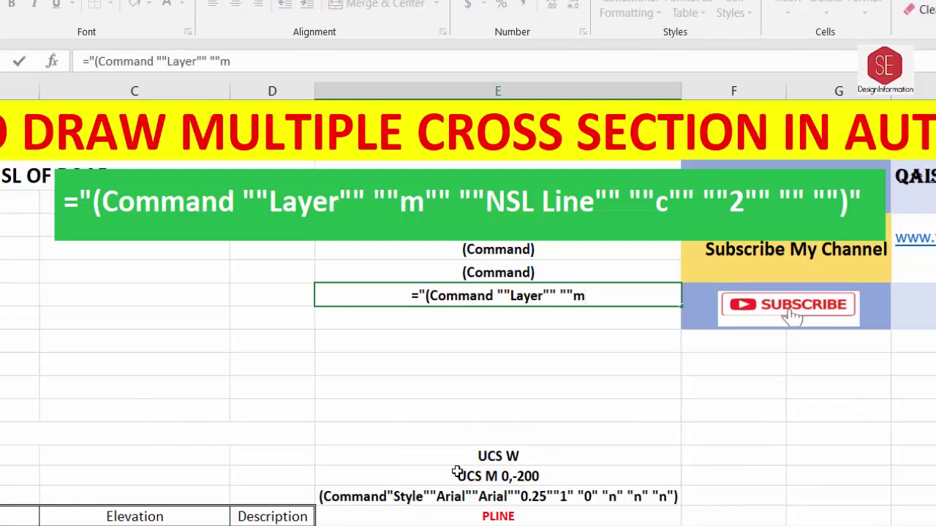
pyautogui.write('"" ""N')
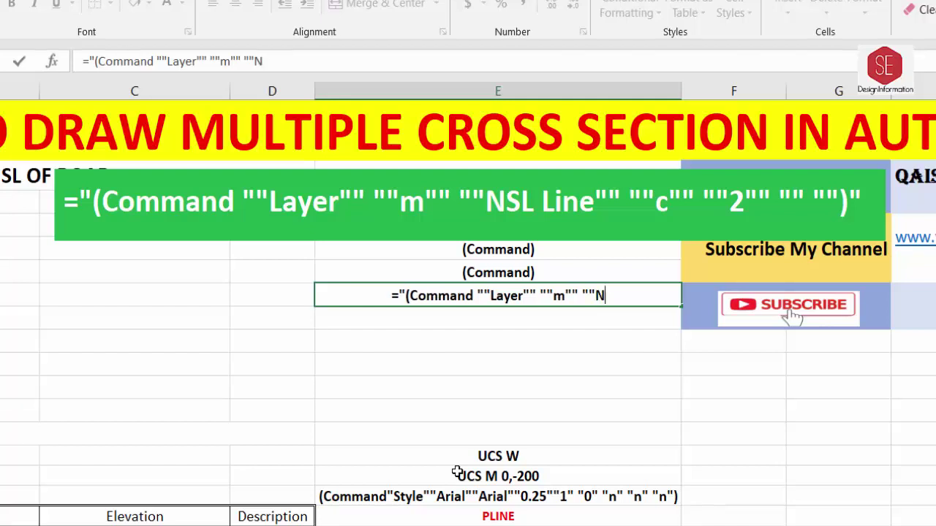
pyautogui.write('SL Line"')
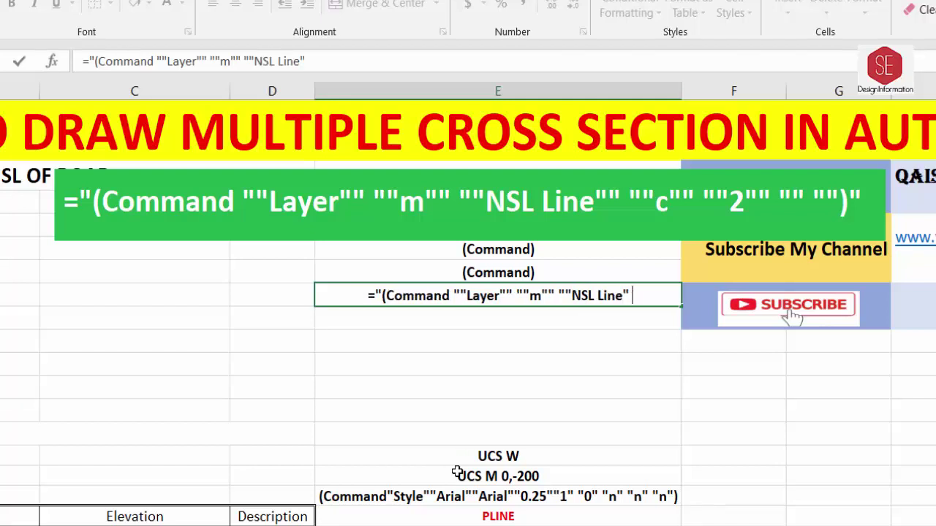
pyautogui.write('" ""')
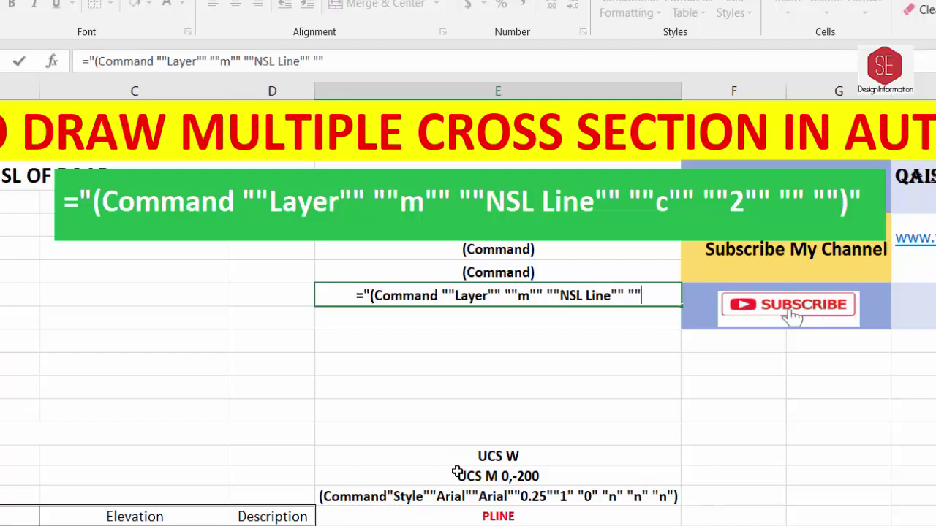
pyautogui.write('c""')
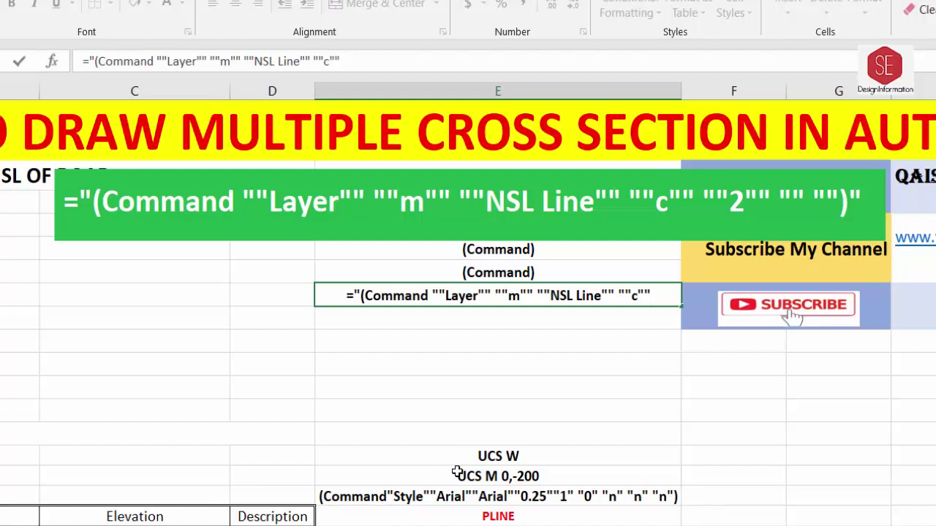
pyautogui.write(' ""')
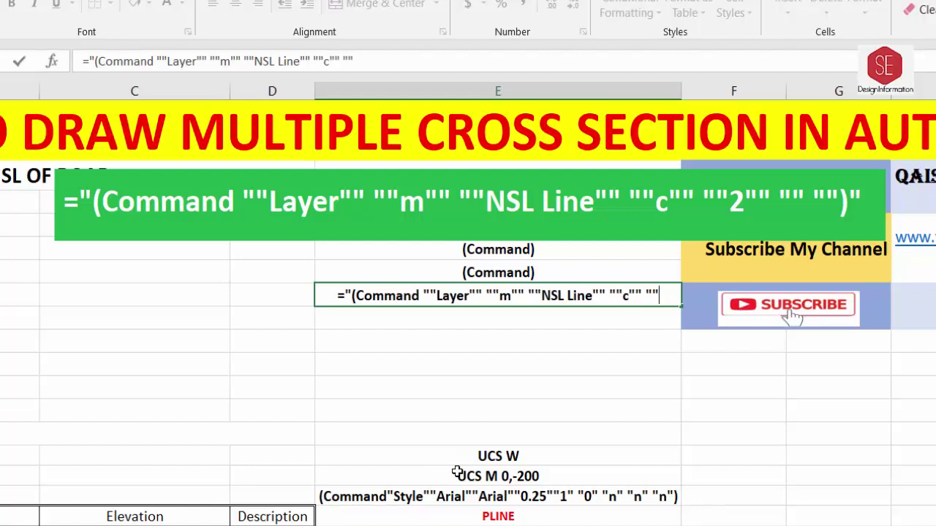
pyautogui.write('2')
pyautogui.press('BackSpace')
pyautogui.write('3')
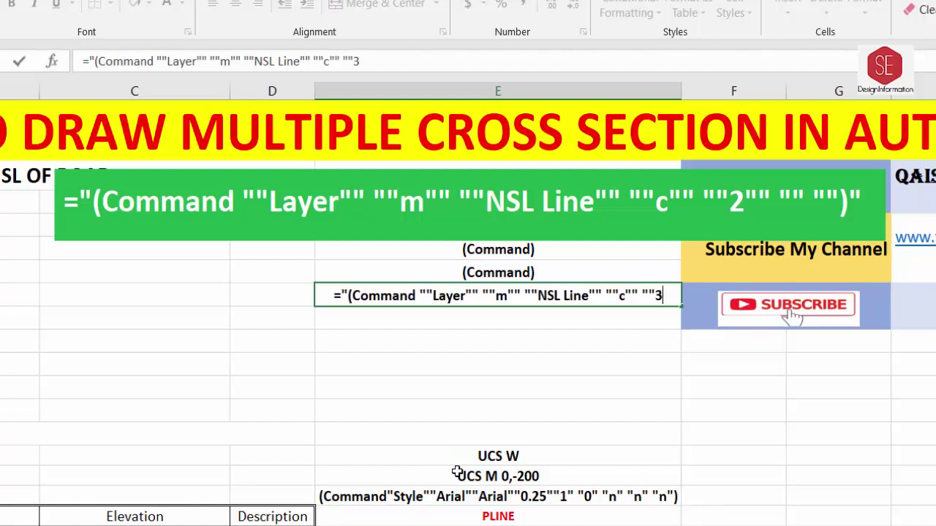
pyautogui.press('BackSpace')
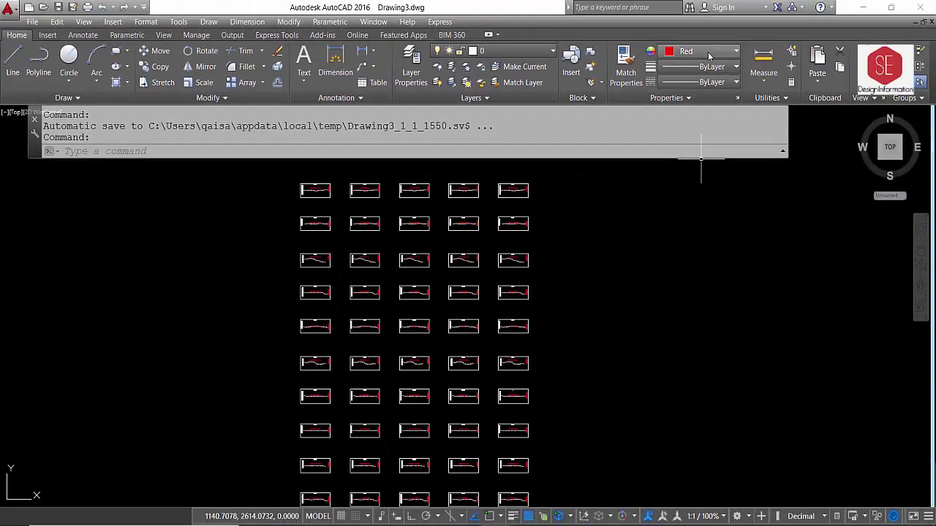
pyautogui.click(707, 51)
pyautogui.click(687, 199)
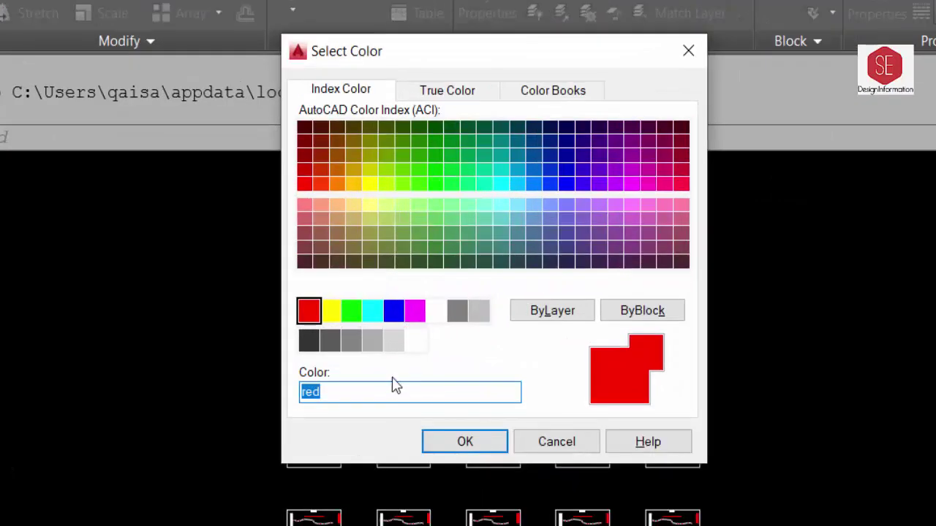
pyautogui.click(364, 310)
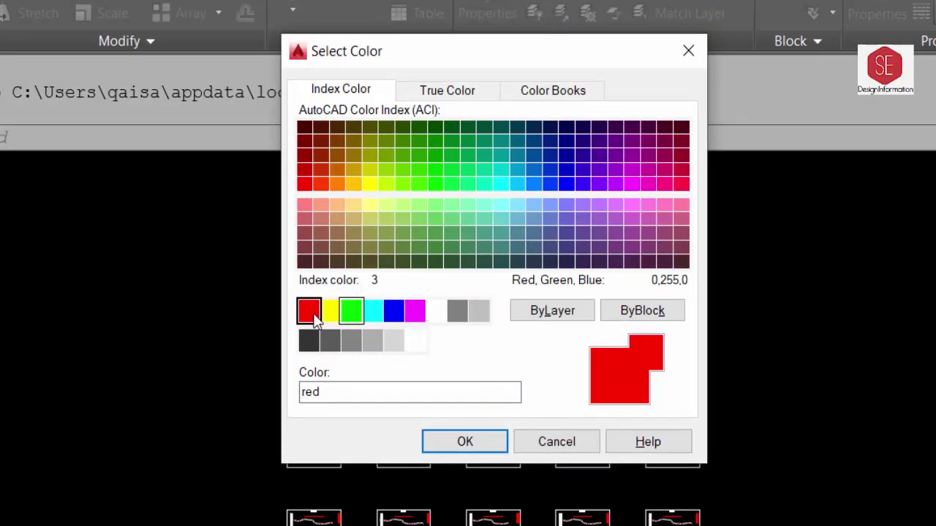
pyautogui.click(330, 311)
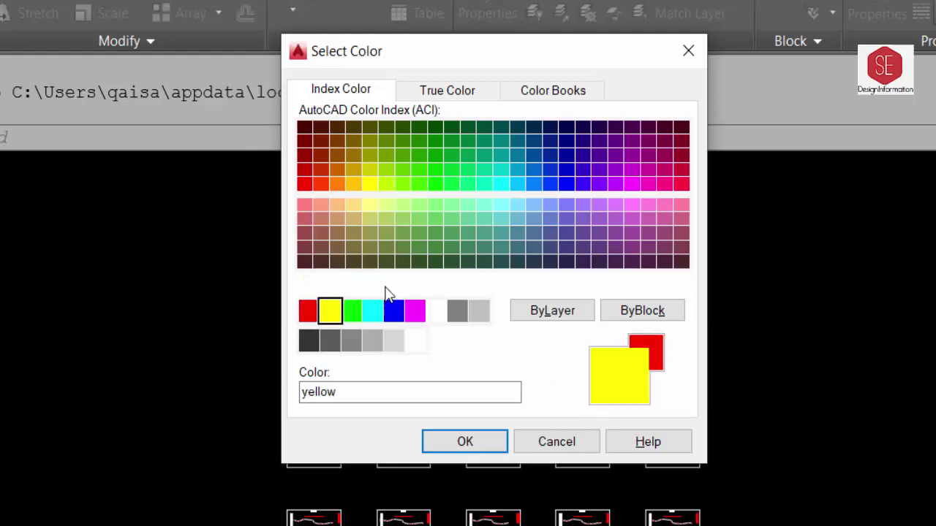
pyautogui.click(350, 311)
pyautogui.click(371, 311)
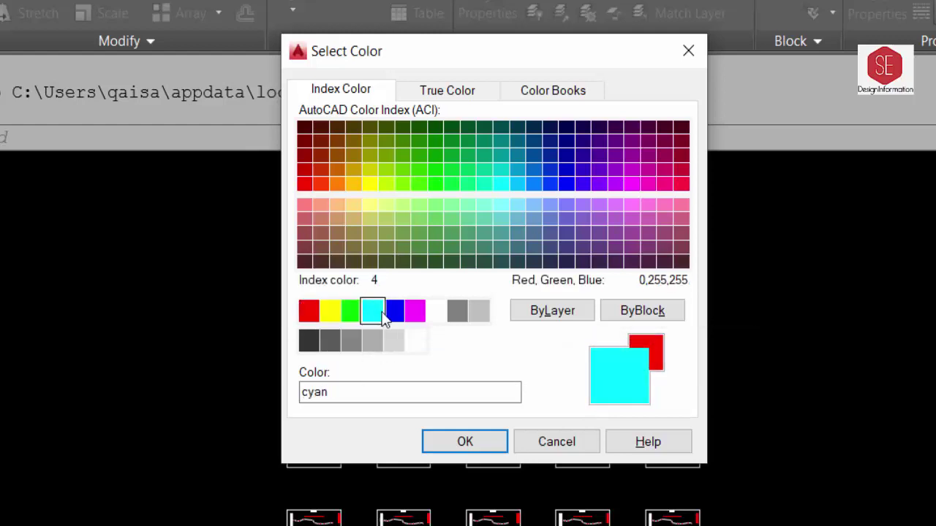
pyautogui.click(395, 313)
pyautogui.click(415, 313)
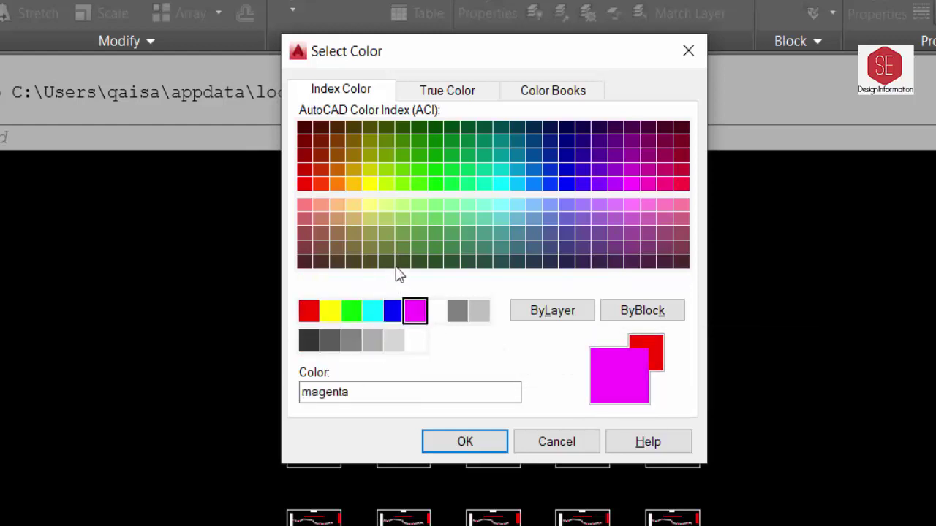
pyautogui.click(409, 233)
pyautogui.click(448, 234)
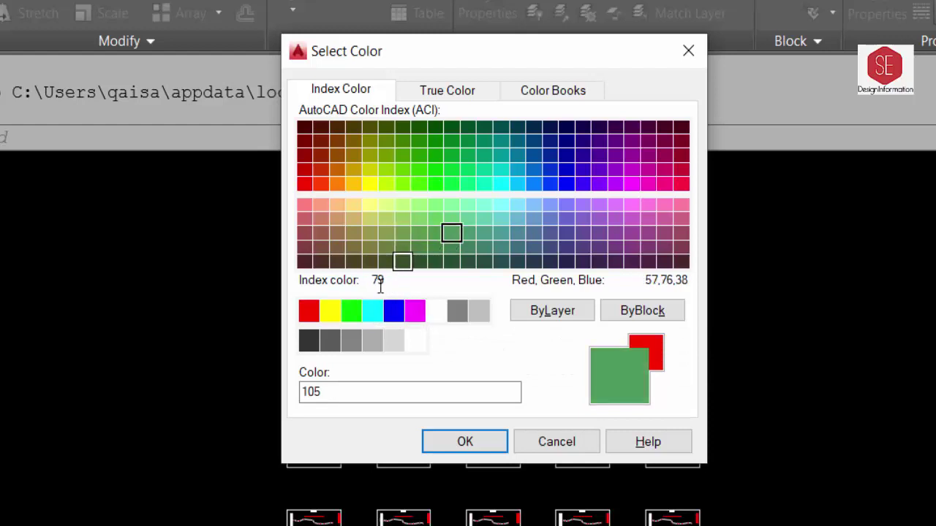
pyautogui.click(306, 314)
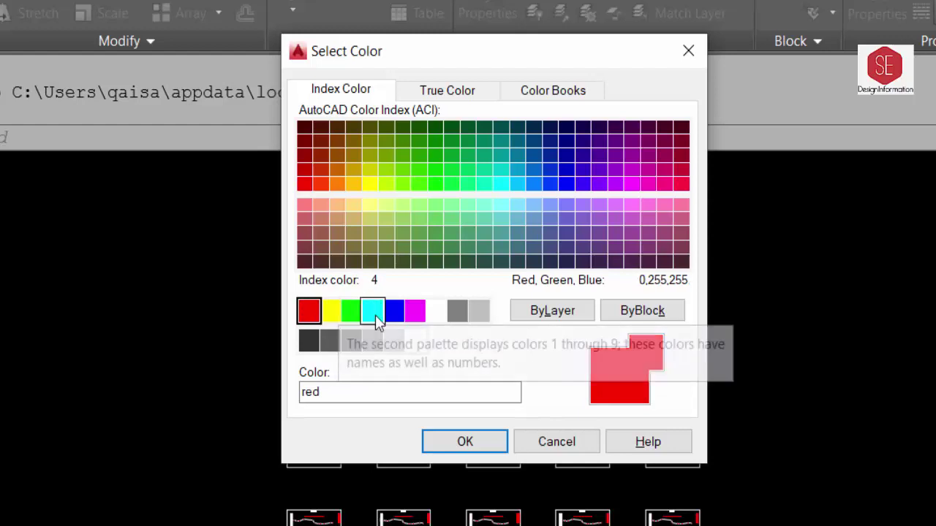
pyautogui.click(564, 440)
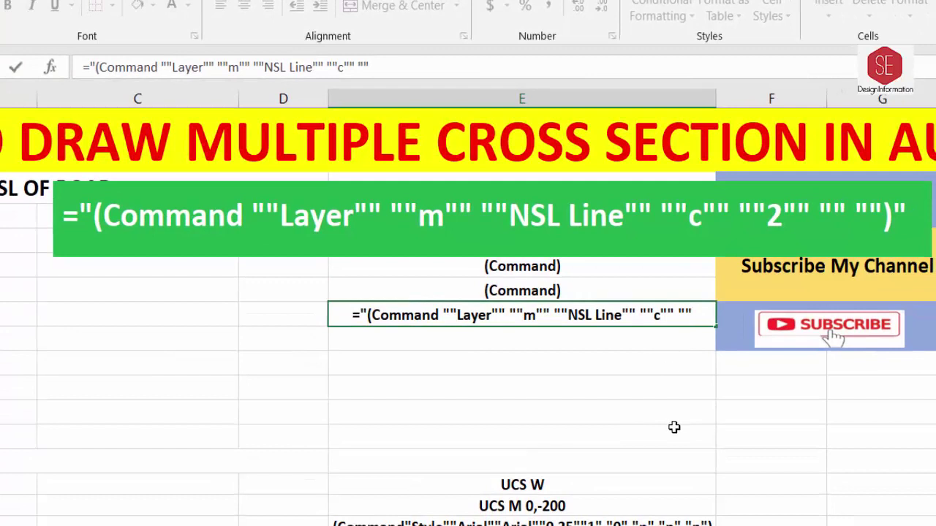
# Finish E9's NSL Line layer formula with colour 2 and paste (Command) into E10.
pyautogui.write('2')
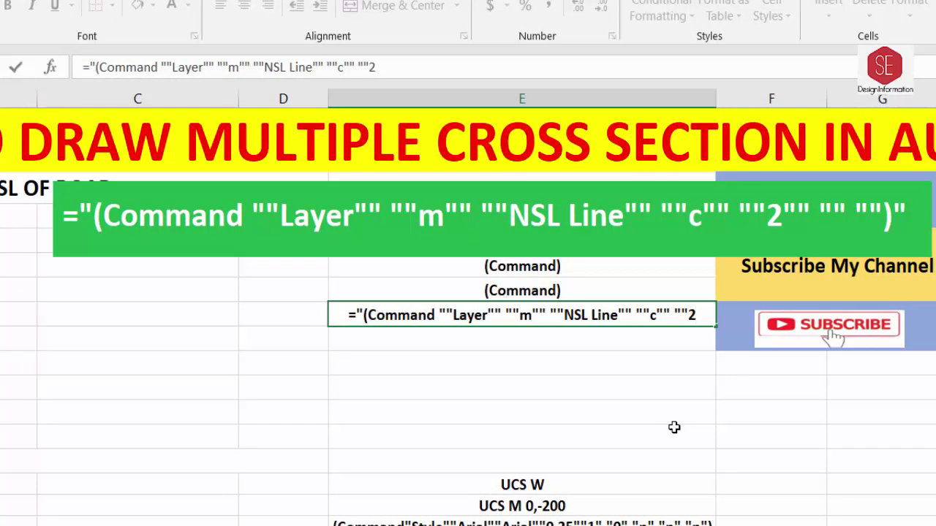
pyautogui.write('"" ')
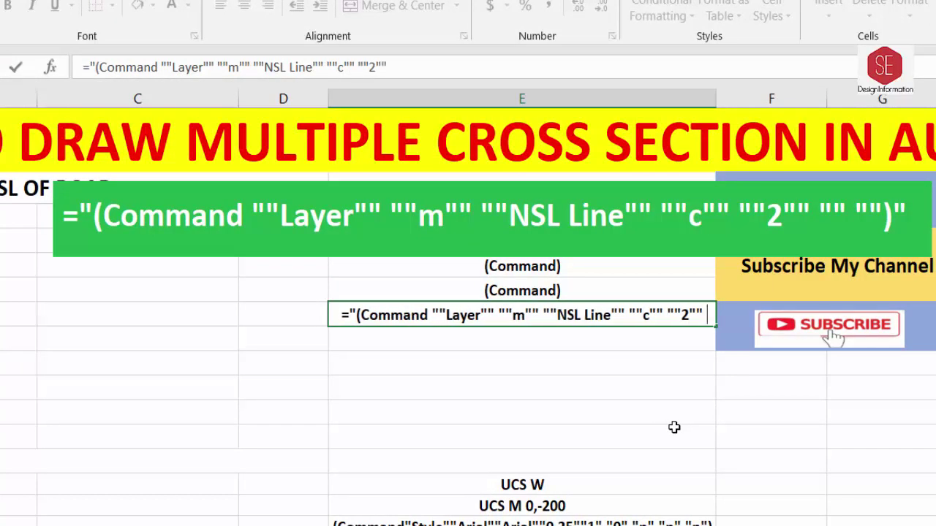
pyautogui.write('""')
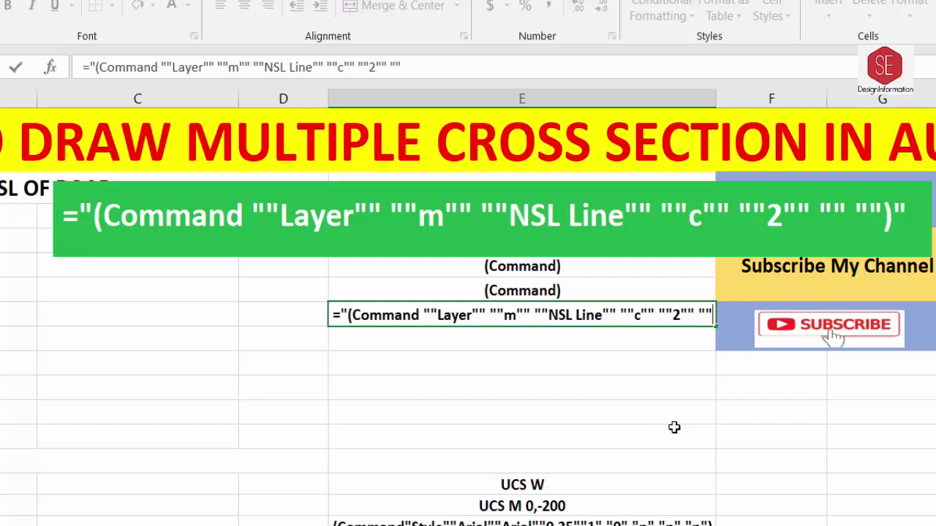
pyautogui.write(' ""')
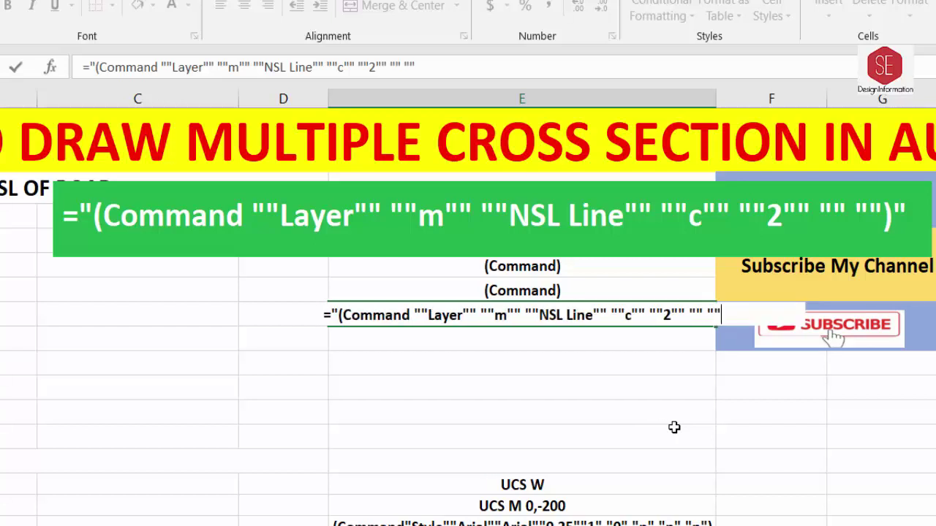
pyautogui.write(')')
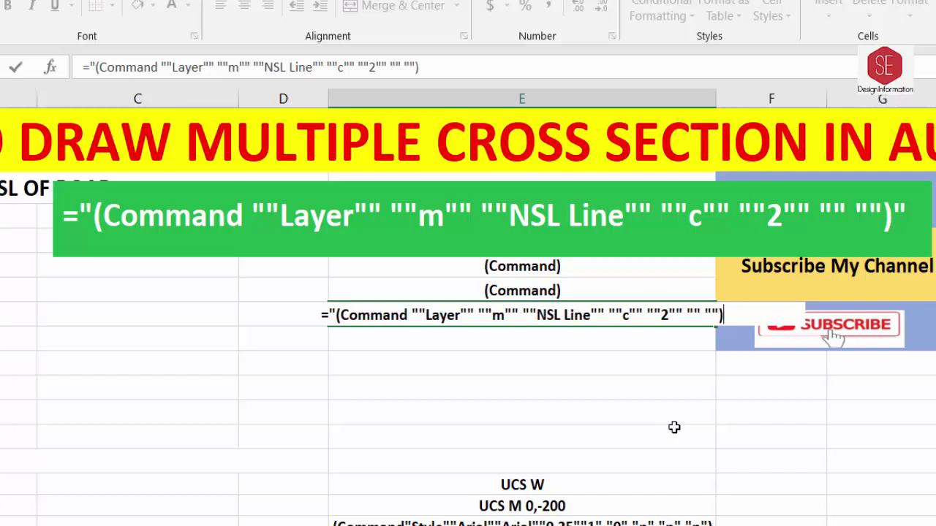
pyautogui.write('"')
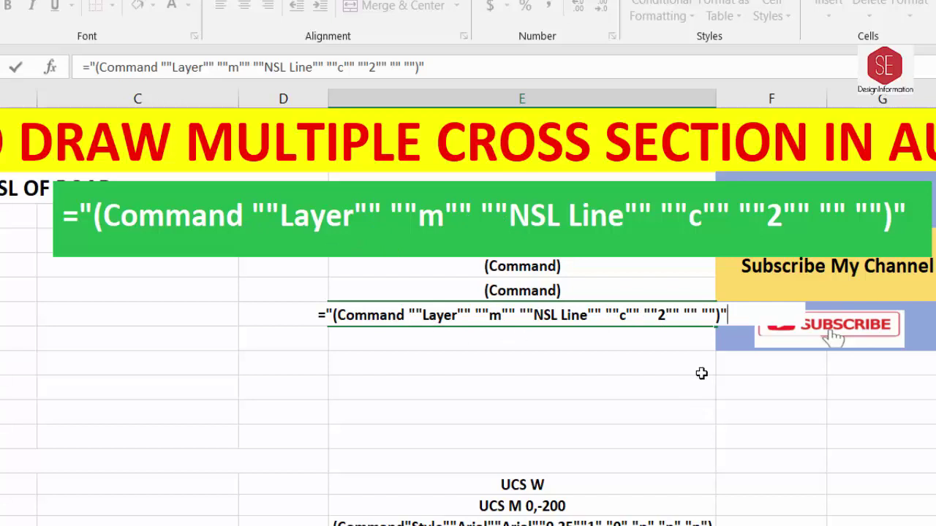
pyautogui.press('Return')
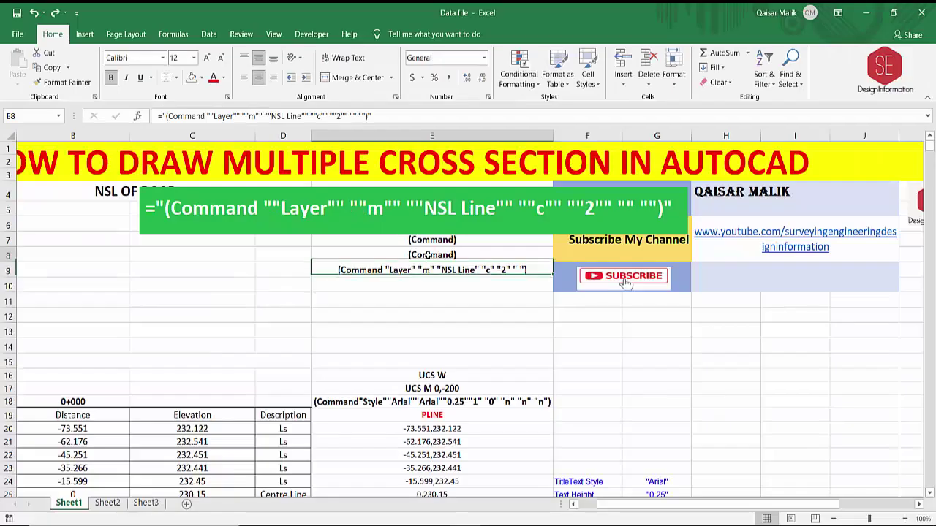
pyautogui.rightClick(429, 255)
pyautogui.click(453, 244)
pyautogui.click(418, 283)
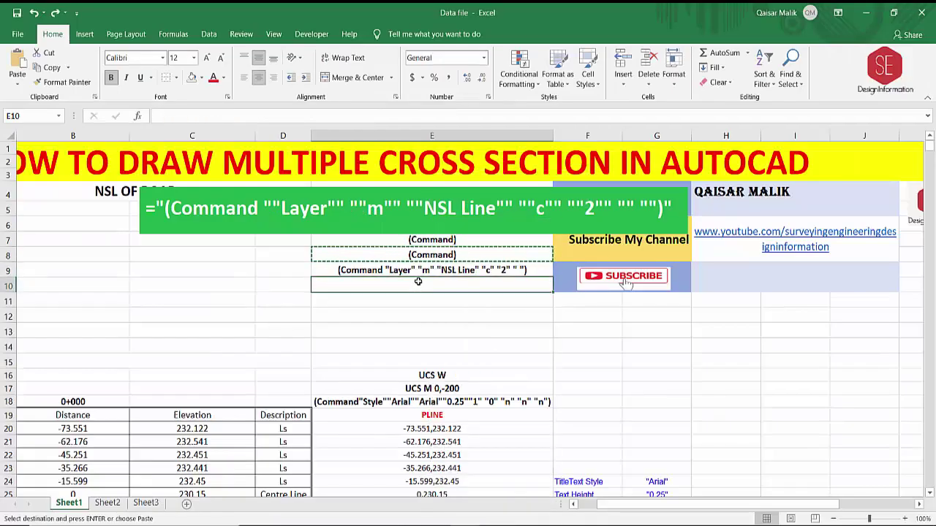
pyautogui.rightClick(418, 284)
pyautogui.click(438, 289)
pyautogui.click(478, 326)
# Copy the E8:E10 command block containing the NSL Line layer command.
pyautogui.press('Escape')
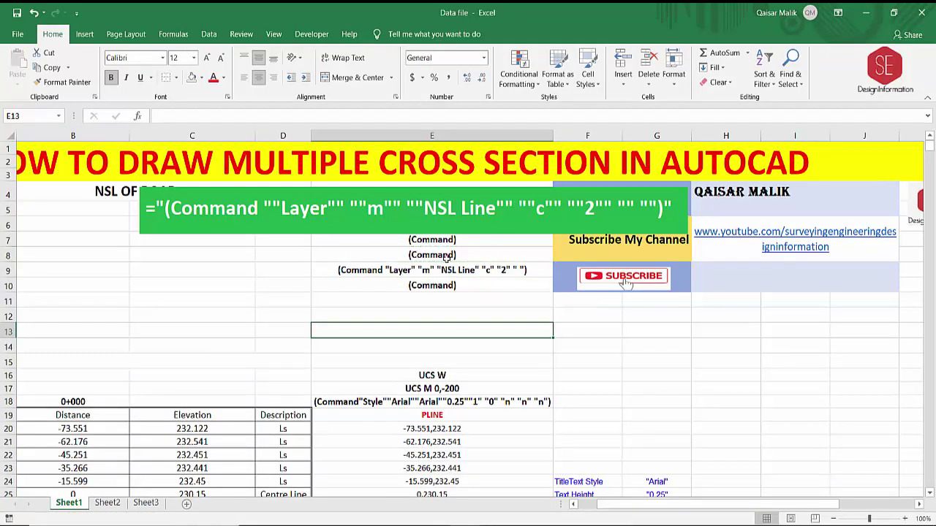
pyautogui.moveTo(435, 254); pyautogui.dragTo(441, 280)
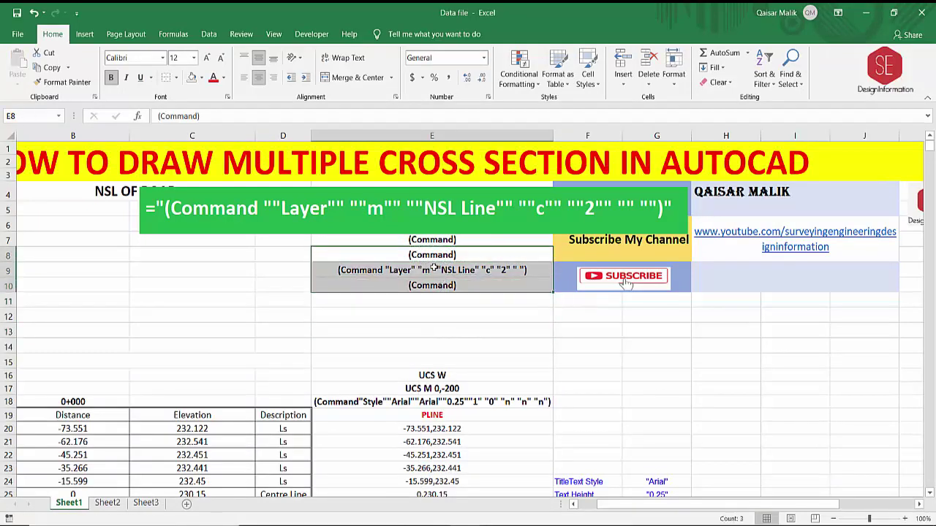
pyautogui.rightClick(435, 269)
pyautogui.click(455, 242)
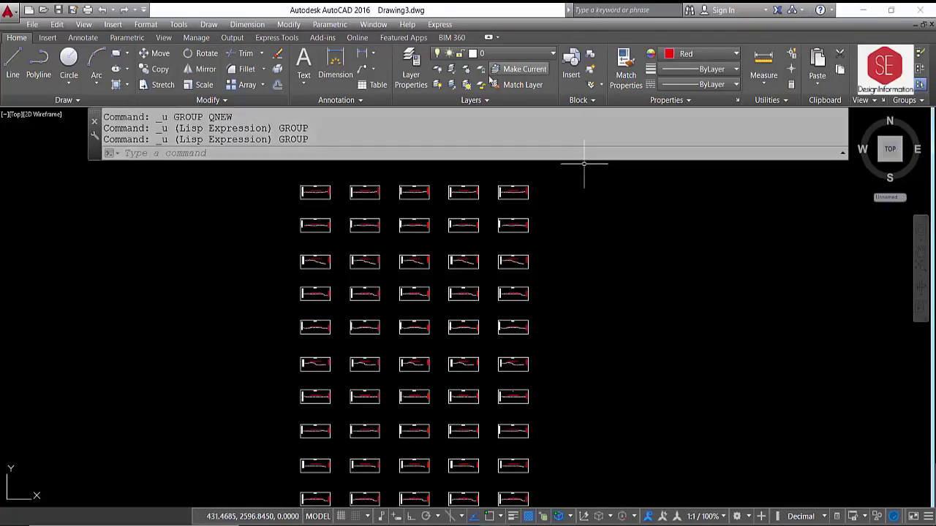
pyautogui.click(511, 53)
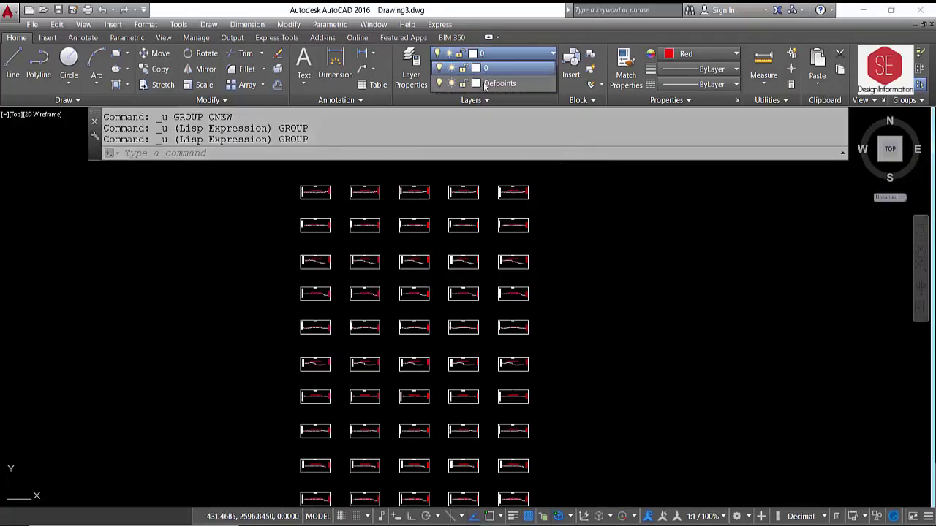
# Paste the copied layer command into AutoCAD's command line and confirm yellow NSL Line is current.
pyautogui.click(484, 84)
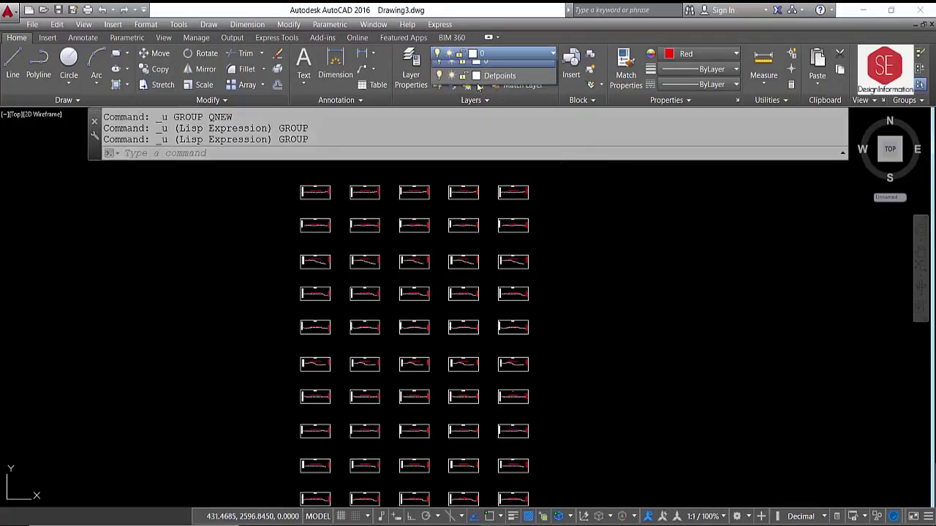
pyautogui.rightClick(201, 155)
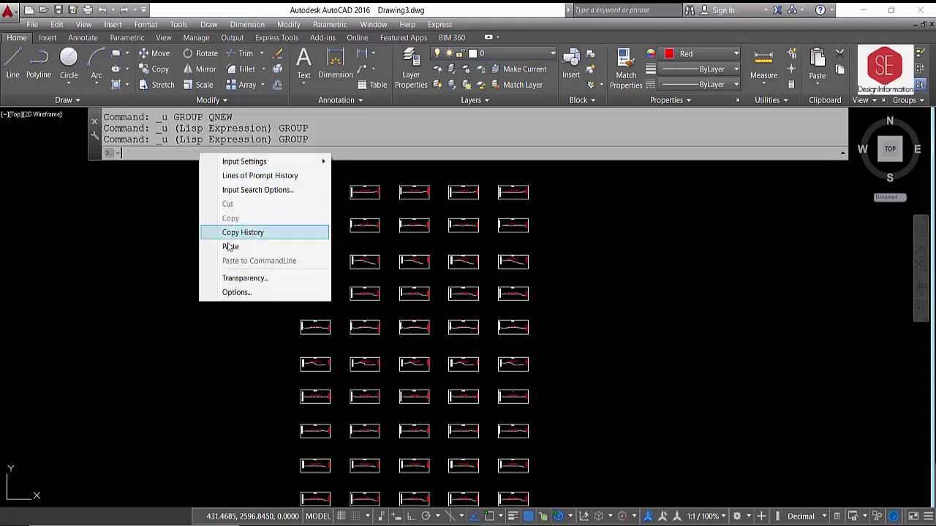
pyautogui.click(232, 247)
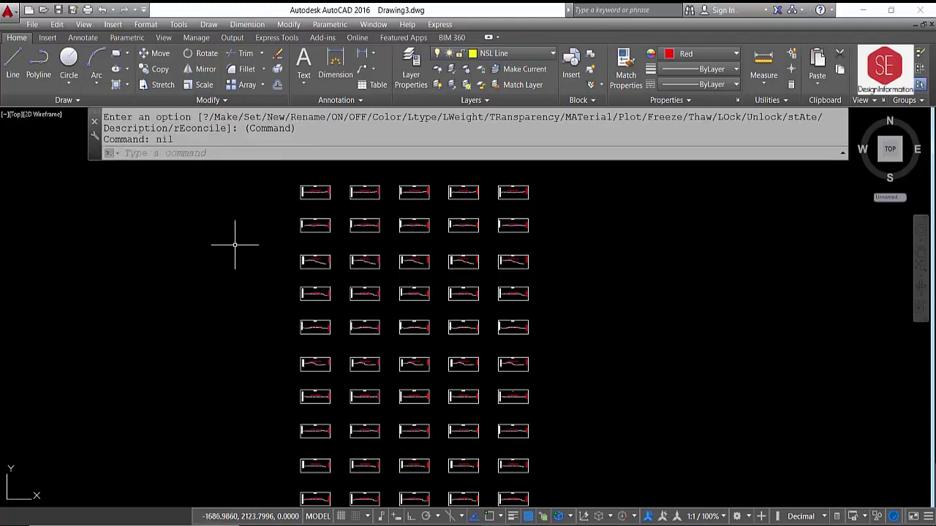
pyautogui.click(505, 53)
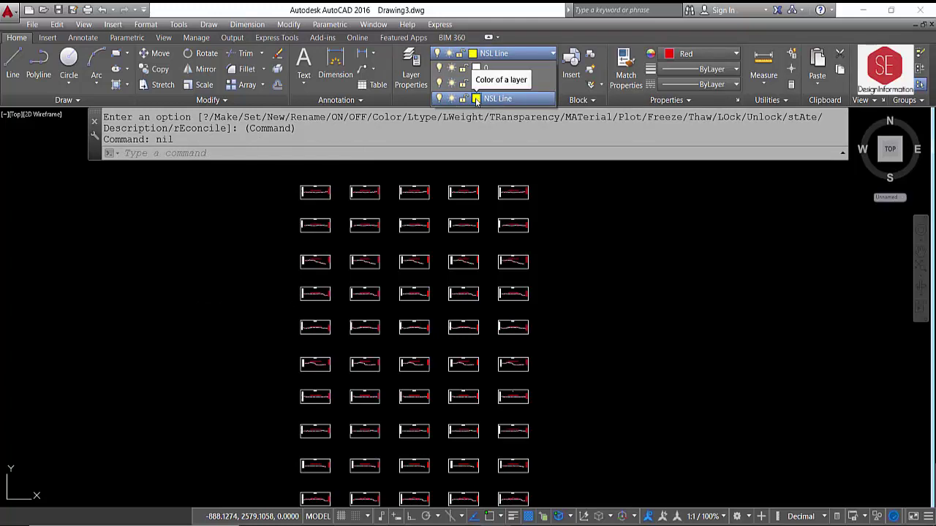
pyautogui.click(475, 99)
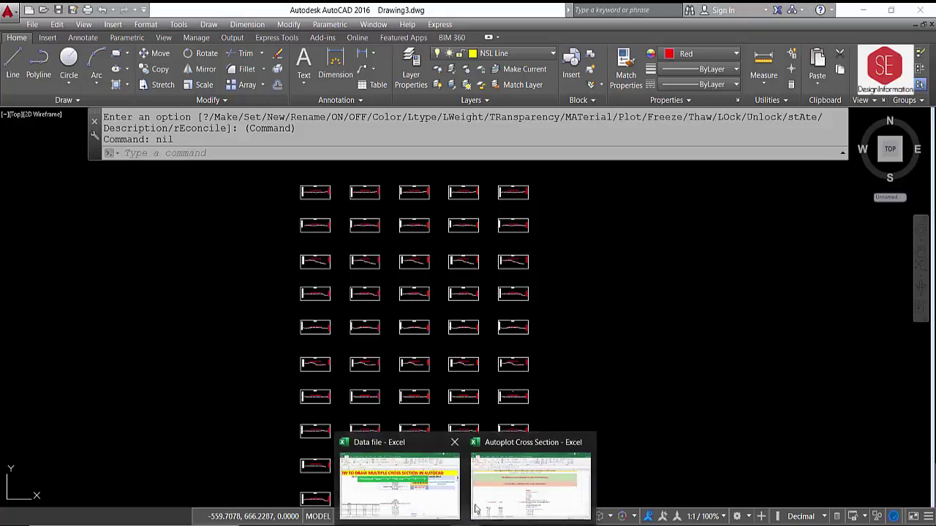
# Copy the layer command cells E9:E10 and paste them into E11:E12.
pyautogui.click(399, 475)
pyautogui.scroll(-1, 439, 282)
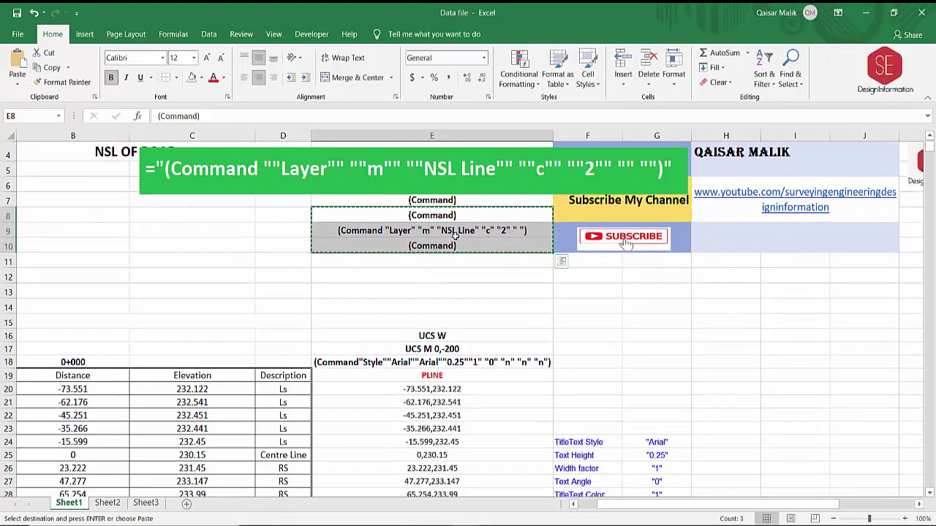
pyautogui.moveTo(453, 233); pyautogui.dragTo(453, 243)
pyautogui.rightClick(453, 233)
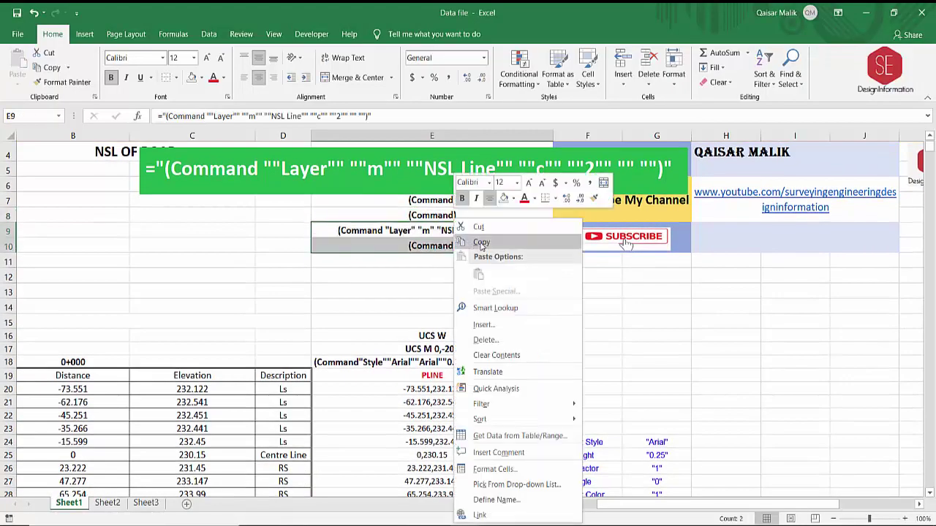
pyautogui.click(483, 243)
pyautogui.click(351, 264)
pyautogui.rightClick(352, 265)
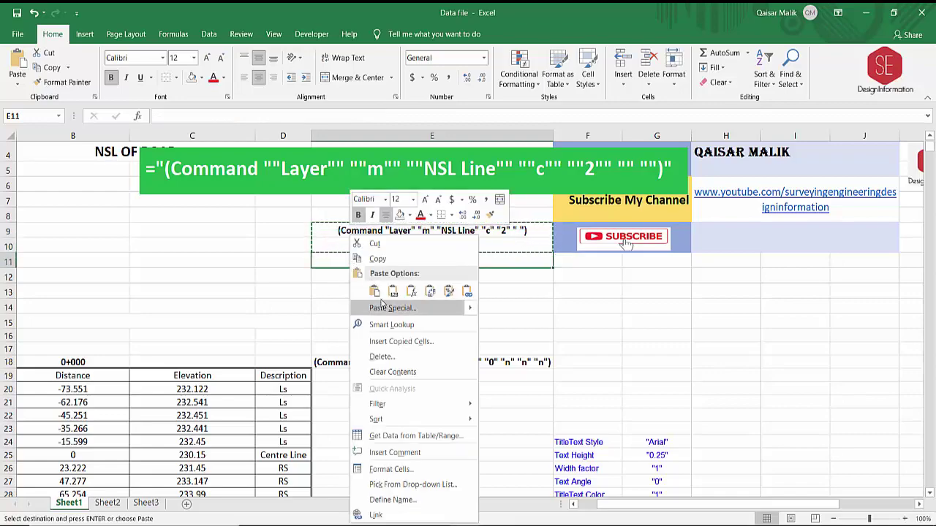
pyautogui.click(376, 291)
# Change E11's layer name from NSL Line to NSL Text, then copy E11:E12.
pyautogui.click(475, 251)
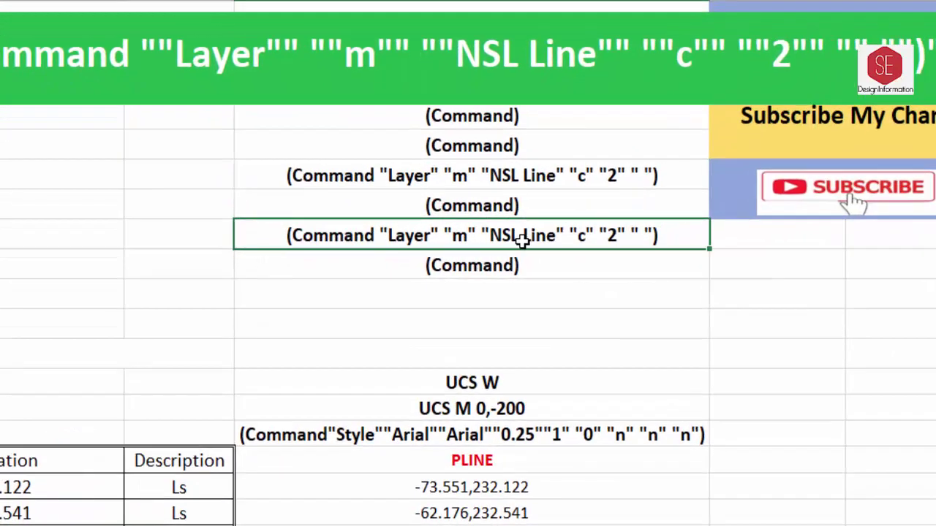
pyautogui.doubleClick(521, 238)
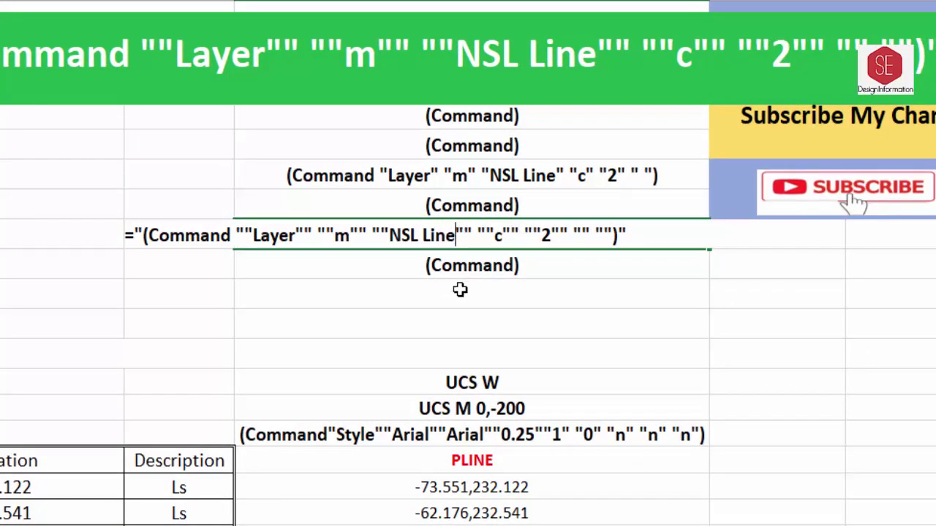
pyautogui.press('BackSpace')
pyautogui.press('BackSpace')
pyautogui.press('BackSpace')
pyautogui.press('BackSpace')
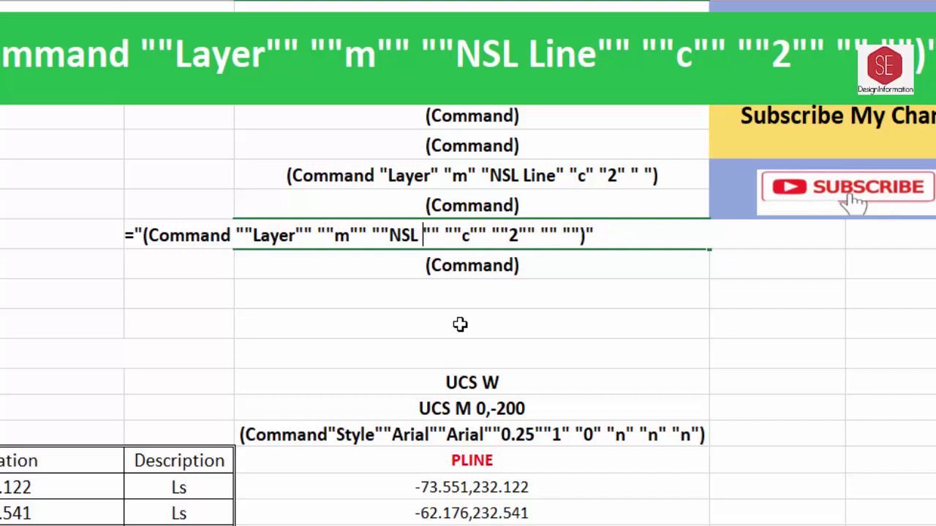
pyautogui.write('Text')
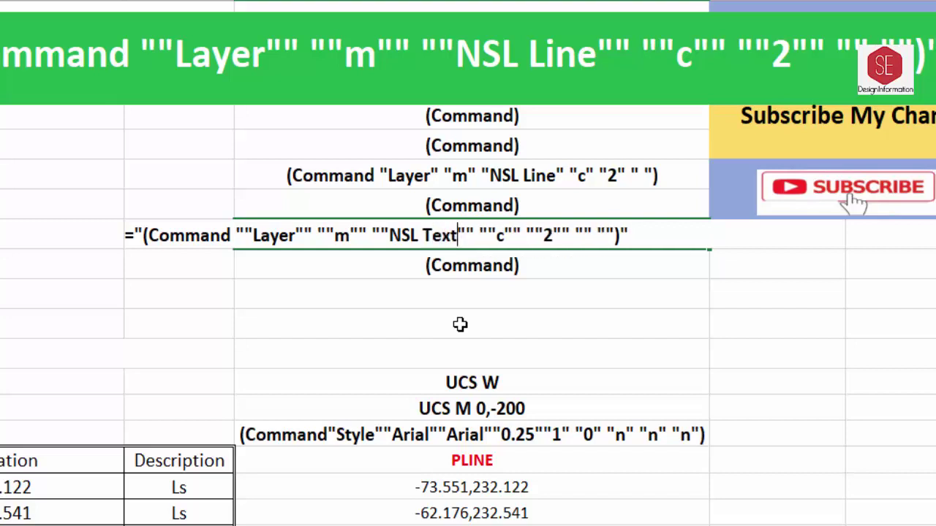
pyautogui.press('Return')
pyautogui.click(501, 232)
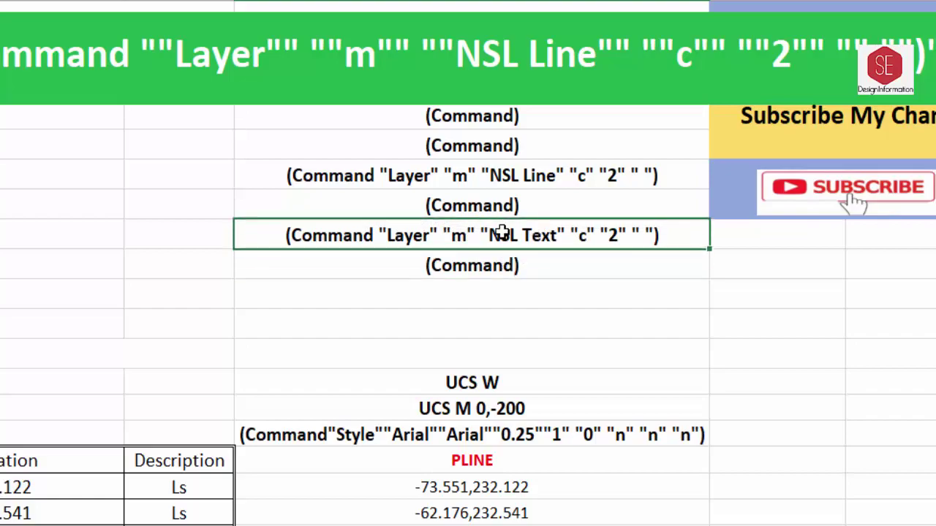
pyautogui.moveTo(500, 253); pyautogui.dragTo(501, 265)
pyautogui.rightClick(502, 266)
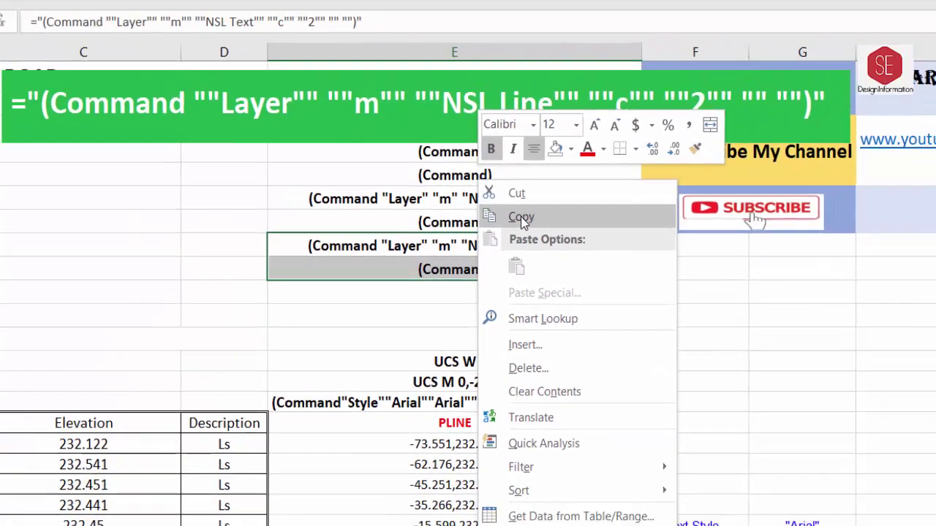
pyautogui.click(520, 214)
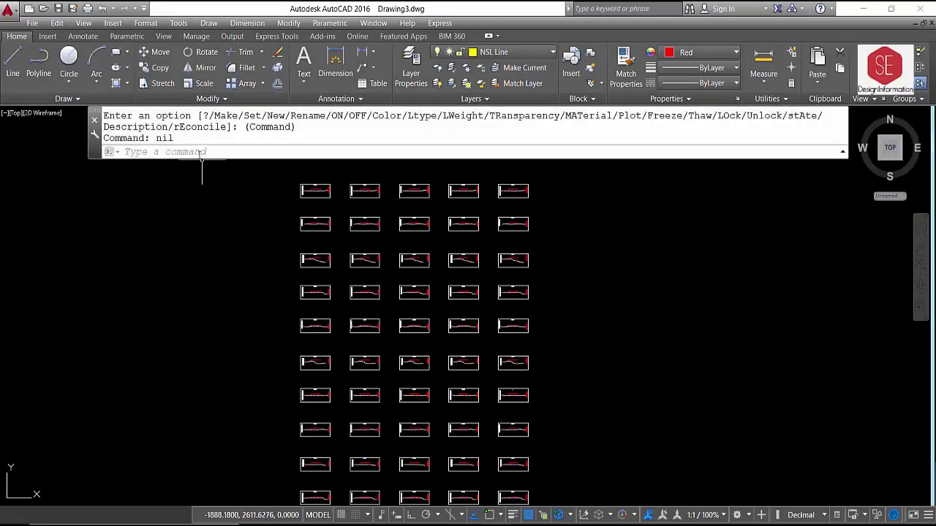
# Run the pasted NSL Text layer command in AutoCAD and make yellow NSL Text the current layer.
pyautogui.rightClick(200, 152)
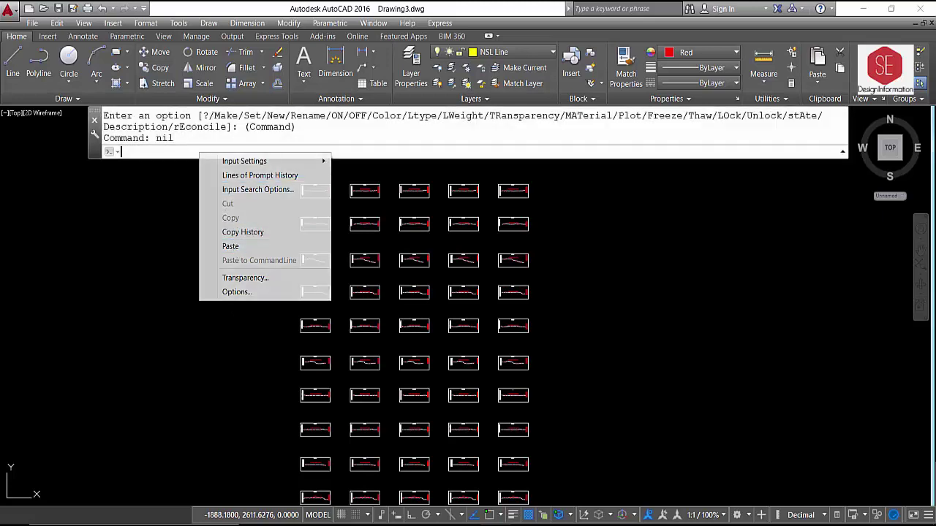
pyautogui.click(234, 246)
pyautogui.click(511, 52)
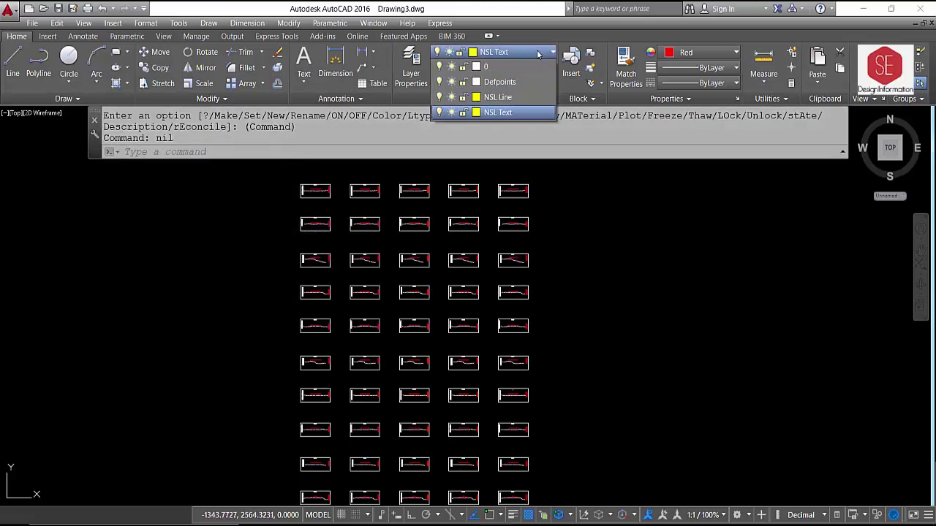
pyautogui.click(486, 97)
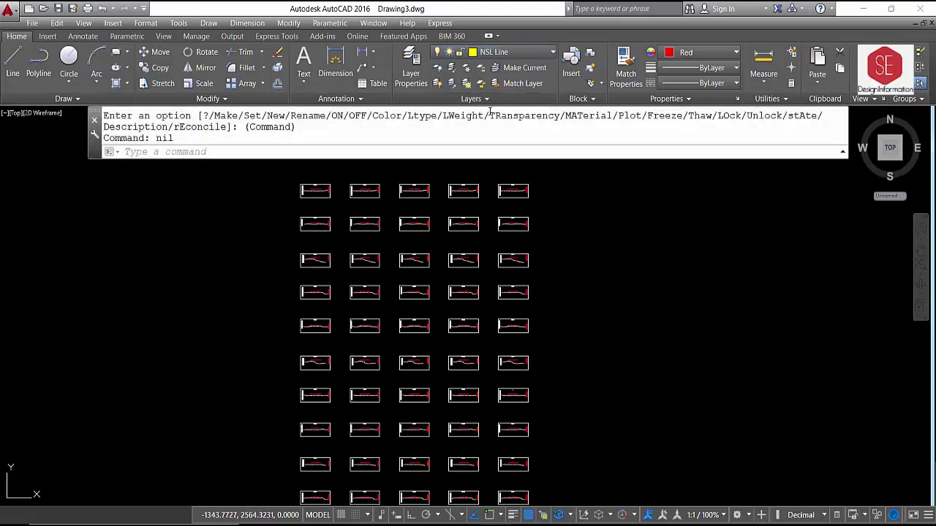
pyautogui.click(482, 52)
pyautogui.click(485, 111)
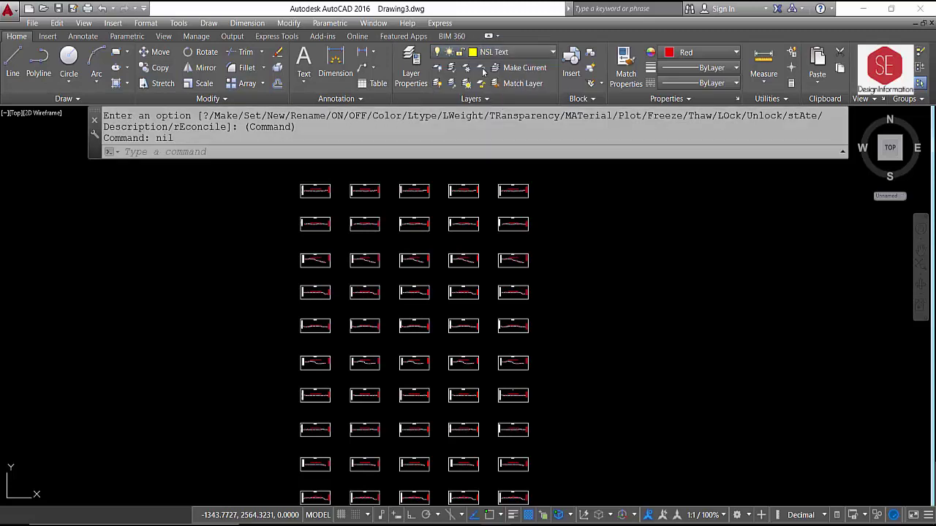
# Paste the copied layer commands into E13:E14 in Excel.
pyautogui.click(397, 472)
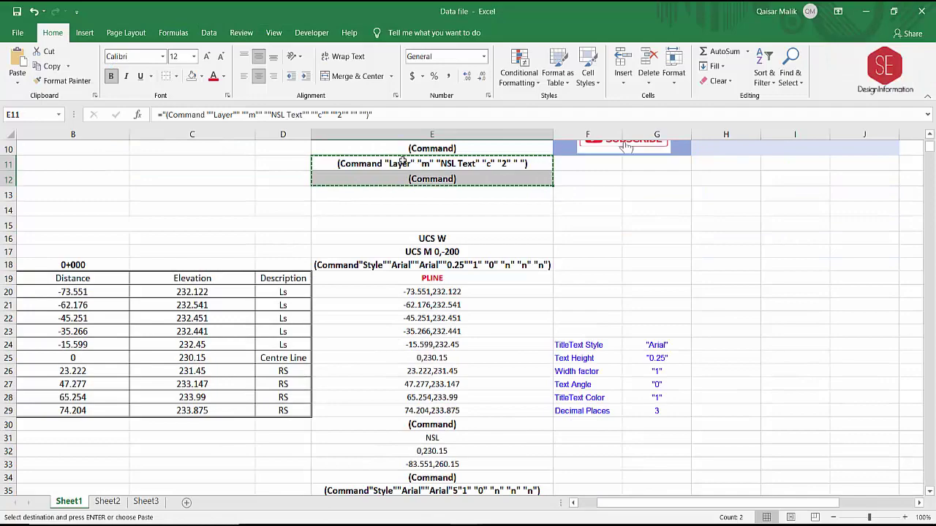
pyautogui.rightClick(359, 194)
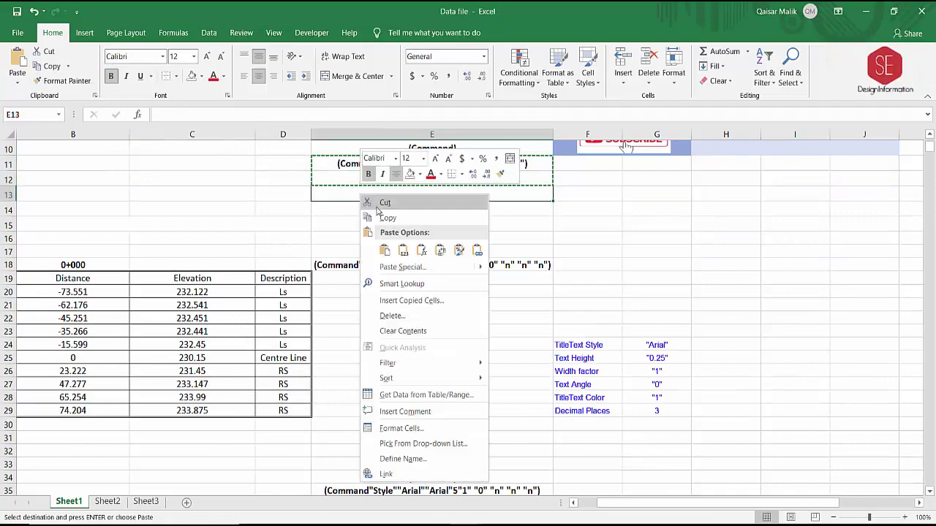
pyautogui.click(386, 250)
# Edit E13's formula to create layer FRL Line with colour 1, then select it with its (Command) row.
pyautogui.click(451, 194)
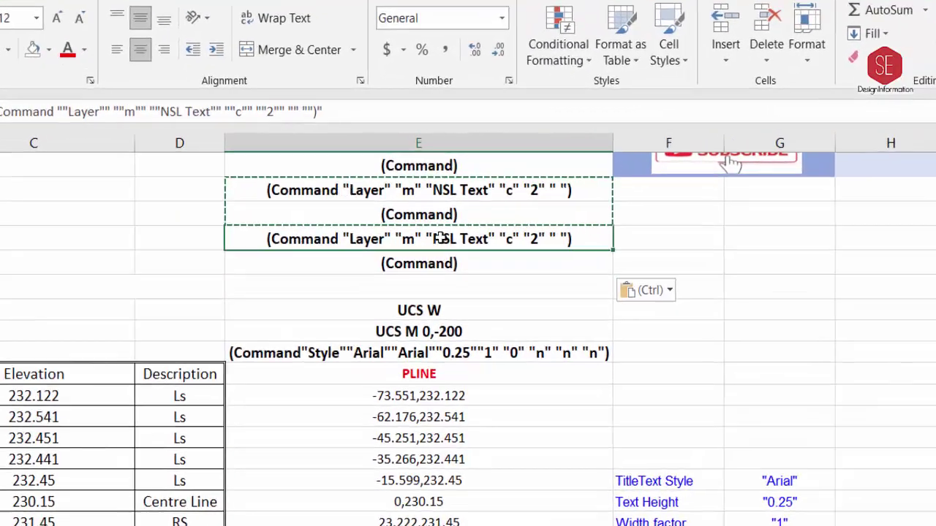
pyautogui.doubleClick(454, 249)
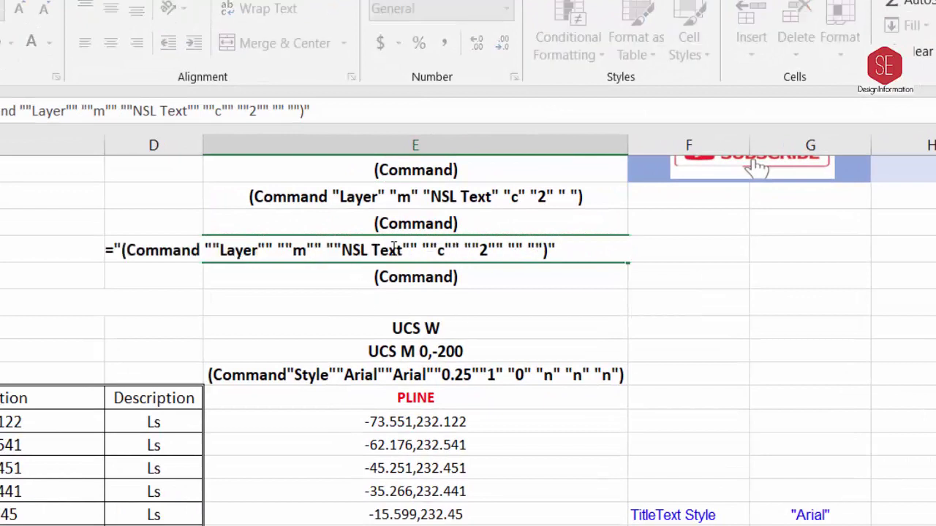
pyautogui.press('BackSpace')
pyautogui.press('BackSpace')
pyautogui.press('BackSpace')
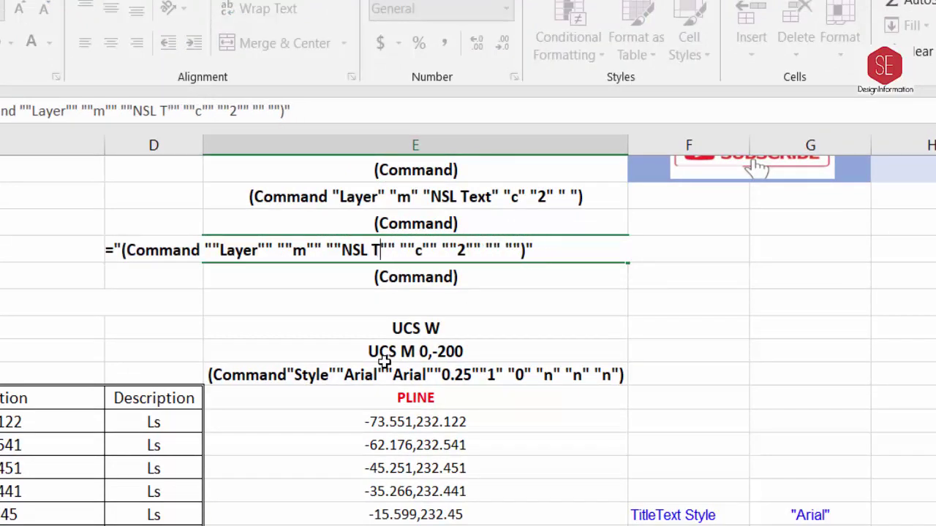
pyautogui.press('BackSpace')
pyautogui.press('BackSpace')
pyautogui.press('BackSpace')
pyautogui.press('BackSpace')
pyautogui.press('BackSpace')
pyautogui.write('FR')
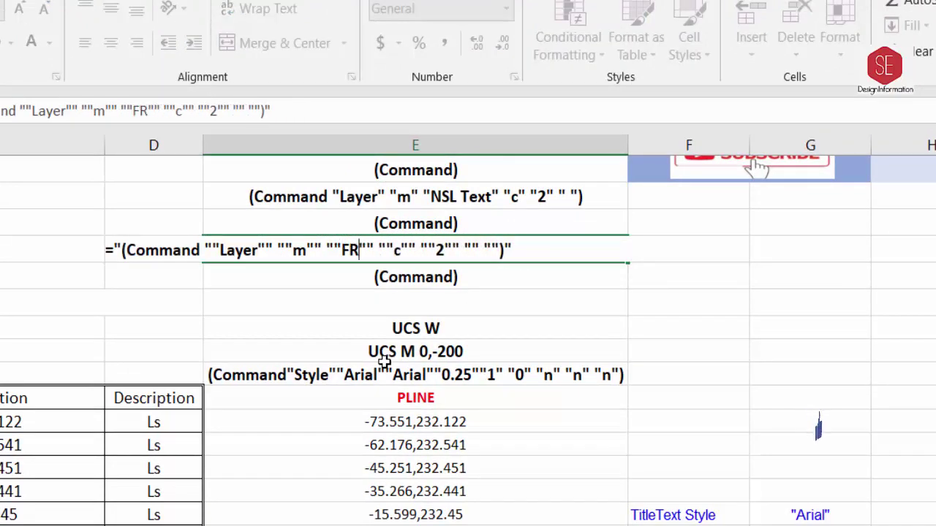
pyautogui.write('L Li')
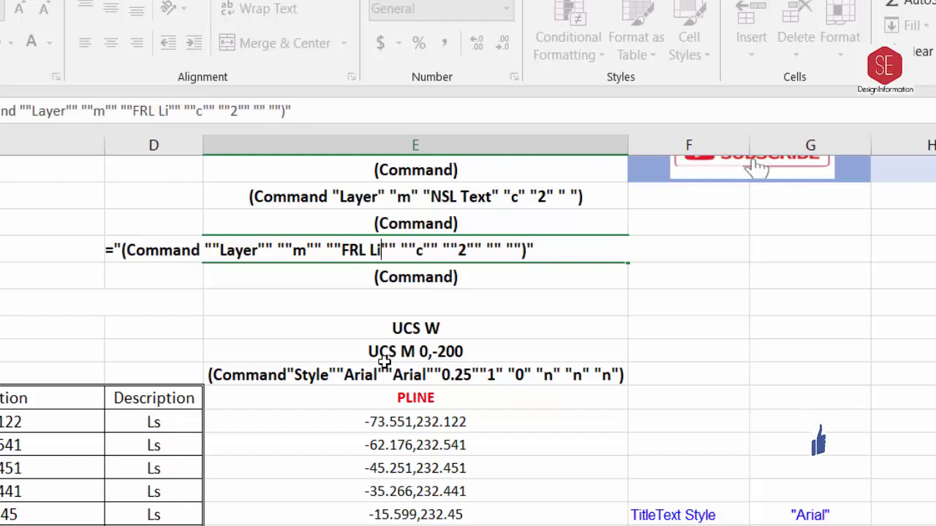
pyautogui.write('ne')
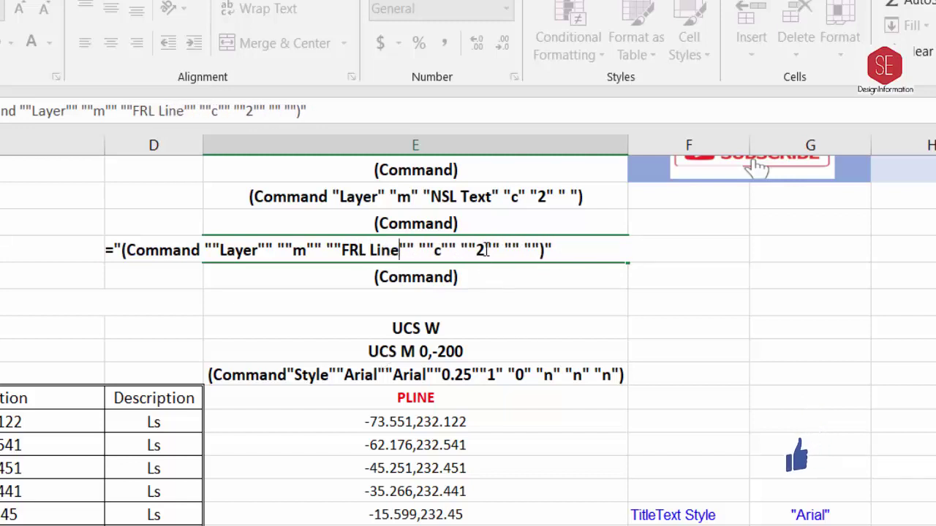
pyautogui.click(485, 253)
pyautogui.press('BackSpace')
pyautogui.write('1')
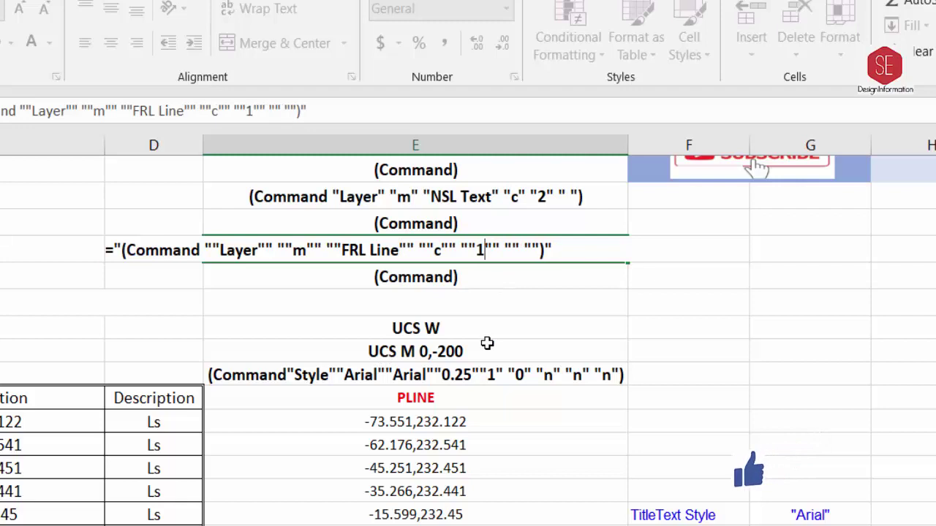
pyautogui.press('Return')
pyautogui.click(435, 245)
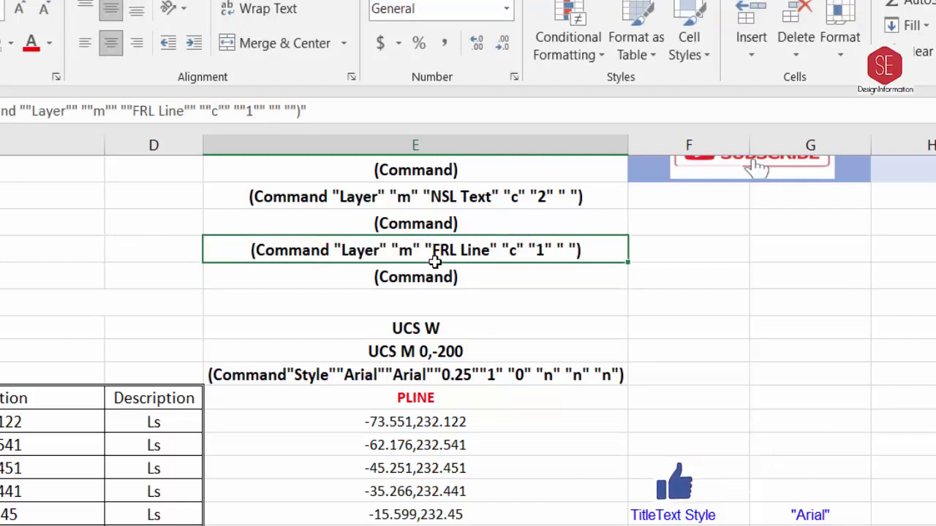
pyautogui.moveTo(529, 330); pyautogui.dragTo(529, 355)
# Copy the FRL Line and (Command) rows and paste them into the empty cells below.
pyautogui.rightClick(530, 340)
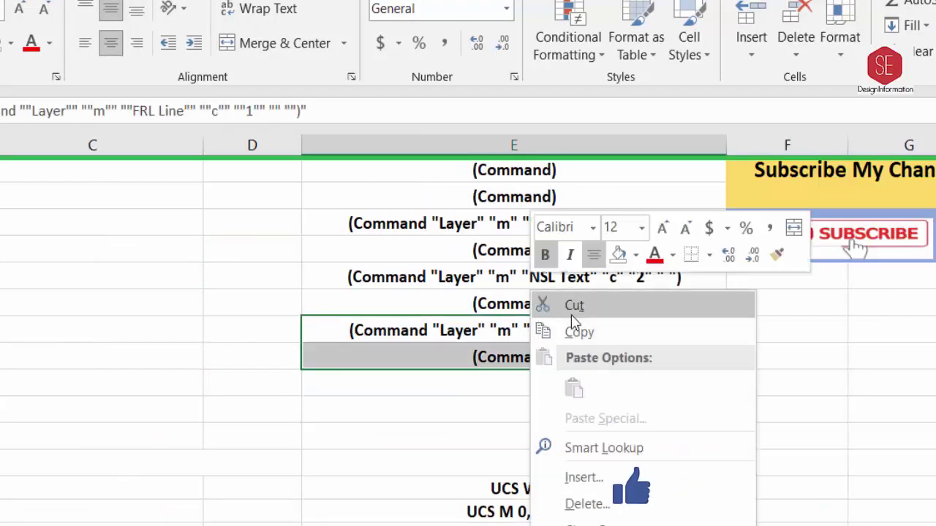
pyautogui.click(567, 330)
pyautogui.click(356, 385)
pyautogui.rightClick(357, 386)
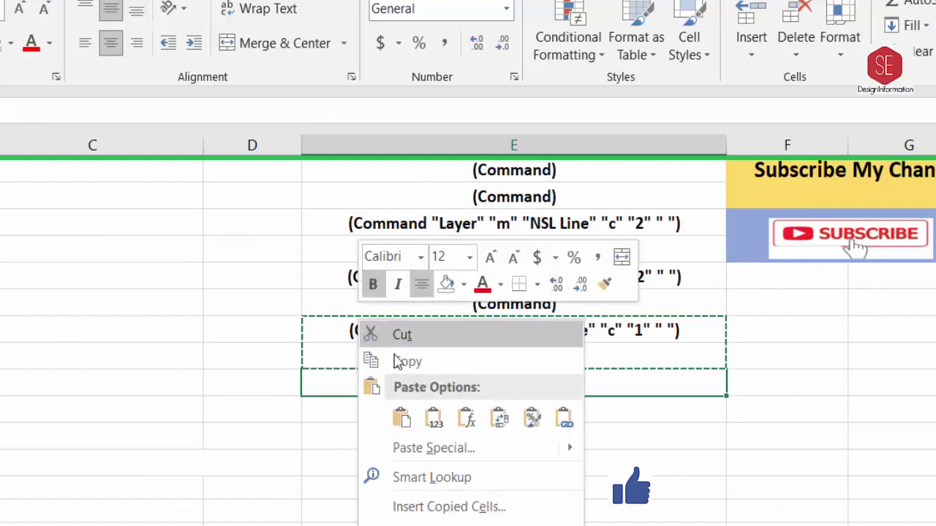
pyautogui.click(399, 415)
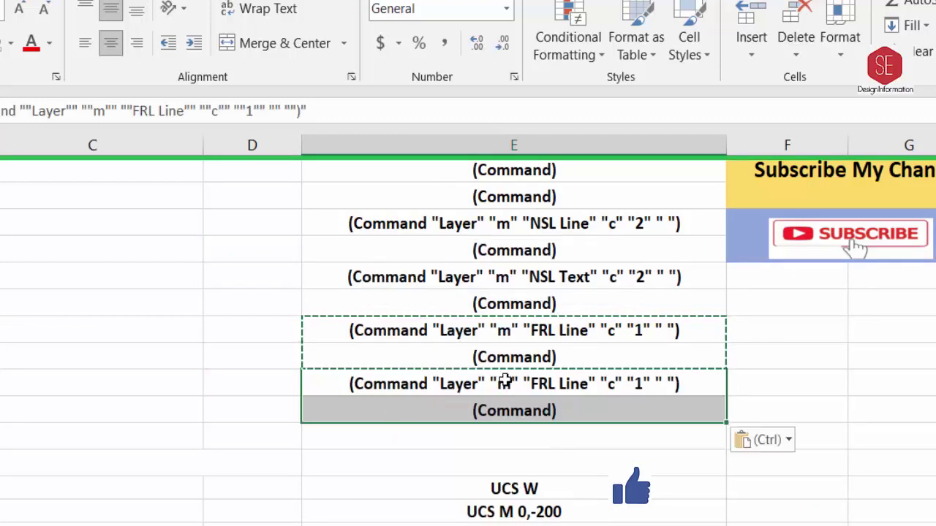
# Rename the pasted layer from FRL Line to FRL Text.
pyautogui.doubleClick(574, 384)
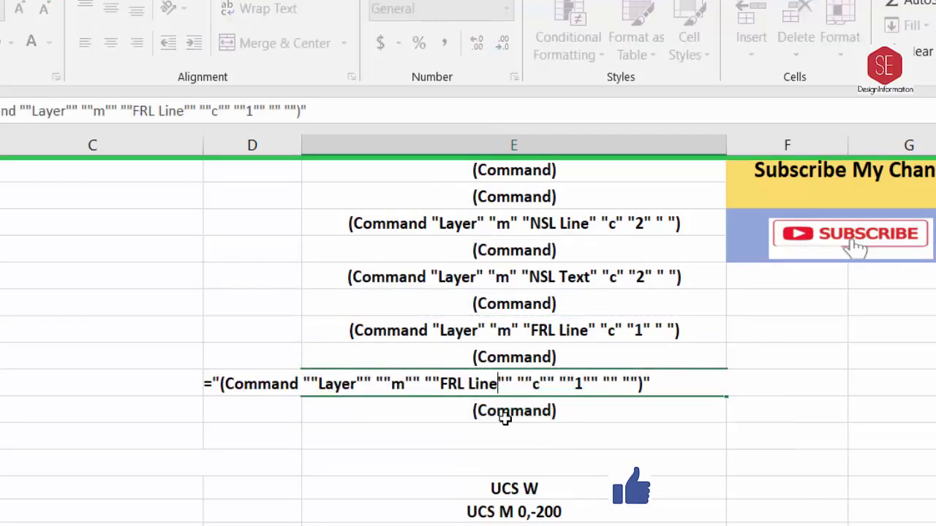
pyautogui.press('BackSpace')
pyautogui.press('BackSpace')
pyautogui.press('BackSpace')
pyautogui.press('BackSpace')
pyautogui.press('BackSpace')
pyautogui.press('BackSpace')
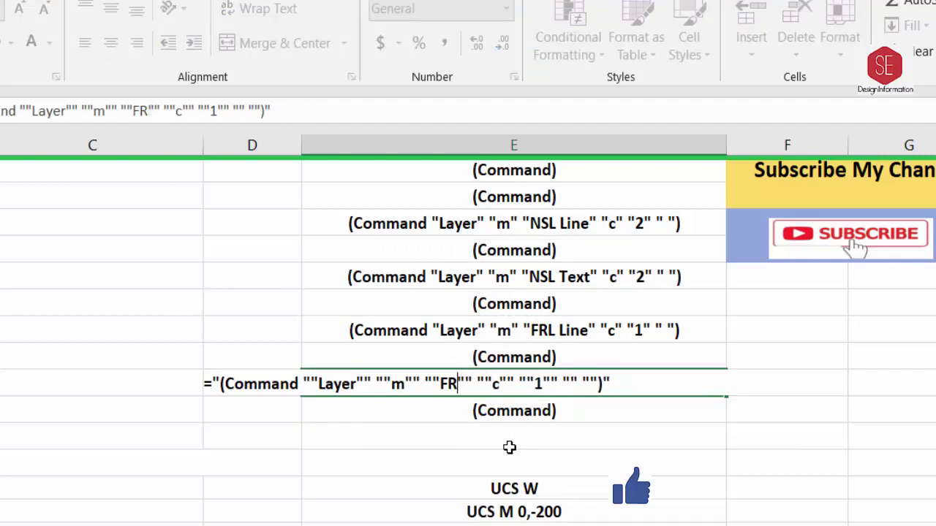
pyautogui.write('L T')
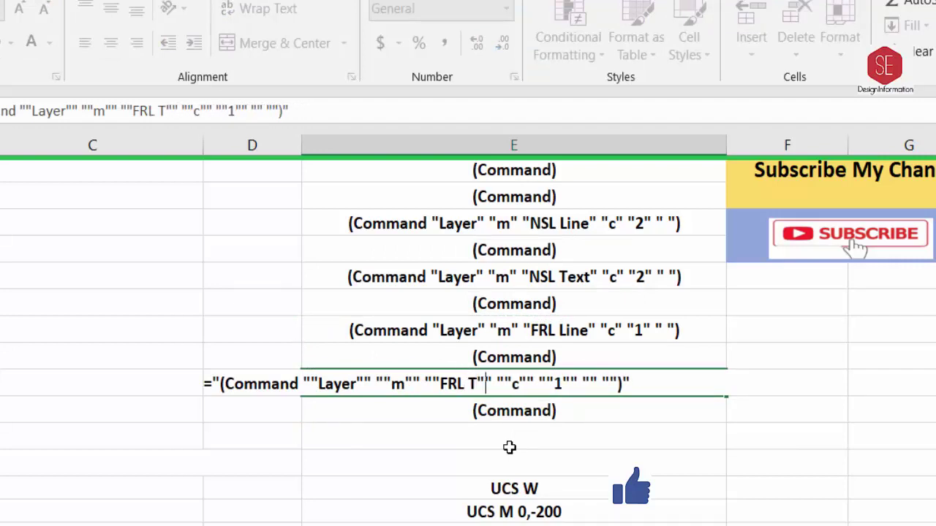
pyautogui.write('ext')
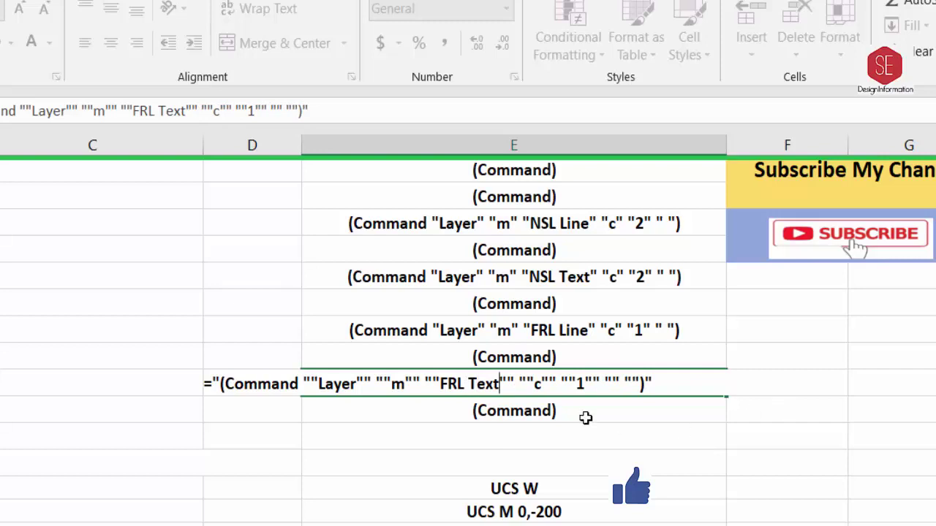
pyautogui.press('Return')
# Copy the FRL Text and (Command) rows for pasting into the next empty cell.
pyautogui.moveTo(531, 383); pyautogui.dragTo(527, 400)
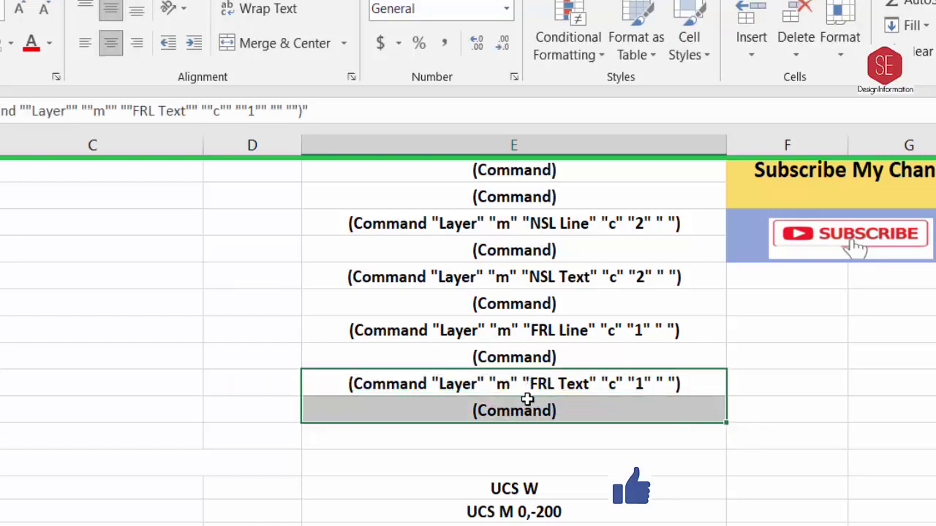
pyautogui.rightClick(526, 401)
pyautogui.click(572, 331)
pyautogui.click(381, 438)
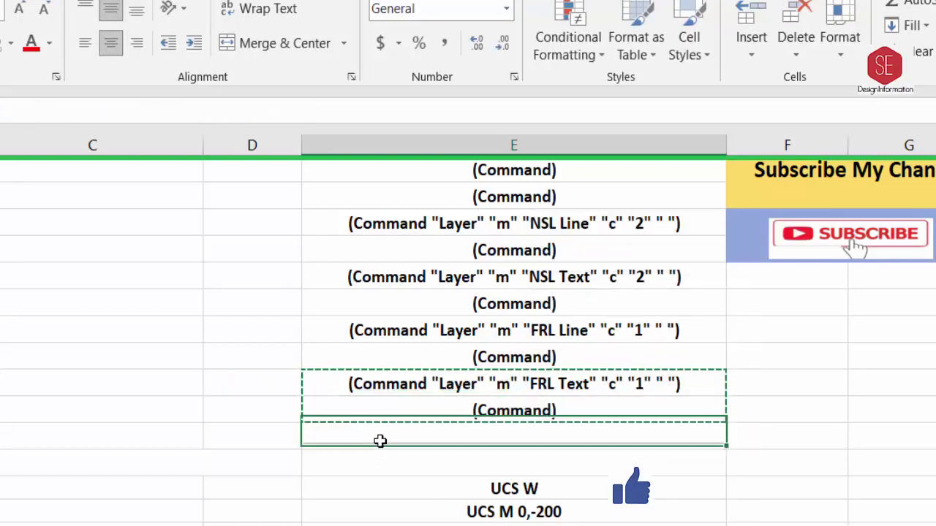
pyautogui.rightClick(381, 440)
# Paste the rows below and edit the new formula to a Text layer with colour 6.
pyautogui.click(424, 31)
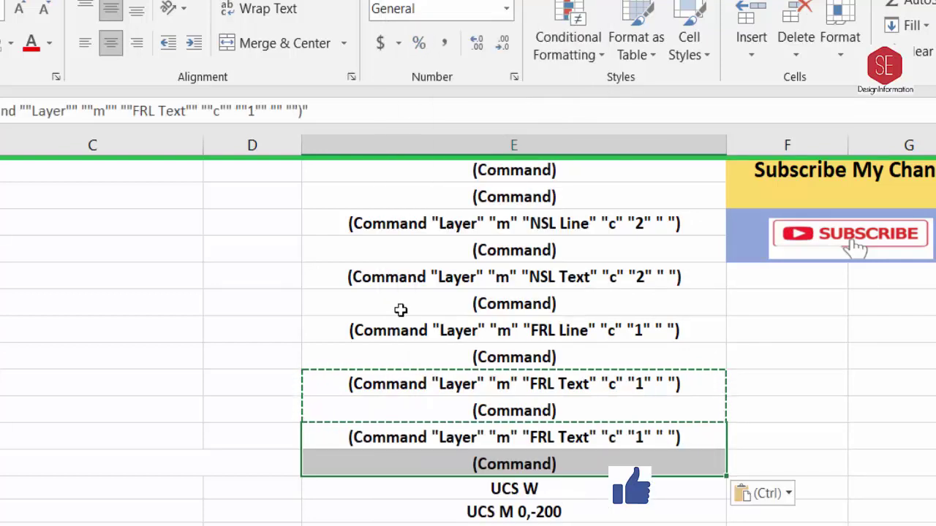
pyautogui.doubleClick(550, 438)
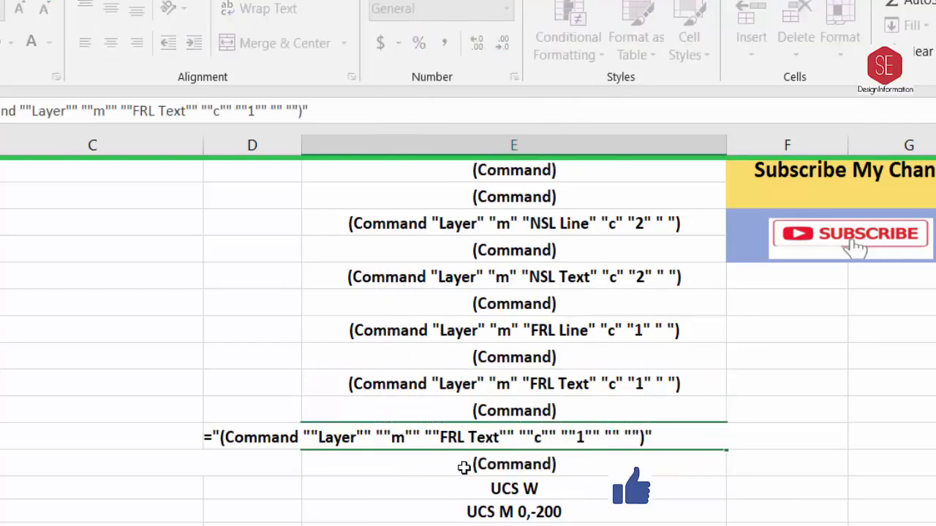
pyautogui.press('BackSpace')
pyautogui.press('BackSpace')
pyautogui.press('BackSpace')
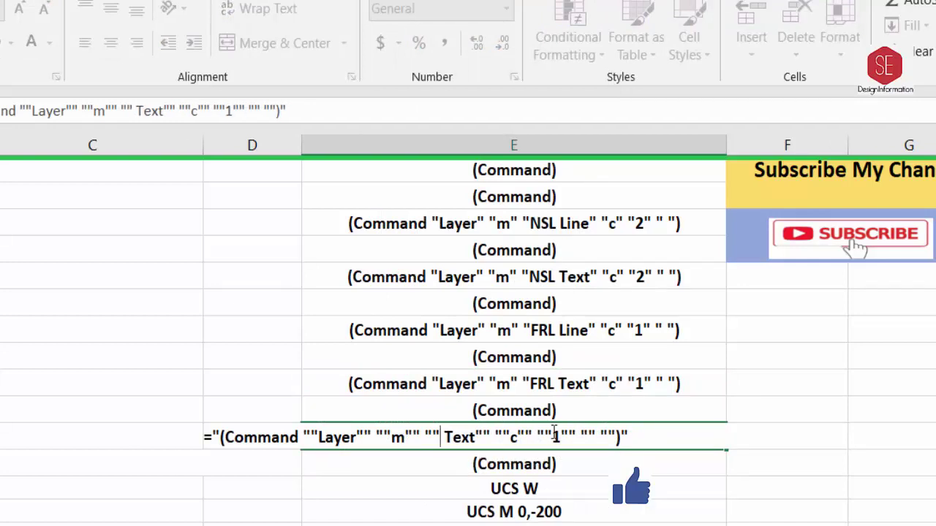
pyautogui.press('BackSpace')
pyautogui.click(677, 500)
pyautogui.click(574, 446)
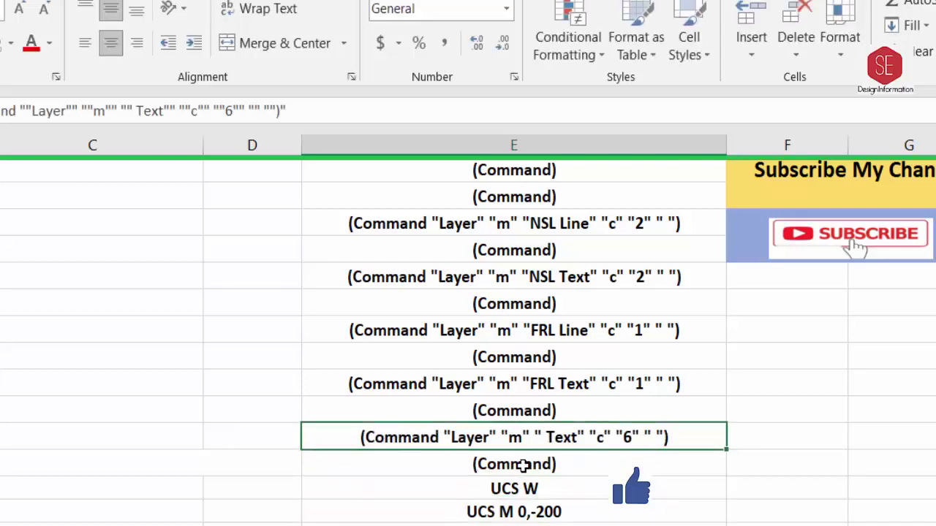
# Review the NSL Line, NSL Text, FRL Line and FRL Text layer formulas.
pyautogui.click(533, 321)
pyautogui.click(533, 377)
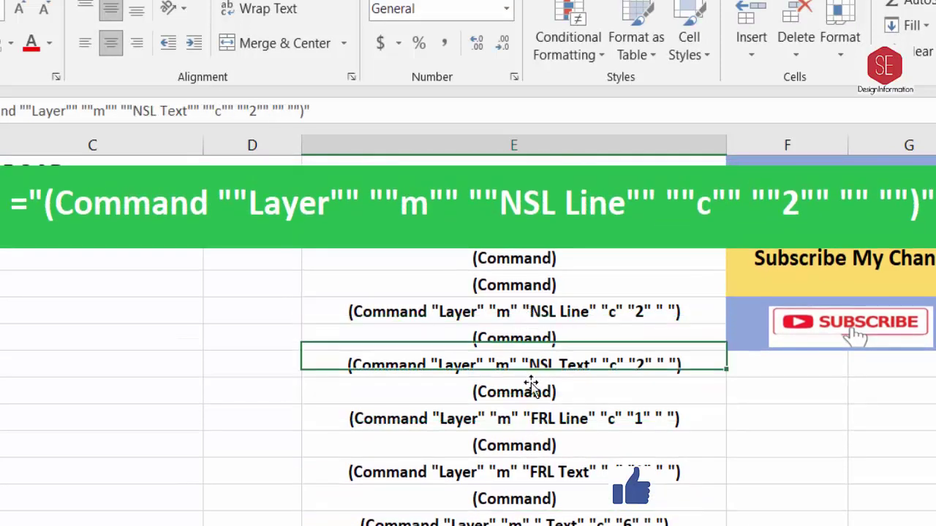
pyautogui.click(531, 420)
pyautogui.click(534, 472)
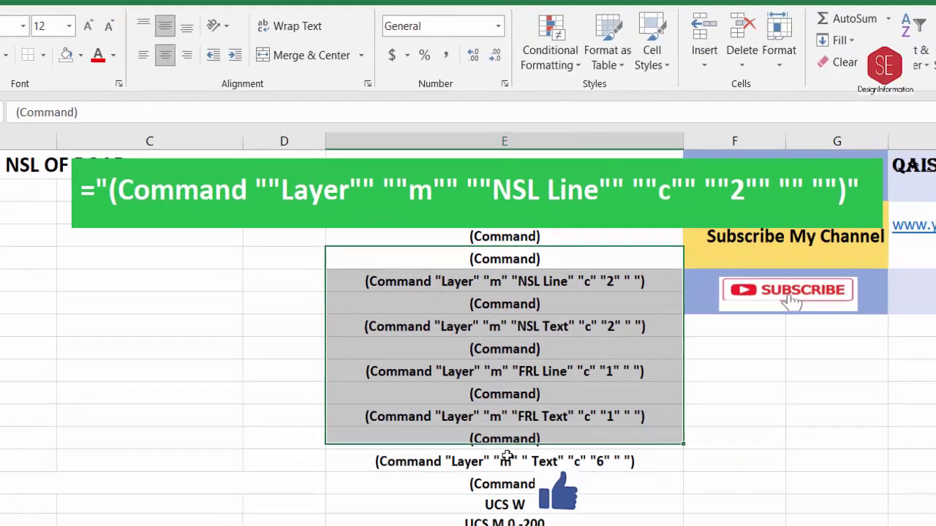
# Copy the layer command rows E8:E18 in Excel.
pyautogui.moveTo(525, 289); pyautogui.dragTo(497, 366)
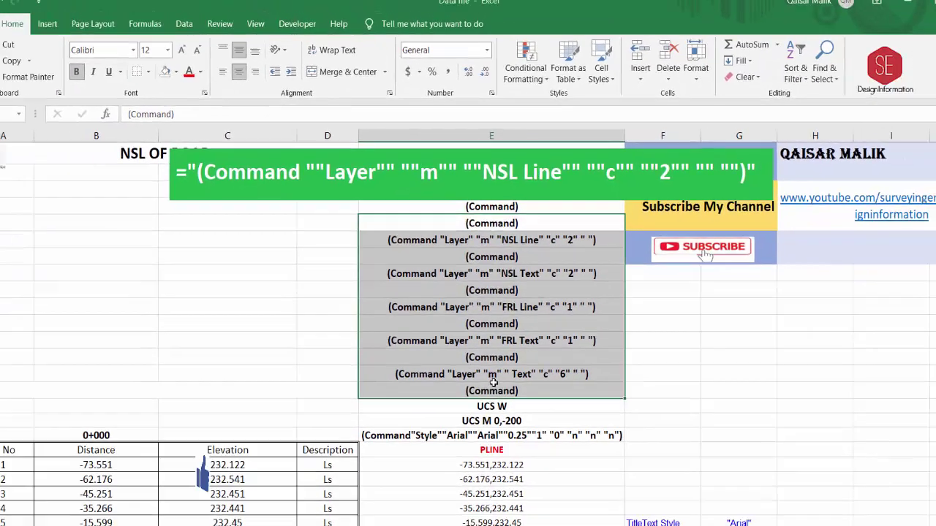
pyautogui.rightClick(500, 325)
pyautogui.click(519, 67)
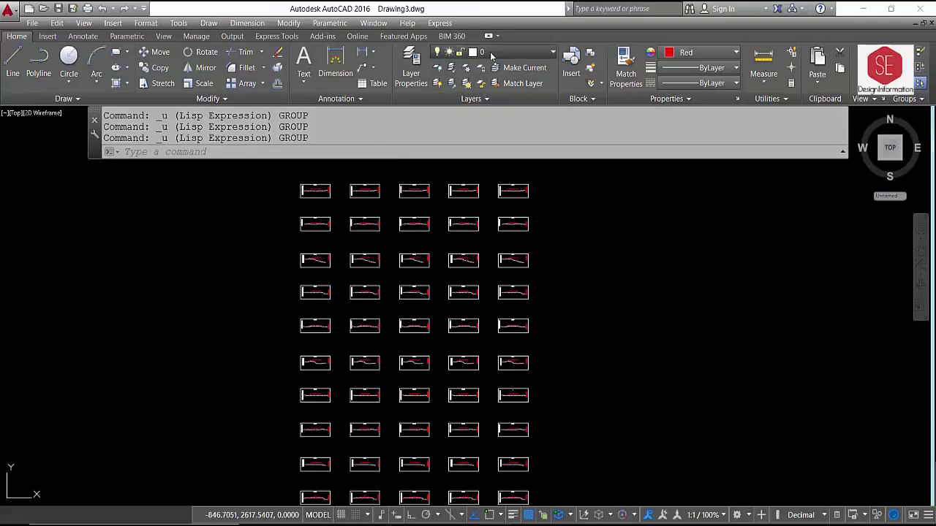
# Run the copied commands in AutoCAD, adding red FRL Line, FRL Text and a current magenta Text layer.
pyautogui.click(512, 51)
pyautogui.click(168, 152)
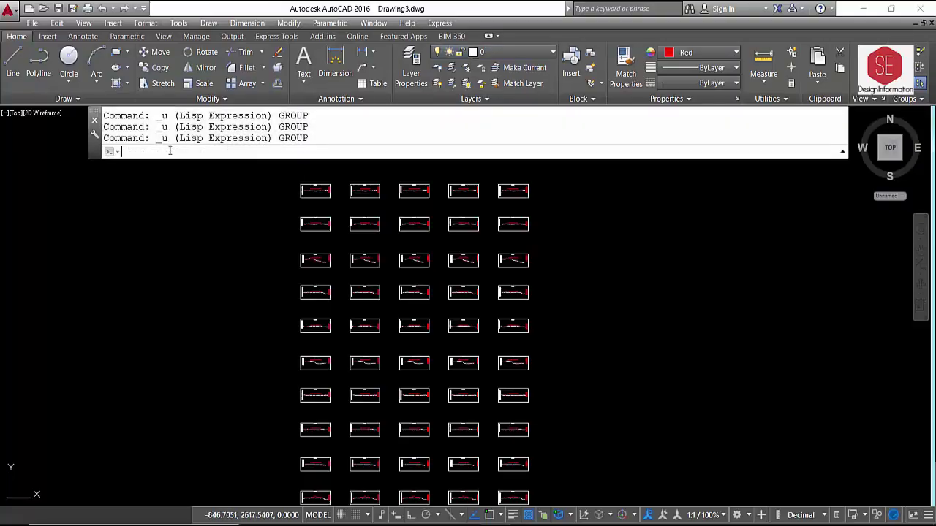
pyautogui.rightClick(170, 150)
pyautogui.click(199, 238)
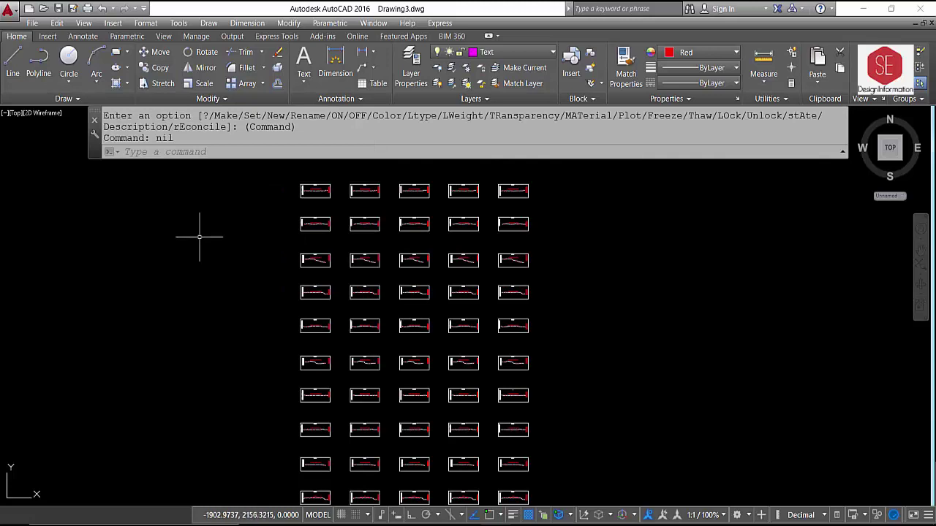
pyautogui.click(515, 48)
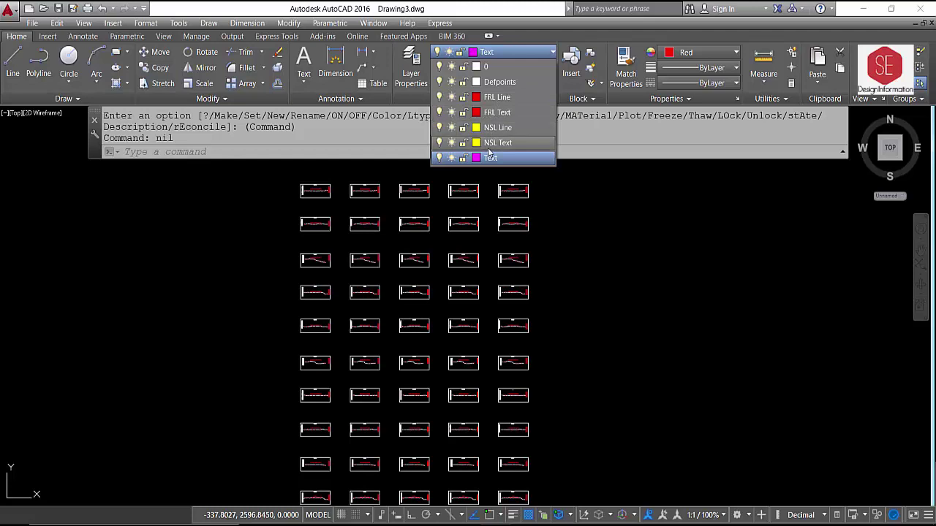
pyautogui.click(685, 55)
pyautogui.click(685, 55)
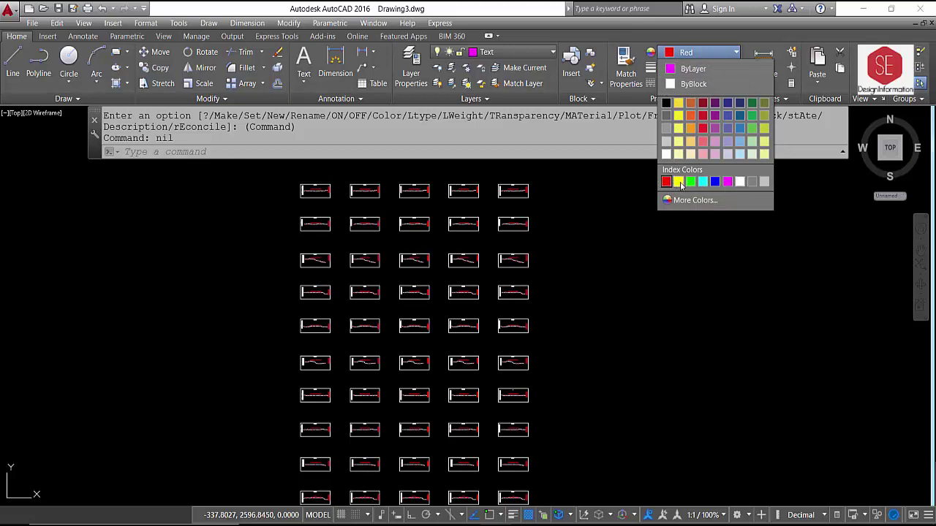
pyautogui.click(512, 52)
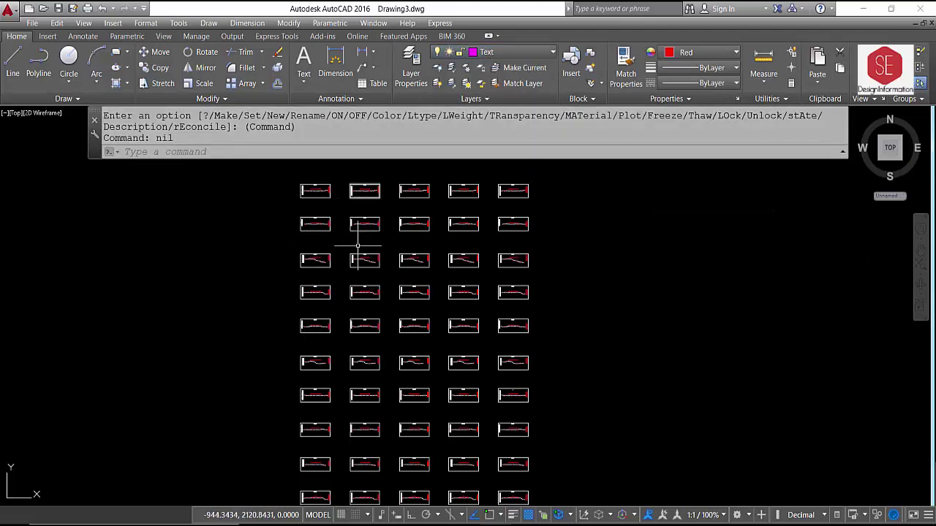
pyautogui.click(342, 479)
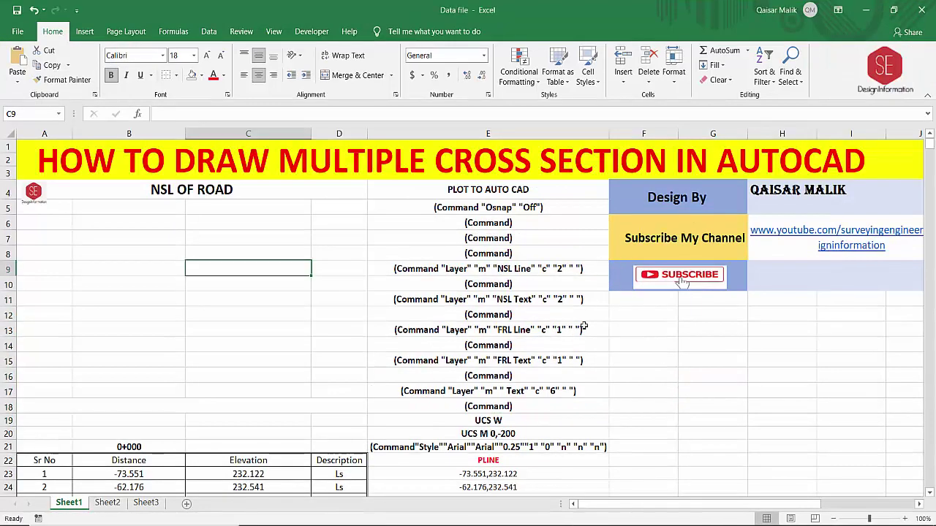
# Insert a blank row 21 above the Style command and select the new empty cell E21.
pyautogui.click(466, 269)
pyautogui.click(468, 299)
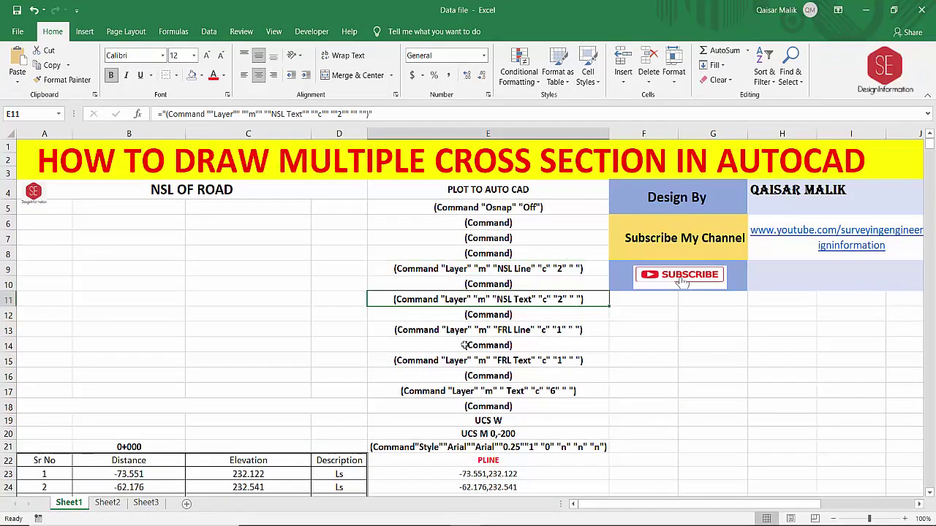
pyautogui.scroll(-4, 468, 336)
pyautogui.click(507, 264)
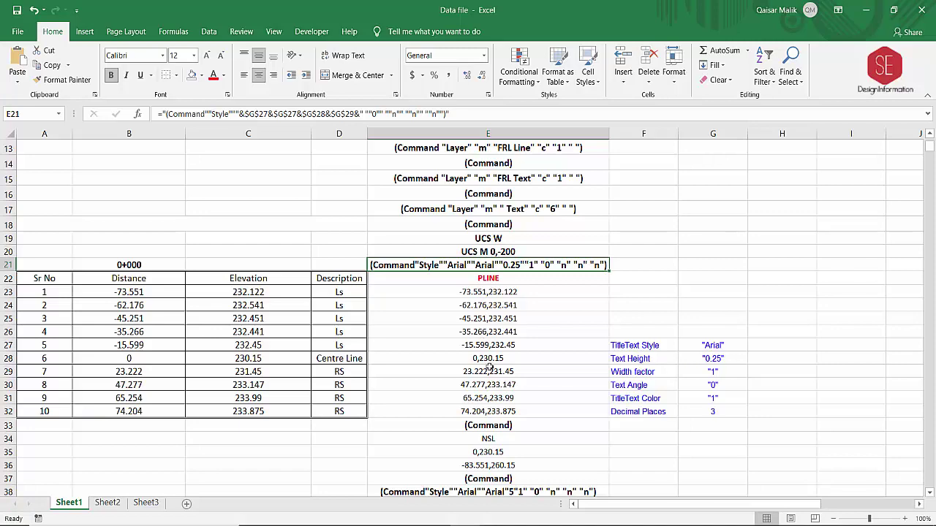
pyautogui.scroll(1, 483, 272)
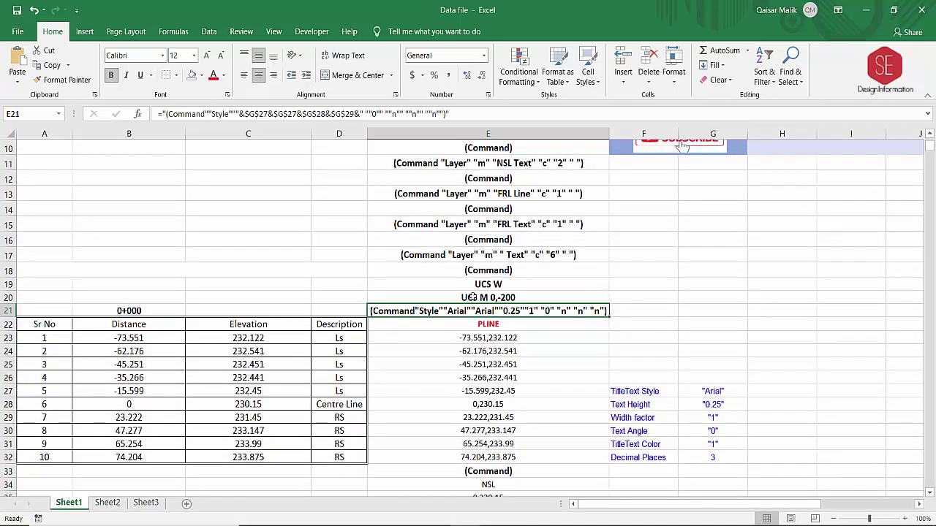
pyautogui.click(6, 310)
pyautogui.rightClick(7, 311)
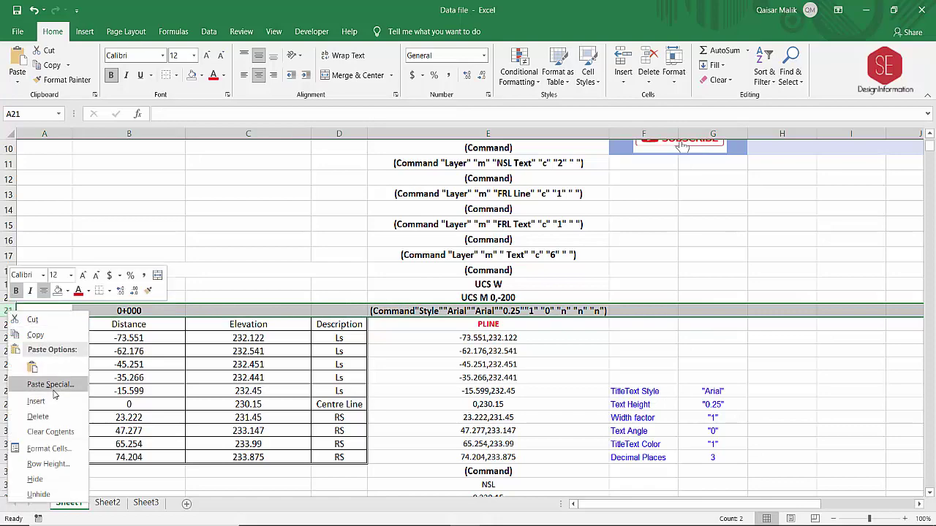
pyautogui.click(55, 395)
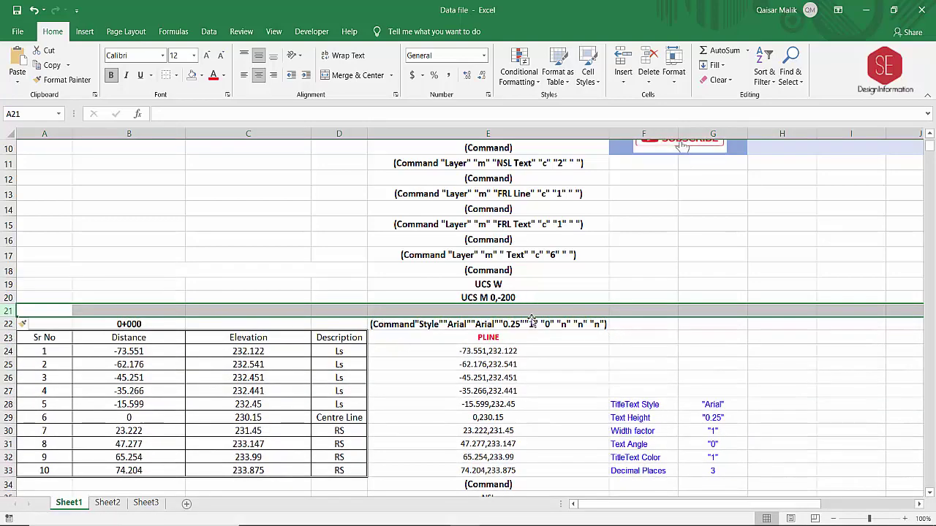
pyautogui.click(488, 310)
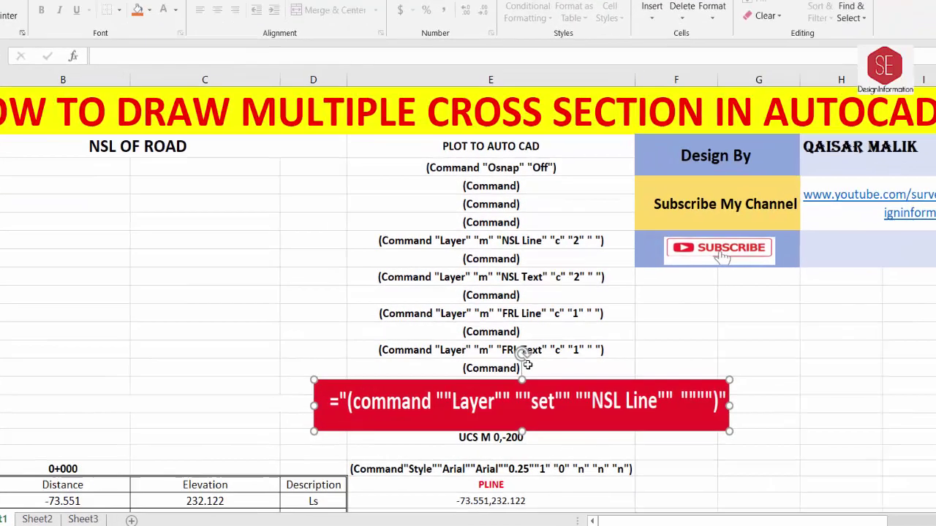
# Enter a formula in E21 producing (Command "Layer" "set" "NSL Line" "").
pyautogui.click(435, 249)
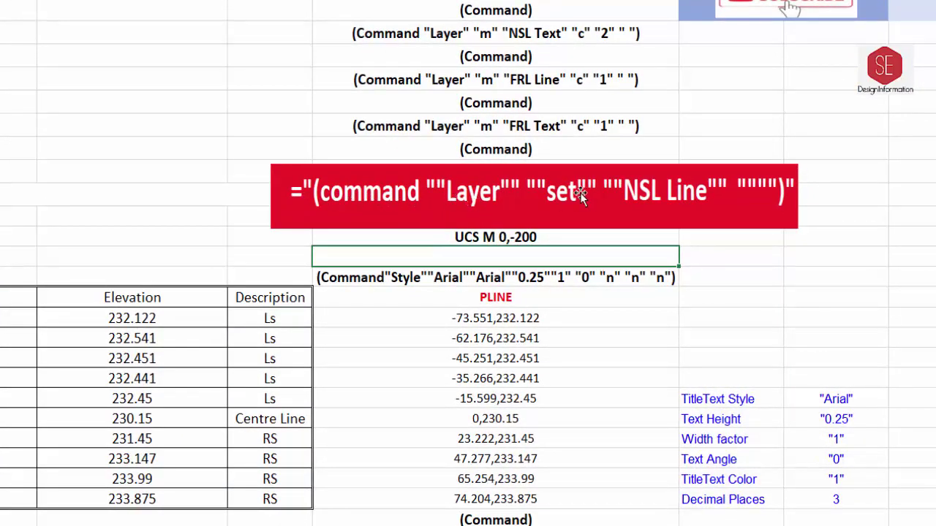
pyautogui.scroll(1, 567, 38)
pyautogui.write('="(C')
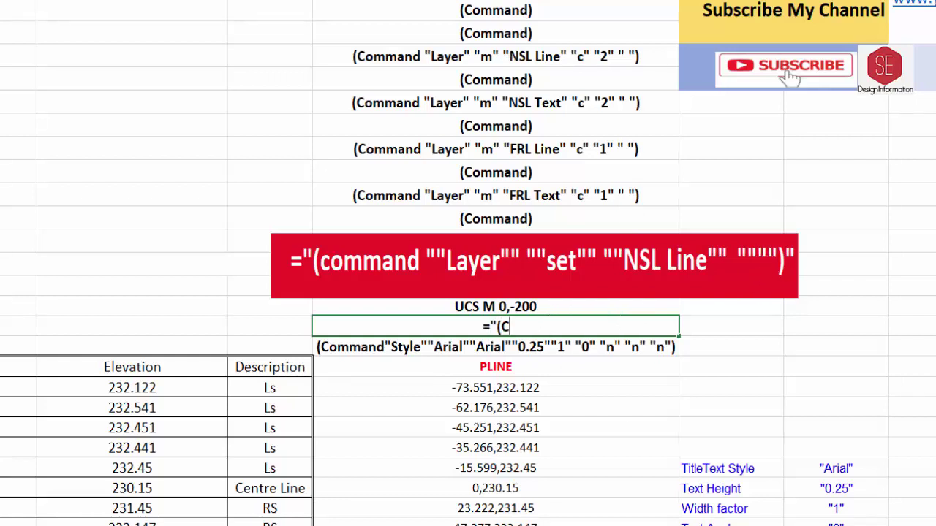
pyautogui.write('ommand ')
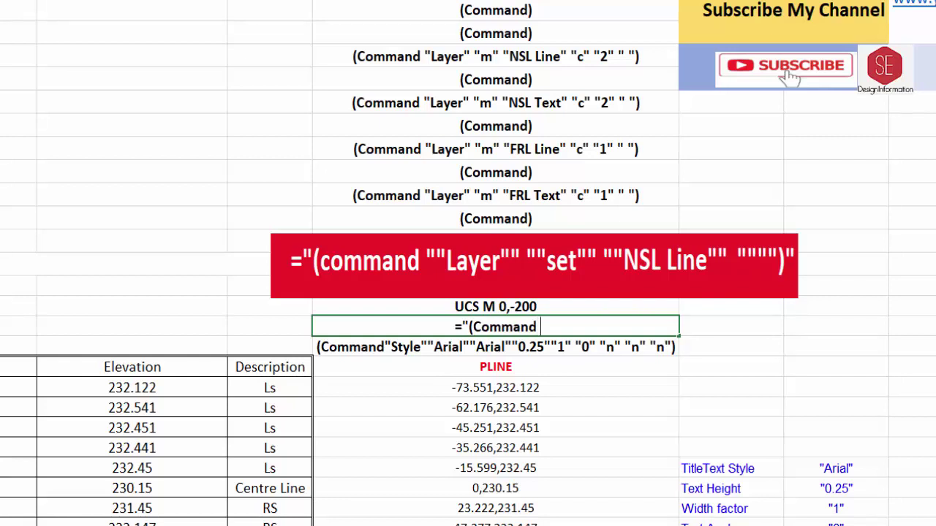
pyautogui.write('""Layer')
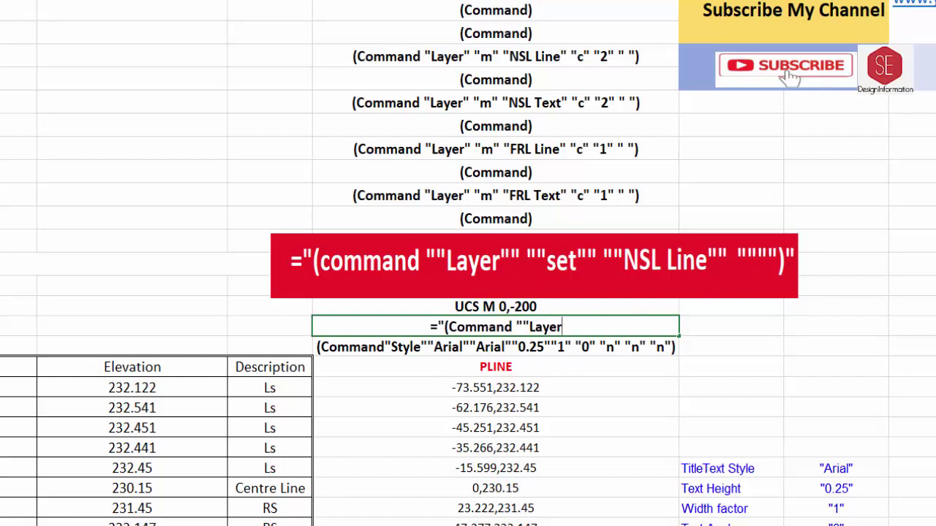
pyautogui.write('"" ""')
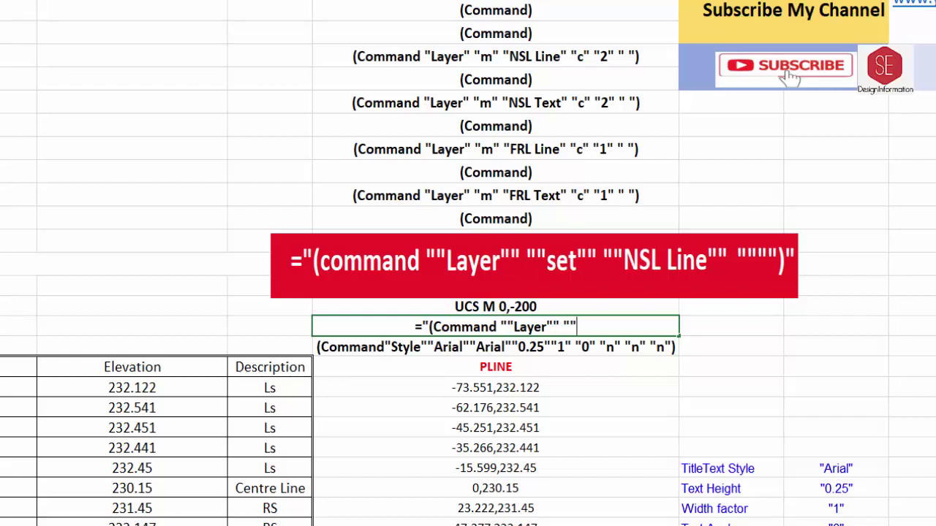
pyautogui.write('set"" ')
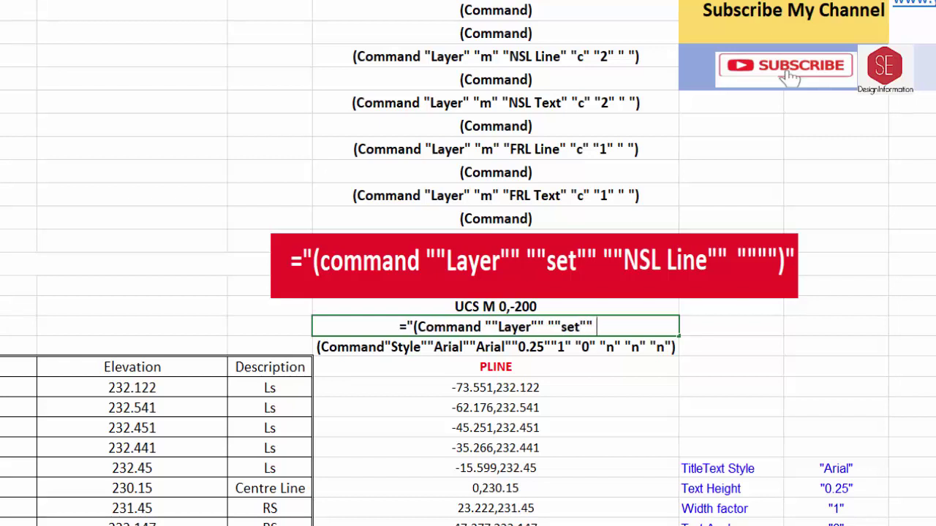
pyautogui.write('""NS')
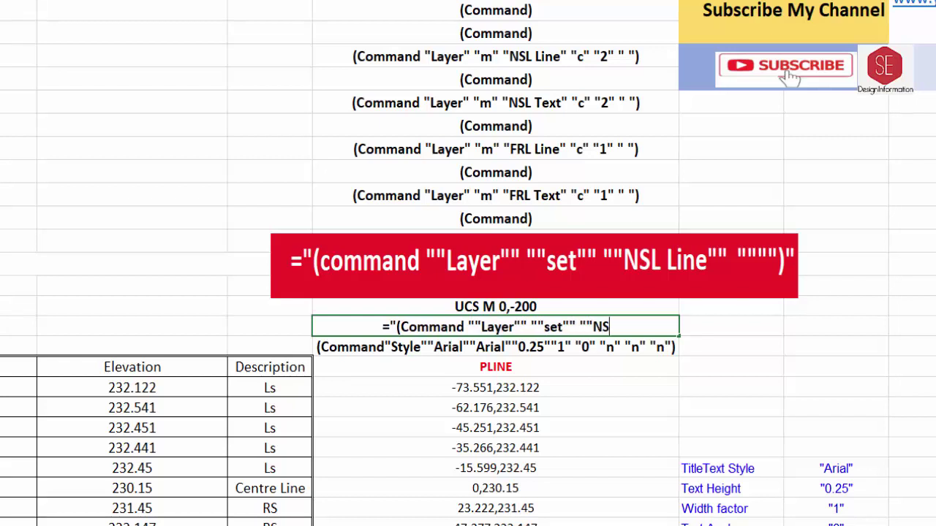
pyautogui.write('L Line')
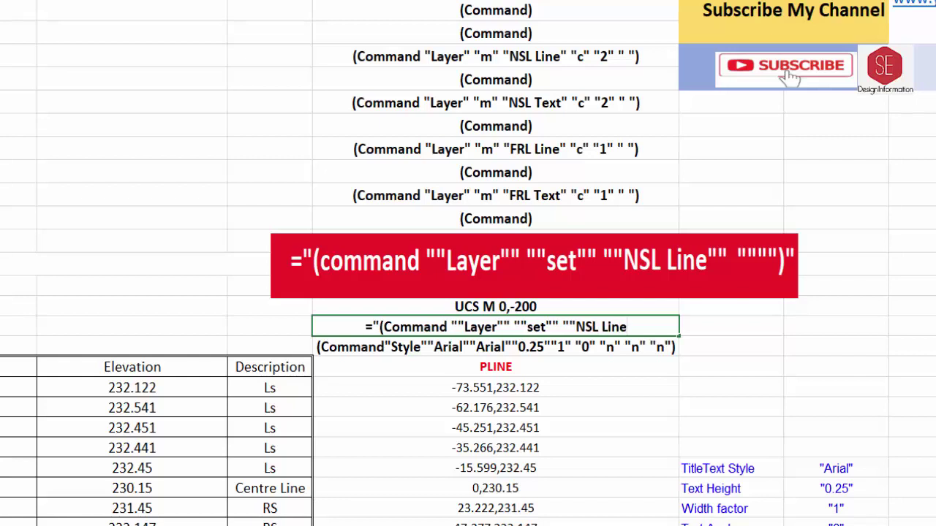
pyautogui.write('"" ""')
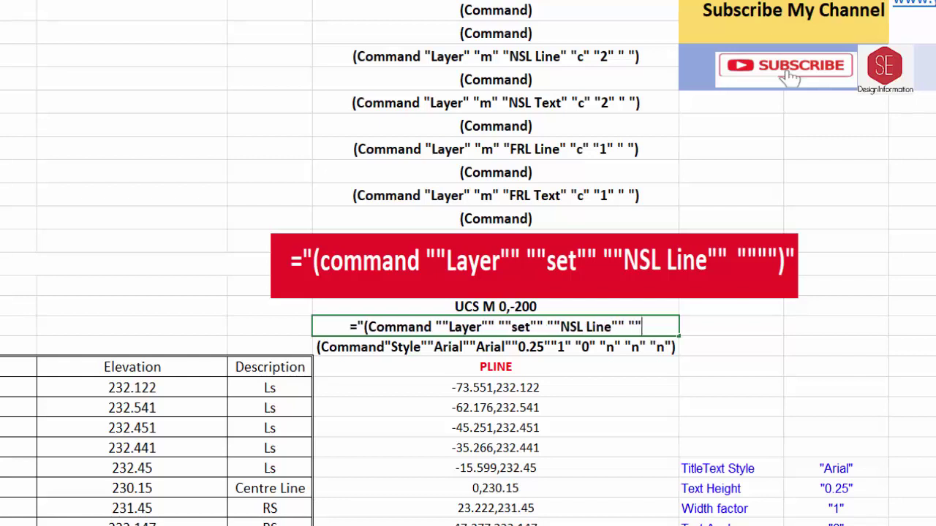
pyautogui.write('"")')
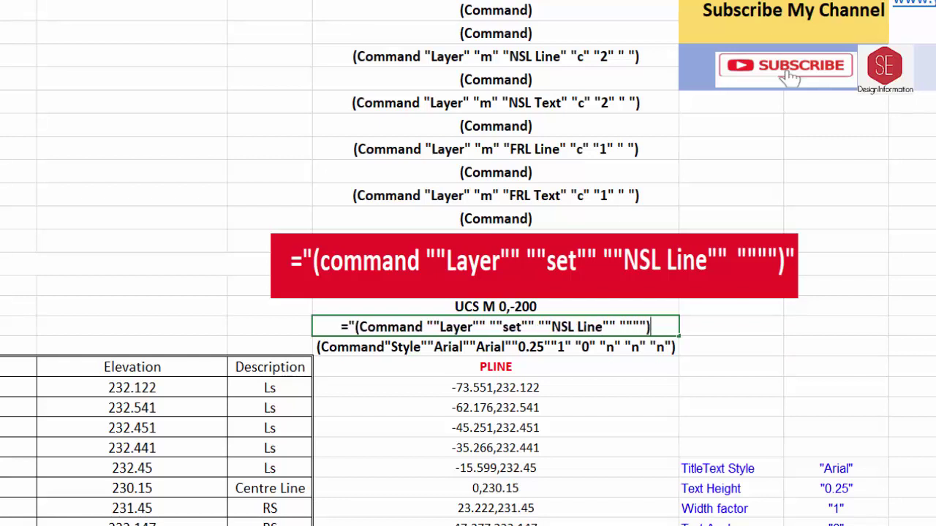
pyautogui.write('"')
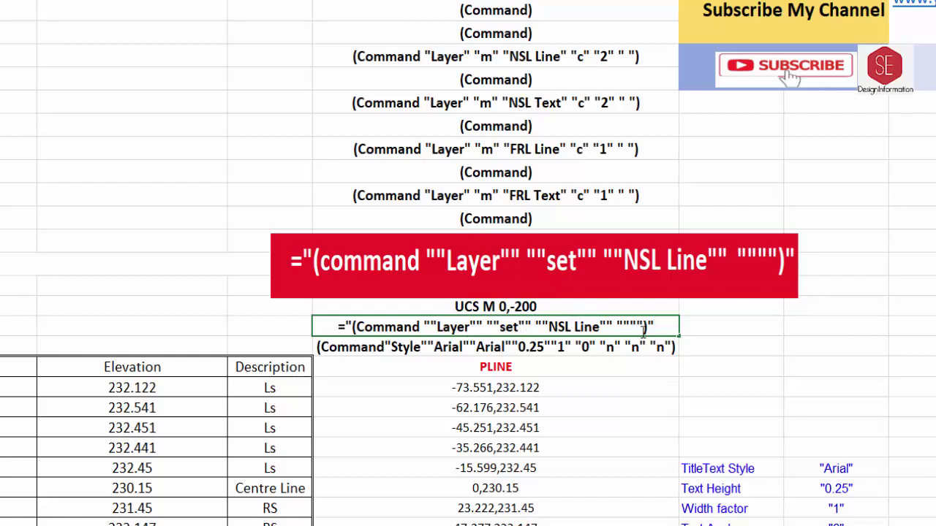
pyautogui.press('Return')
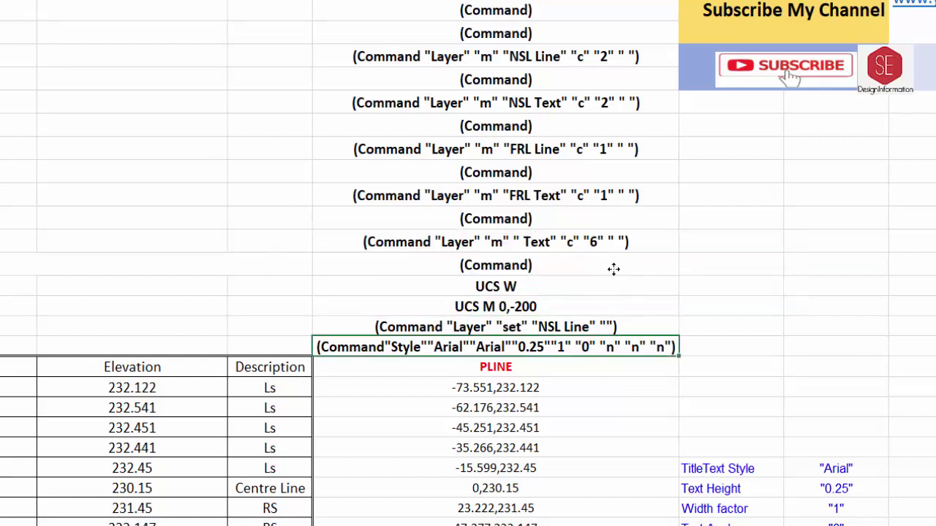
# Select the script commands in column E from E5 downward and copy them.
pyautogui.click(517, 331)
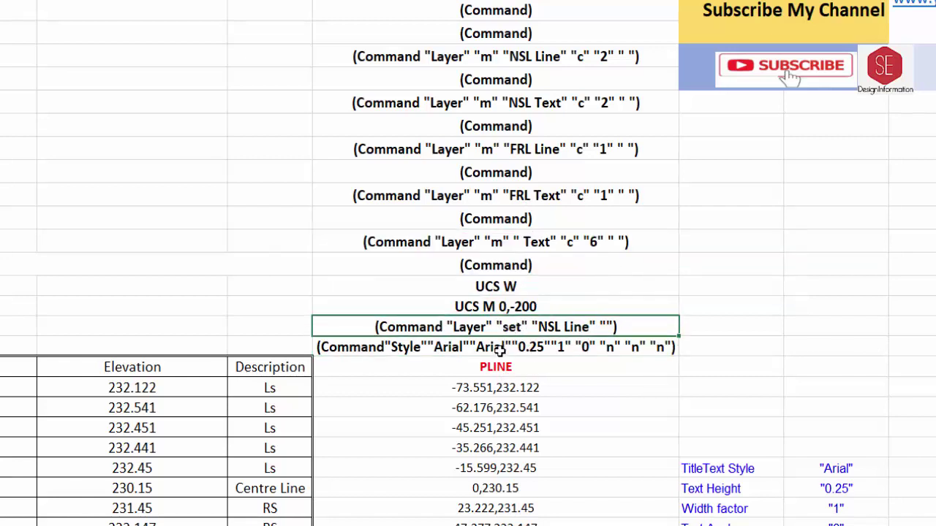
pyautogui.click(500, 348)
pyautogui.scroll(-2, 504, 340)
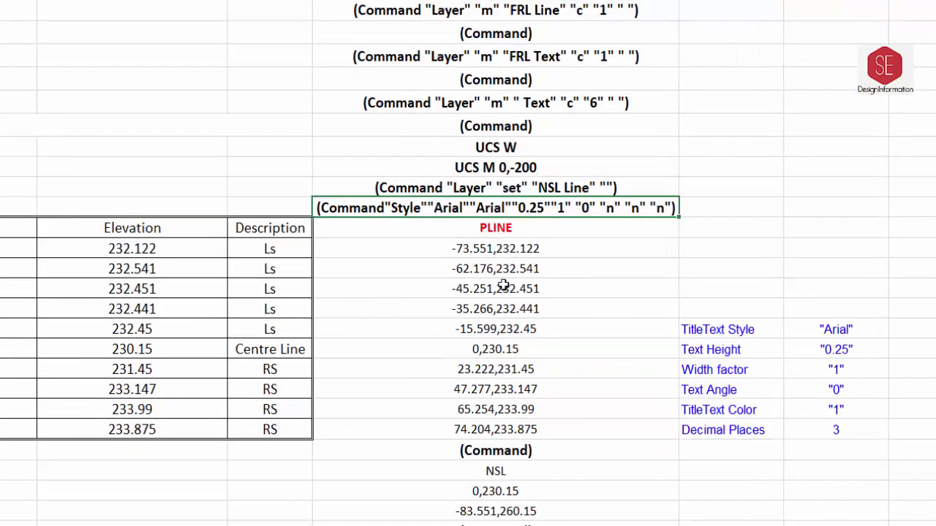
pyautogui.click(540, 186)
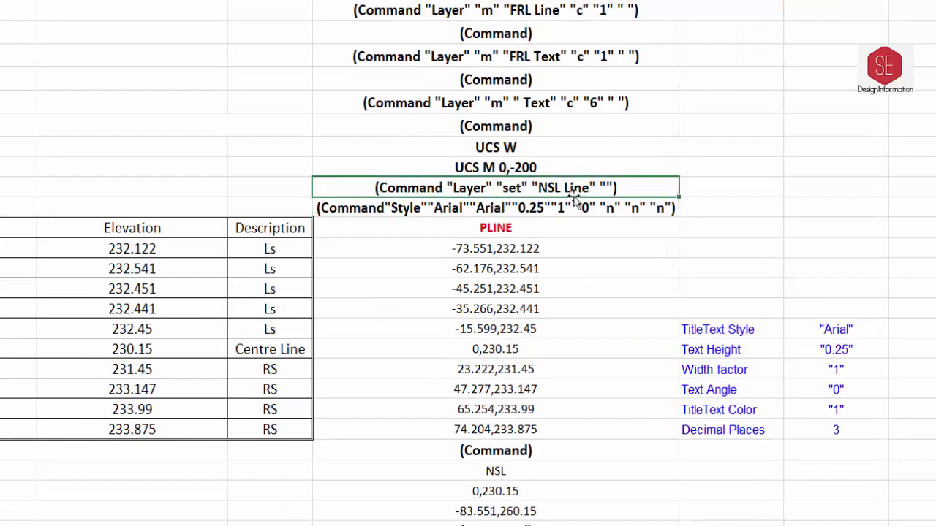
pyautogui.scroll(1, 575, 248)
pyautogui.scroll(4, 574, 257)
pyautogui.moveTo(526, 100); pyautogui.dragTo(521, 504)
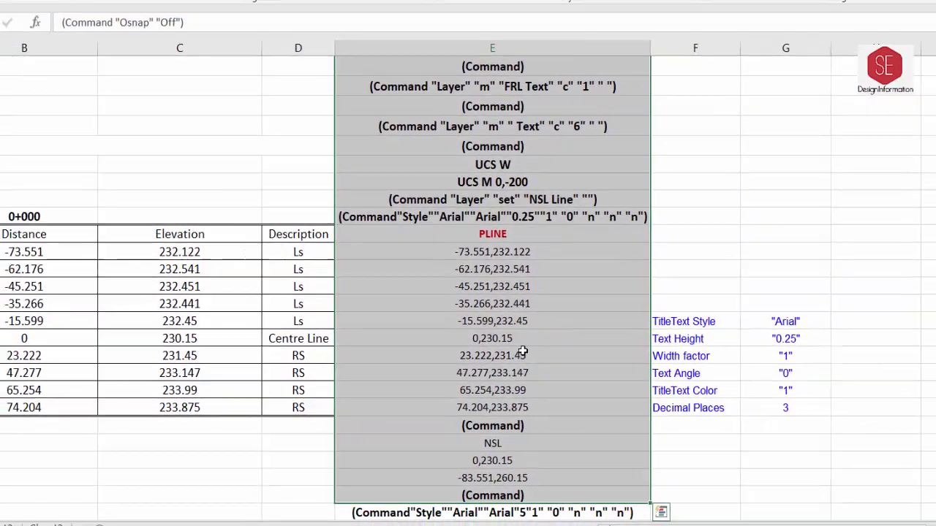
pyautogui.rightClick(528, 239)
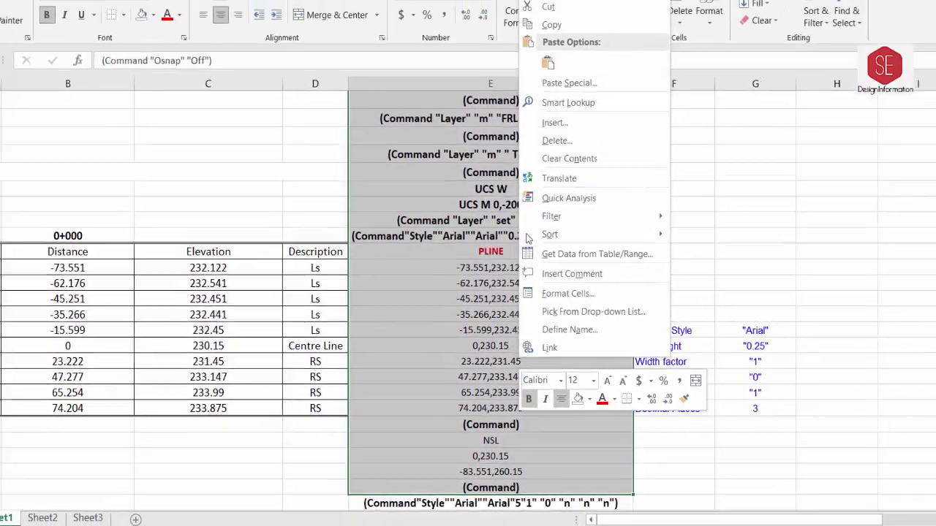
pyautogui.click(551, 24)
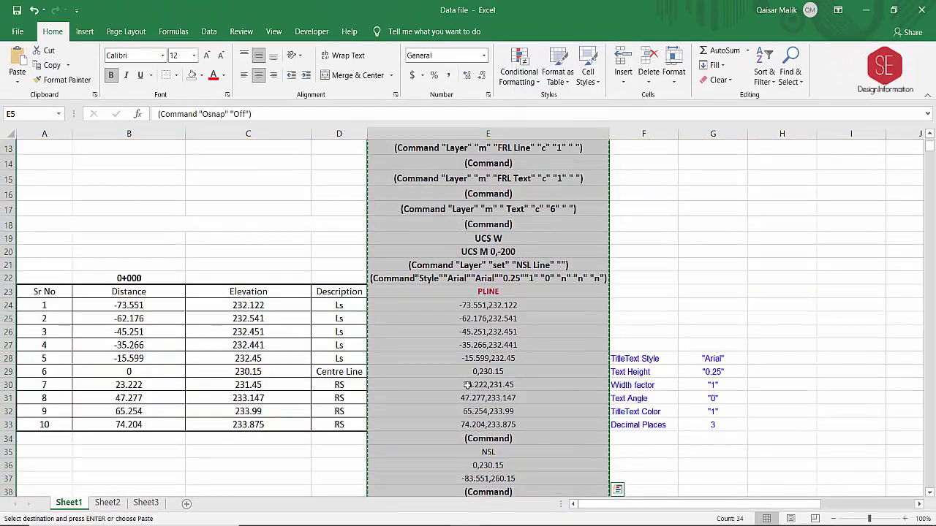
# Run the copied script in AutoCAD, drawing the yellow cross-section table and natural surface level line.
pyautogui.hotkey('alt', 'Tab')
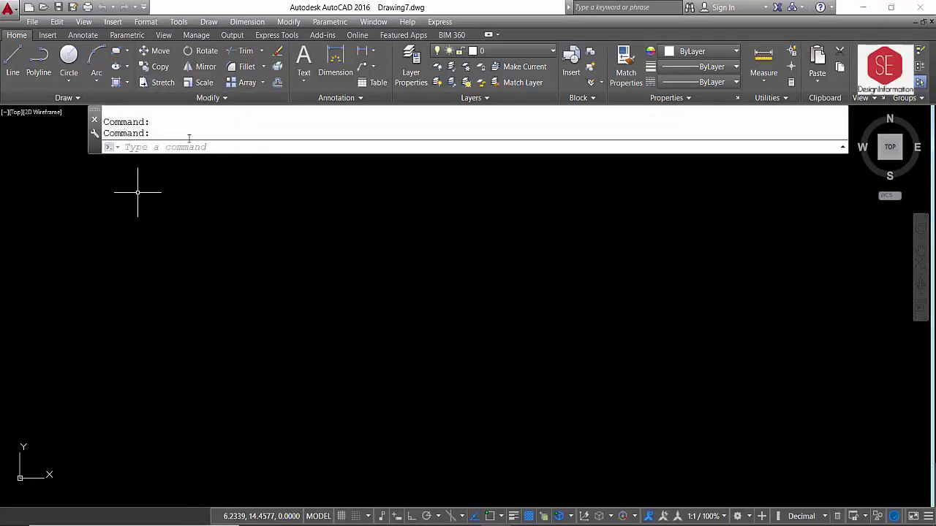
pyautogui.rightClick(187, 147)
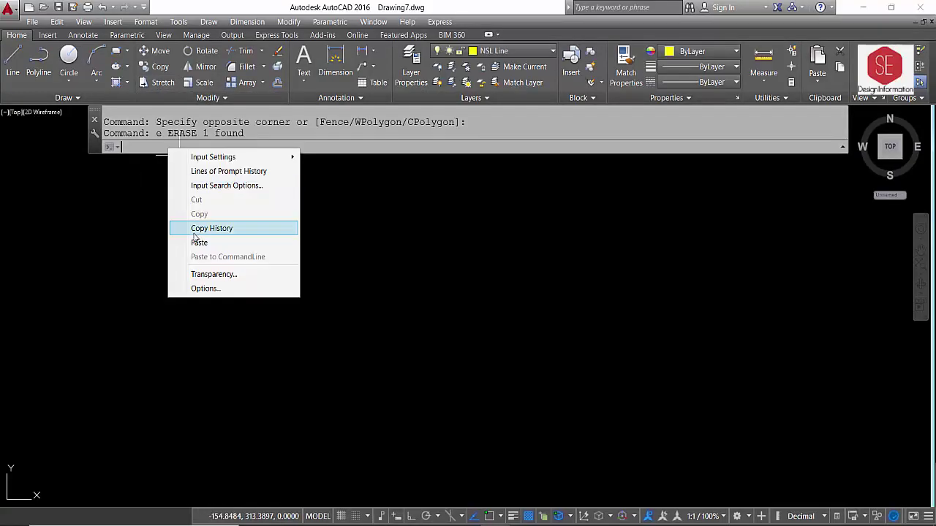
pyautogui.click(204, 242)
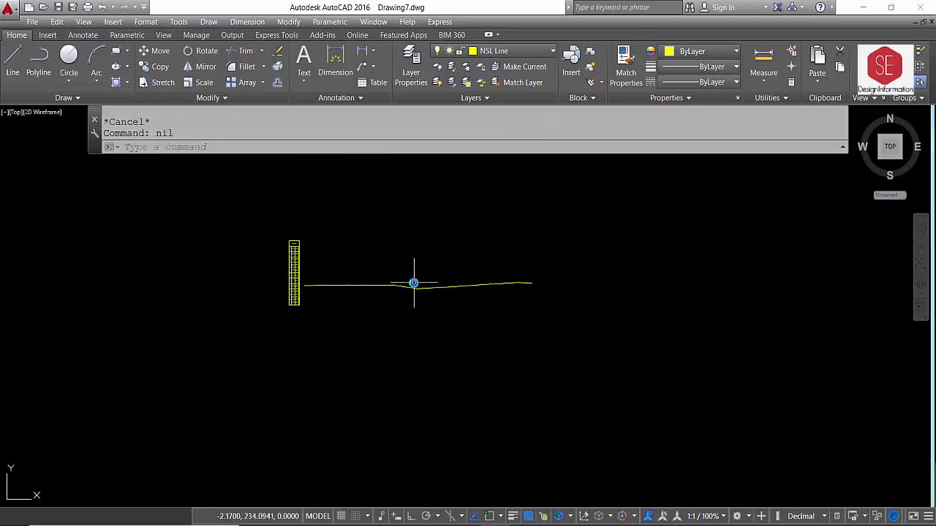
pyautogui.scroll(2, 376, 265)
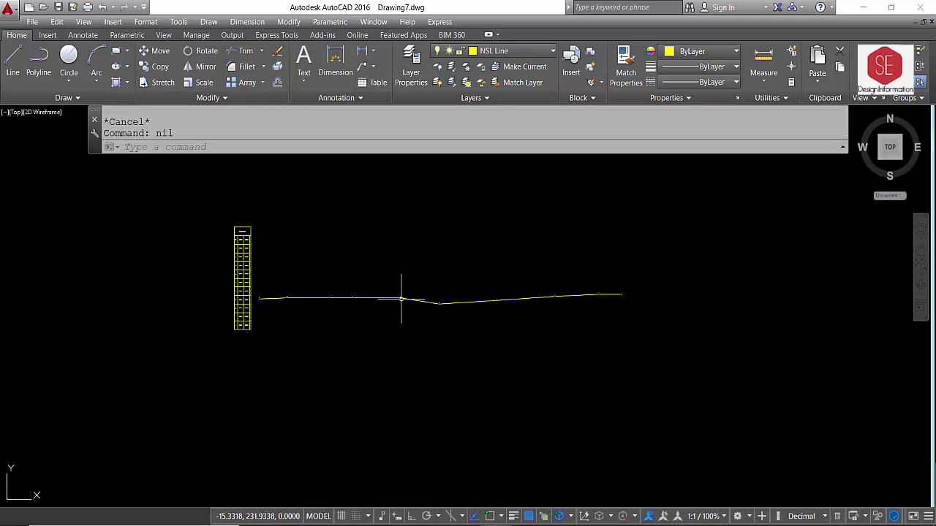
pyautogui.press('Escape')
pyautogui.scroll(3, 472, 280)
pyautogui.scroll(-2, 471, 280)
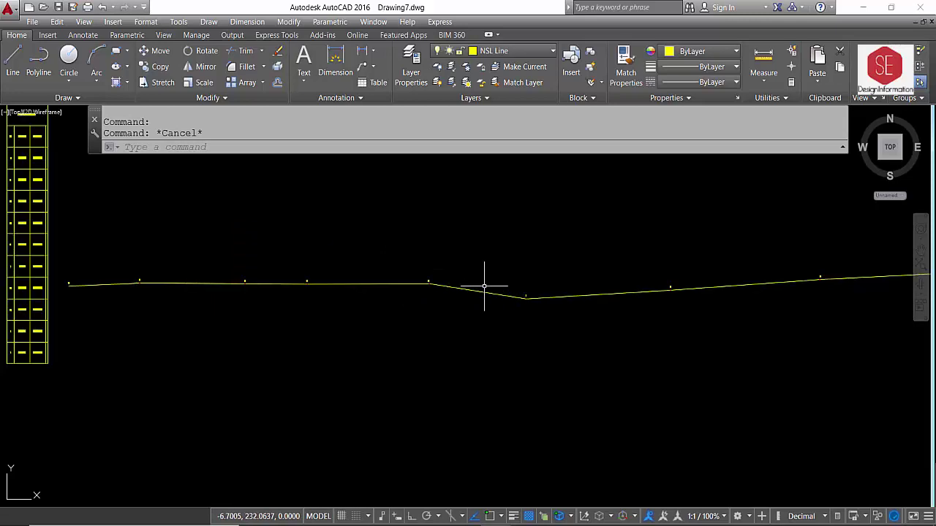
pyautogui.scroll(-2, 463, 280)
pyautogui.moveTo(239, 239); pyautogui.dragTo(203, 214)
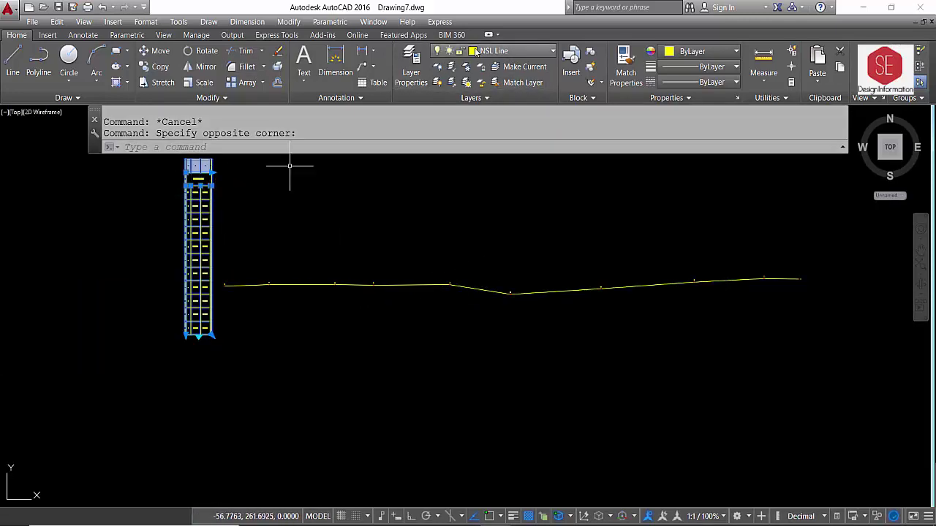
# Turn the NSL Line layer off and then back on.
pyautogui.click(512, 51)
pyautogui.click(441, 129)
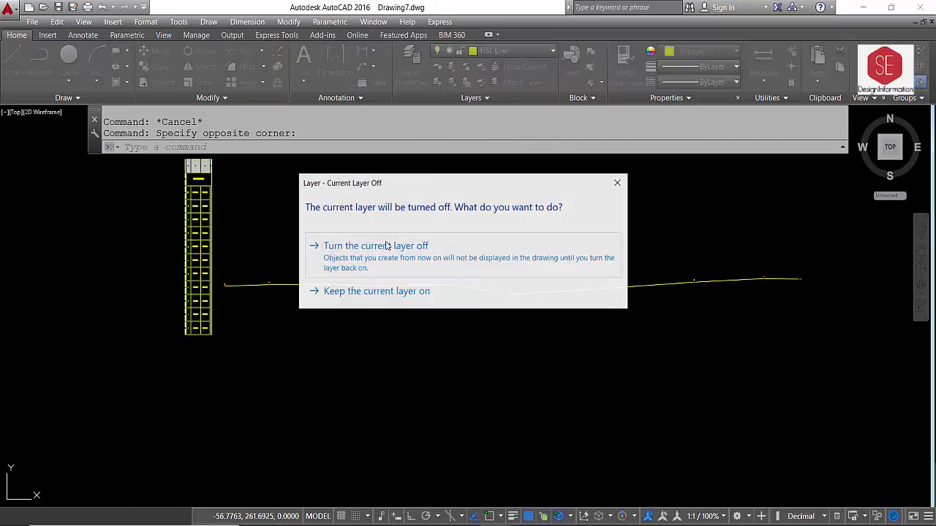
pyautogui.click(399, 244)
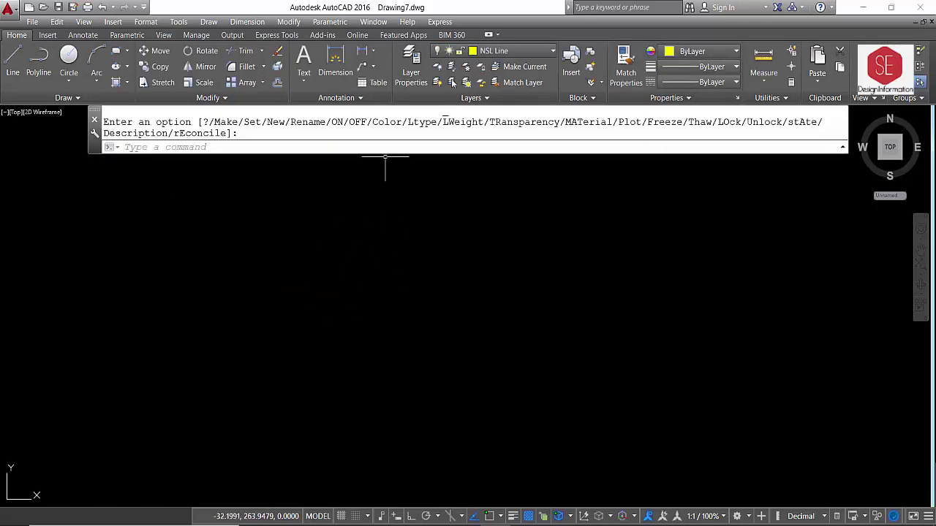
pyautogui.click(504, 50)
pyautogui.click(441, 128)
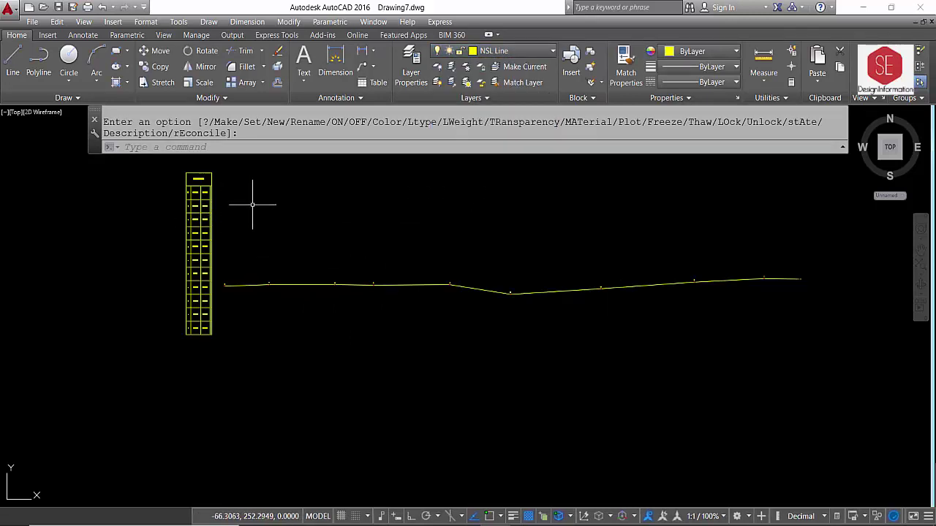
# Back in the Excel data file, insert a blank row at row 34.
pyautogui.click(403, 496)
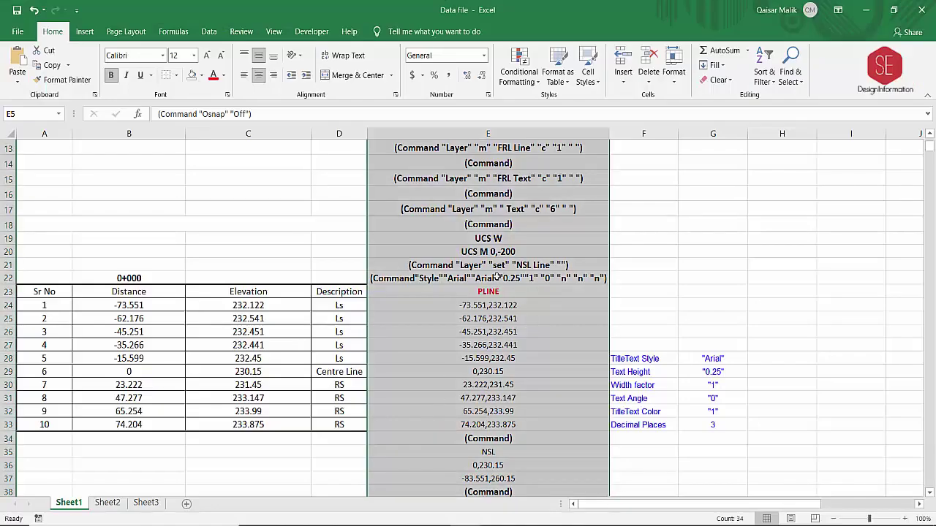
pyautogui.scroll(-2, 499, 271)
pyautogui.click(530, 182)
pyautogui.click(532, 174)
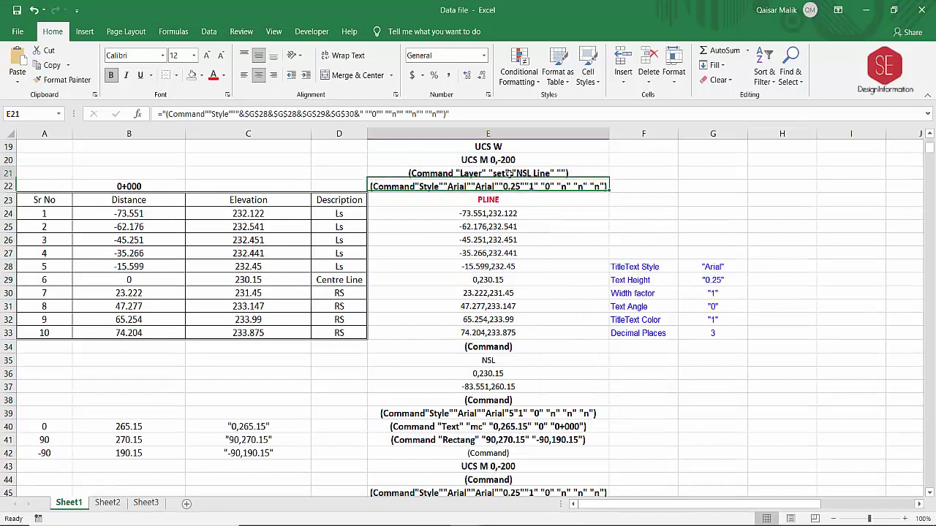
pyautogui.click(489, 347)
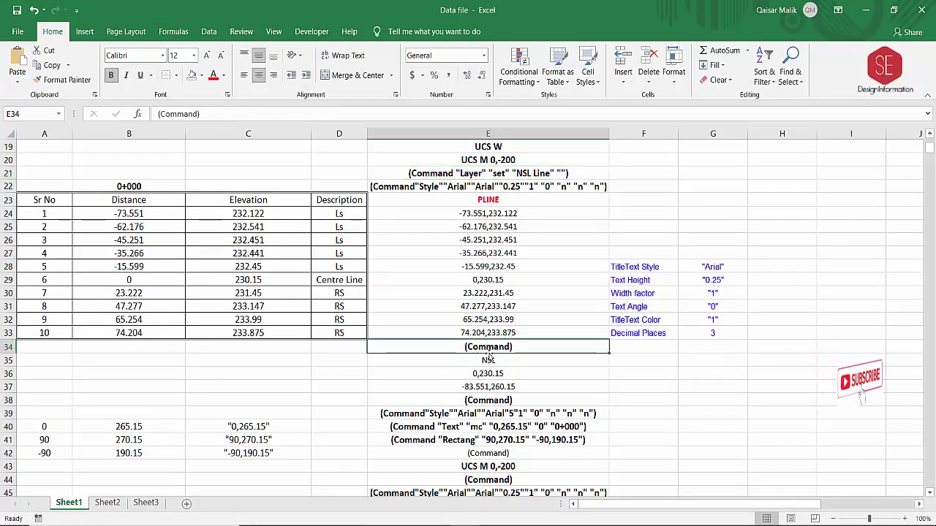
pyautogui.click(7, 350)
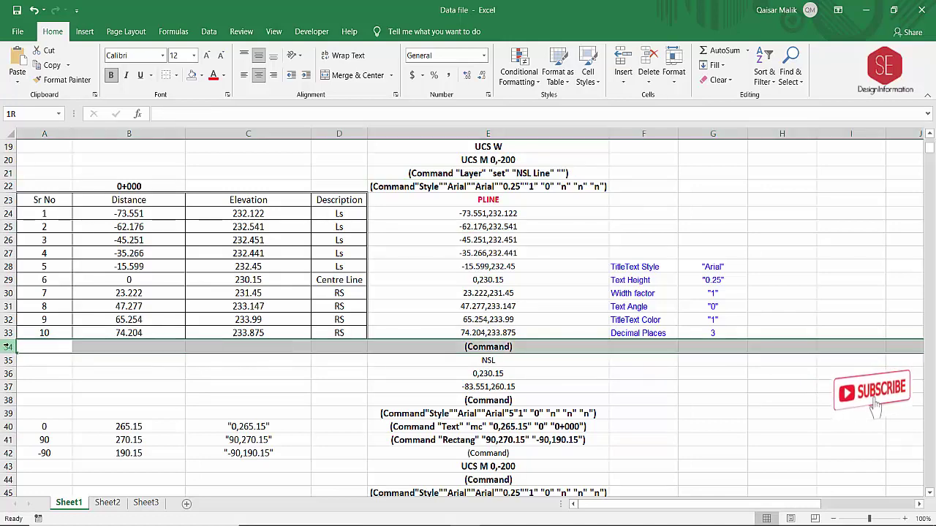
pyautogui.rightClick(7, 350)
pyautogui.click(29, 248)
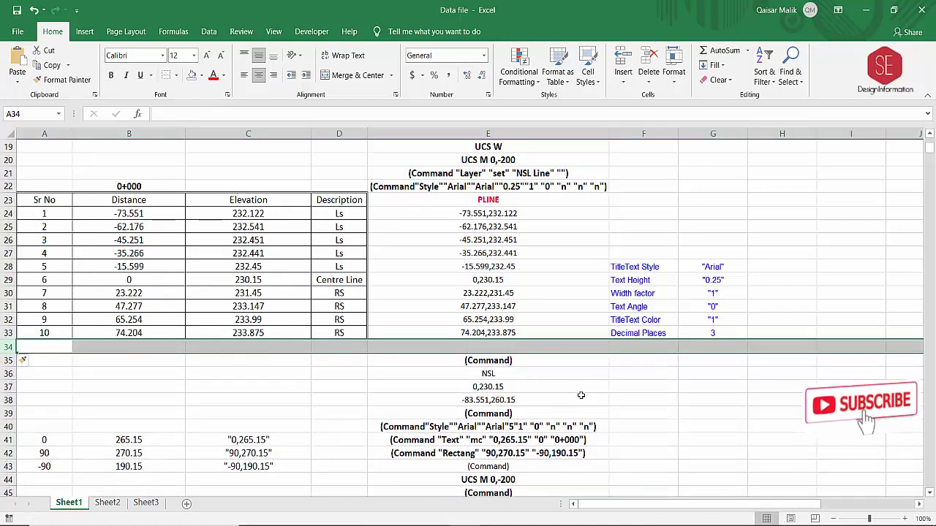
pyautogui.click(580, 397)
# Copy the layer-set formula from E21 into E34 and change it from 'NSL Line' to 'NSL Text'.
pyautogui.click(468, 173)
pyautogui.rightClick(468, 173)
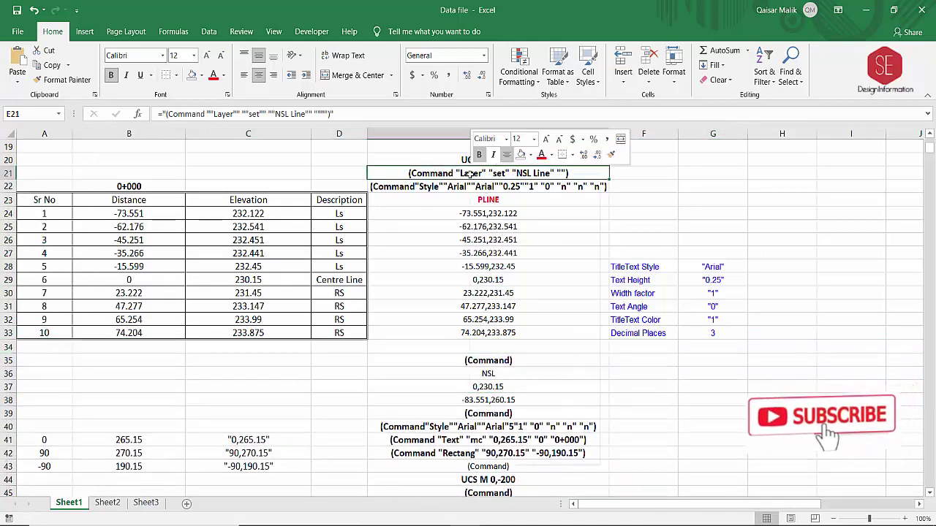
pyautogui.click(495, 208)
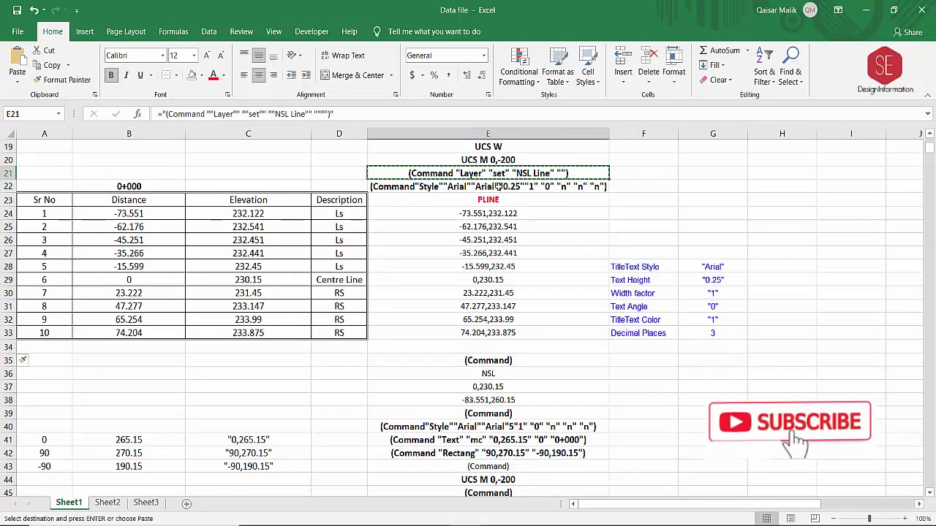
pyautogui.click(463, 347)
pyautogui.rightClick(463, 347)
pyautogui.click(484, 119)
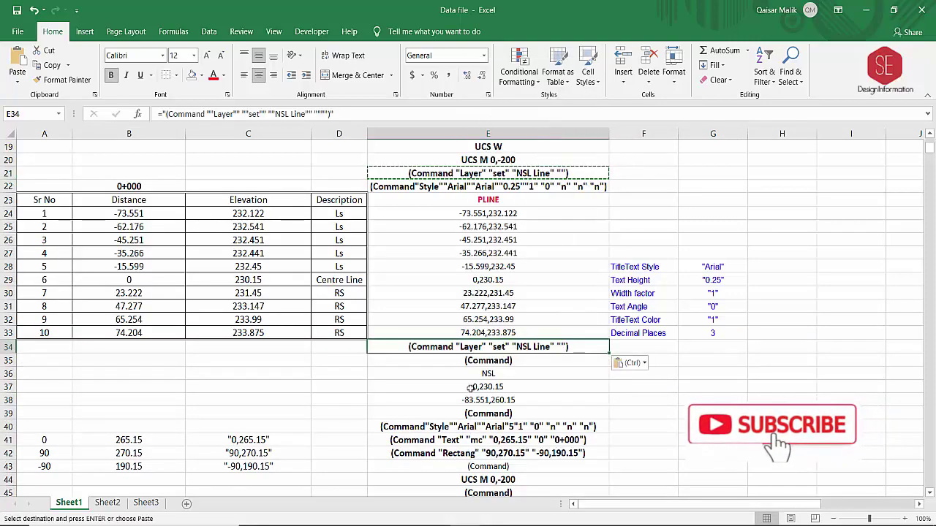
pyautogui.doubleClick(535, 346)
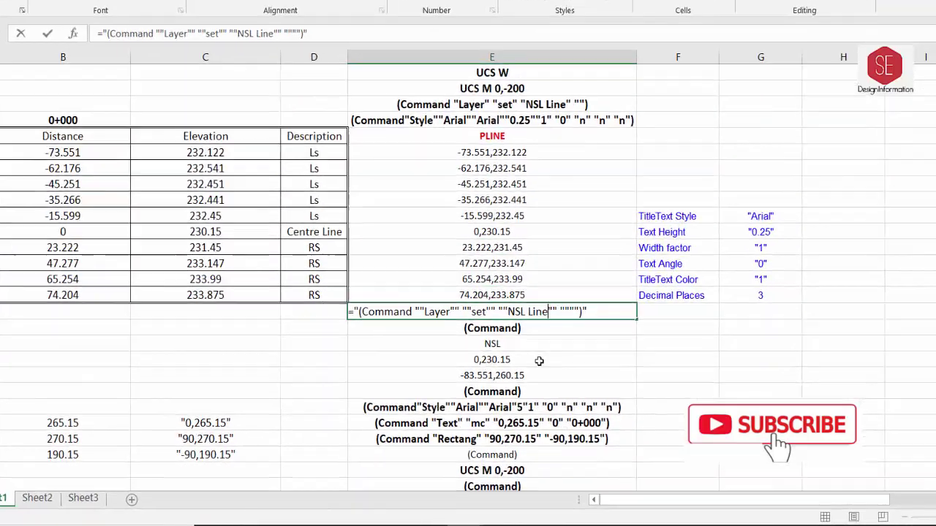
pyautogui.scroll(5, 541, 330)
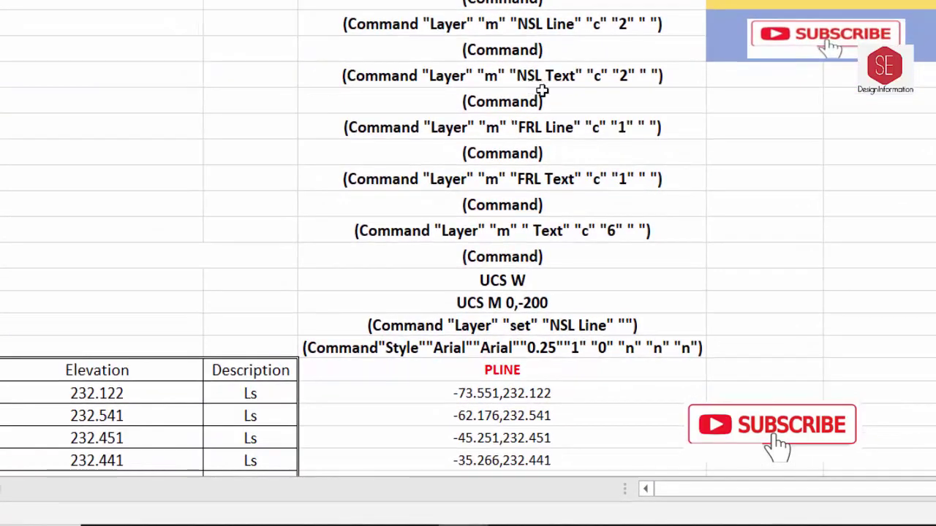
pyautogui.scroll(-6, 541, 90)
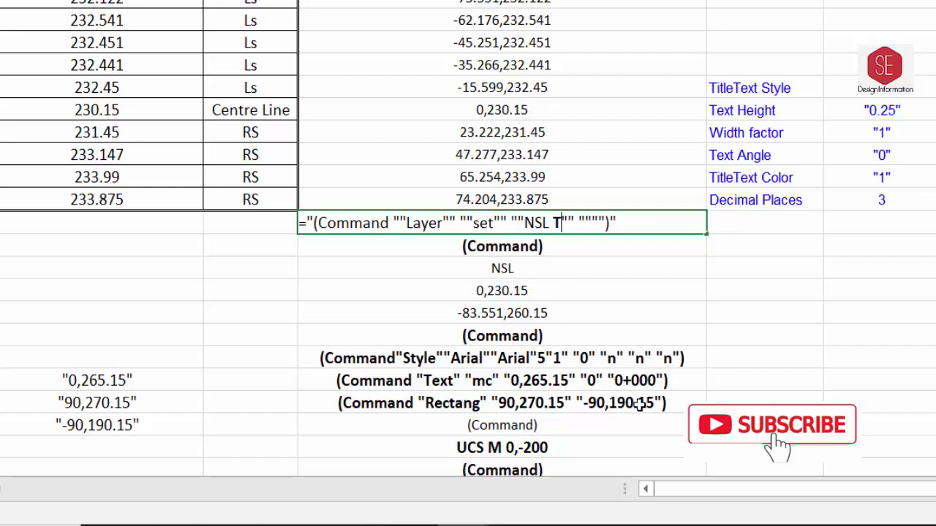
pyautogui.write('ext')
pyautogui.press('Return')
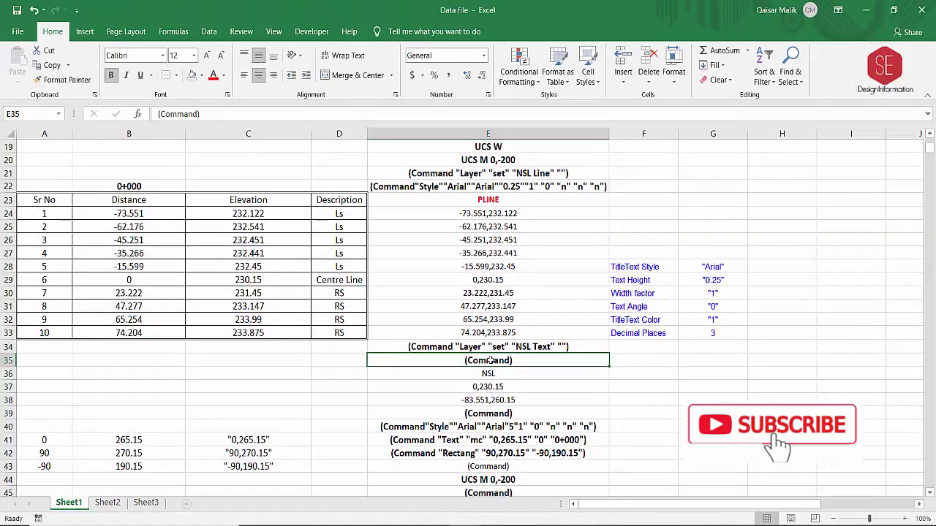
# Insert a blank row at row 34, above the NSL Text layer command.
pyautogui.click(491, 344)
pyautogui.scroll(-1, 489, 381)
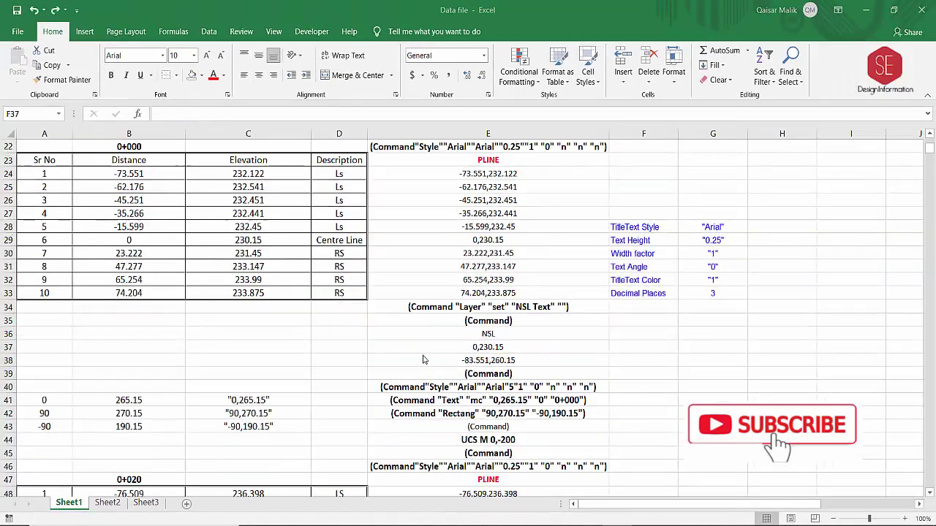
pyautogui.click(469, 293)
pyautogui.click(468, 307)
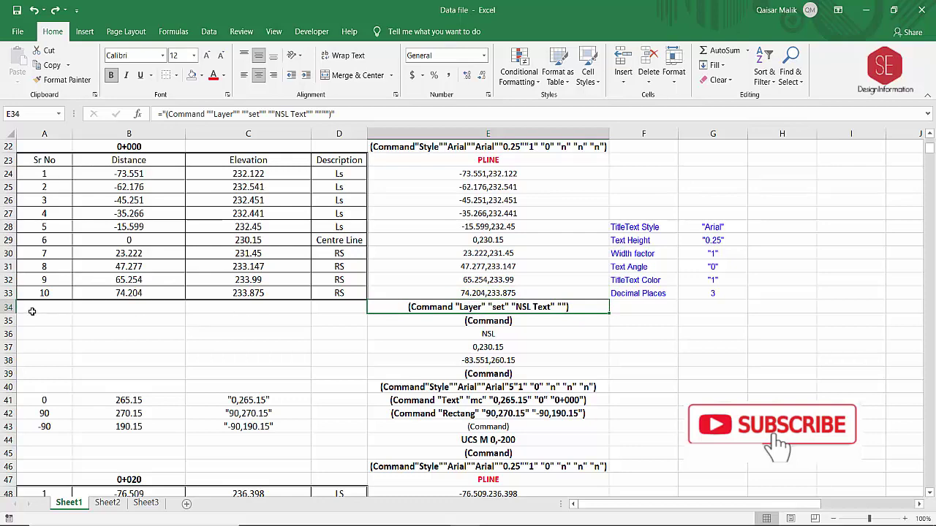
pyautogui.click(8, 307)
pyautogui.rightClick(8, 307)
pyautogui.click(37, 399)
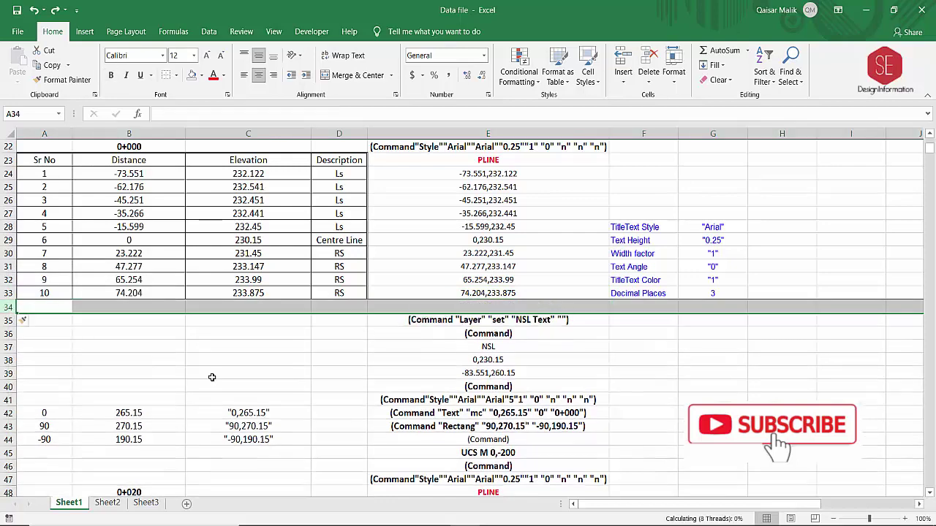
# Copy the (Command) cell from E36 into the new E34.
pyautogui.click(469, 281)
pyautogui.click(481, 334)
pyautogui.rightClick(480, 334)
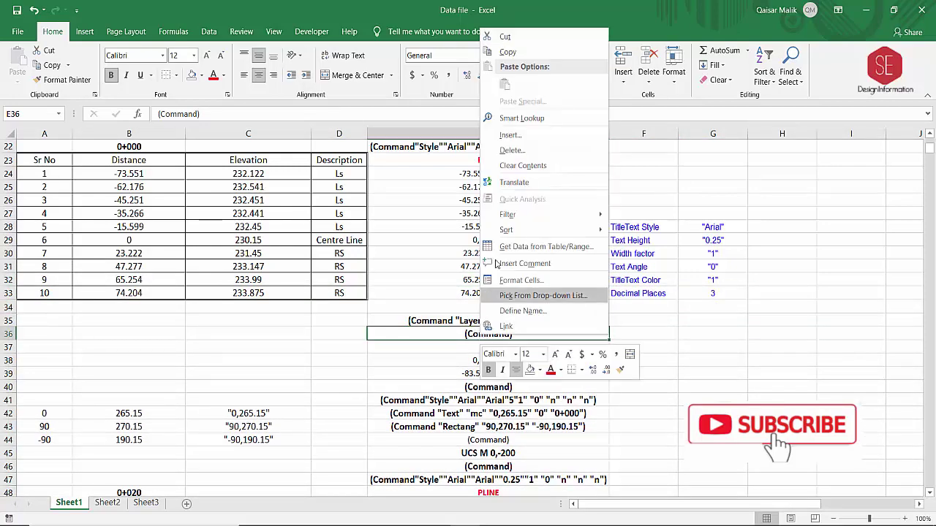
pyautogui.click(507, 52)
pyautogui.click(467, 307)
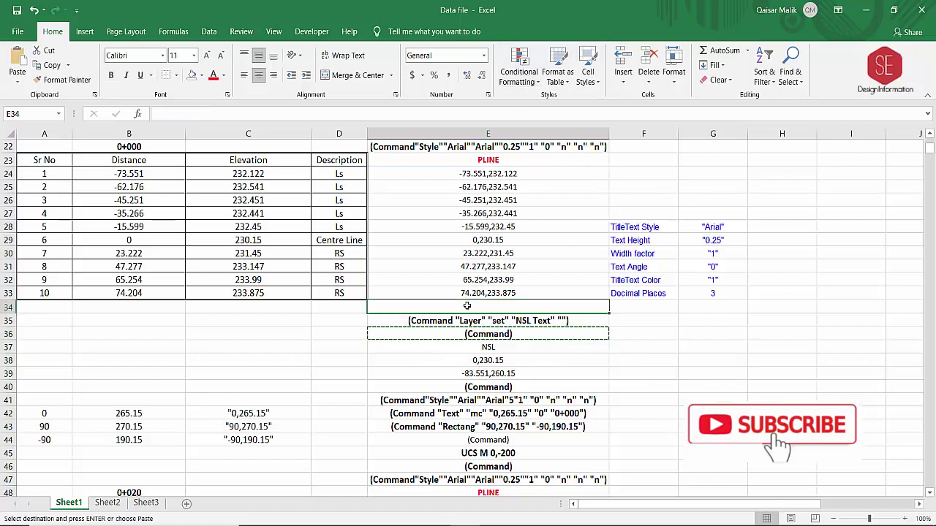
pyautogui.rightClick(467, 307)
pyautogui.click(492, 73)
pyautogui.press('Down')
pyautogui.press('Down')
pyautogui.press('Down')
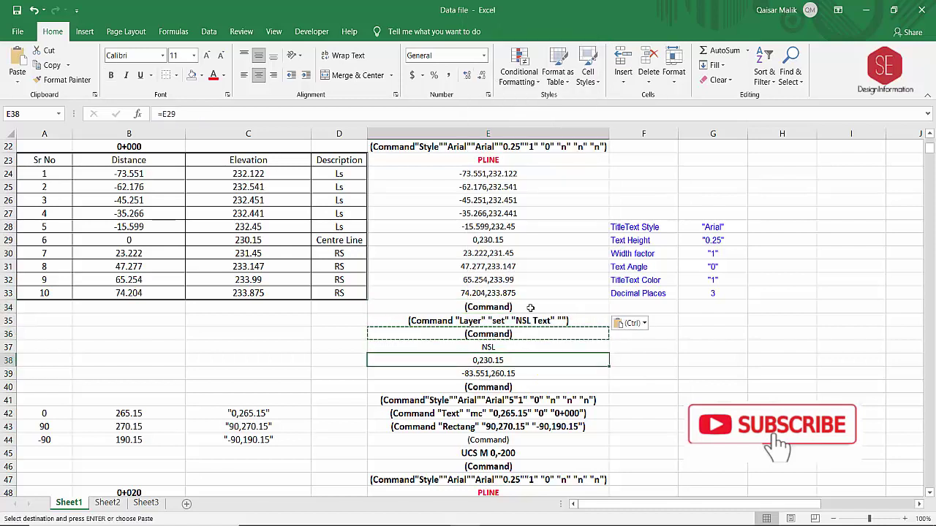
pyautogui.press('Escape')
# Check the (Command) cells below the layer command, ending on E40.
pyautogui.click(509, 307)
pyautogui.click(498, 334)
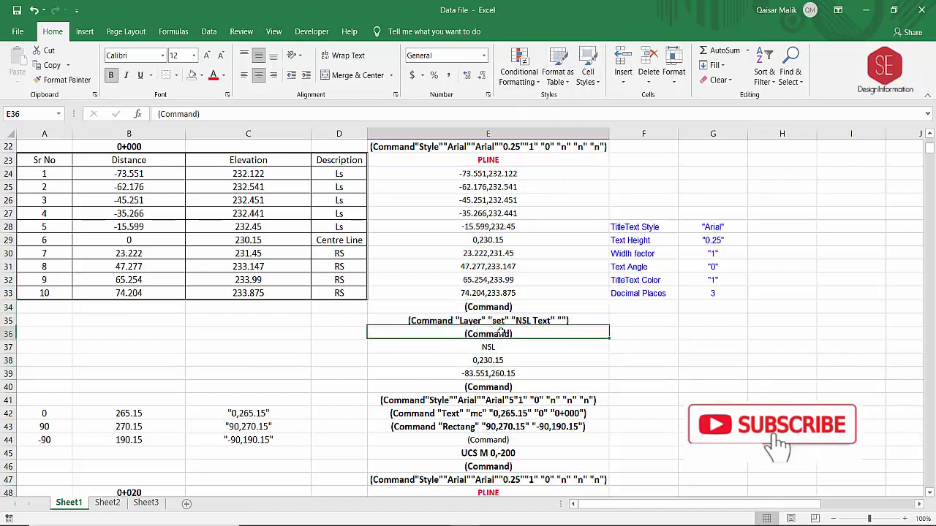
pyautogui.scroll(-2, 504, 322)
pyautogui.click(484, 304)
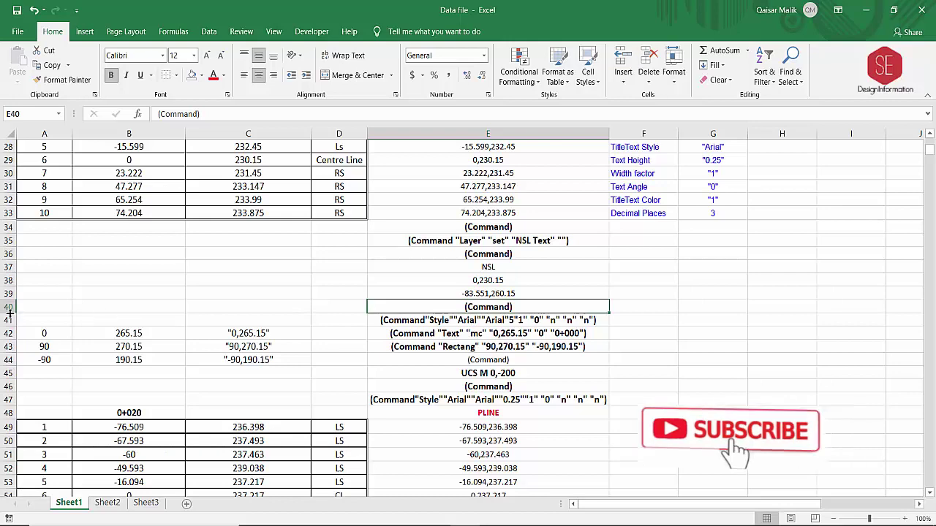
# Insert two blank rows at row 41.
pyautogui.rightClick(11, 320)
pyautogui.click(42, 410)
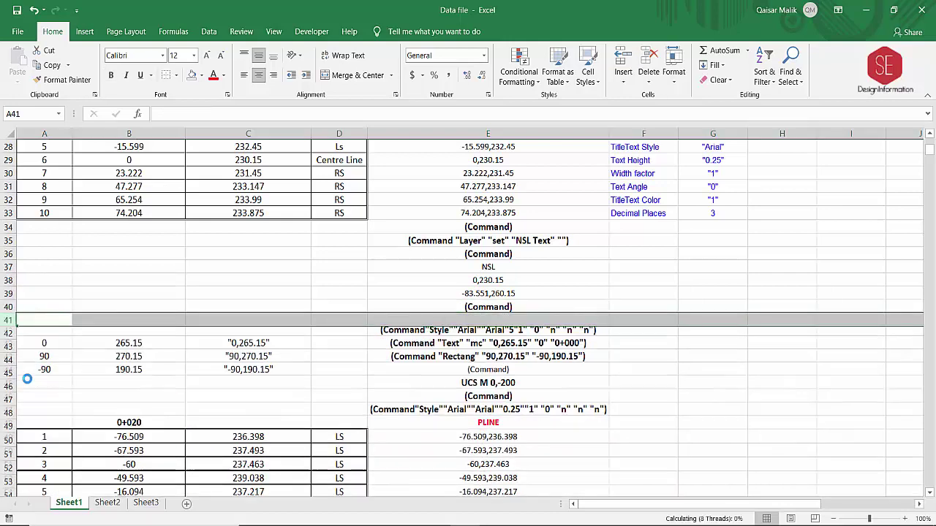
pyautogui.rightClick(14, 320)
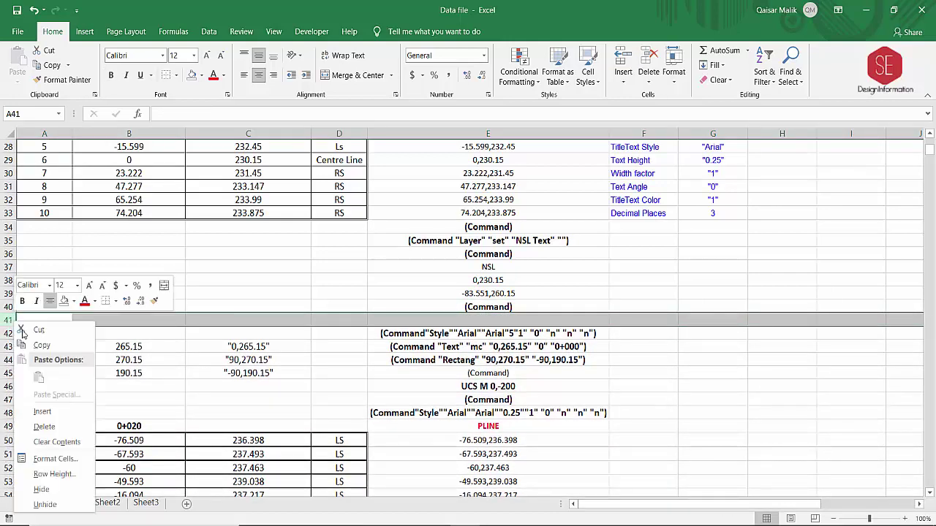
pyautogui.click(43, 411)
pyautogui.click(502, 322)
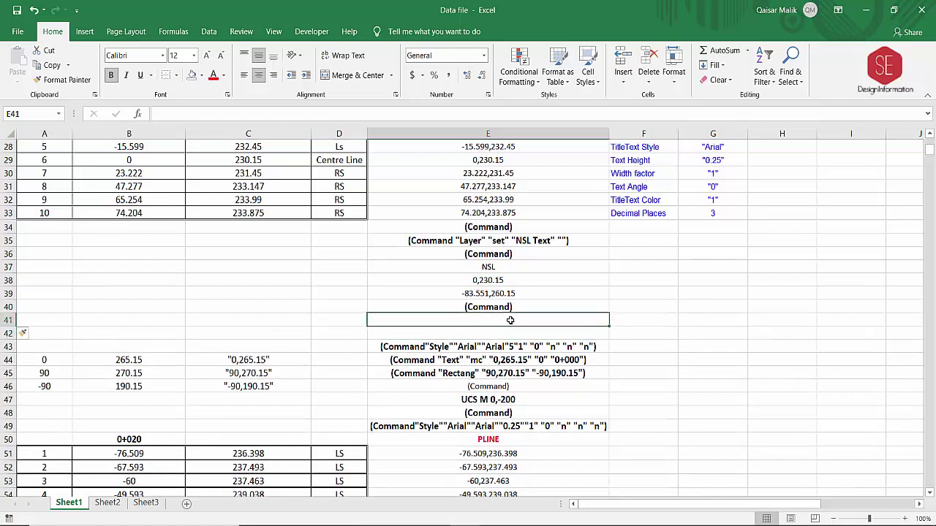
# Copy the NSL Text layer command from E35 into E41.
pyautogui.click(504, 241)
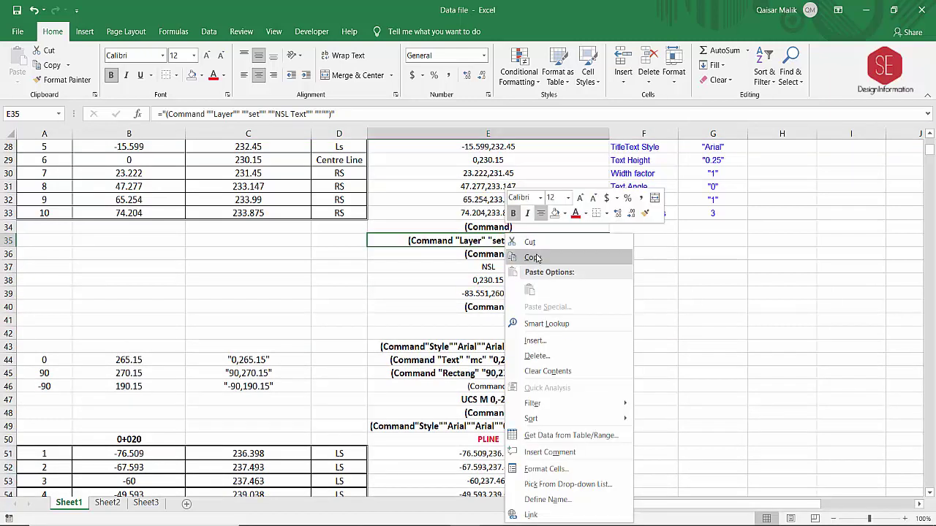
pyautogui.click(530, 258)
pyautogui.click(467, 319)
pyautogui.rightClick(467, 320)
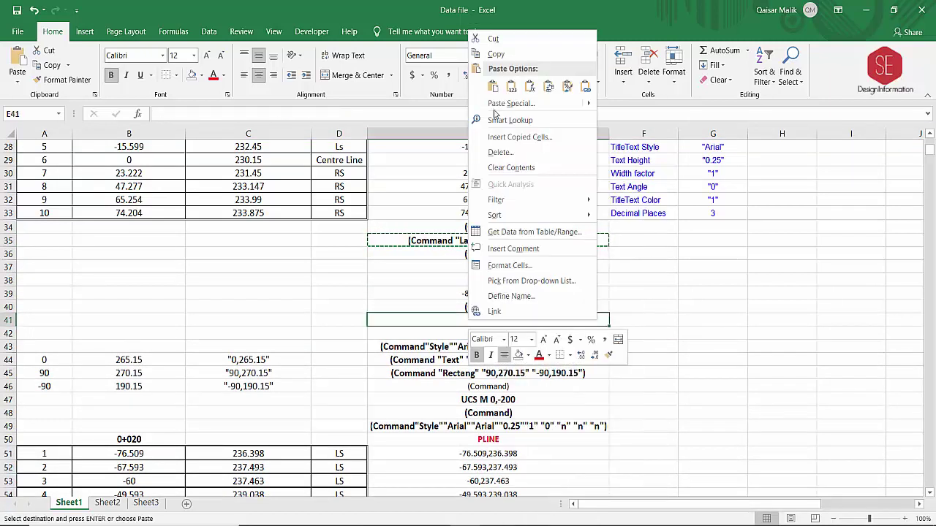
pyautogui.click(495, 88)
pyautogui.click(584, 348)
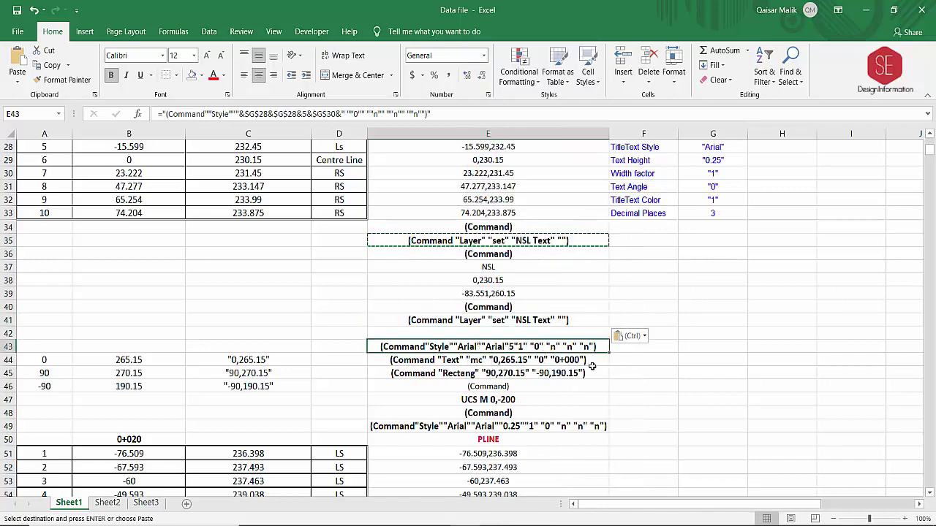
# Edit the E41 command to set the layer 'Text', matching the E17 definition.
pyautogui.click(518, 319)
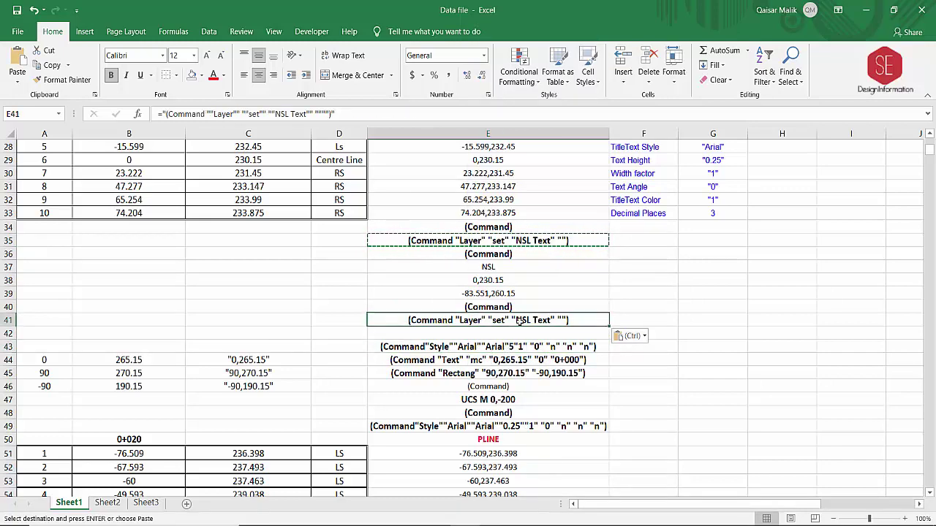
pyautogui.scroll(5, 518, 320)
pyautogui.click(517, 209)
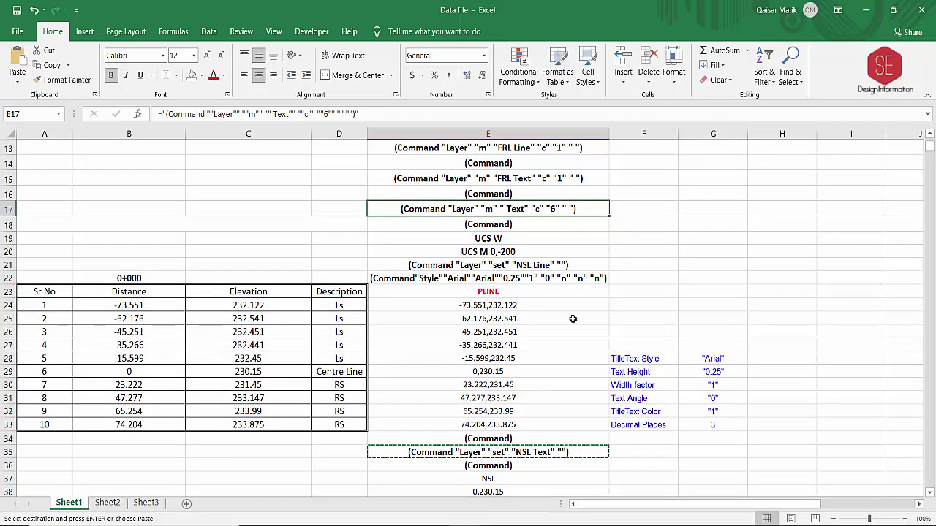
pyautogui.scroll(-3, 576, 276)
pyautogui.scroll(5, 518, 400)
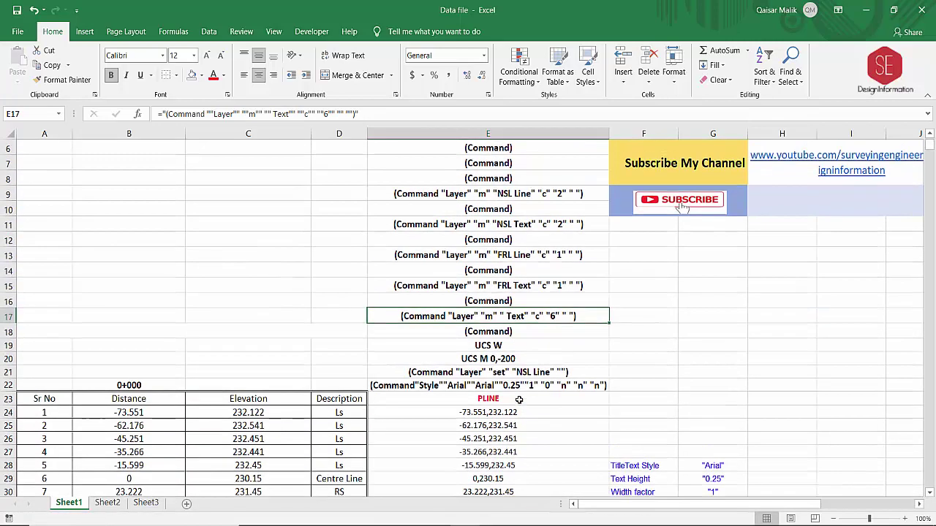
pyautogui.scroll(-6, 518, 400)
pyautogui.doubleClick(523, 374)
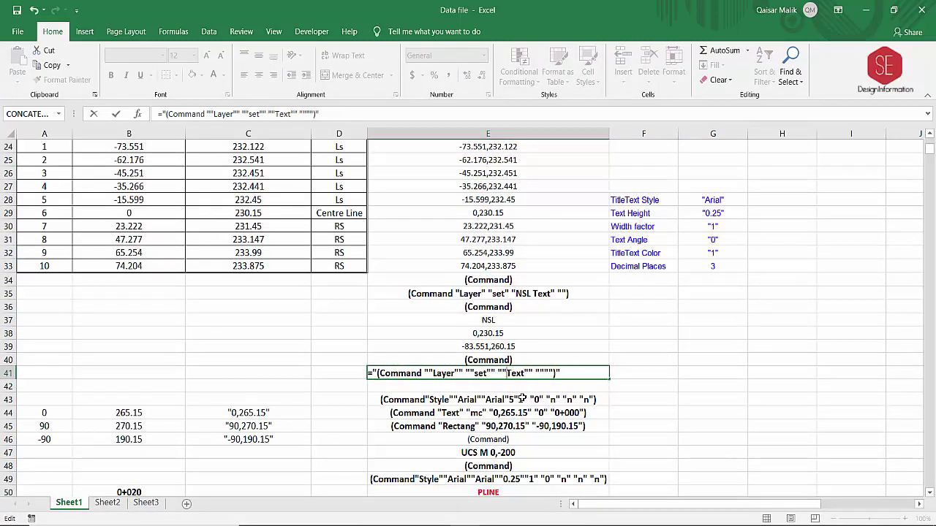
pyautogui.press('Return')
# Copy the (Command) cell from E40 into E42.
pyautogui.rightClick(510, 361)
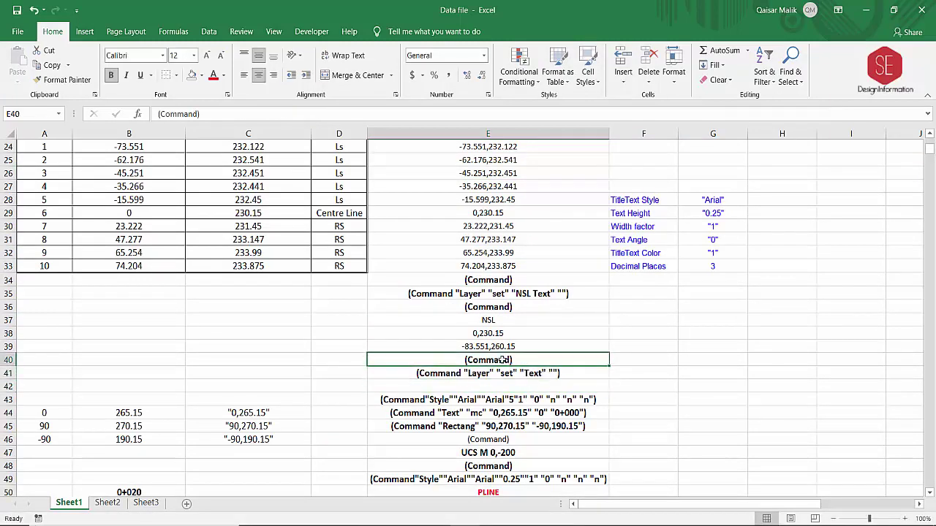
pyautogui.click(549, 79)
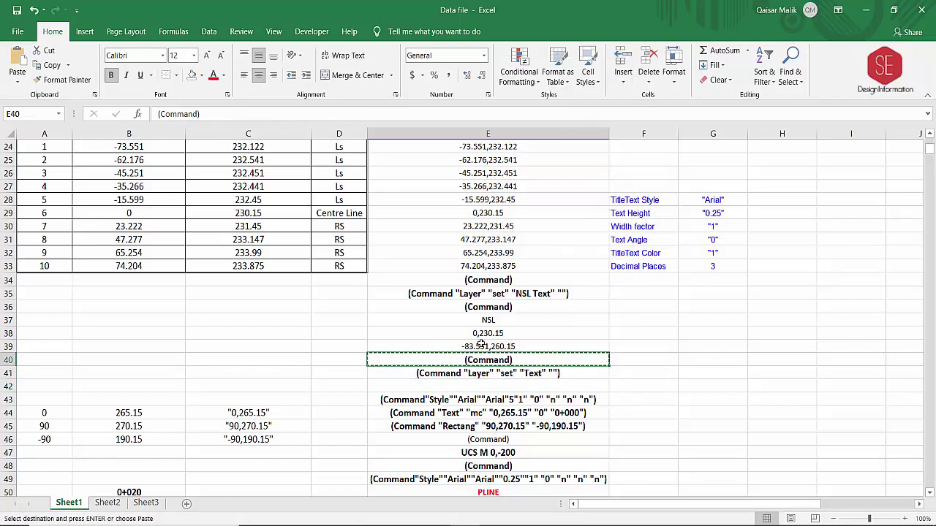
pyautogui.click(488, 386)
pyautogui.rightClick(488, 388)
pyautogui.click(513, 157)
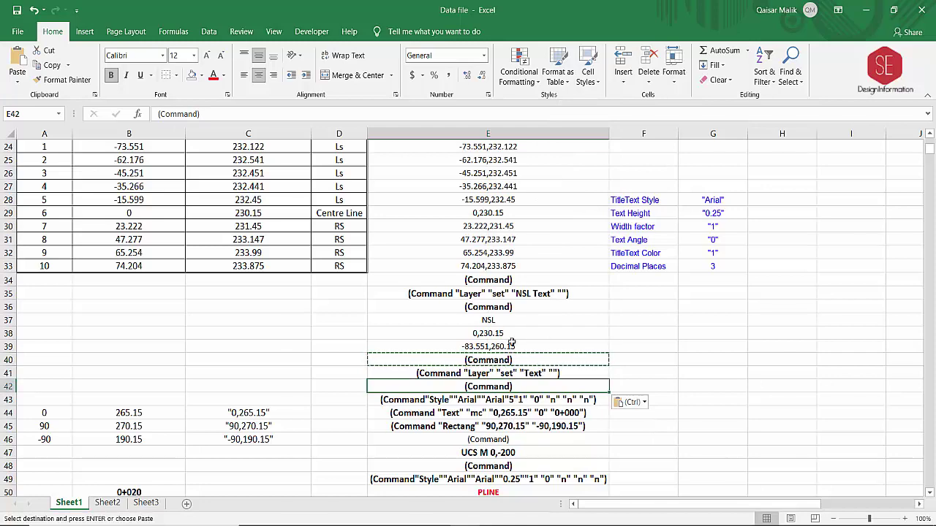
pyautogui.click(694, 373)
pyautogui.write('`')
pyautogui.scroll(3, 560, 350)
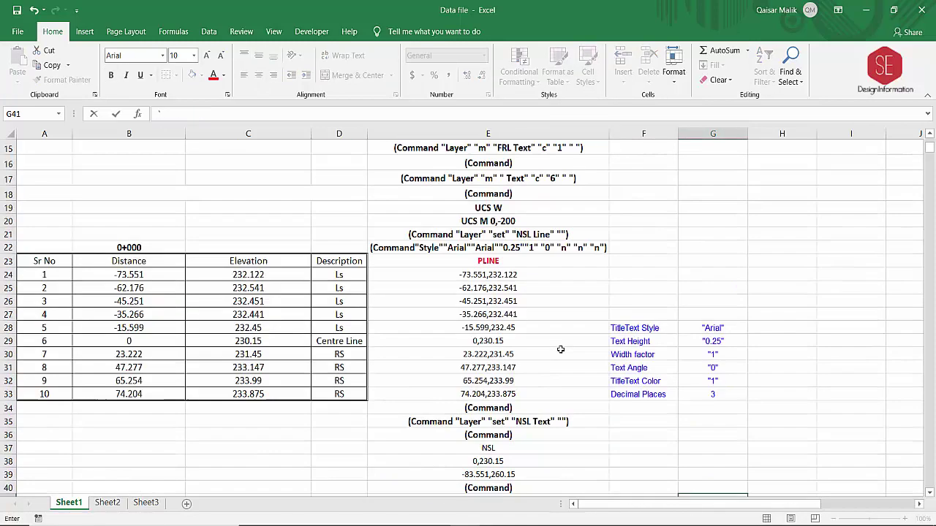
pyautogui.scroll(3, 560, 350)
pyautogui.scroll(2, 508, 227)
# Copy the LISP command column E5:E46 from Excel.
pyautogui.moveTo(489, 210)
pyautogui.mouseDown()
pyautogui.moveTo(488, 487)
pyautogui.moveTo(491, 402)
pyautogui.moveTo(517, 332)
pyautogui.moveTo(514, 386)
pyautogui.mouseUp()
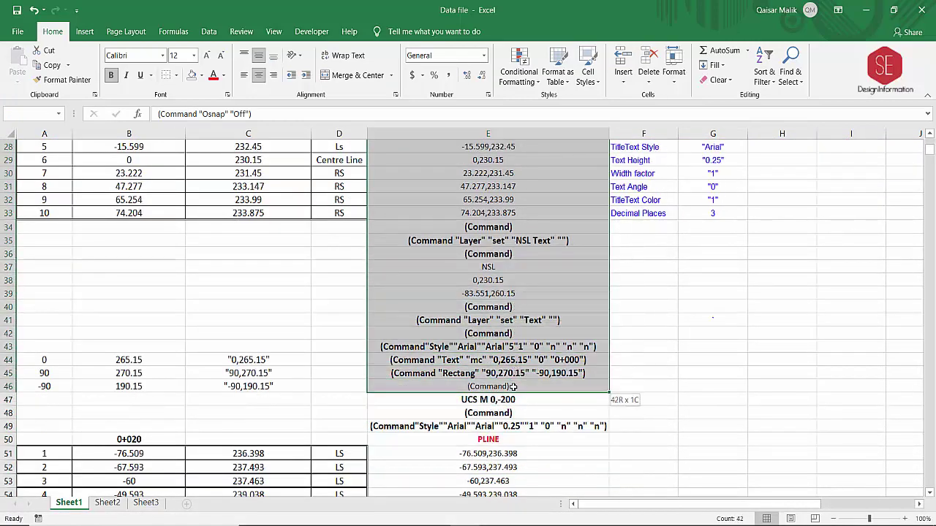
pyautogui.rightClick(489, 350)
pyautogui.click(512, 68)
pyautogui.scroll(5, 483, 269)
pyautogui.scroll(4, 483, 269)
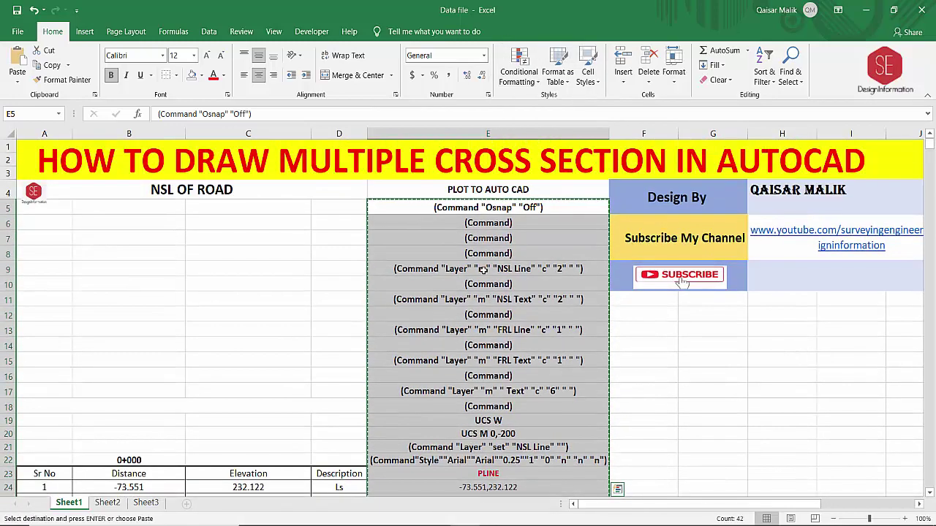
pyautogui.scroll(-2, 485, 263)
pyautogui.scroll(-2, 488, 319)
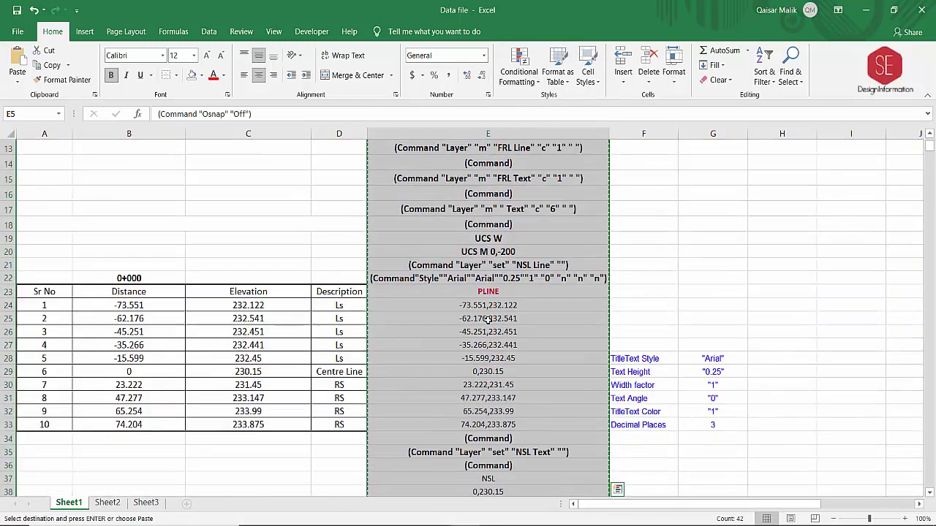
pyautogui.scroll(4, 474, 242)
# In AutoCAD, paste the copied LISP script into the command line and cancel the table placement prompt.
pyautogui.hotkey('alt', 'Tab')
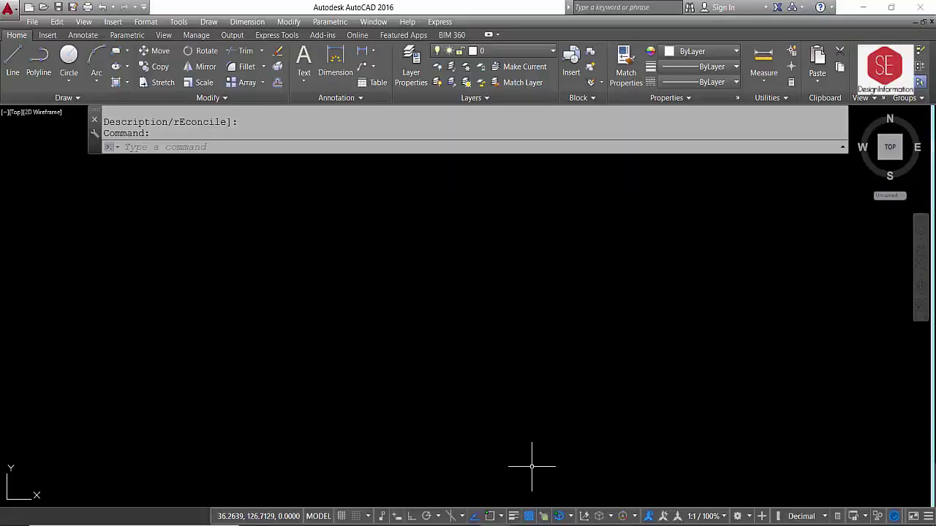
pyautogui.click(496, 52)
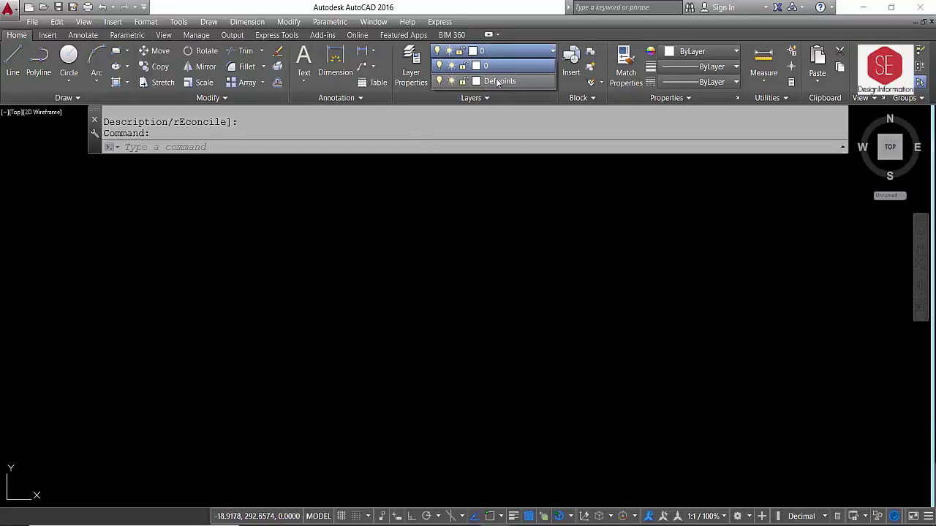
pyautogui.click(185, 149)
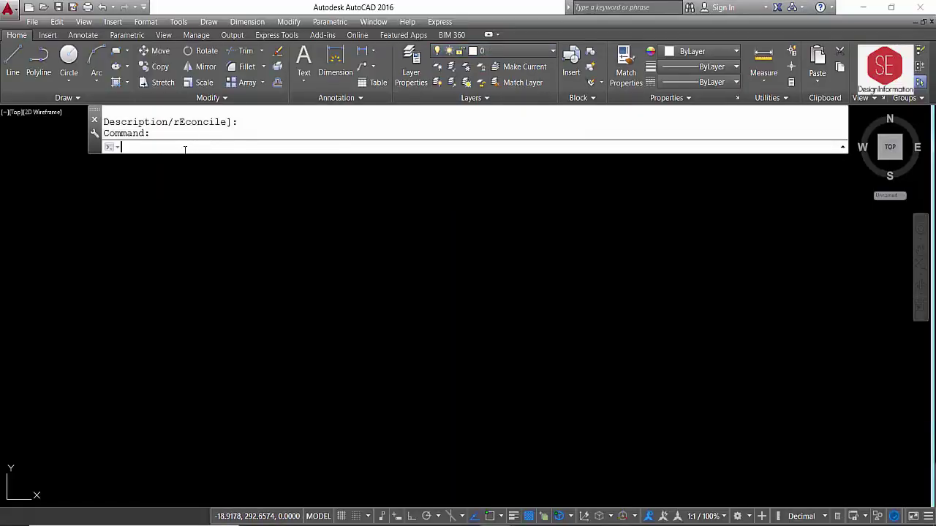
pyautogui.rightClick(187, 154)
pyautogui.click(226, 247)
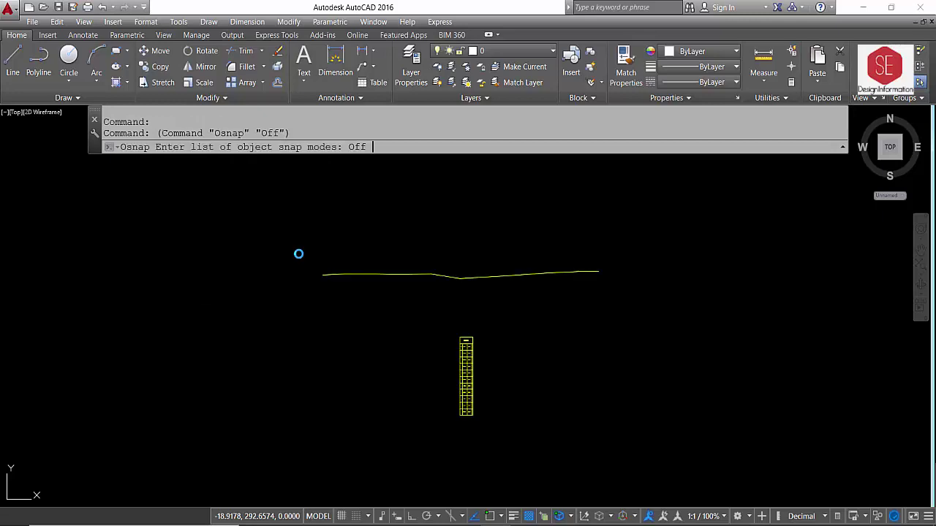
pyautogui.press('Escape')
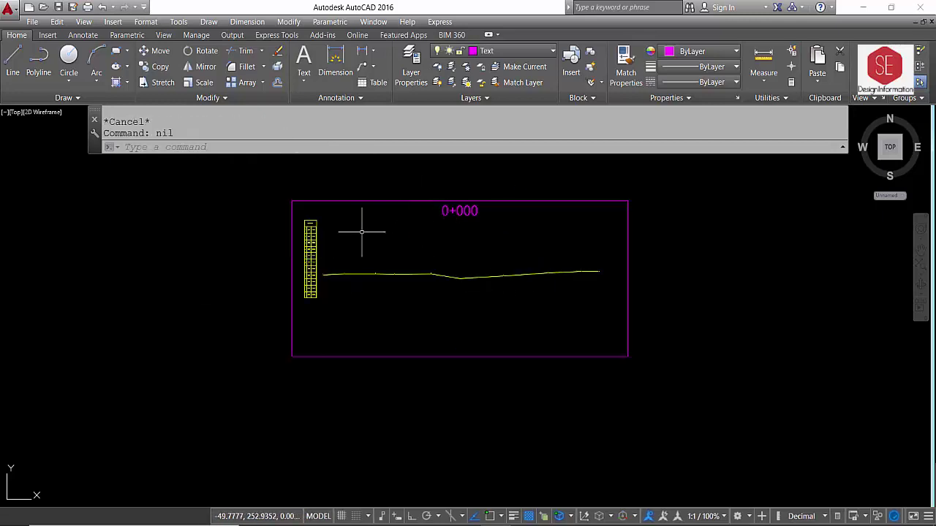
# Check the layers of the magenta frame, the 0+000 label and the ground line.
pyautogui.click(508, 50)
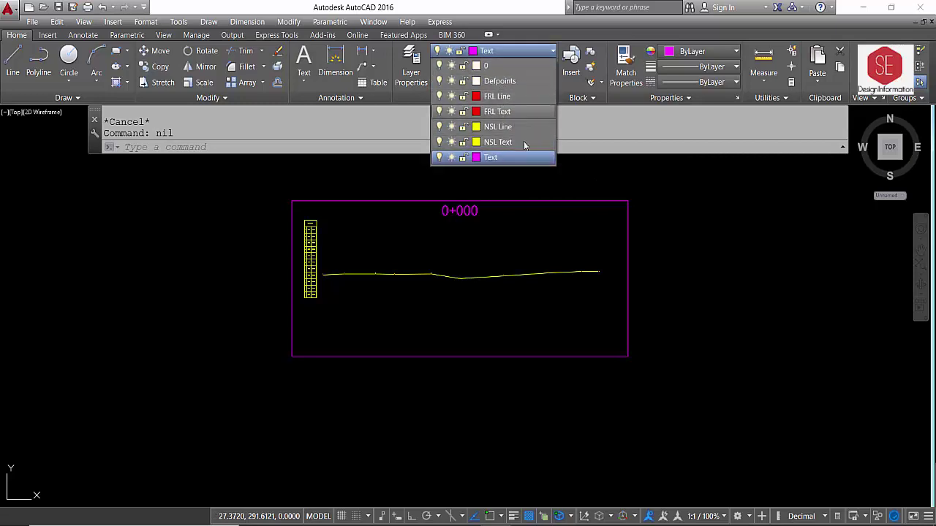
pyautogui.press('Escape')
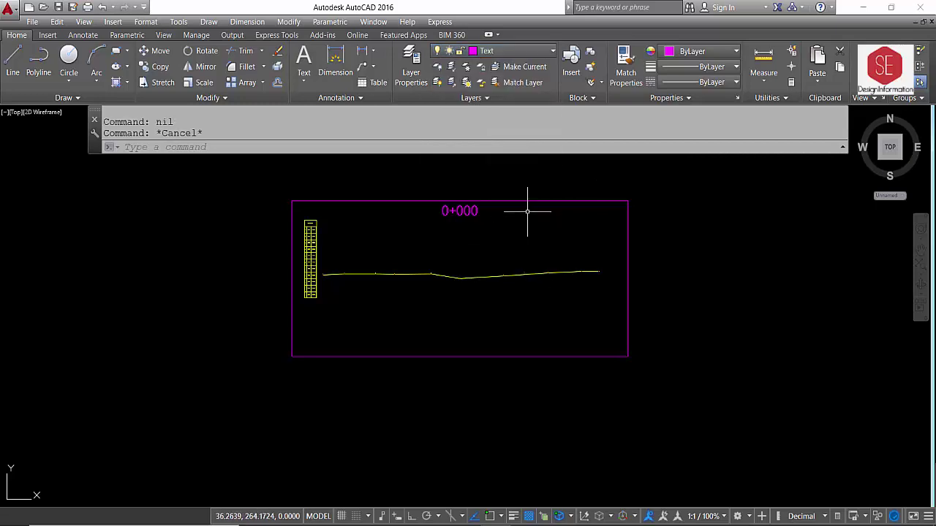
pyautogui.click(521, 201)
pyautogui.click(476, 167)
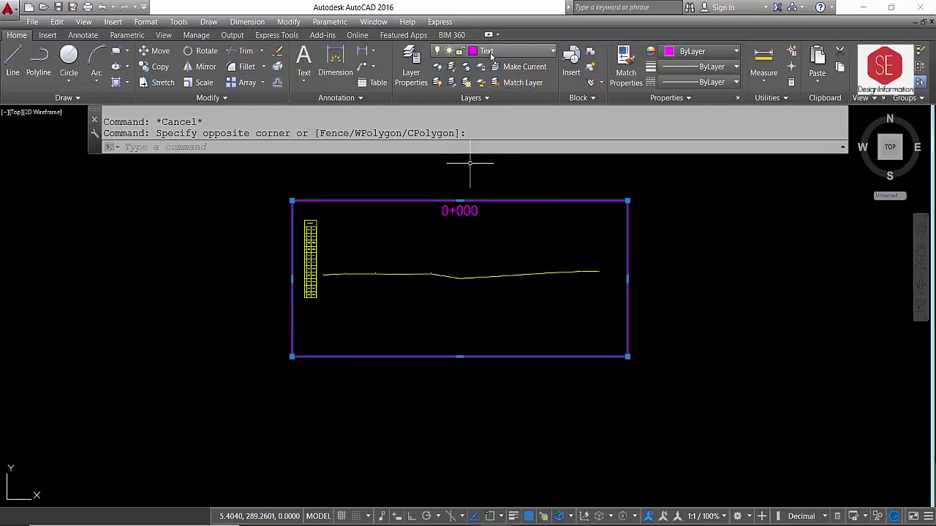
pyautogui.press('Escape')
pyautogui.click(461, 212)
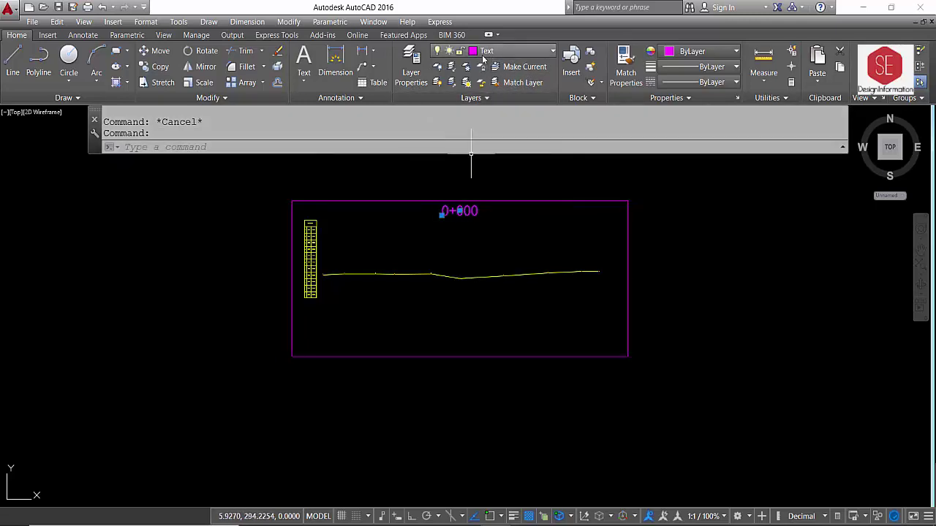
pyautogui.press('Escape')
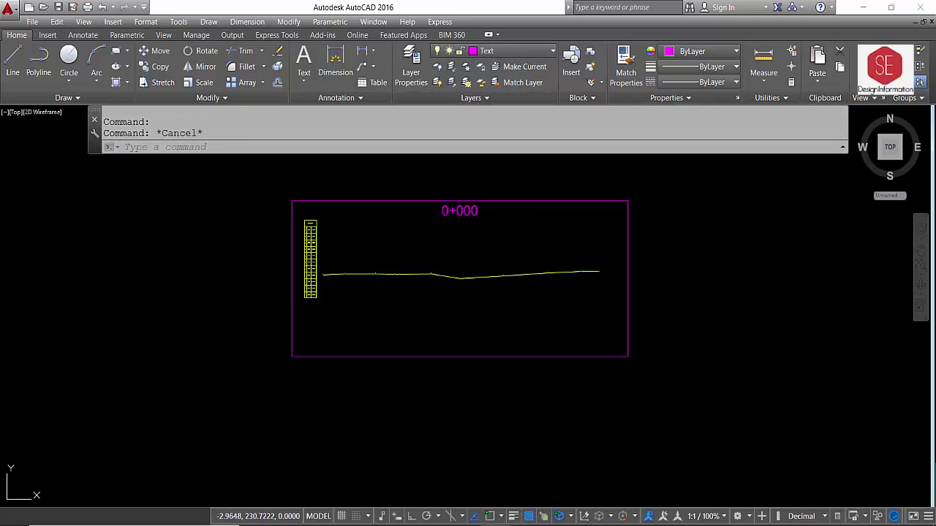
pyautogui.click(456, 278)
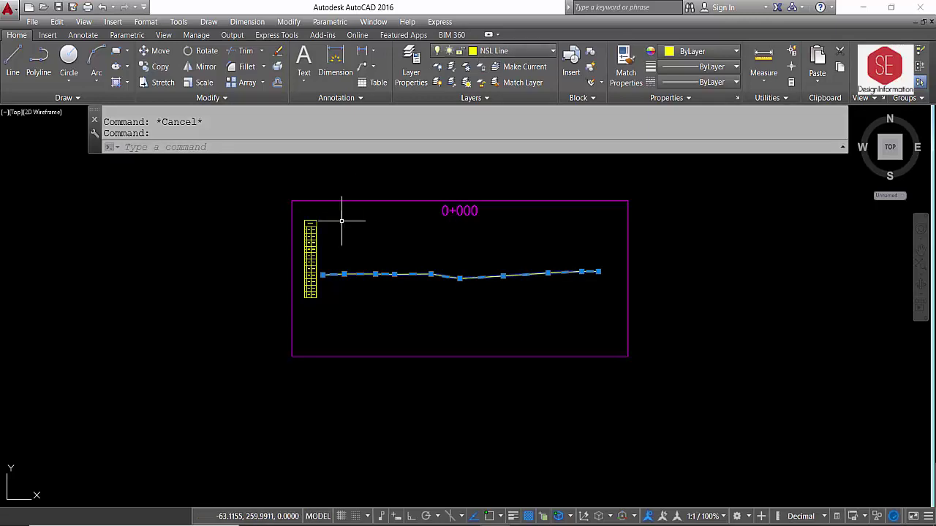
# Check the vertical scale's layer, then turn off the NSL Text, NSL Line and Text layers.
pyautogui.press('Escape')
pyautogui.click(291, 210)
pyautogui.click(338, 303)
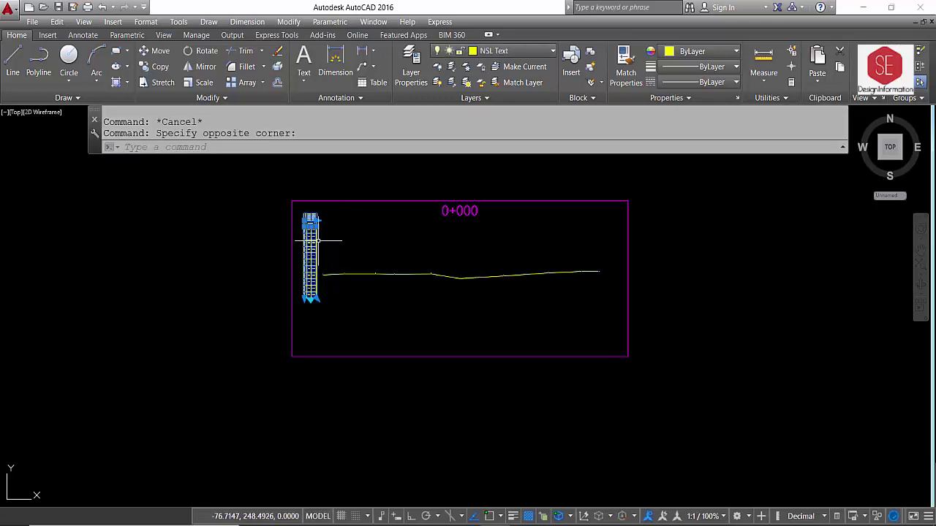
pyautogui.click(513, 50)
pyautogui.click(439, 143)
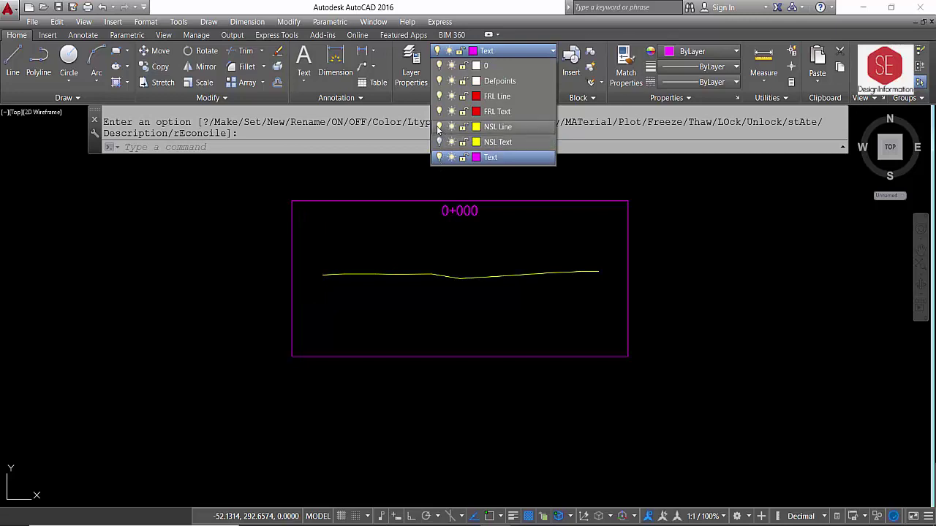
pyautogui.click(439, 126)
pyautogui.click(453, 216)
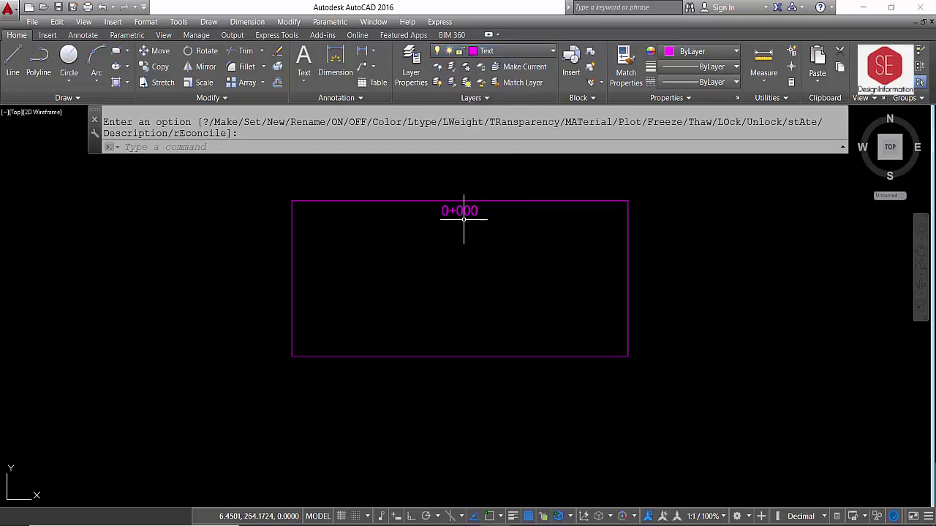
pyautogui.click(468, 51)
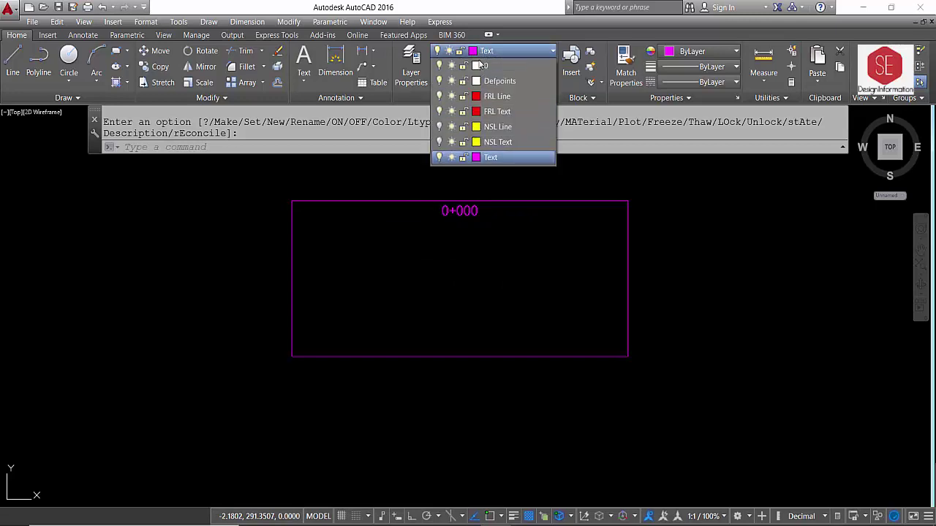
pyautogui.click(440, 158)
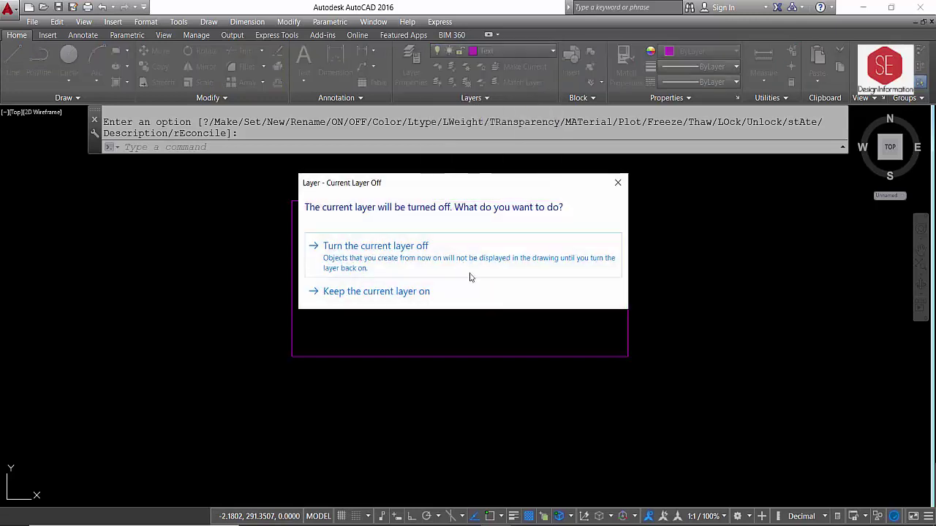
pyautogui.click(382, 257)
# Turn the NSL Line, NSL Text and Text layers back on and return to the Excel data file.
pyautogui.click(505, 50)
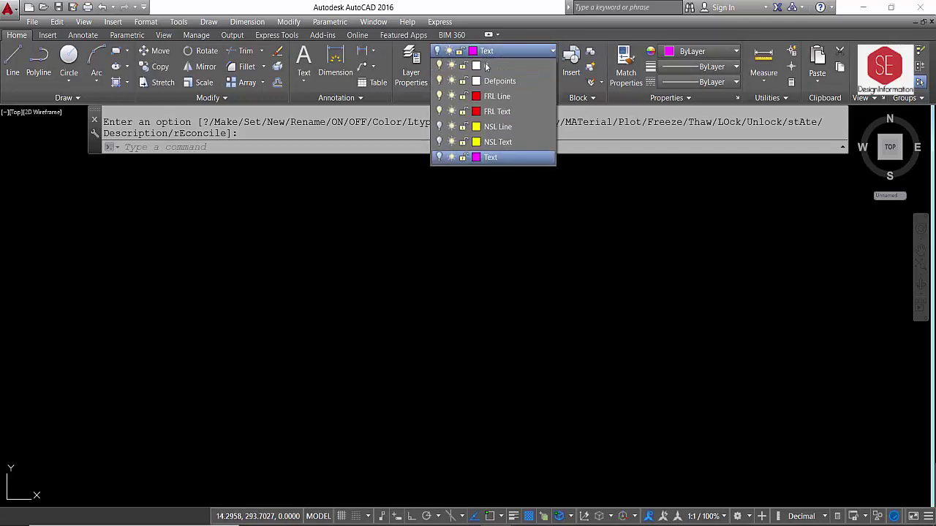
pyautogui.click(440, 127)
pyautogui.click(440, 142)
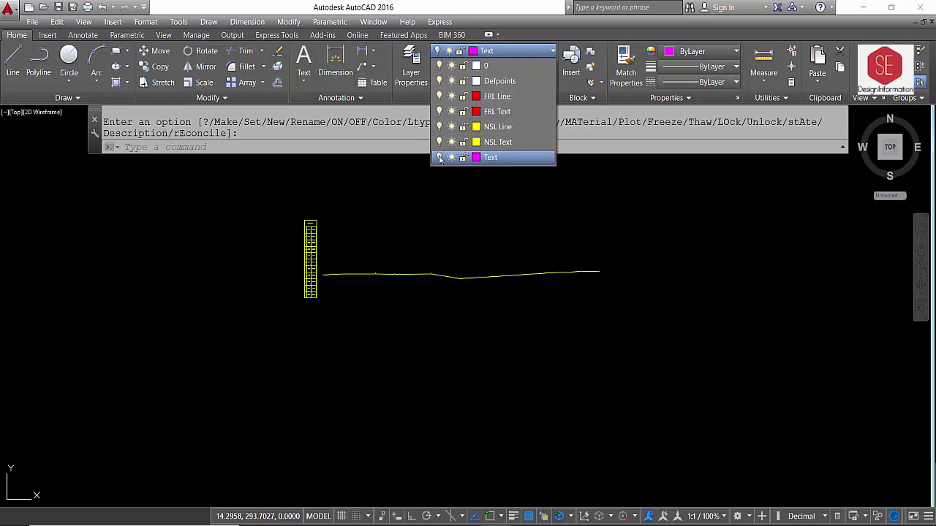
pyautogui.click(440, 157)
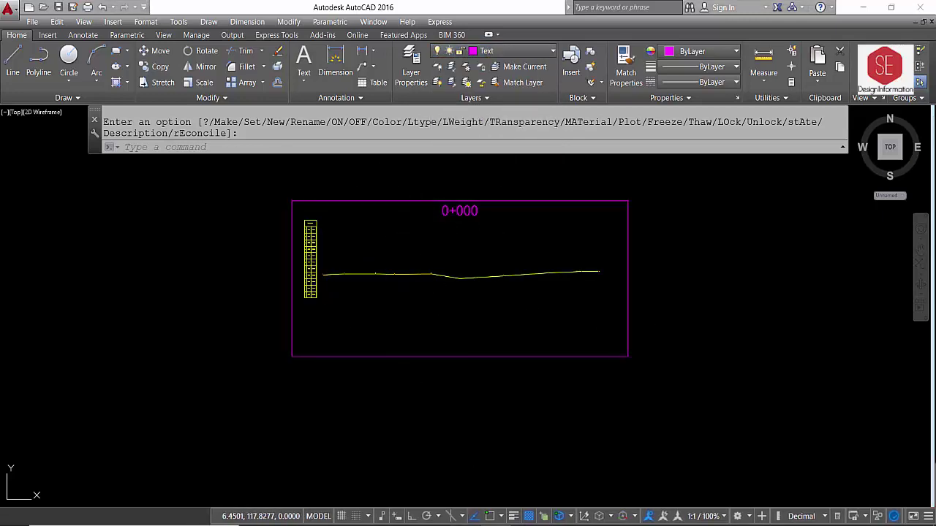
pyautogui.click(403, 486)
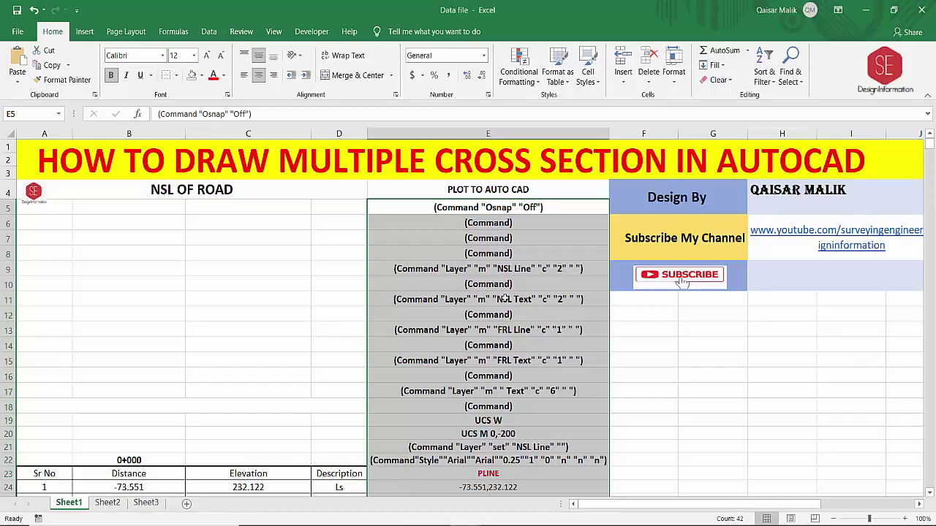
pyautogui.scroll(-2, 504, 297)
pyautogui.scroll(-1, 497, 295)
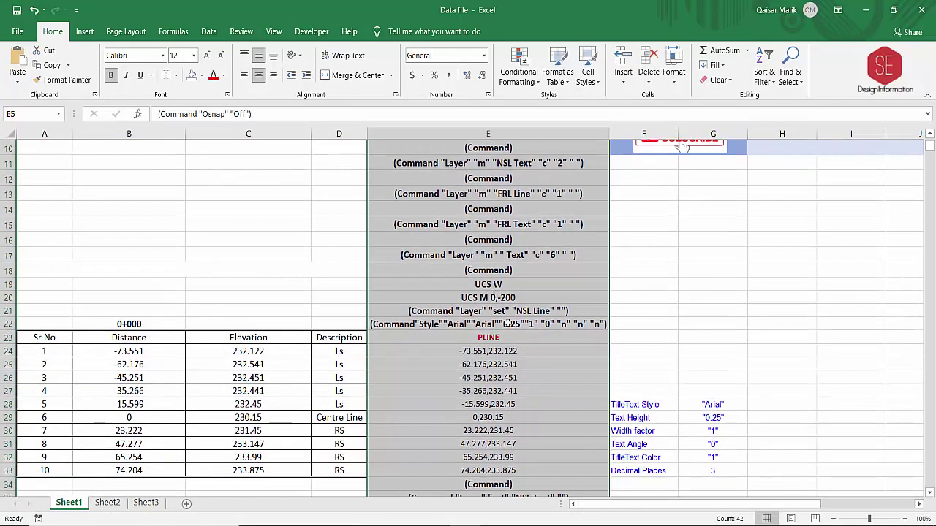
pyautogui.click(504, 310)
pyautogui.scroll(-1, 530, 312)
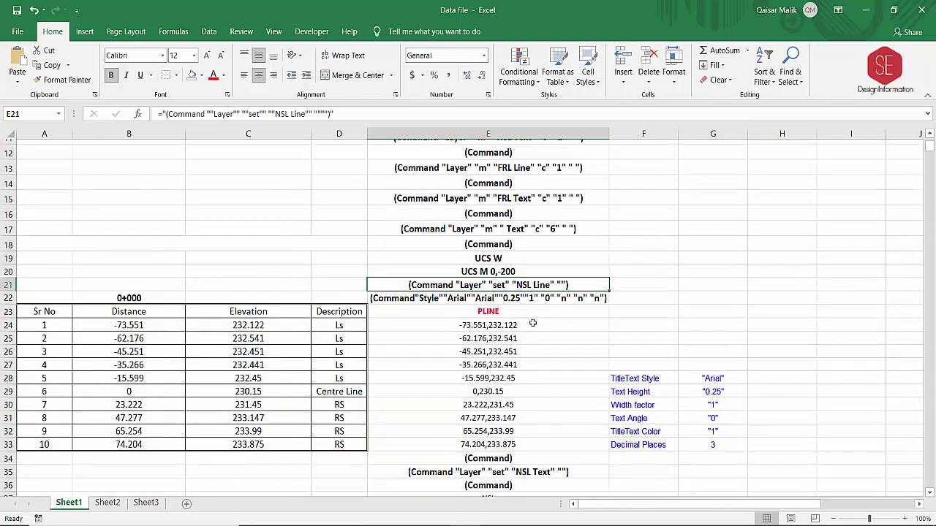
pyautogui.scroll(-1, 522, 313)
pyautogui.scroll(-1, 512, 314)
pyautogui.scroll(-1, 501, 315)
pyautogui.click(491, 320)
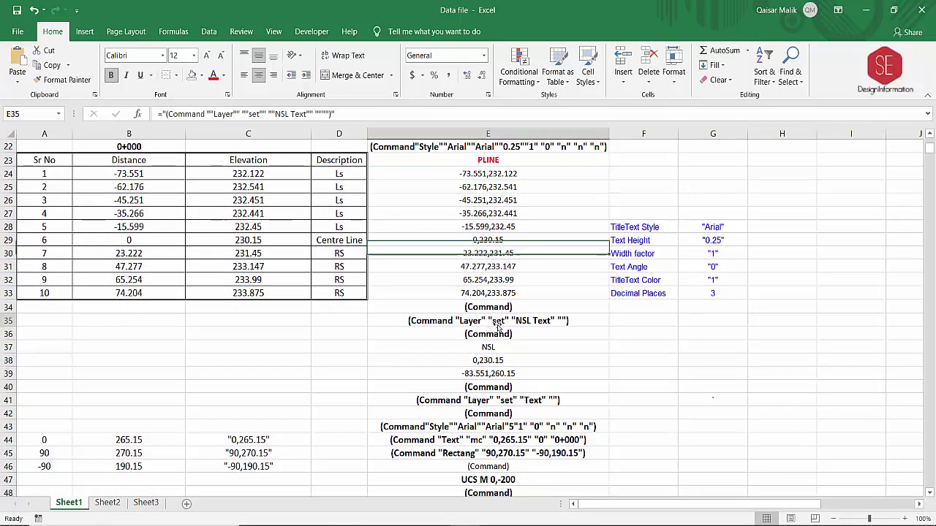
pyautogui.scroll(-1, 483, 379)
pyautogui.scroll(-1, 502, 333)
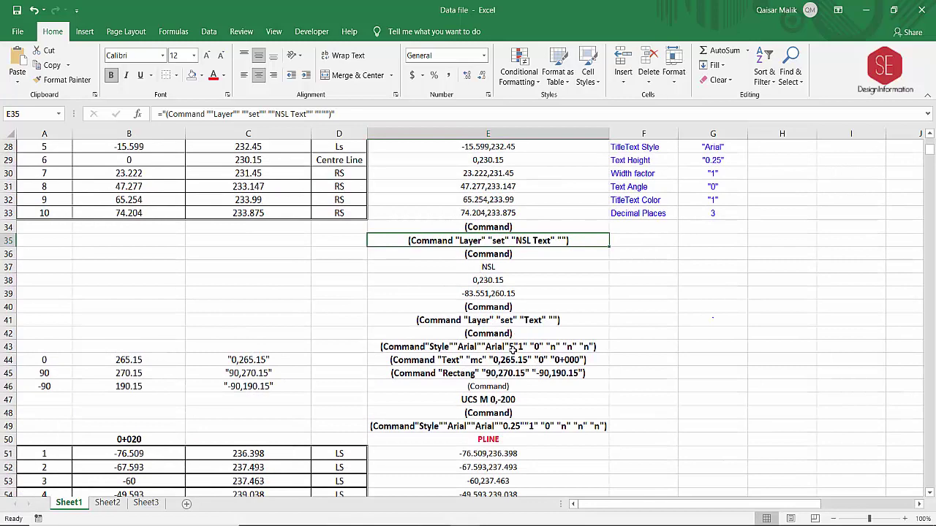
pyautogui.scroll(1, 499, 372)
pyautogui.scroll(6, 515, 357)
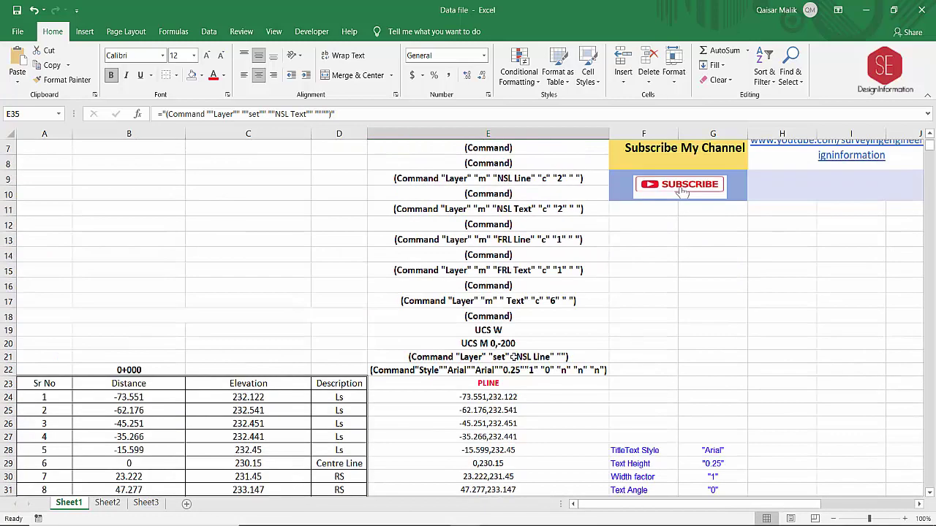
pyautogui.click(468, 180)
pyautogui.click(472, 210)
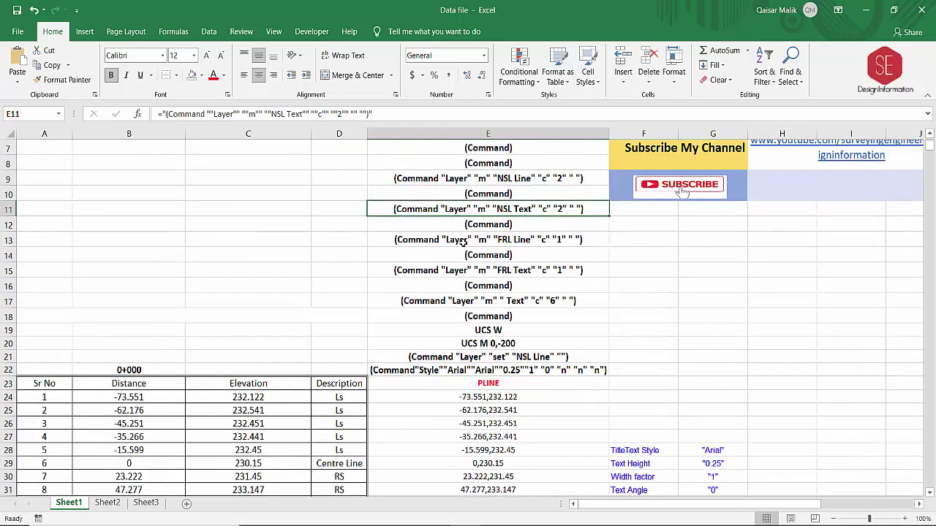
pyautogui.click(475, 240)
pyautogui.click(455, 271)
pyautogui.click(457, 302)
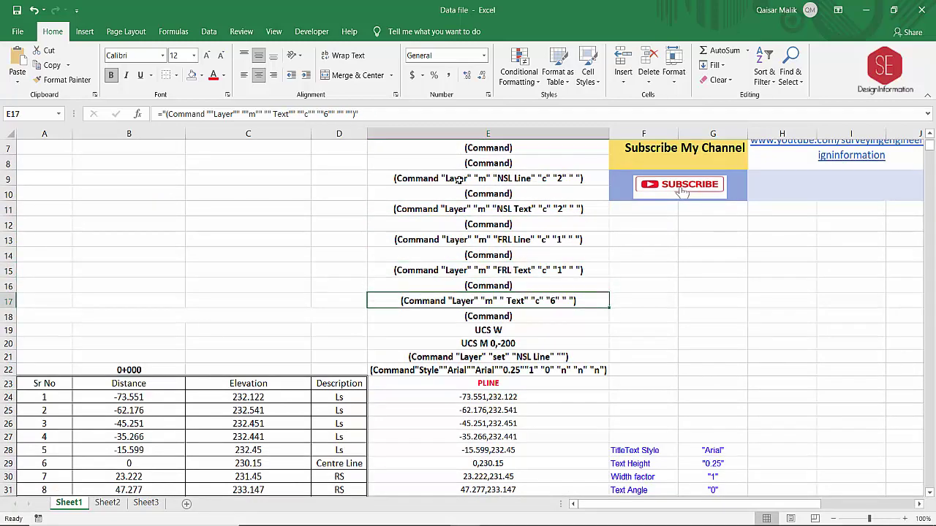
pyautogui.scroll(-1, 470, 254)
pyautogui.scroll(-3, 501, 218)
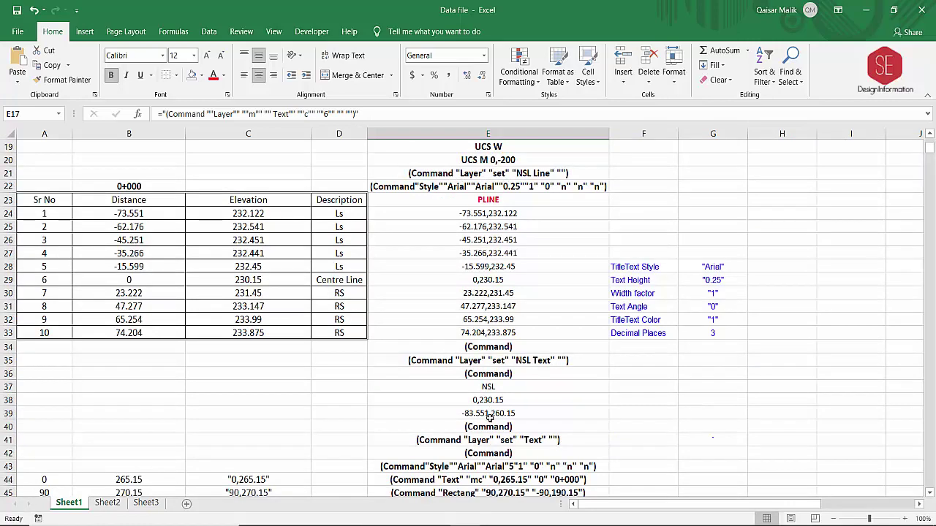
# Locate the NSL Line (E21) and NSL Text (E35) layer commands and the 0+020 UCS line.
pyautogui.scroll(-2, 504, 385)
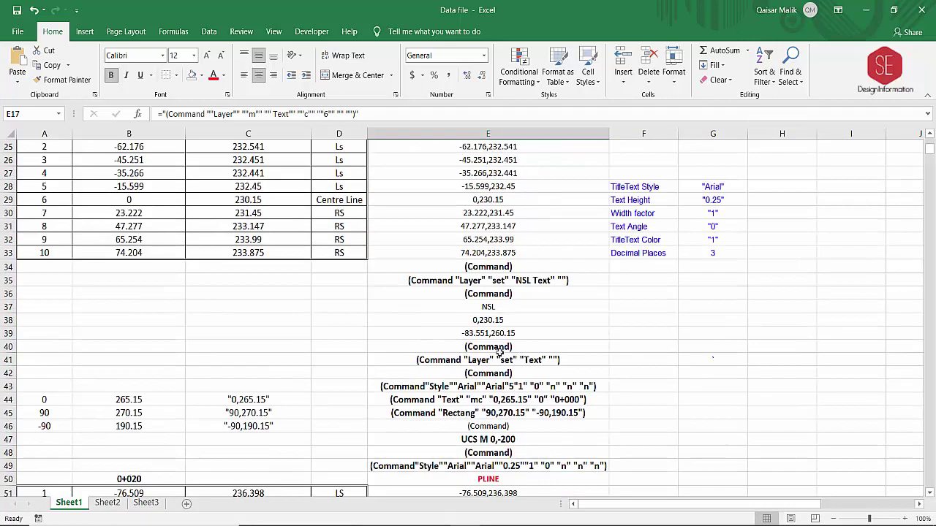
pyautogui.scroll(3, 512, 227)
pyautogui.click(517, 217)
pyautogui.scroll(1, 518, 216)
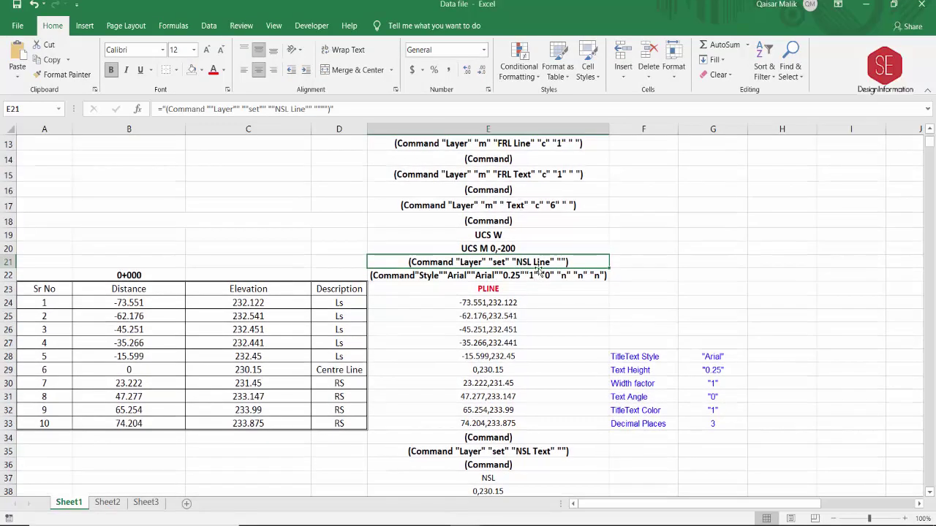
pyautogui.scroll(-2, 429, 262)
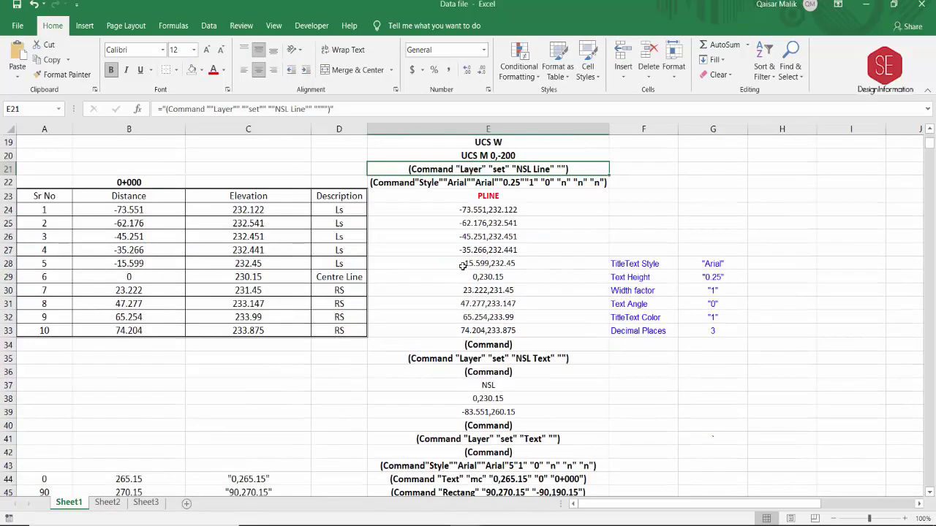
pyautogui.click(492, 360)
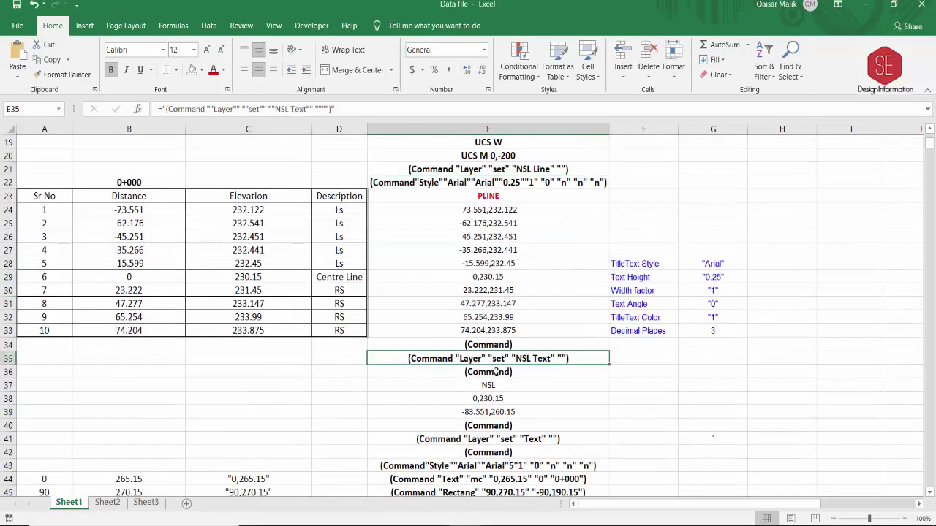
pyautogui.scroll(-1, 494, 351)
pyautogui.scroll(-4, 497, 315)
pyautogui.scroll(-2, 504, 270)
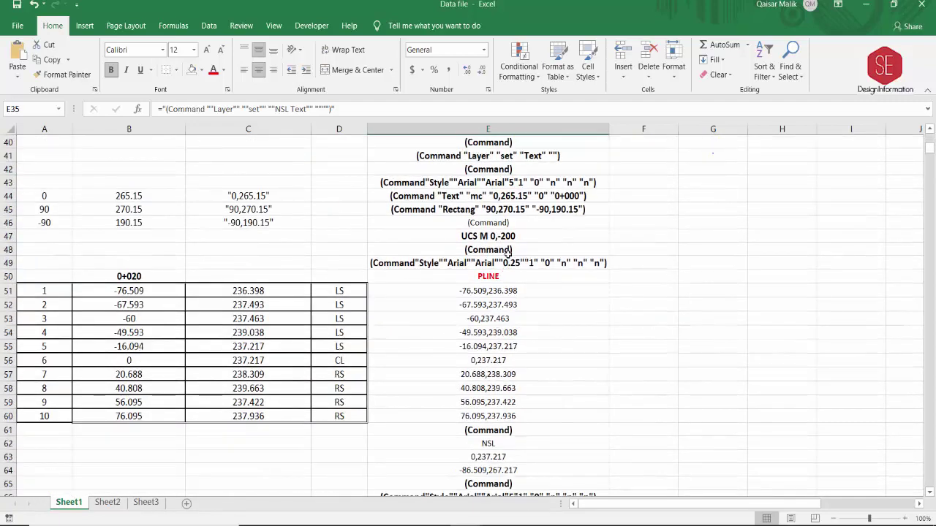
pyautogui.click(439, 250)
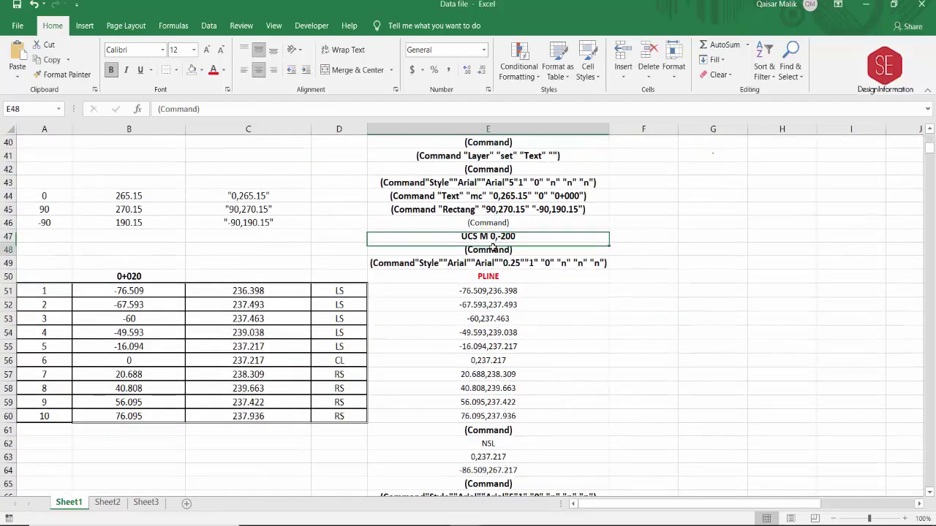
# Insert a blank row at row 48 and two blank rows at rows 62–63.
pyautogui.click(8, 249)
pyautogui.rightClick(9, 249)
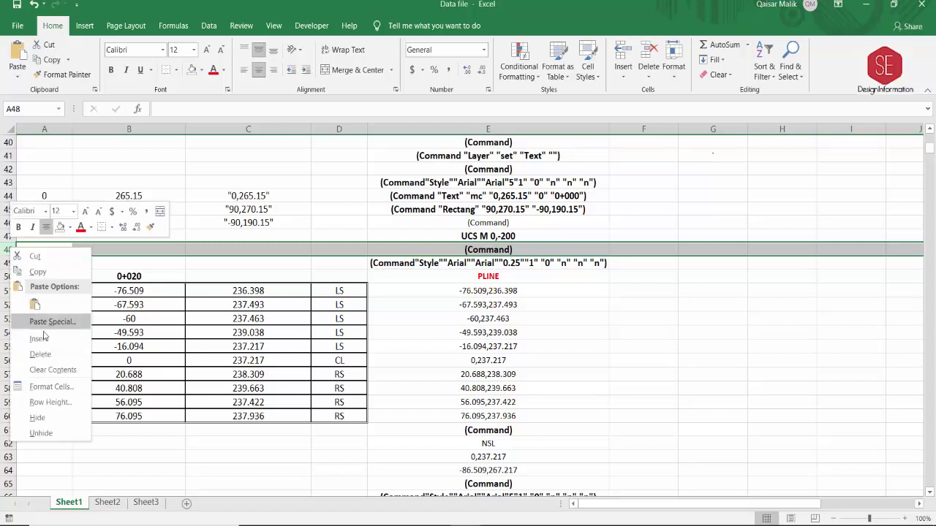
pyautogui.click(40, 333)
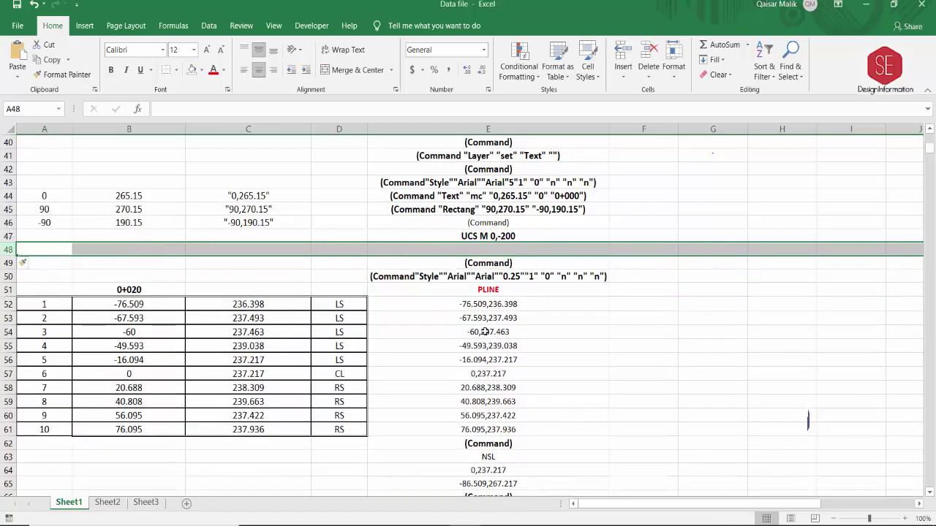
pyautogui.scroll(-2, 488, 295)
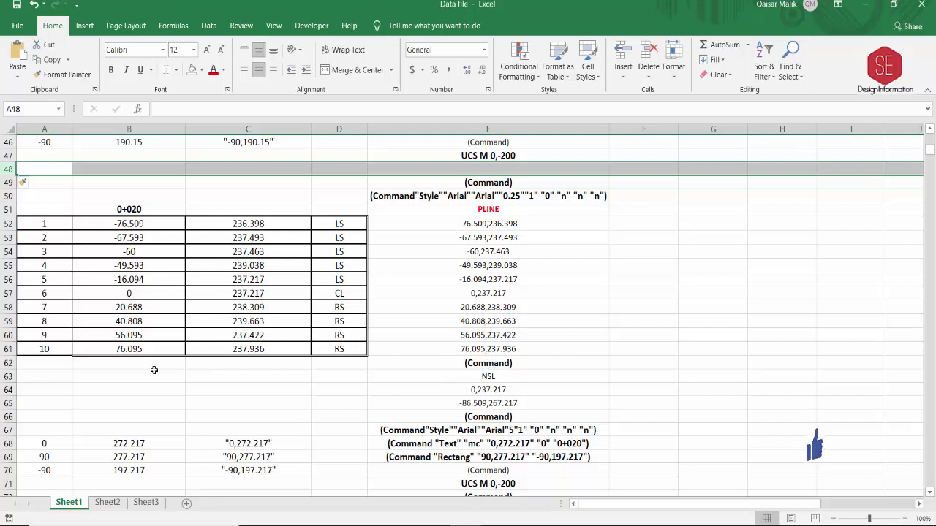
pyautogui.moveTo(9, 363); pyautogui.dragTo(9, 376)
pyautogui.rightClick(9, 376)
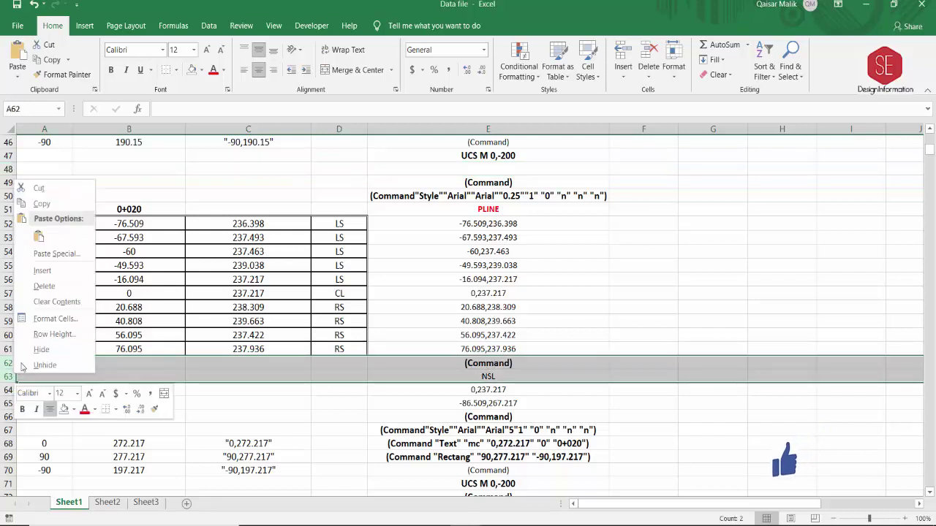
pyautogui.click(38, 270)
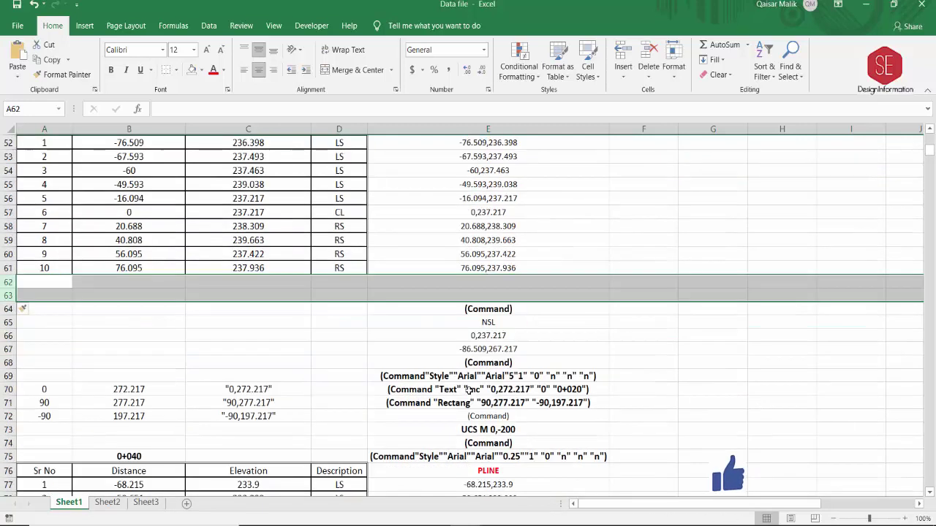
# Insert two blank rows at row 68, before the 0+020 text commands.
pyautogui.scroll(-2, 491, 370)
pyautogui.click(492, 364)
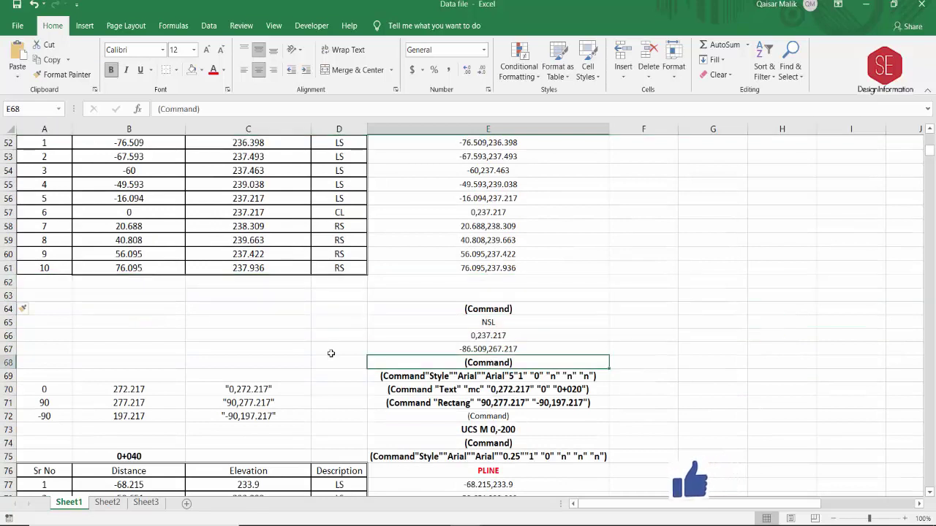
pyautogui.rightClick(12, 363)
pyautogui.click(37, 259)
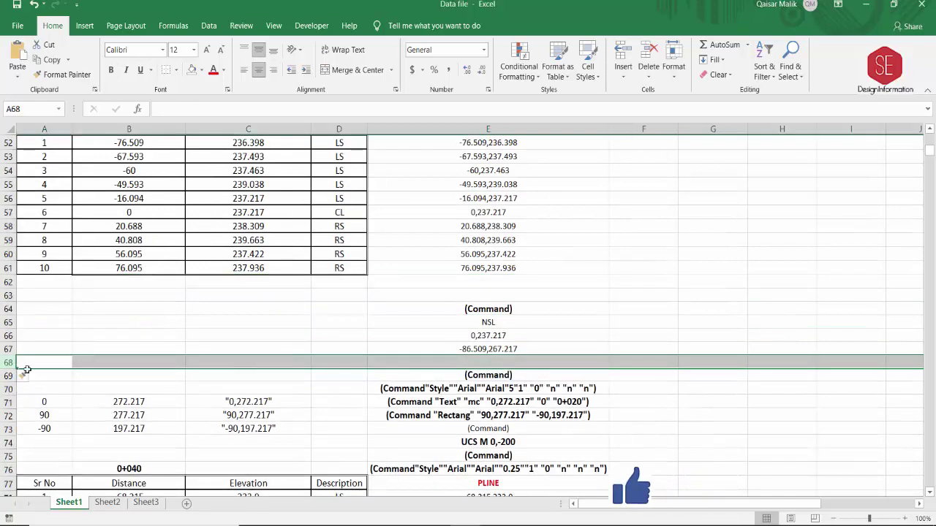
pyautogui.rightClick(9, 362)
pyautogui.click(36, 260)
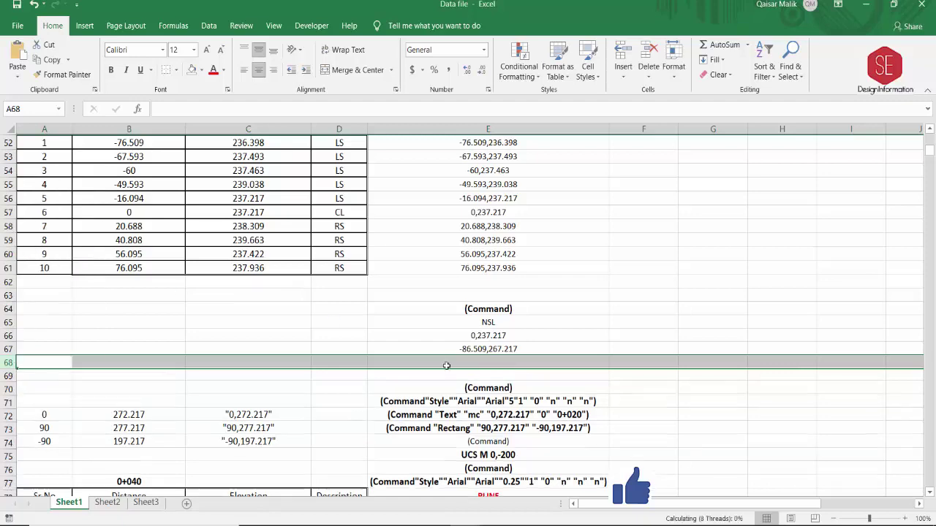
pyautogui.click(491, 359)
pyautogui.scroll(6, 491, 362)
pyautogui.scroll(5, 518, 310)
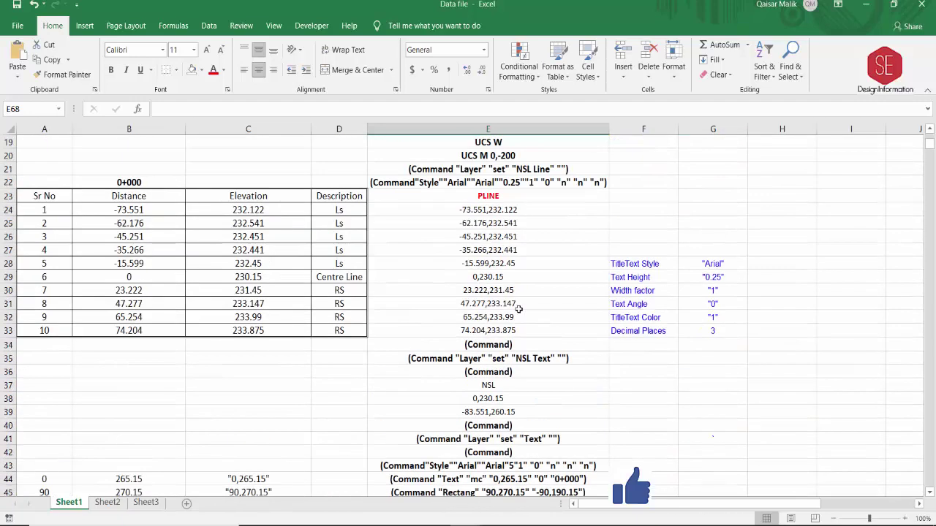
pyautogui.click(495, 171)
# Copy the NSL Line layer command from E21 into E48.
pyautogui.rightClick(495, 169)
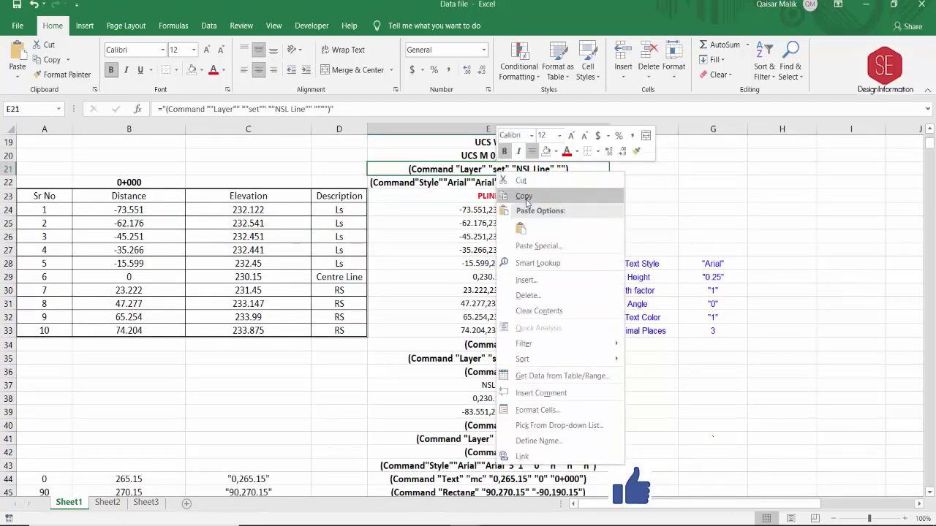
pyautogui.click(512, 194)
pyautogui.scroll(-3, 525, 212)
pyautogui.scroll(-1, 525, 212)
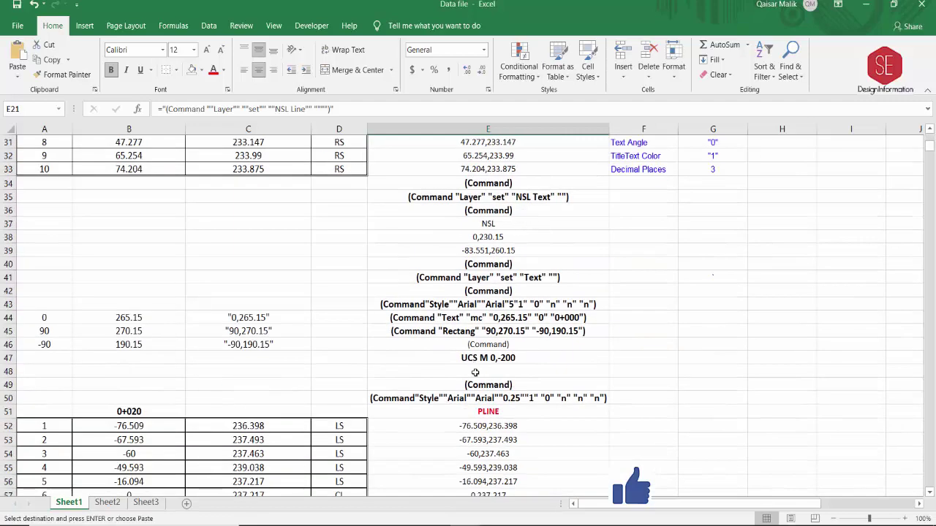
pyautogui.click(475, 373)
pyautogui.rightClick(475, 373)
pyautogui.click(500, 137)
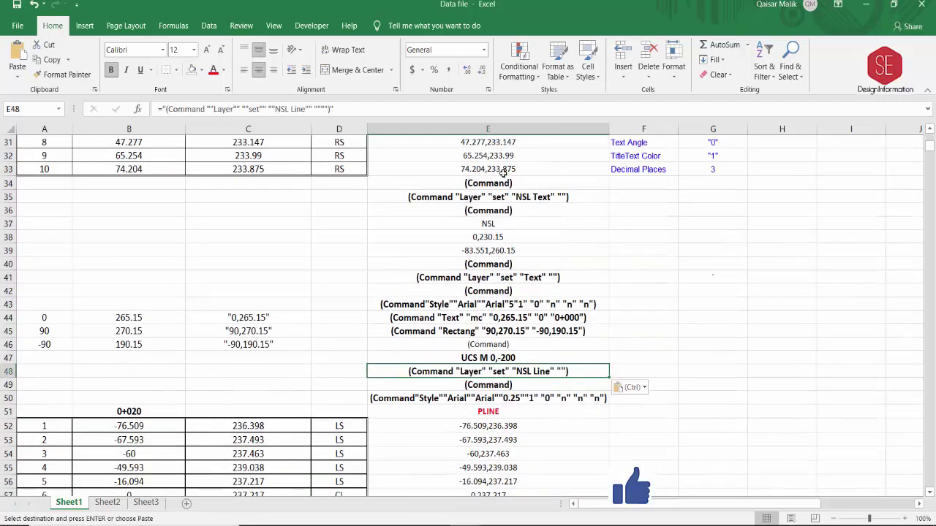
# Copy the (Command) and NSL Text layer lines from E34:E35 into E62:E63.
pyautogui.scroll(2, 508, 240)
pyautogui.scroll(2, 508, 240)
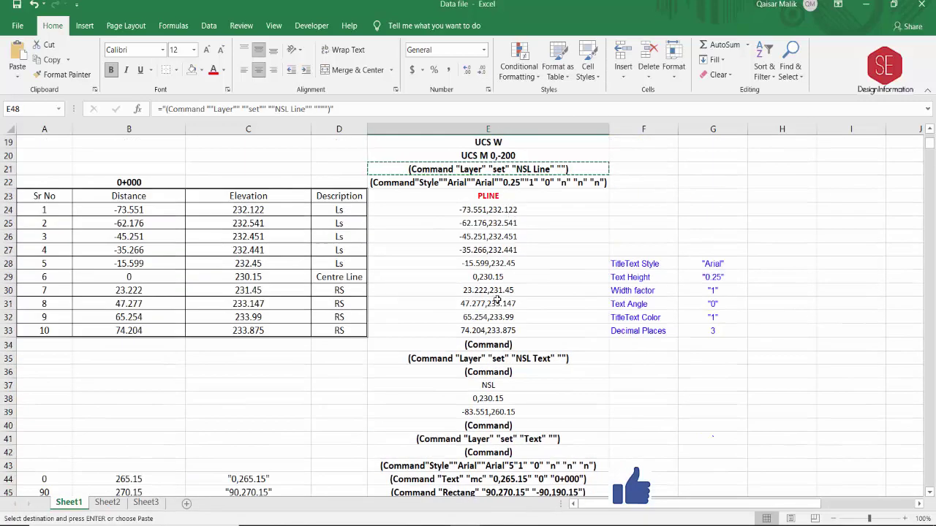
pyautogui.moveTo(487, 345); pyautogui.dragTo(495, 359)
pyautogui.rightClick(496, 359)
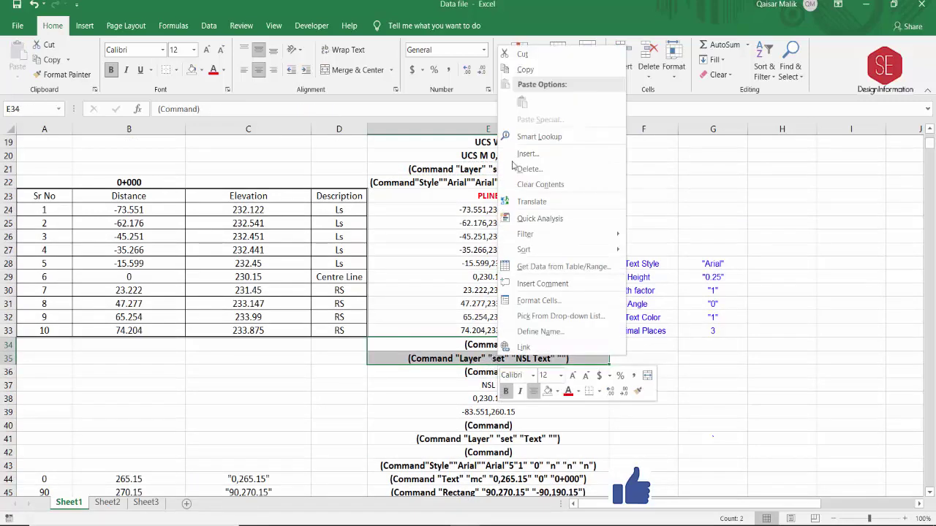
pyautogui.click(525, 69)
pyautogui.scroll(-6, 477, 376)
pyautogui.scroll(-1, 478, 376)
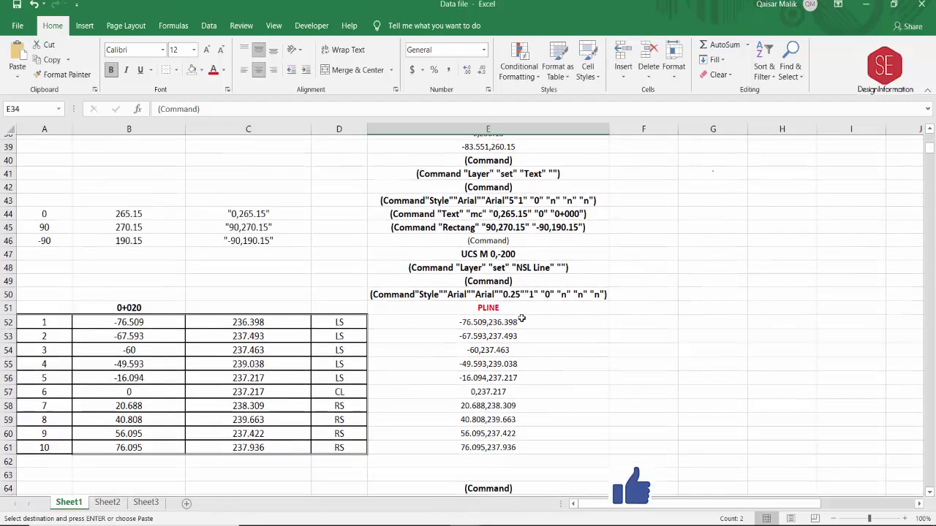
pyautogui.scroll(-2, 478, 376)
pyautogui.click(473, 363)
pyautogui.rightClick(473, 363)
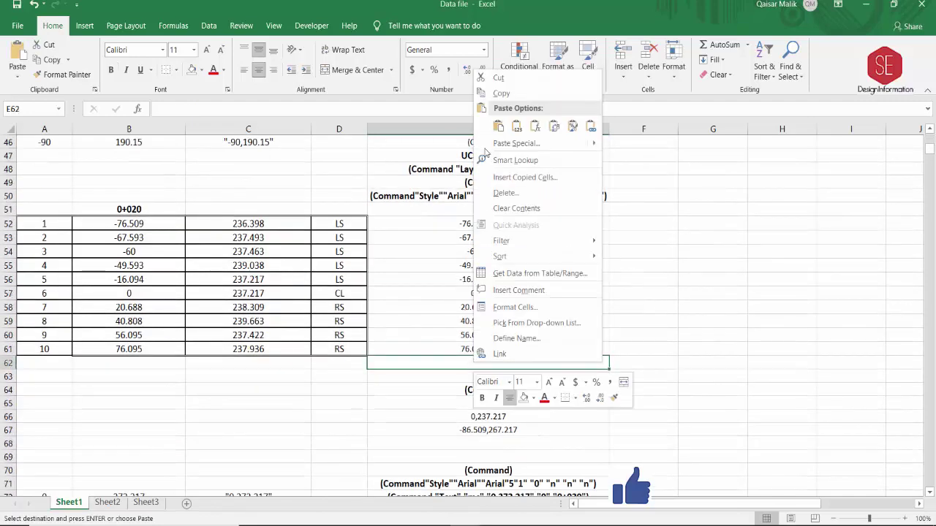
pyautogui.click(494, 128)
# Copy the (Command) and Text layer lines from E40:E41 into E68:E69.
pyautogui.scroll(-4, 577, 258)
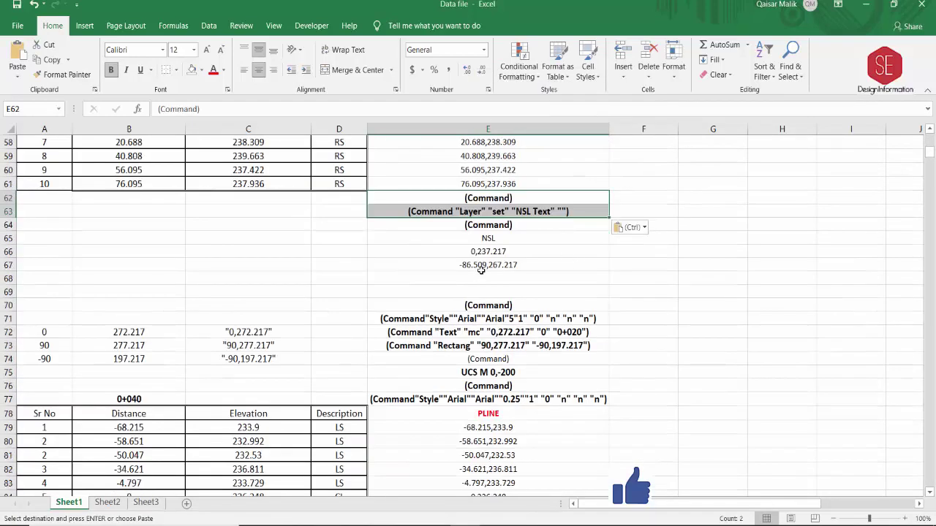
pyautogui.scroll(6, 481, 270)
pyautogui.scroll(1, 519, 249)
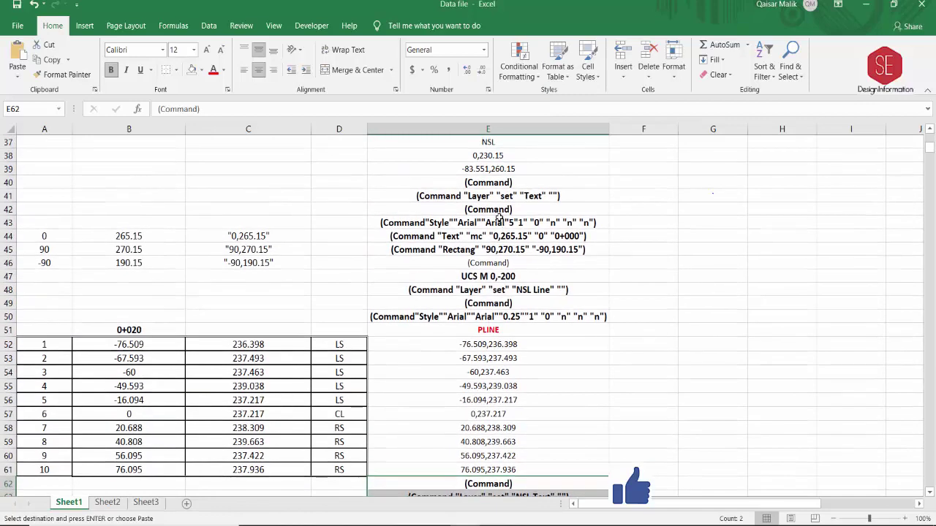
pyautogui.moveTo(498, 183); pyautogui.dragTo(497, 194)
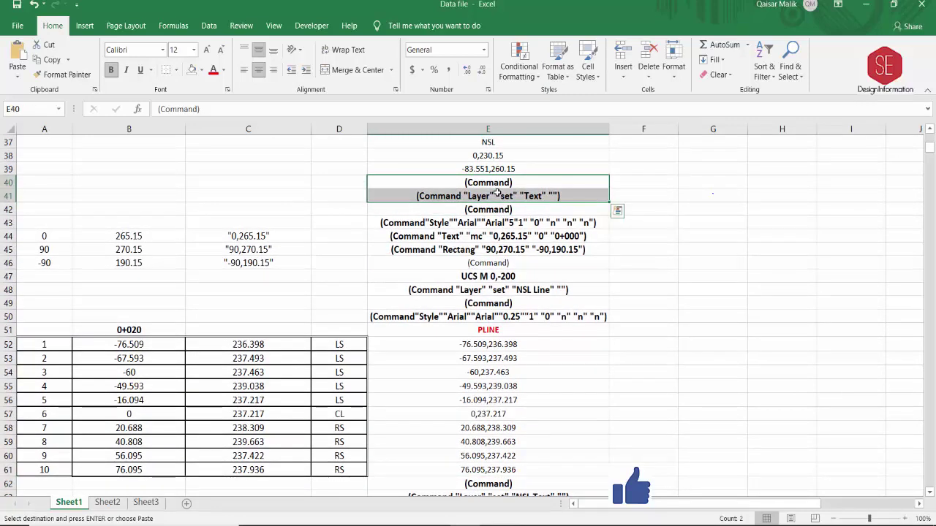
pyautogui.rightClick(497, 194)
pyautogui.click(578, 215)
pyautogui.scroll(-5, 476, 340)
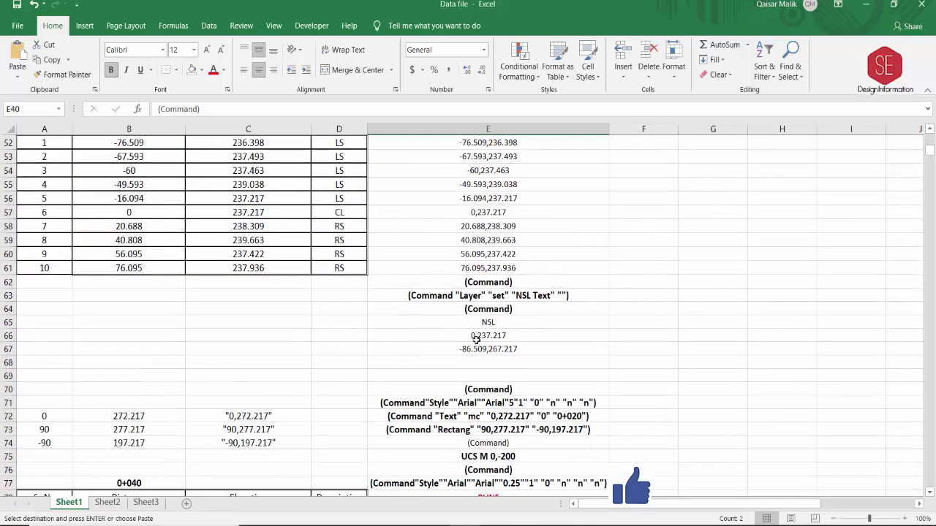
pyautogui.click(477, 366)
pyautogui.rightClick(477, 366)
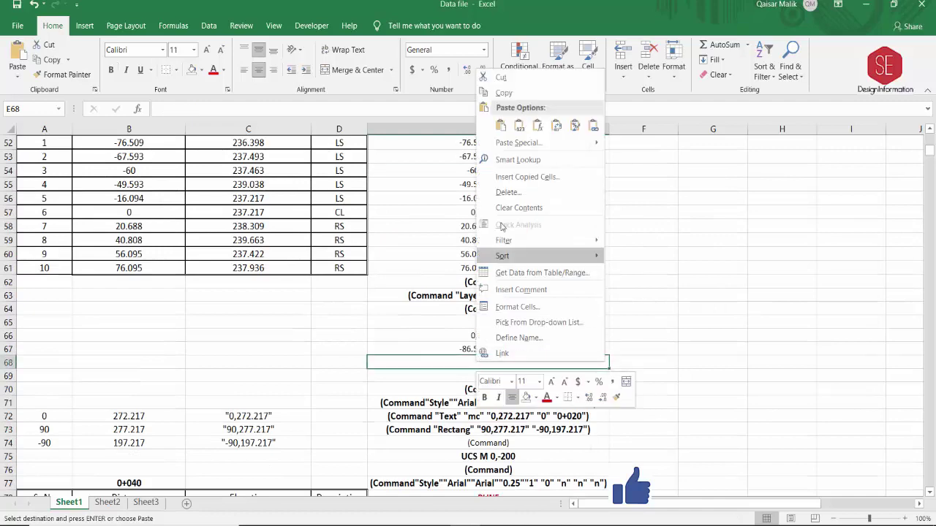
pyautogui.click(504, 116)
pyautogui.scroll(-1, 496, 351)
pyautogui.click(516, 348)
pyautogui.scroll(-5, 516, 351)
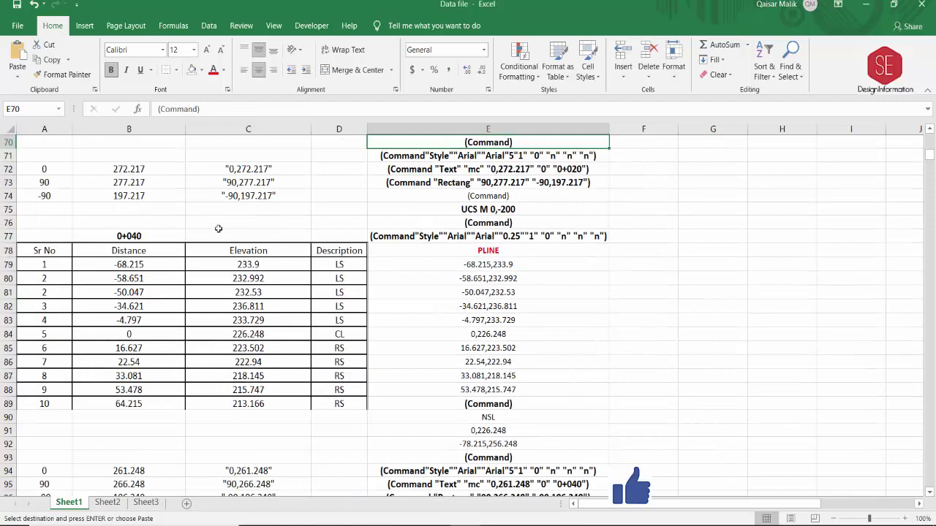
# Insert a blank row at row 76 and two blank rows at rows 91–92.
pyautogui.click(9, 223)
pyautogui.rightClick(8, 223)
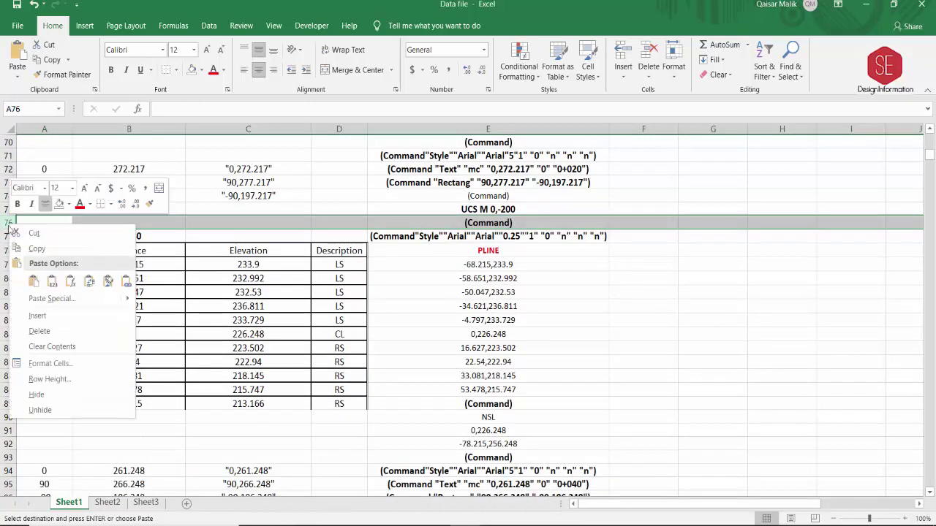
pyautogui.click(30, 316)
pyautogui.scroll(-3, 468, 316)
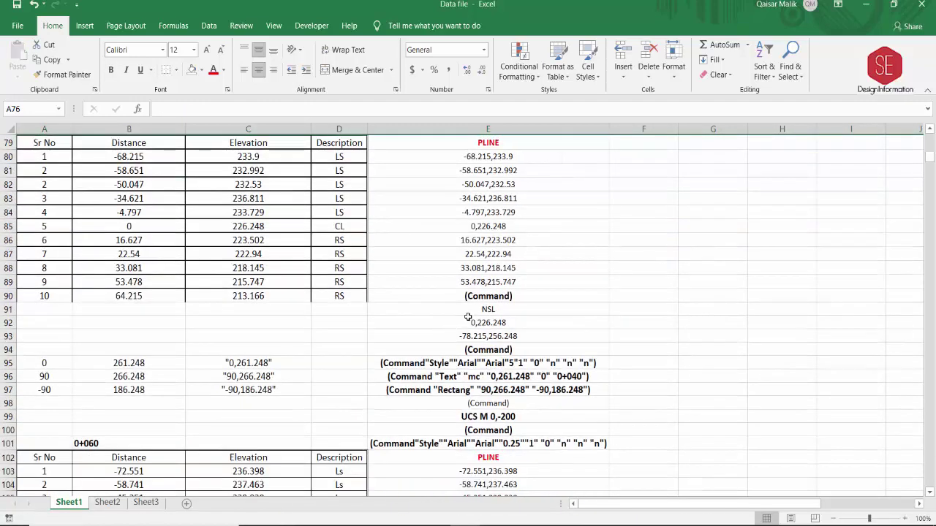
pyautogui.click(481, 298)
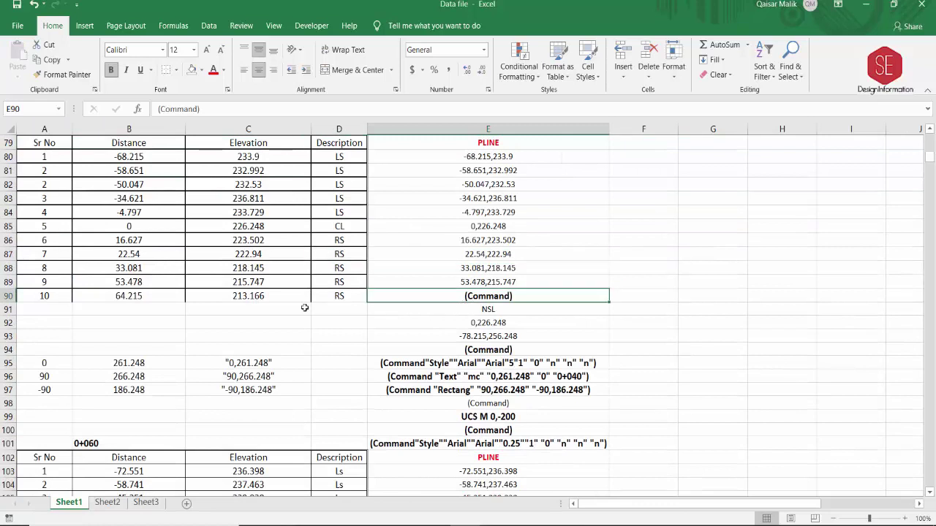
pyautogui.click(7, 308)
pyautogui.moveTo(9, 316); pyautogui.dragTo(8, 320)
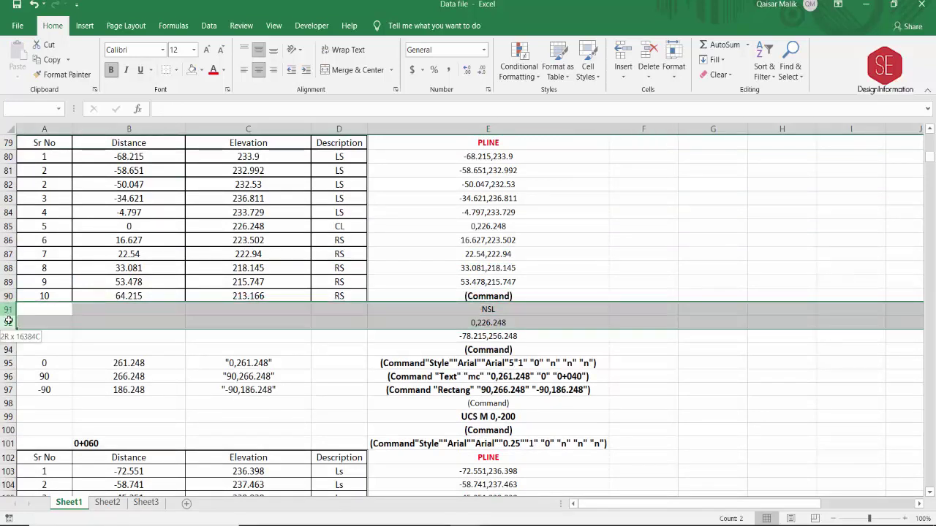
pyautogui.rightClick(10, 320)
pyautogui.click(39, 410)
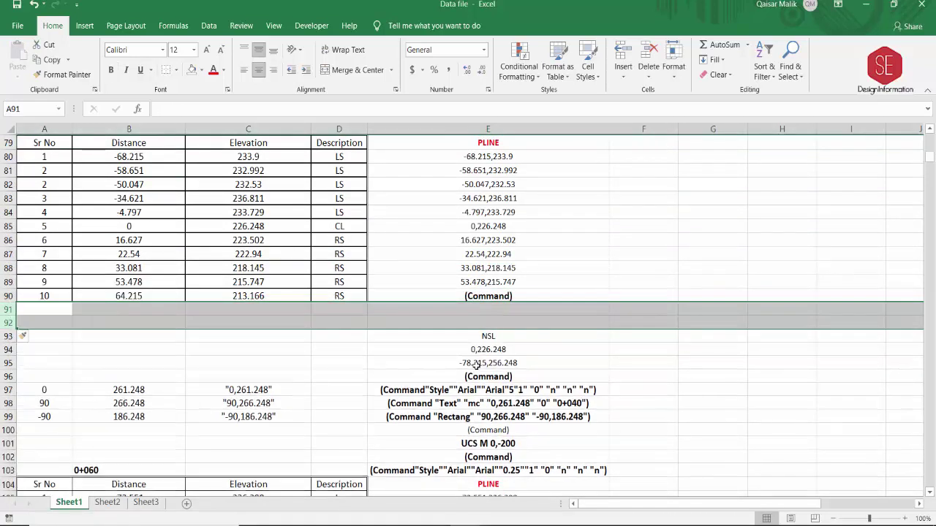
# Insert two blank rows at rows 96–97 in the 0+040 block.
pyautogui.scroll(-2, 488, 333)
pyautogui.click(500, 294)
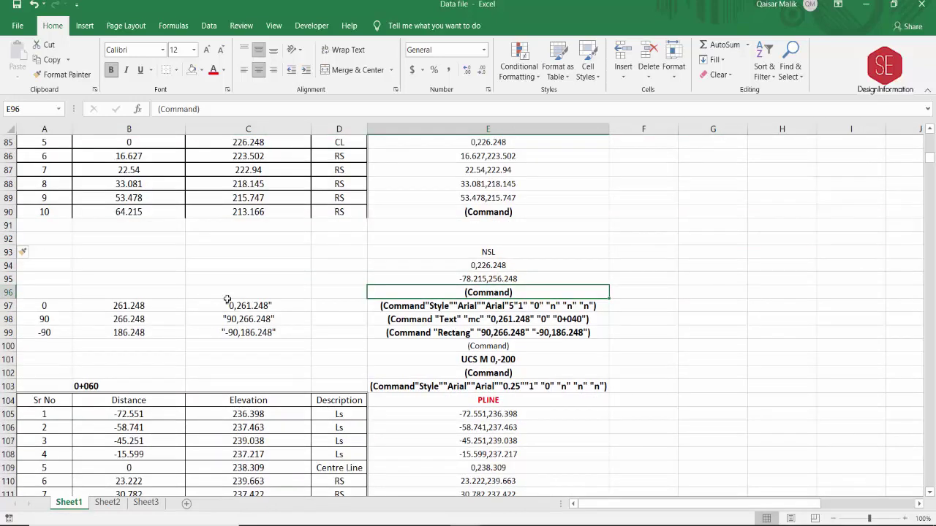
pyautogui.moveTo(9, 293); pyautogui.dragTo(9, 306)
pyautogui.rightClick(13, 301)
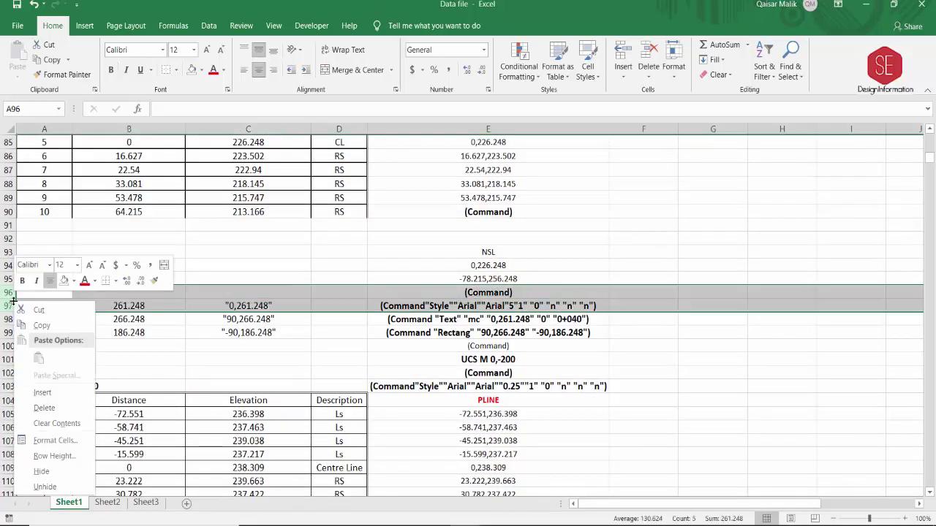
pyautogui.click(41, 393)
pyautogui.click(526, 300)
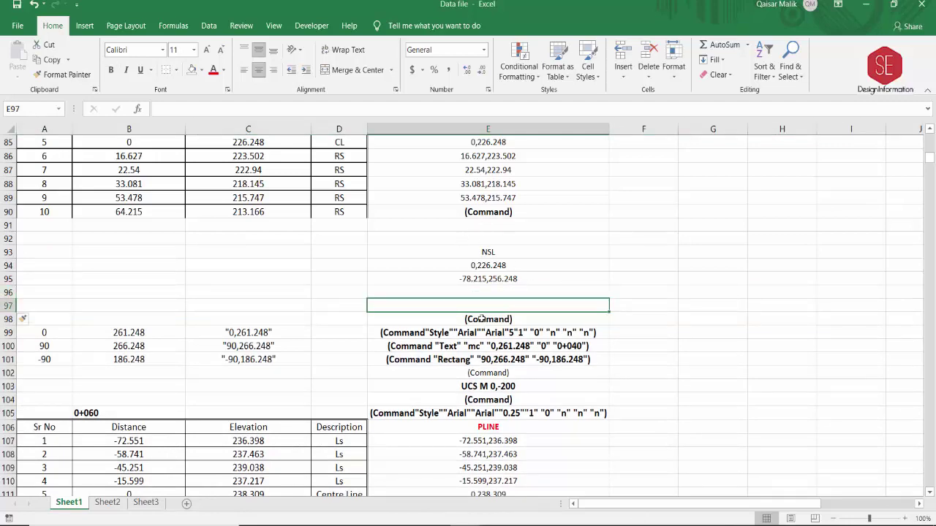
pyautogui.scroll(7, 482, 319)
# Copy the NSL Line layer command from E48 into E76.
pyautogui.scroll(1, 481, 319)
pyautogui.scroll(6, 475, 292)
pyautogui.click(463, 211)
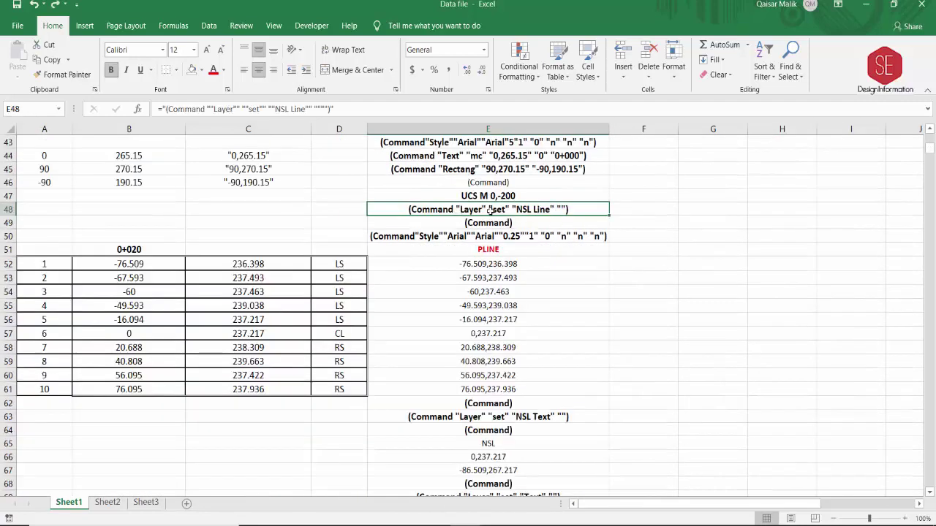
pyautogui.rightClick(492, 210)
pyautogui.click(512, 240)
pyautogui.scroll(-6, 536, 277)
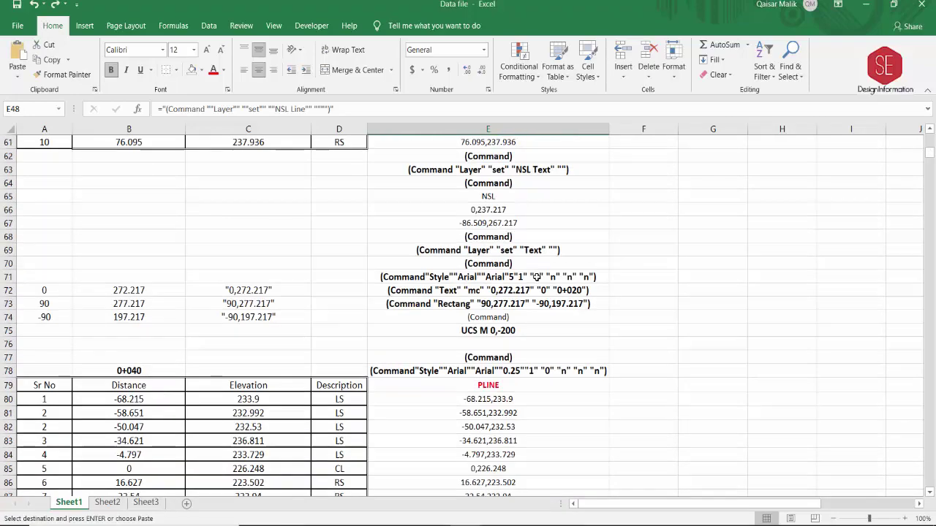
pyautogui.click(491, 343)
pyautogui.rightClick(491, 345)
pyautogui.click(515, 108)
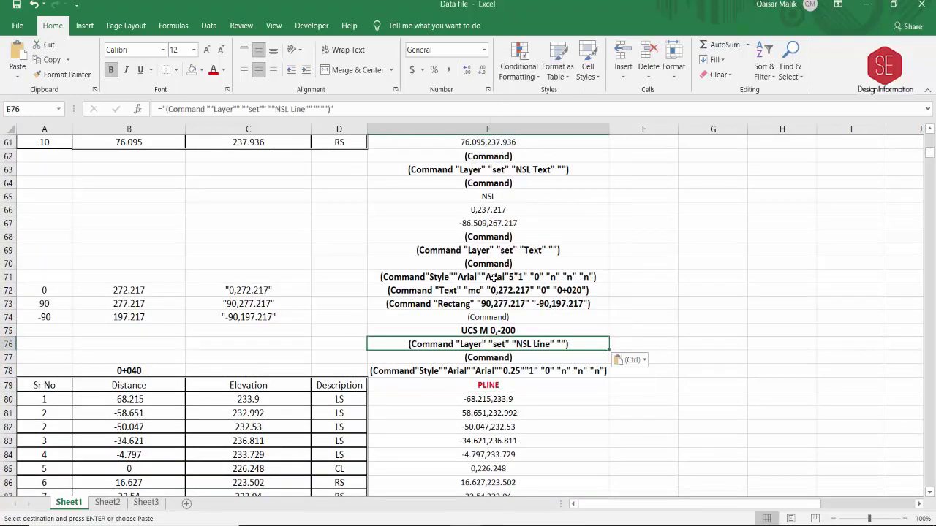
# Copy the NSL Text layer command pair from E63:E64 into E91:E92.
pyautogui.scroll(2, 495, 277)
pyautogui.scroll(3, 495, 277)
pyautogui.scroll(-3, 490, 275)
pyautogui.click(515, 268)
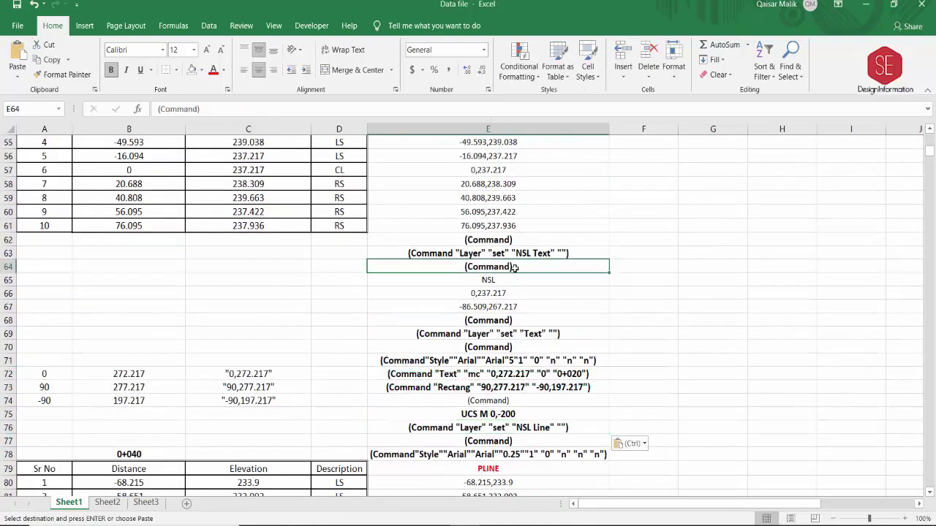
pyautogui.press('Up')
pyautogui.press('Up')
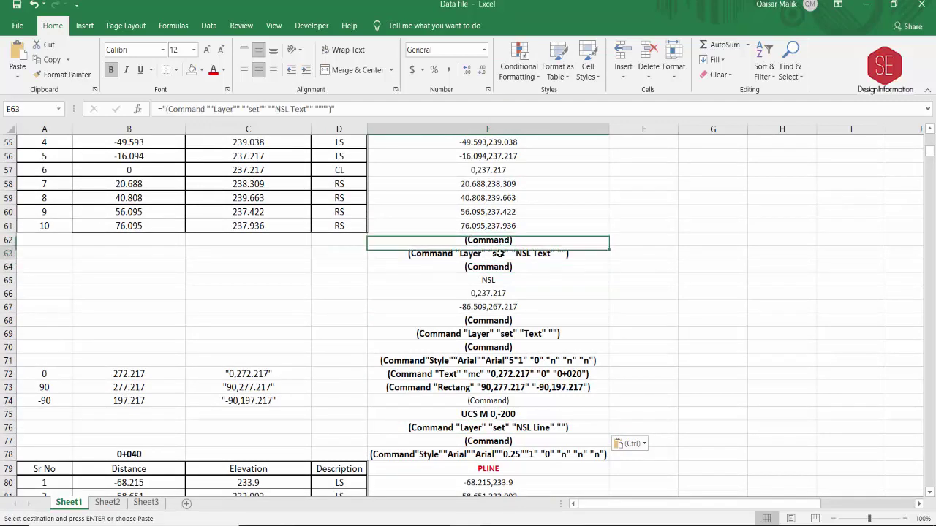
pyautogui.moveTo(496, 254); pyautogui.dragTo(502, 267)
pyautogui.rightClick(502, 267)
pyautogui.click(534, 237)
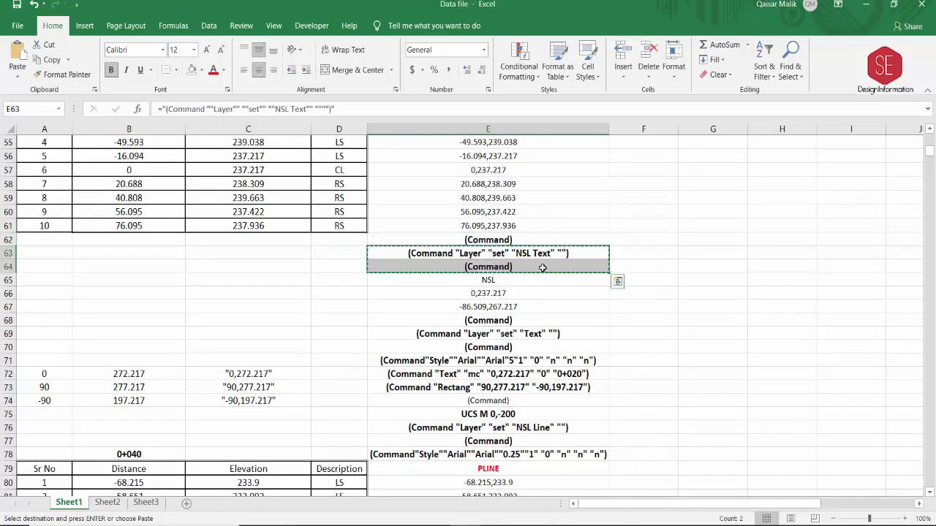
pyautogui.scroll(-4, 512, 293)
pyautogui.scroll(-2, 507, 307)
pyautogui.click(476, 394)
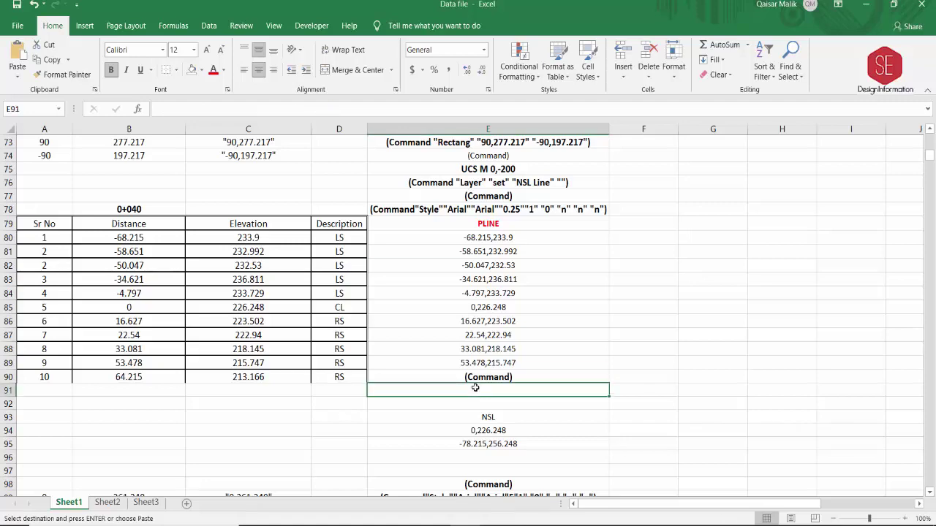
pyautogui.rightClick(476, 394)
pyautogui.click(500, 150)
# Copy the Text layer command pair from E68:E69 into E96:E97.
pyautogui.scroll(-3, 519, 220)
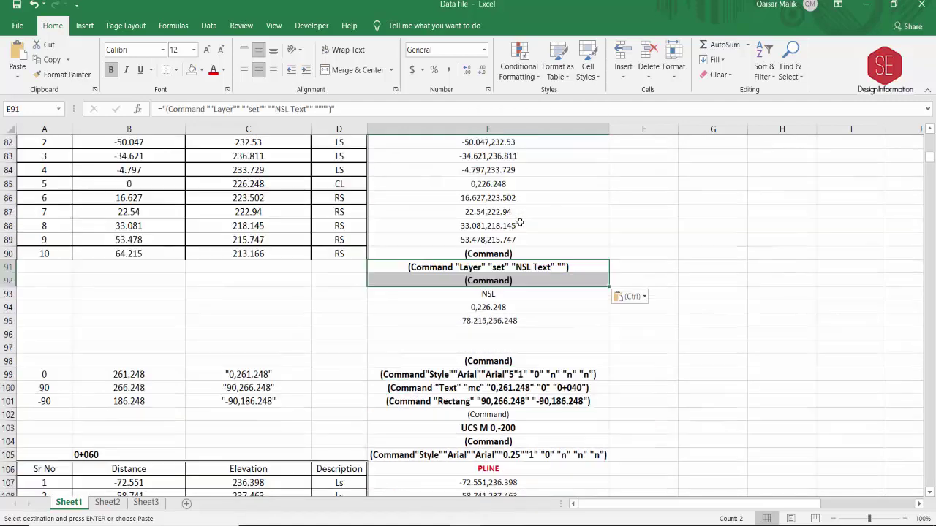
pyautogui.click(487, 333)
pyautogui.scroll(5, 487, 334)
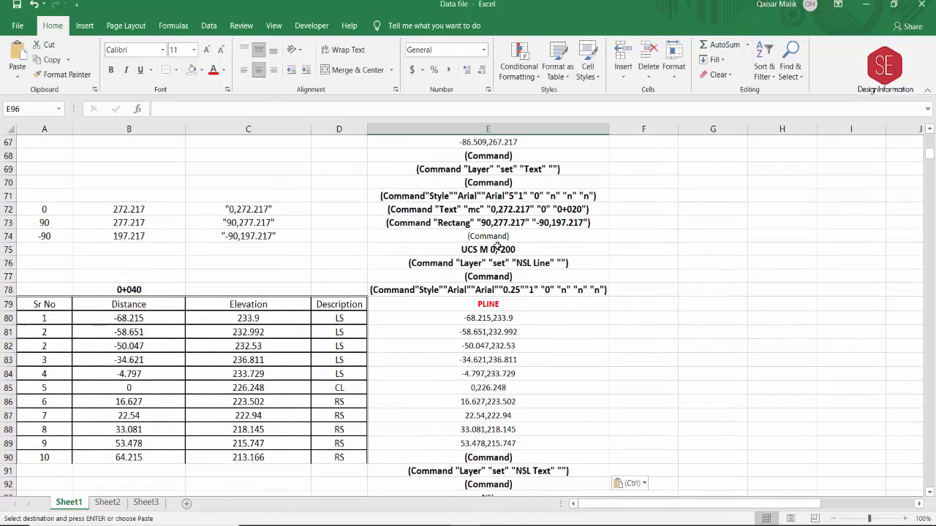
pyautogui.click(514, 249)
pyautogui.scroll(1, 510, 247)
pyautogui.click(497, 209)
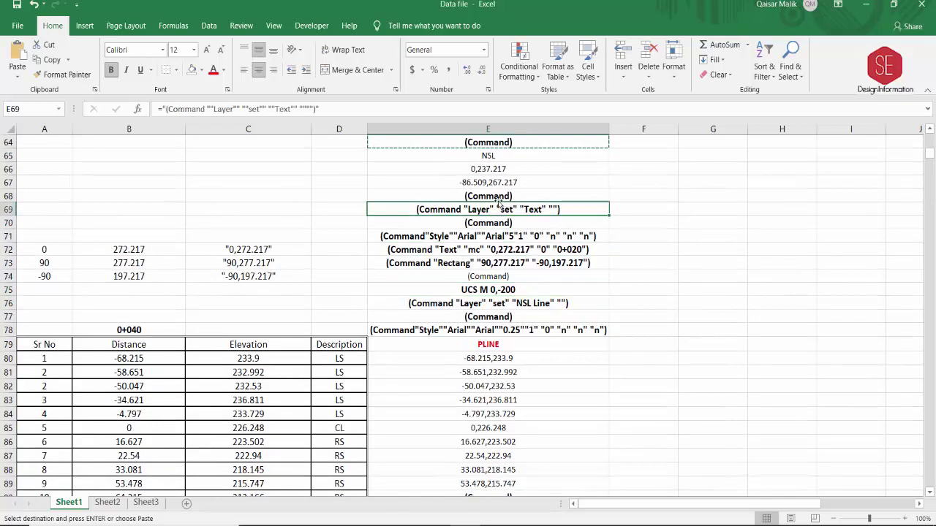
pyautogui.click(497, 223)
pyautogui.press('Up')
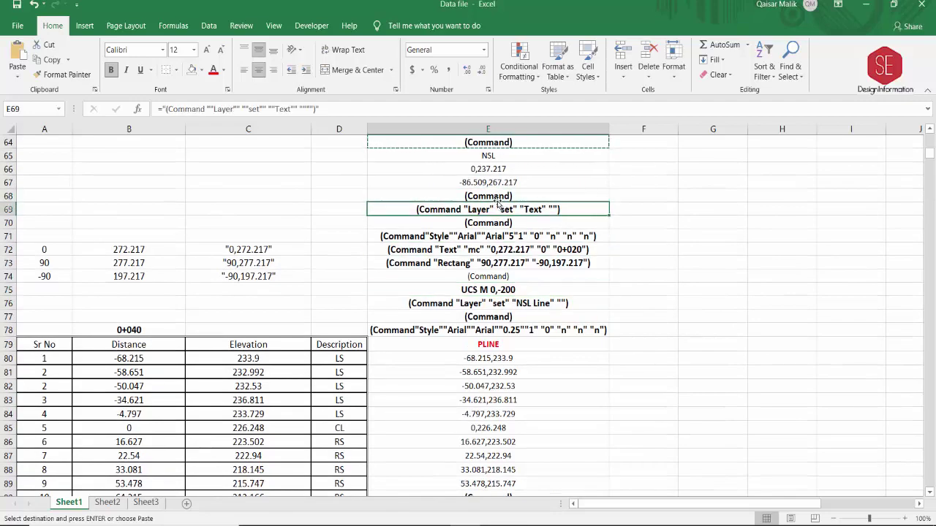
pyautogui.moveTo(497, 197); pyautogui.dragTo(496, 210)
pyautogui.rightClick(499, 209)
pyautogui.click(523, 231)
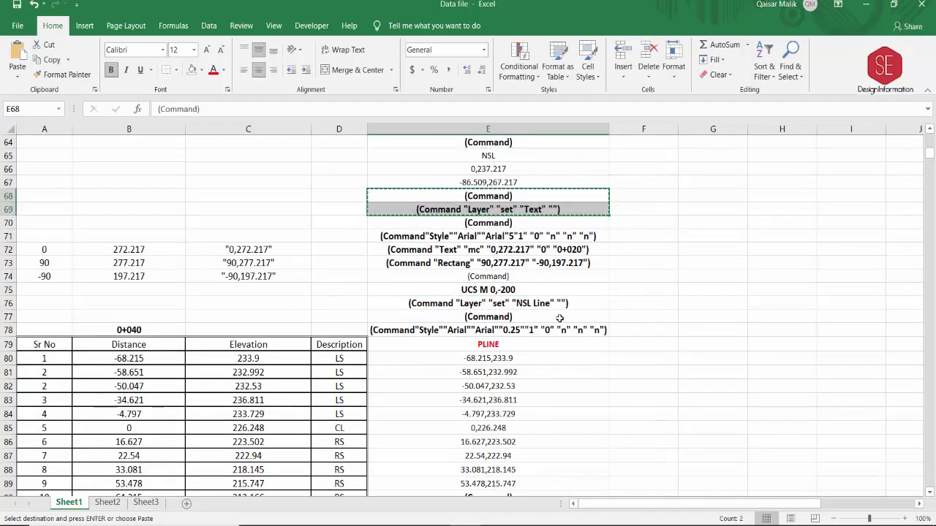
pyautogui.scroll(-8, 559, 318)
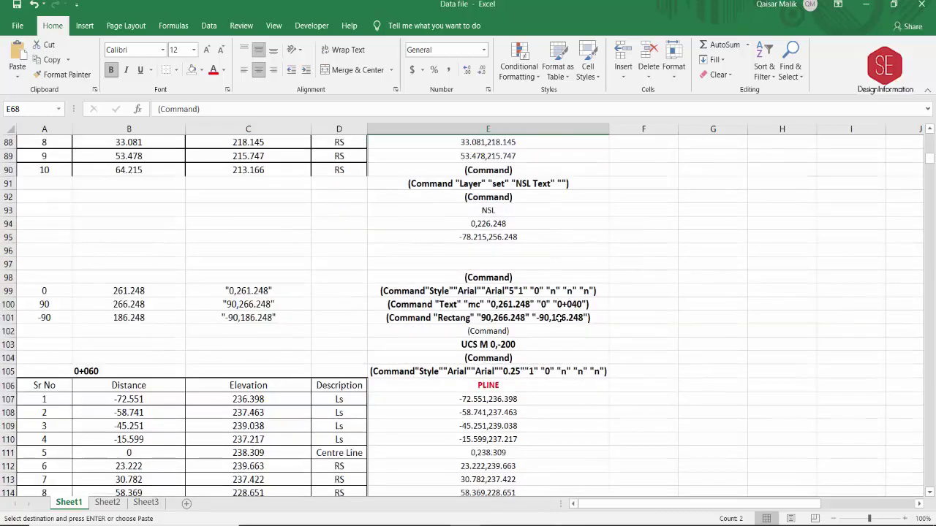
pyautogui.rightClick(453, 252)
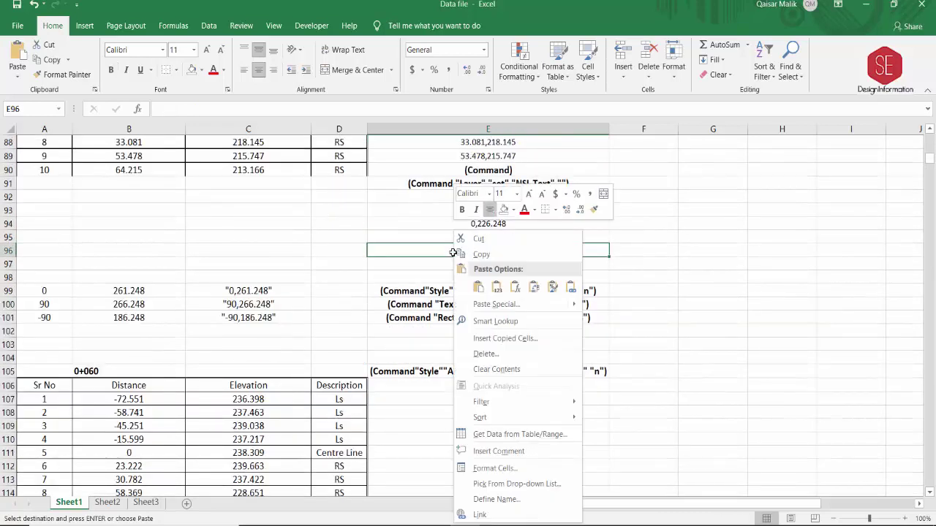
pyautogui.click(479, 226)
pyautogui.click(497, 264)
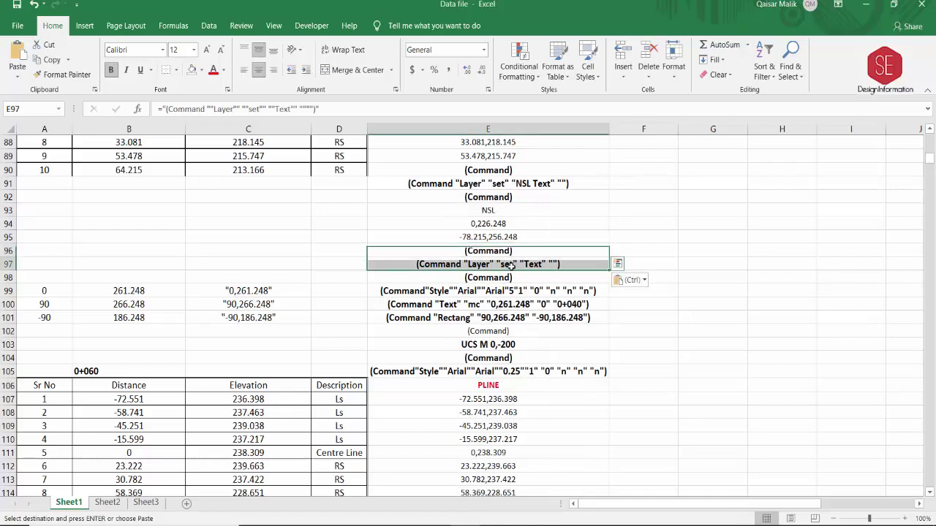
pyautogui.scroll(2, 519, 272)
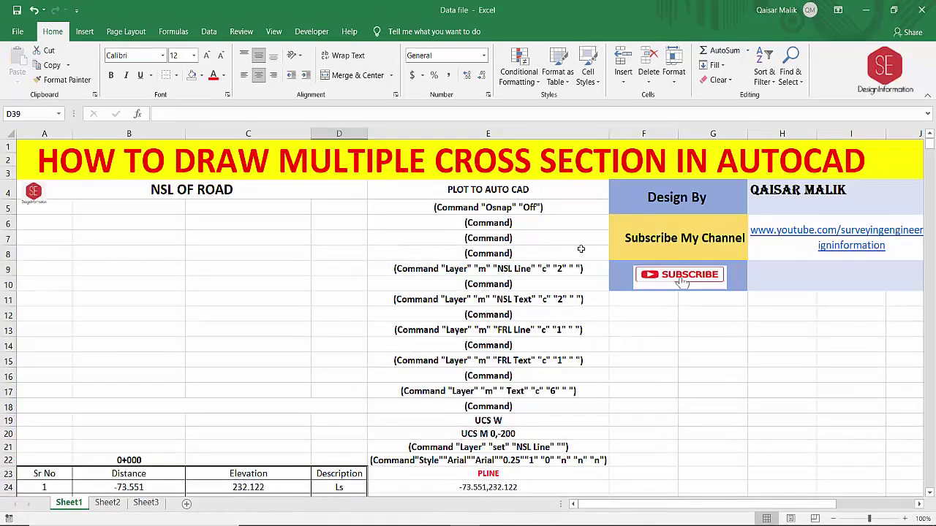
pyautogui.scroll(-2, 581, 249)
# Delete the old DataRange name in Name Manager.
pyautogui.scroll(2, 517, 248)
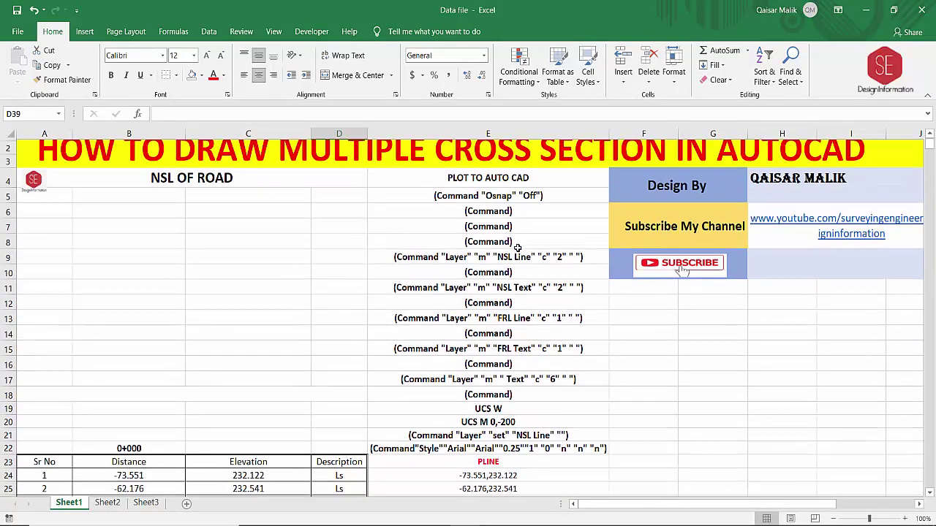
pyautogui.scroll(1, 517, 247)
pyautogui.click(58, 115)
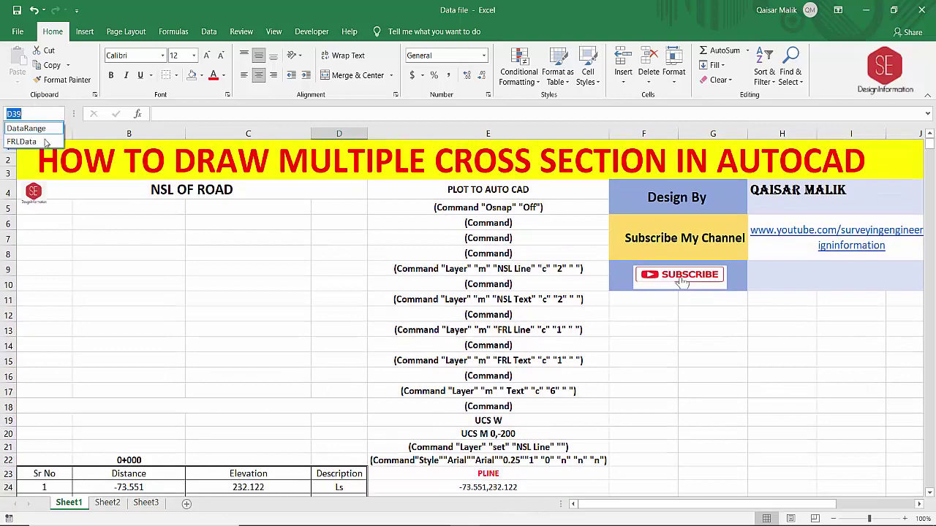
pyautogui.click(26, 129)
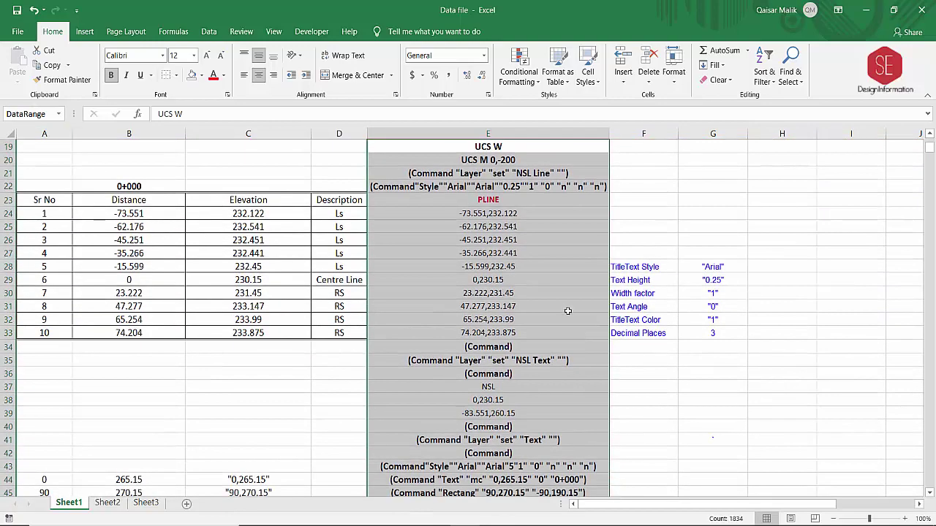
pyautogui.scroll(4, 515, 344)
pyautogui.scroll(2, 513, 338)
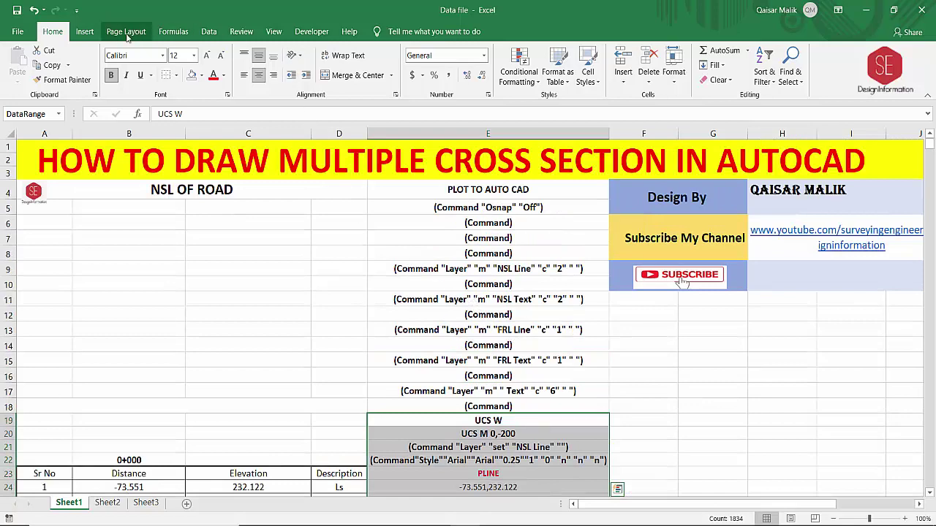
pyautogui.click(174, 31)
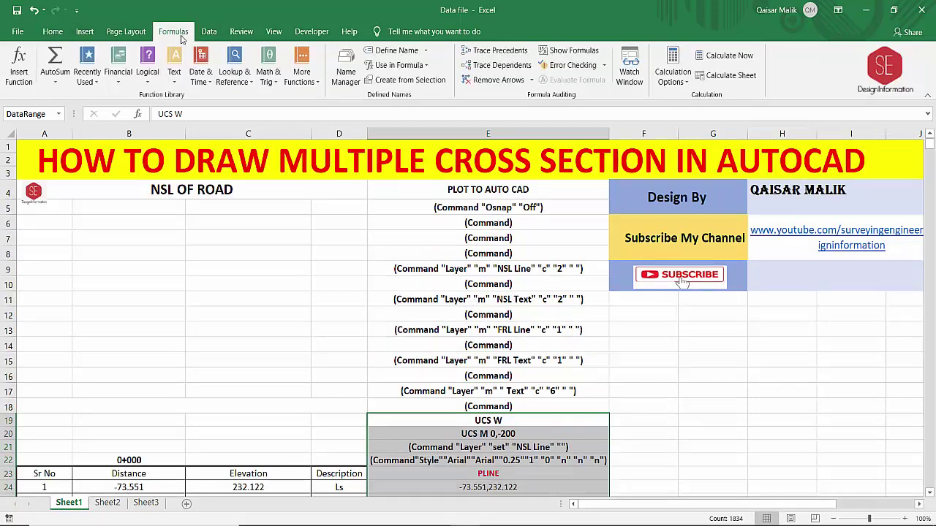
pyautogui.click(347, 72)
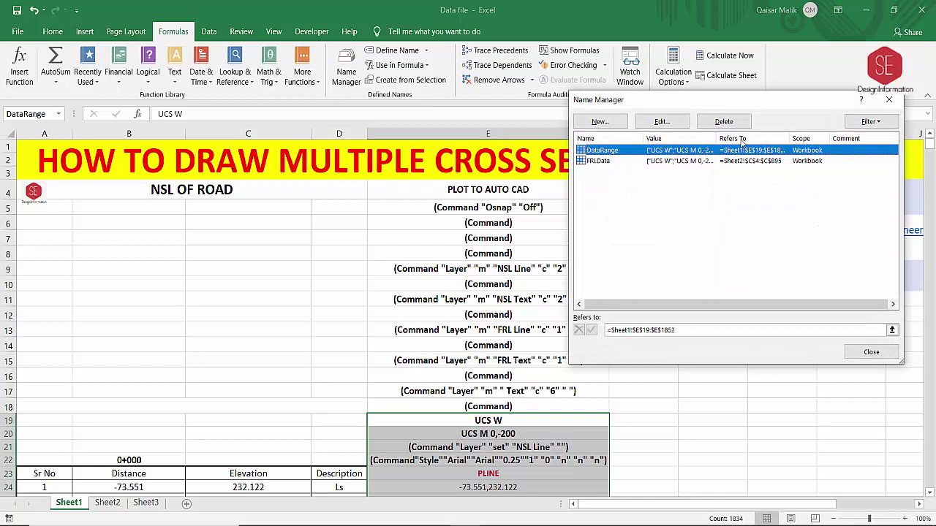
pyautogui.click(724, 121)
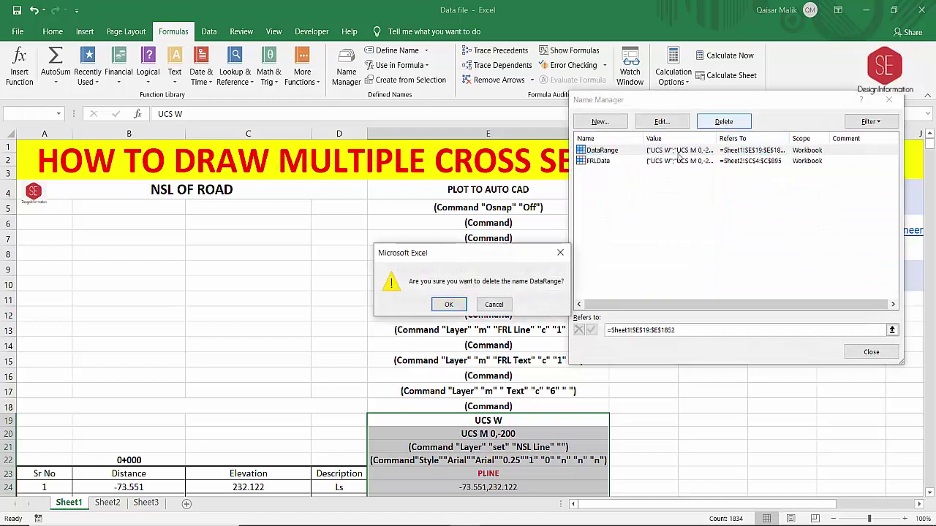
pyautogui.click(449, 304)
# Define a new DataRange name referring to Sheet1!$E$5:$E$1852.
pyautogui.click(604, 125)
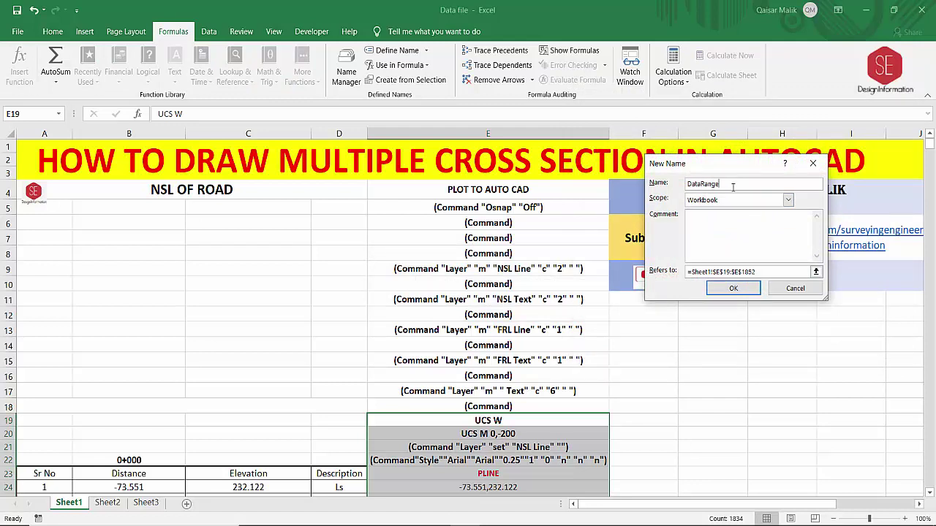
pyautogui.click(738, 272)
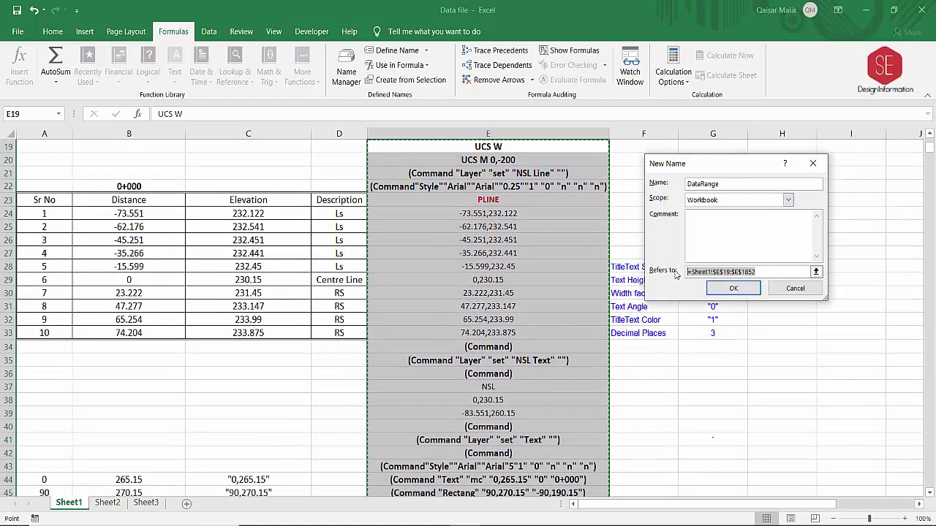
pyautogui.press('BackSpace')
pyautogui.scroll(5, 563, 248)
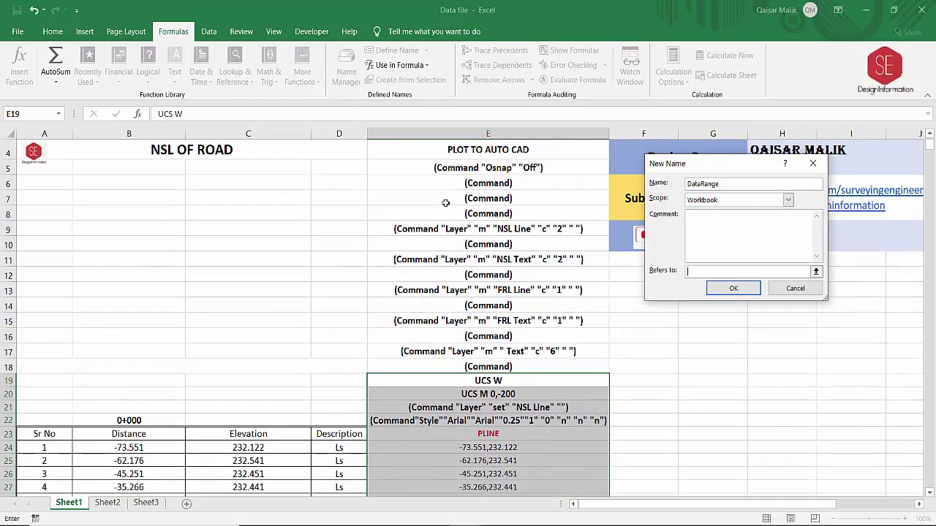
pyautogui.scroll(1, 453, 199)
pyautogui.moveTo(475, 207); pyautogui.dragTo(612, 488)
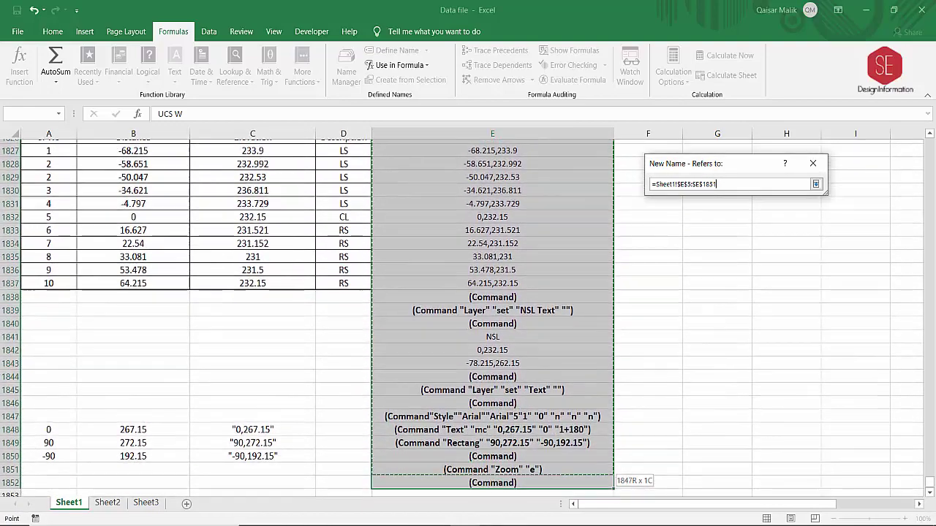
pyautogui.moveTo(613, 488); pyautogui.dragTo(607, 468)
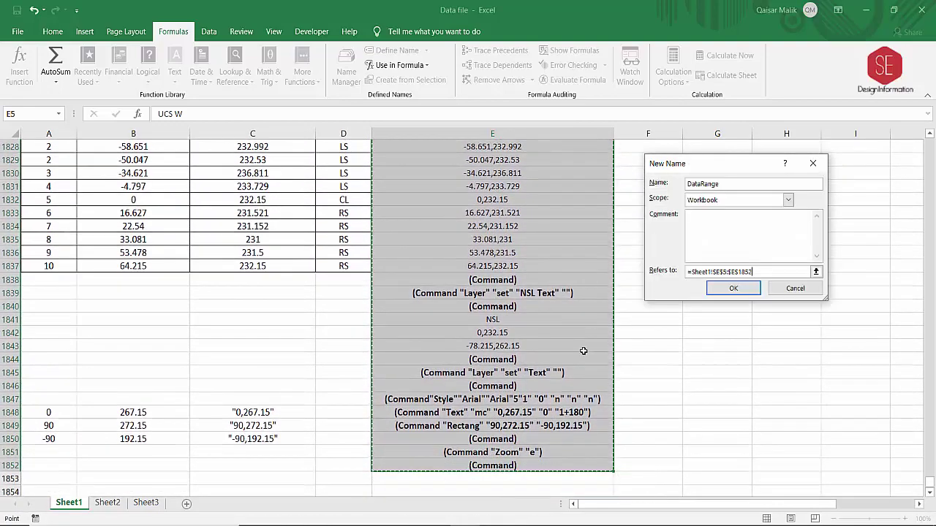
pyautogui.click(734, 288)
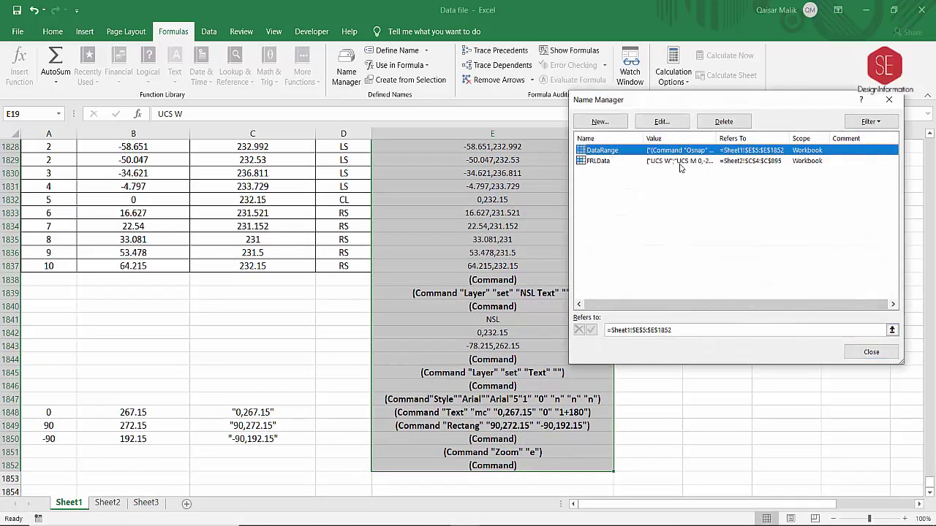
pyautogui.click(871, 351)
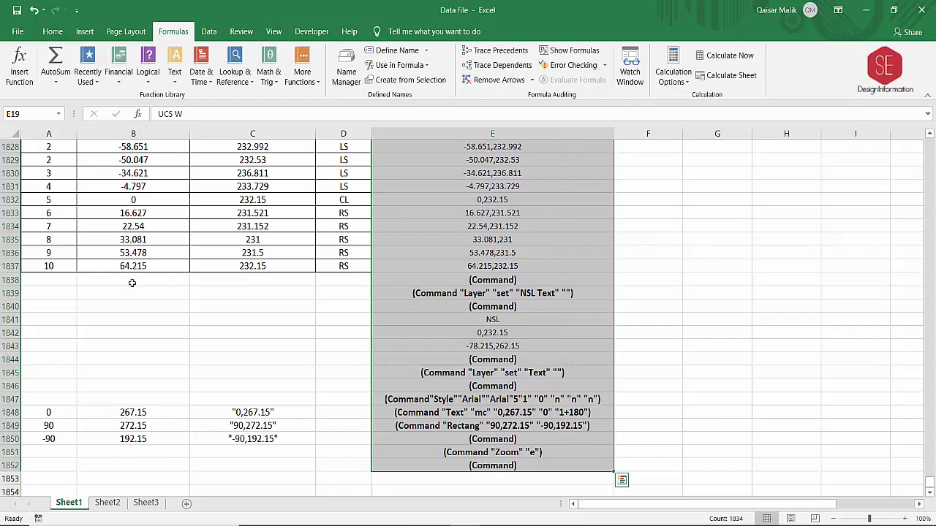
# Select DataRange from the Name Box, copy the column, and switch to AutoCAD 2016.
pyautogui.click(52, 32)
pyautogui.click(59, 114)
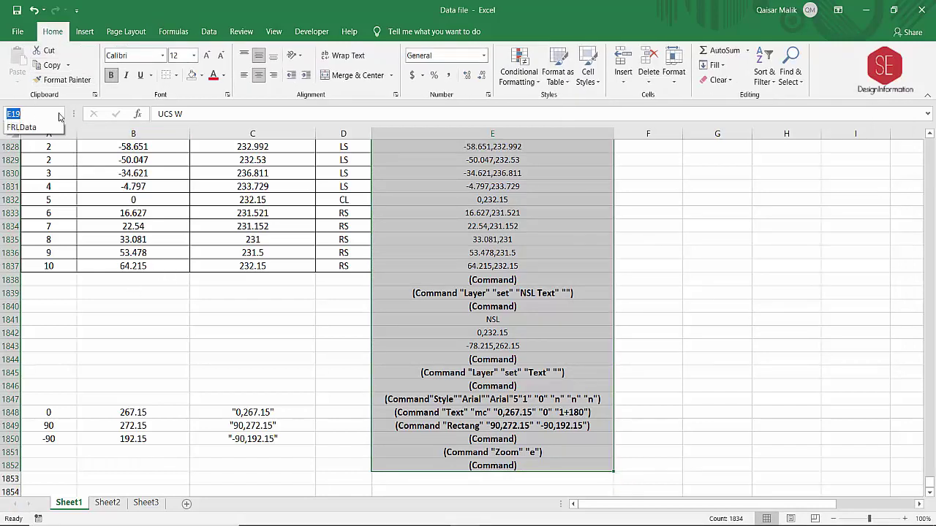
pyautogui.click(30, 125)
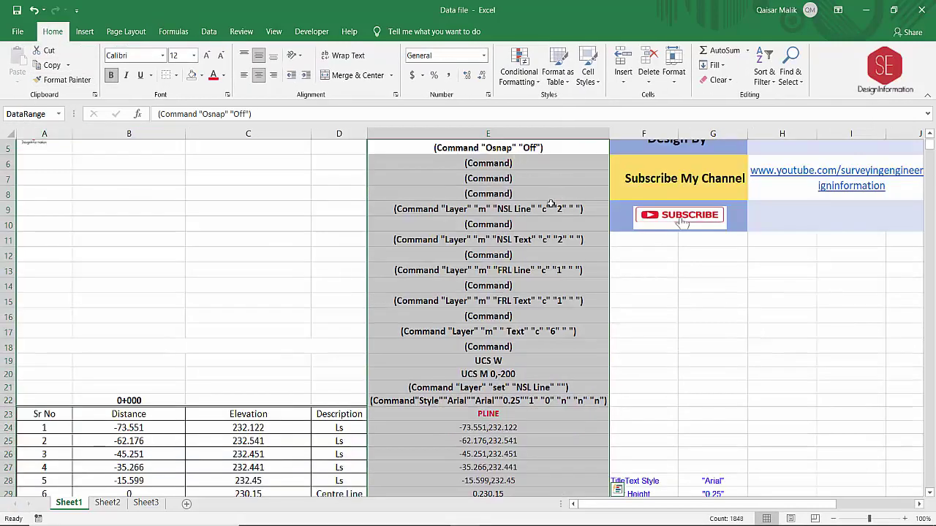
pyautogui.rightClick(498, 193)
pyautogui.click(531, 213)
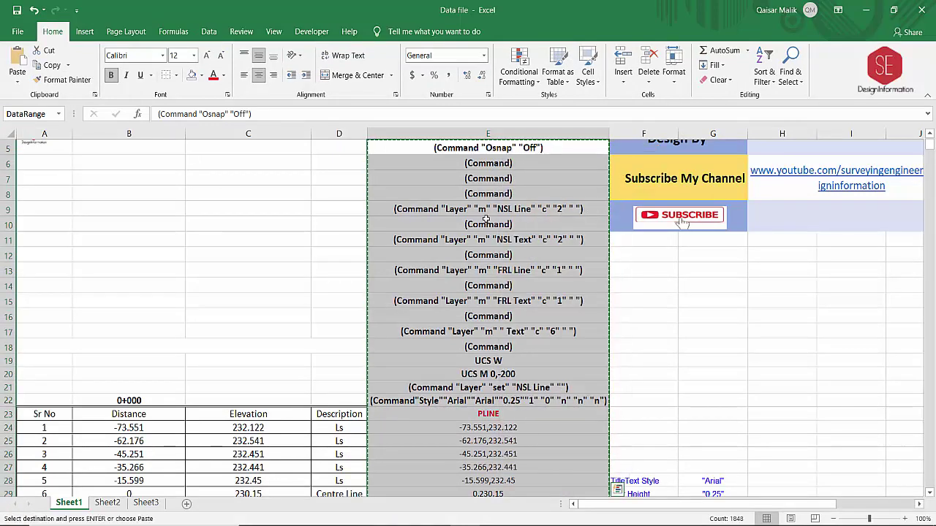
pyautogui.scroll(-8, 536, 204)
pyautogui.scroll(-8, 536, 204)
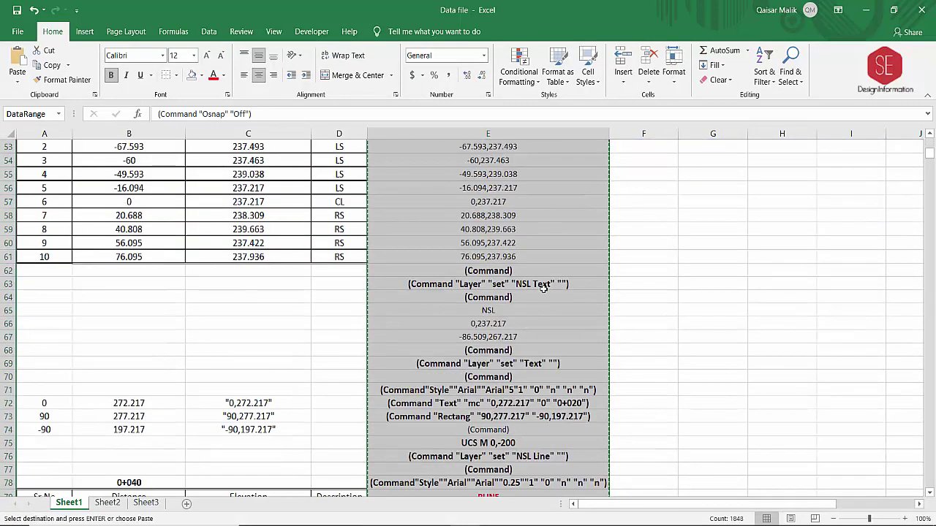
pyautogui.hotkey('alt', 'Tab')
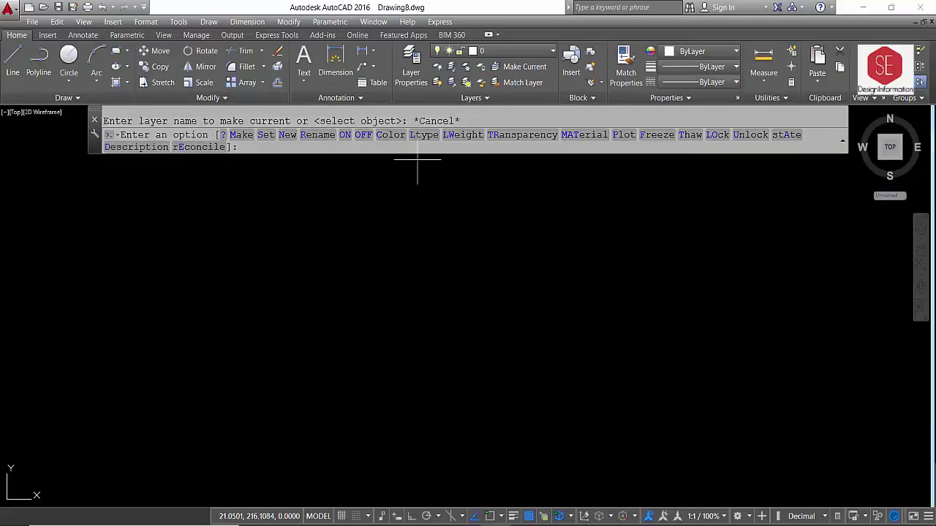
# Cancel the leftover layer prompt and start a new drawing from the template.
pyautogui.press('Escape')
pyautogui.press('Escape')
pyautogui.press('Escape')
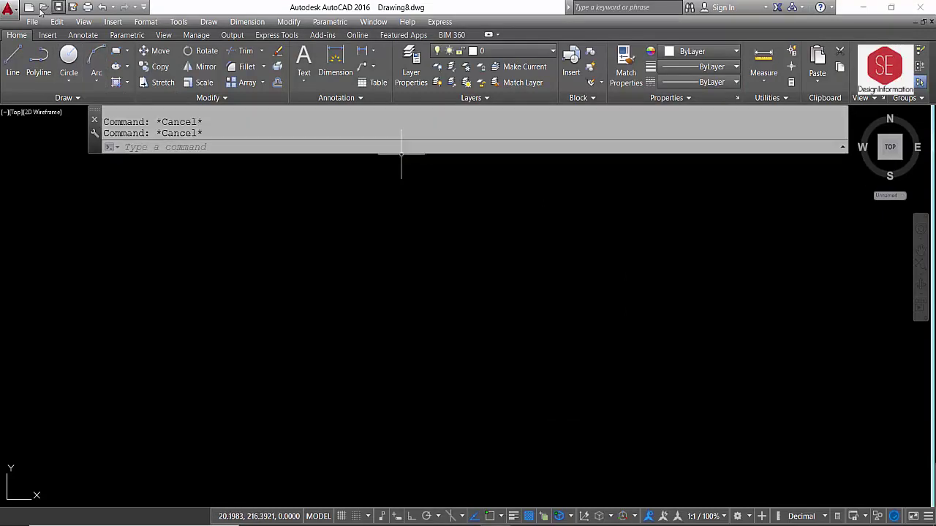
pyautogui.click(28, 8)
pyautogui.click(633, 387)
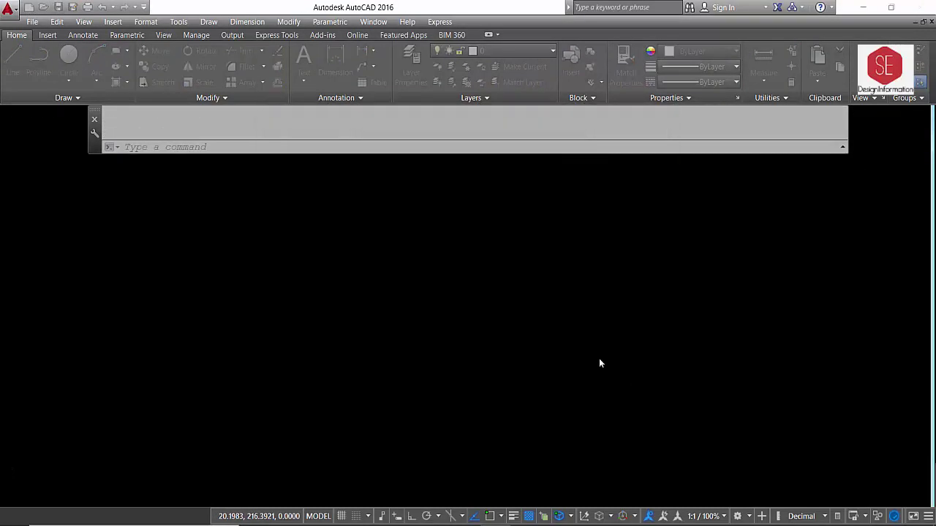
# Paste the copied Excel script into the command line to draw the cross-sections.
pyautogui.click(256, 149)
pyautogui.rightClick(178, 146)
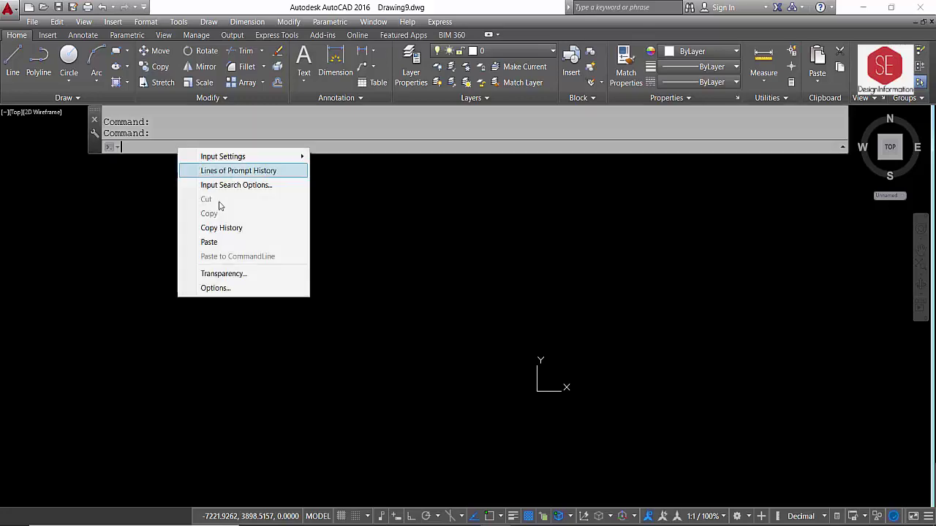
pyautogui.click(220, 247)
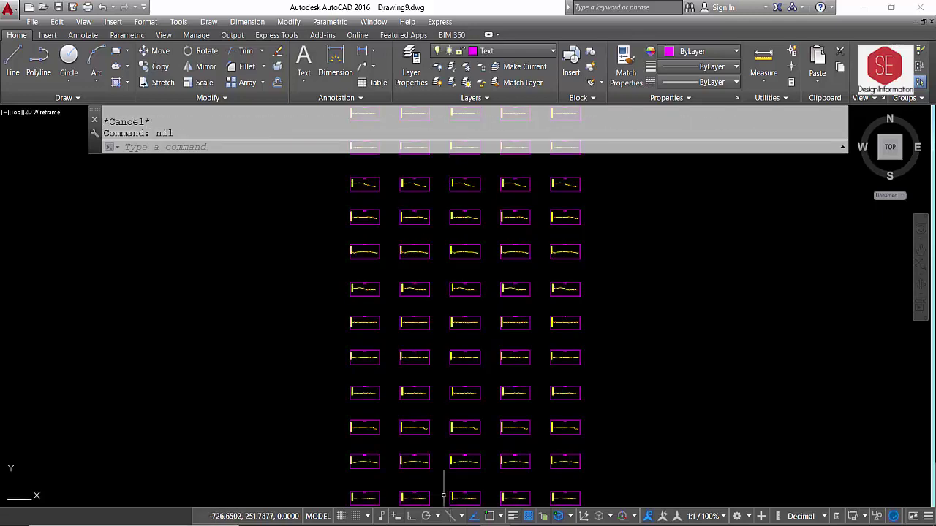
# Zoom and pan to inspect the lower-left cross-sections.
pyautogui.scroll(5, 375, 209)
pyautogui.scroll(2, 372, 198)
pyautogui.moveTo(372, 198); pyautogui.dragTo(413, 364, button='middle')
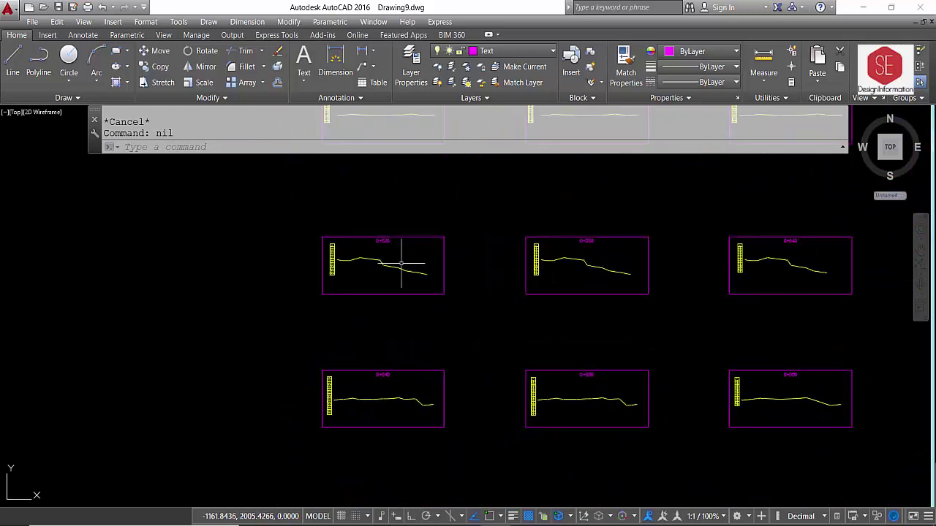
pyautogui.scroll(6, 375, 226)
pyautogui.scroll(-2, 339, 297)
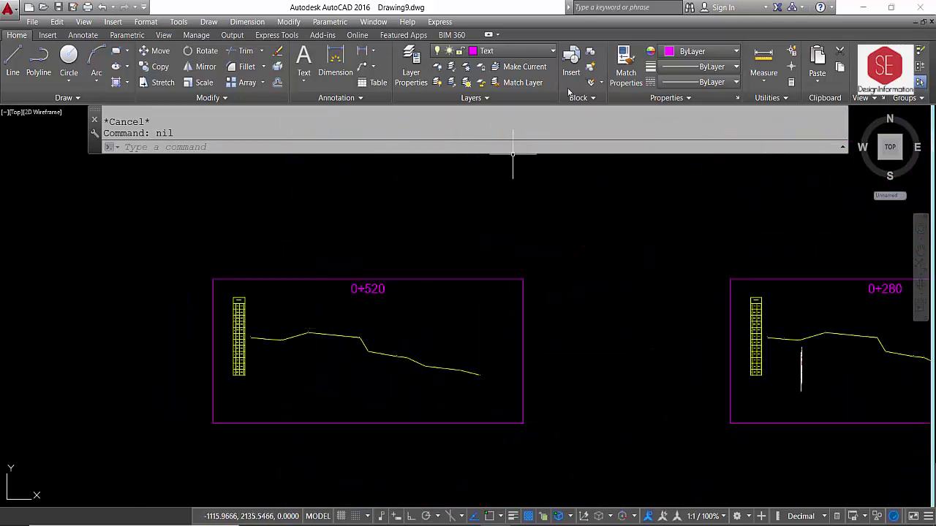
# Turn off the NSL Line layer to hide the yellow profile lines.
pyautogui.click(523, 55)
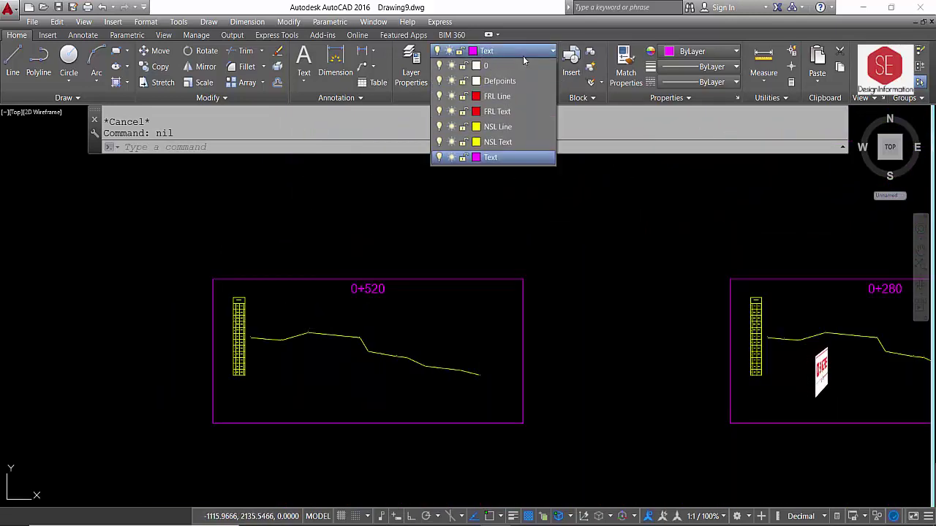
pyautogui.click(439, 127)
pyautogui.click(428, 228)
pyautogui.scroll(-4, 608, 242)
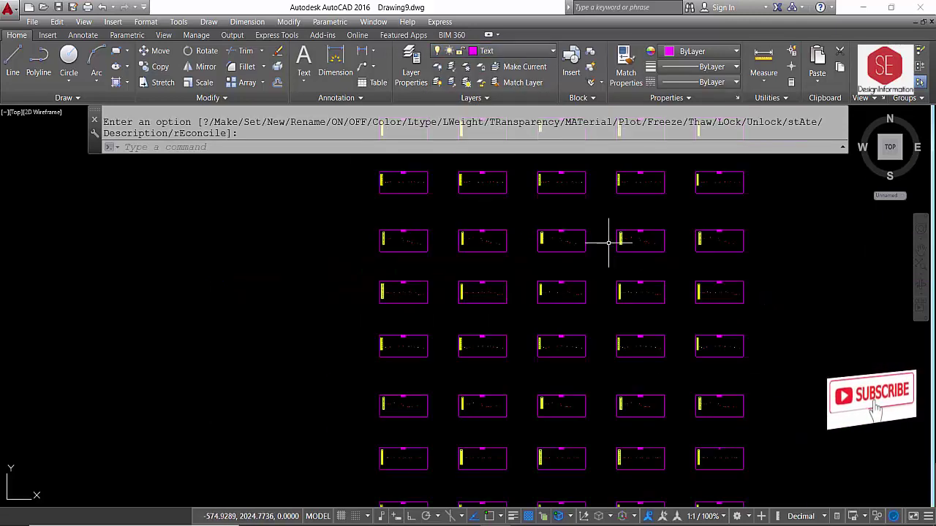
pyautogui.moveTo(585, 273); pyautogui.dragTo(560, 309, button='middle')
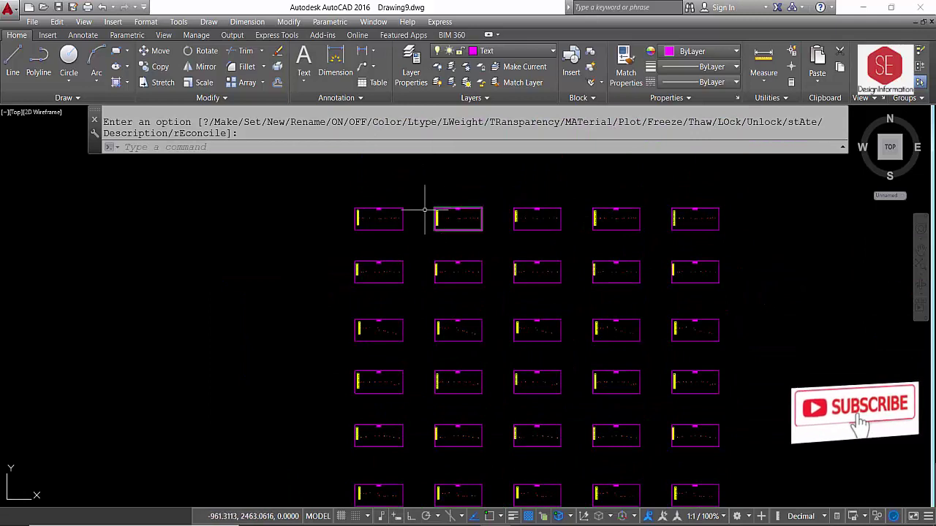
pyautogui.scroll(4, 424, 210)
# Turn off the NSL Text and Text layers, accepting the current-layer warning.
pyautogui.click(490, 54)
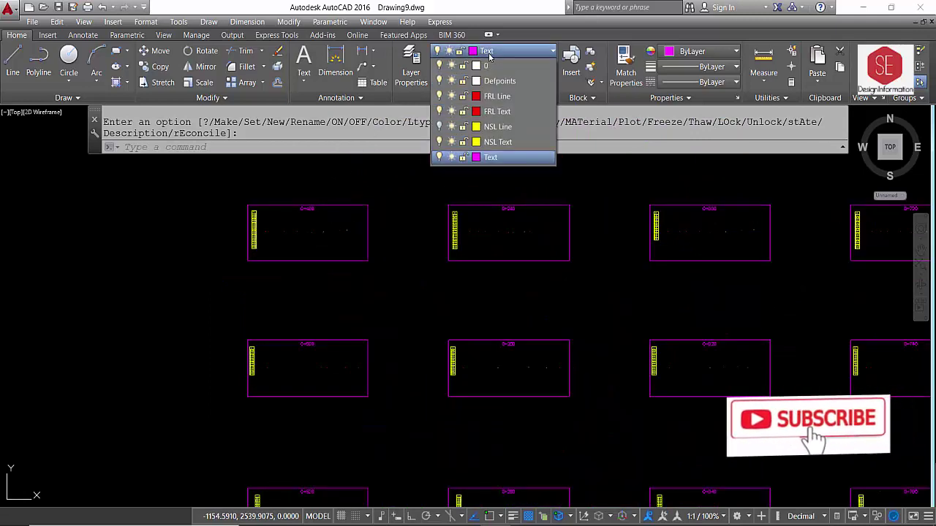
pyautogui.click(439, 142)
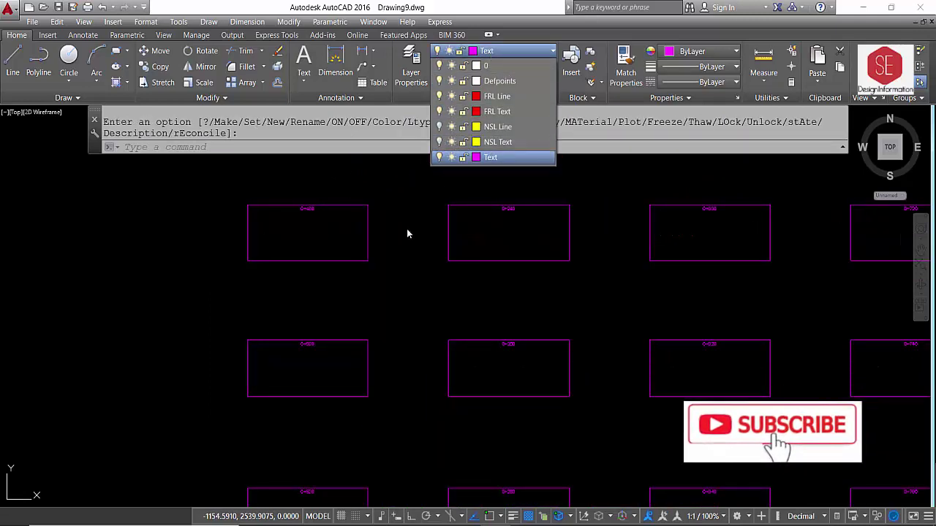
pyautogui.scroll(-1, 563, 241)
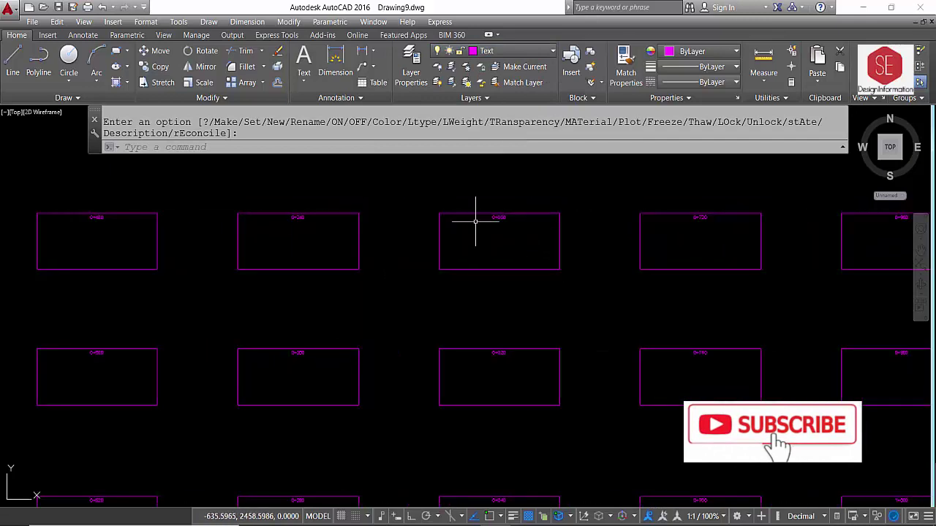
pyautogui.scroll(-1, 478, 217)
pyautogui.click(490, 51)
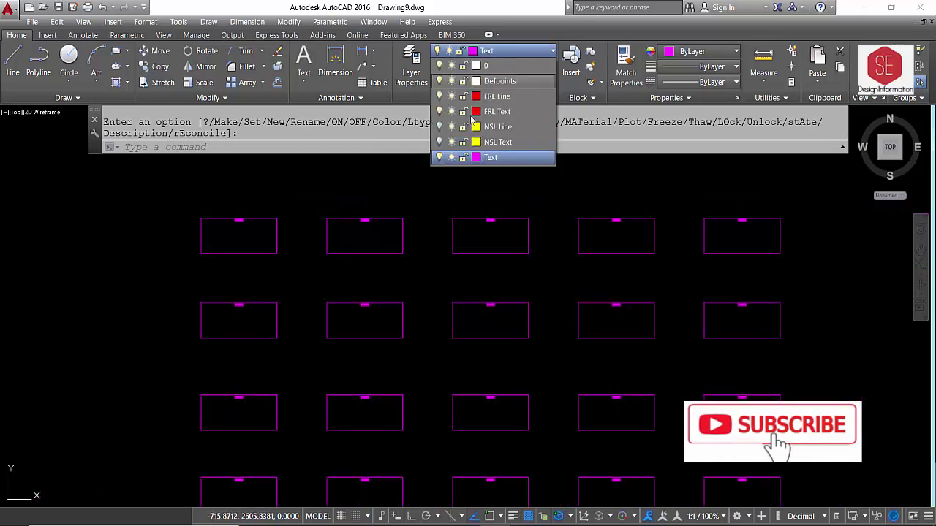
pyautogui.click(439, 157)
pyautogui.click(453, 260)
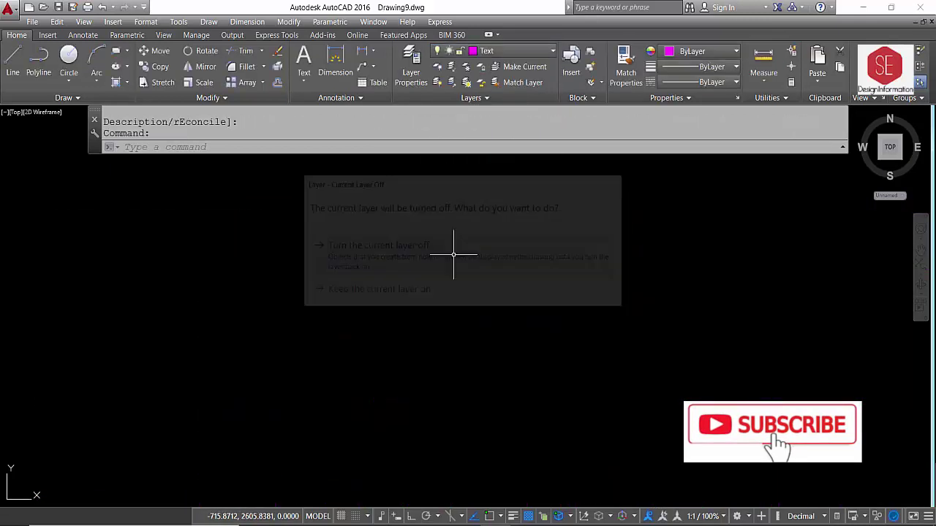
# Turn the Text layer back on.
pyautogui.click(496, 51)
pyautogui.click(439, 157)
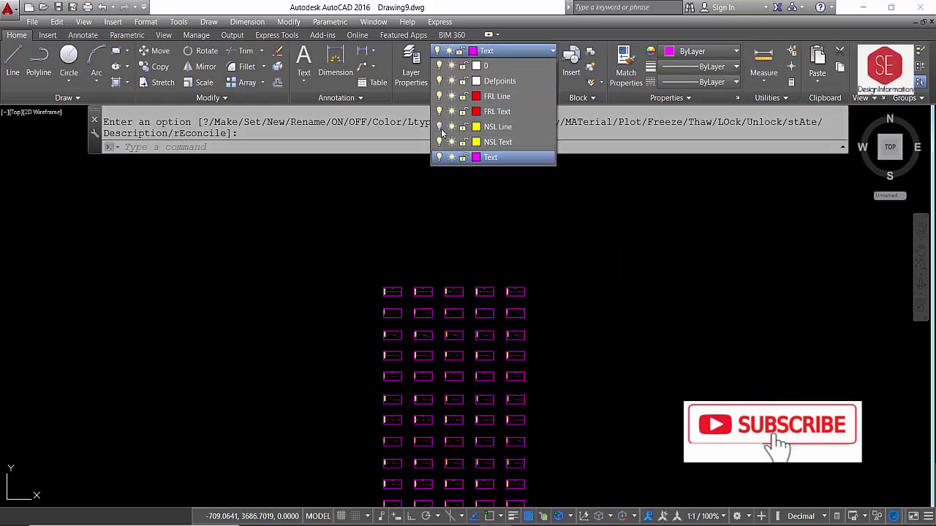
pyautogui.click(545, 218)
# Zoom out to the full section grid and return to the Data file workbook.
pyautogui.scroll(5, 439, 288)
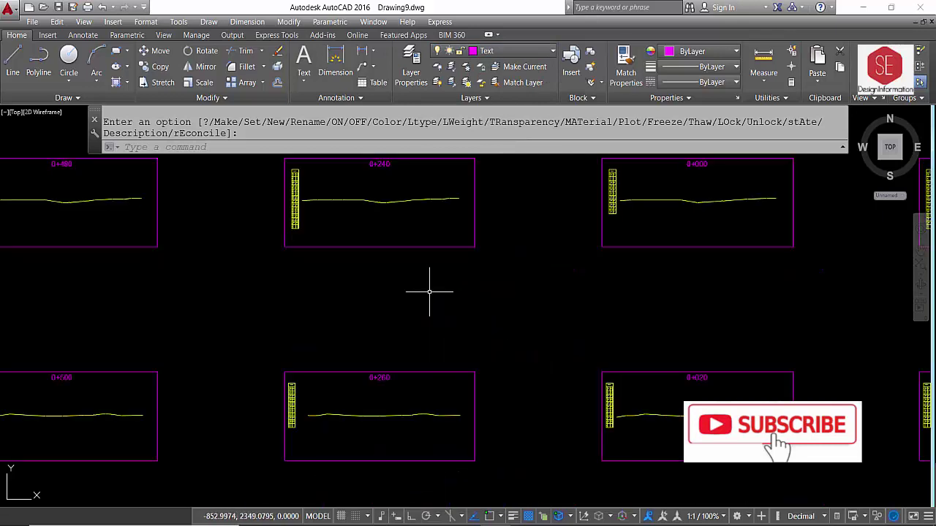
pyautogui.moveTo(368, 203); pyautogui.dragTo(390, 261, button='middle')
pyautogui.scroll(-5, 380, 240)
pyautogui.scroll(-5, 384, 234)
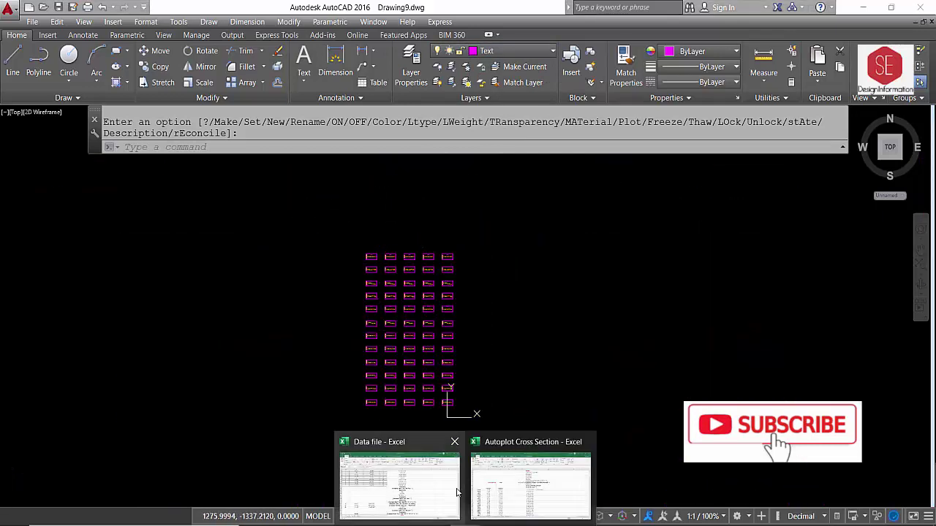
pyautogui.click(416, 481)
# Rename Sheet1 to NSL.
pyautogui.scroll(5, 457, 214)
pyautogui.scroll(8, 457, 214)
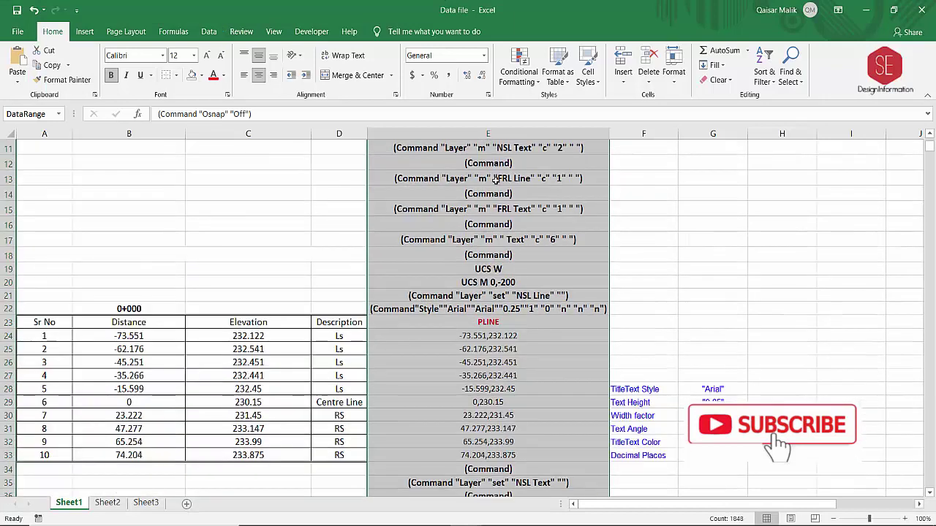
pyautogui.scroll(4, 485, 212)
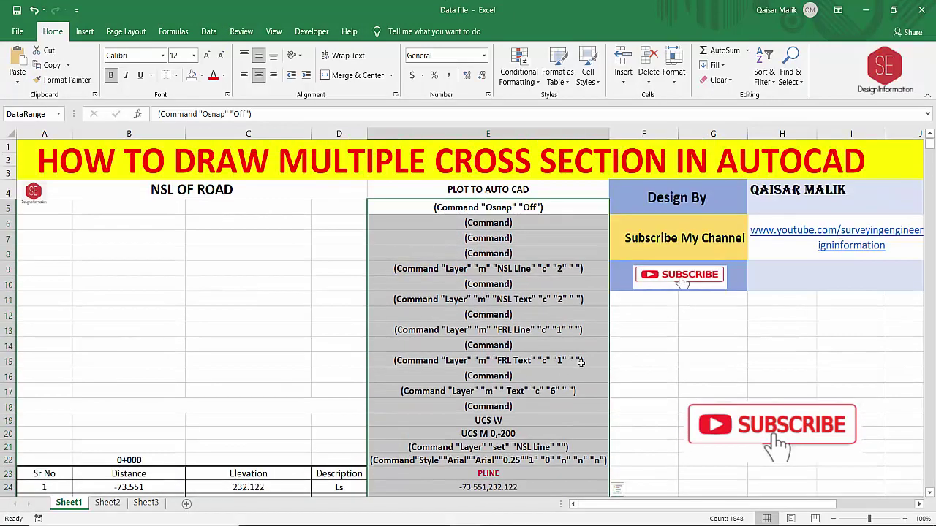
pyautogui.click(647, 348)
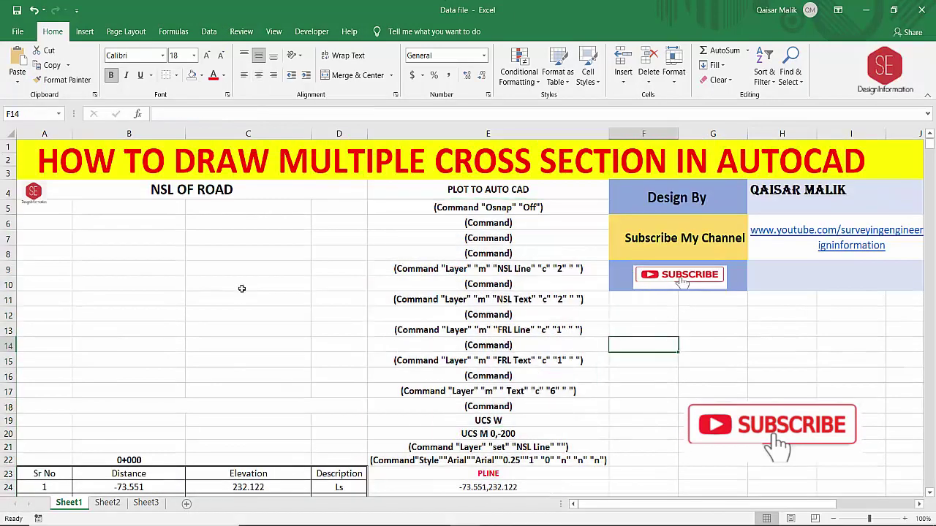
pyautogui.rightClick(73, 506)
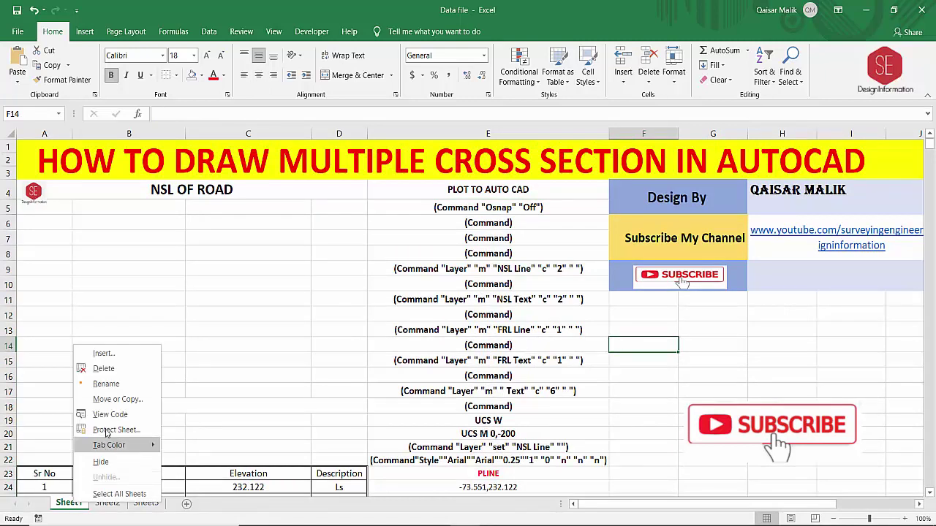
pyautogui.click(117, 384)
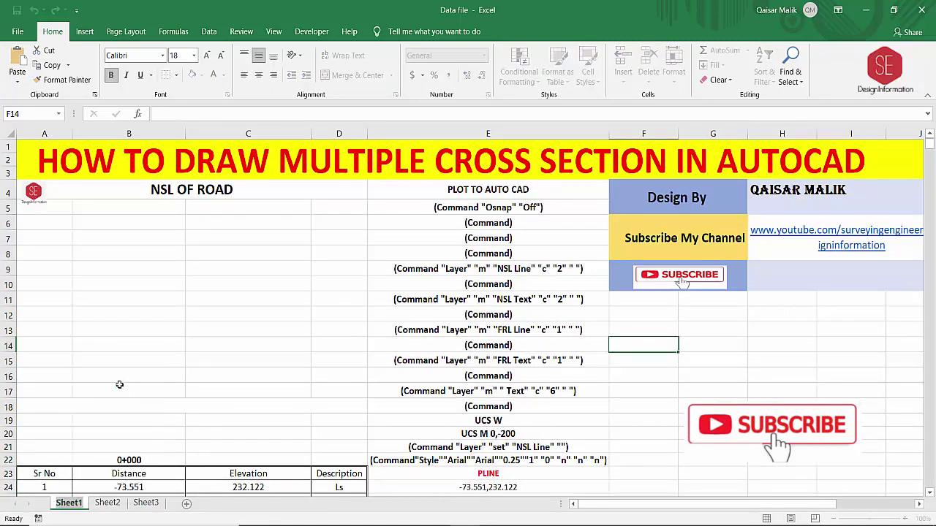
pyautogui.write('NSL')
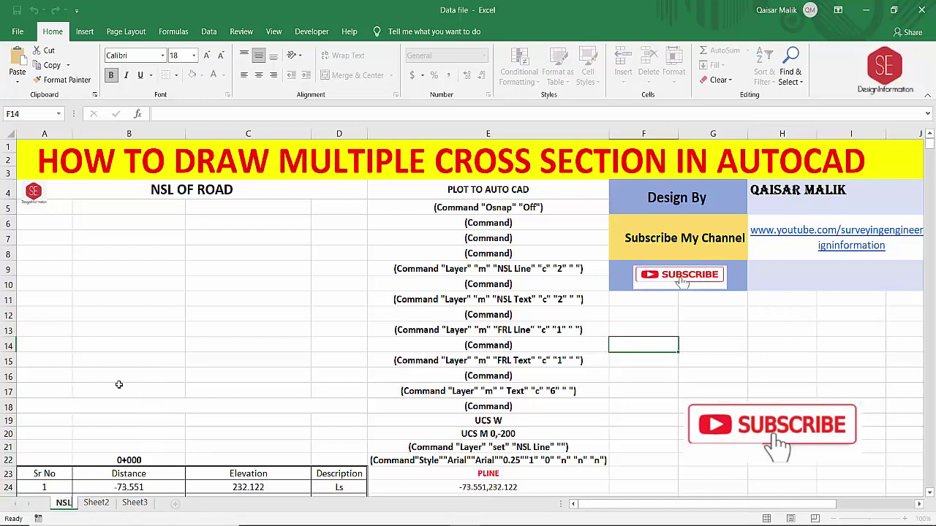
pyautogui.click(135, 382)
# Rename Sheet2 to FRL.
pyautogui.click(98, 504)
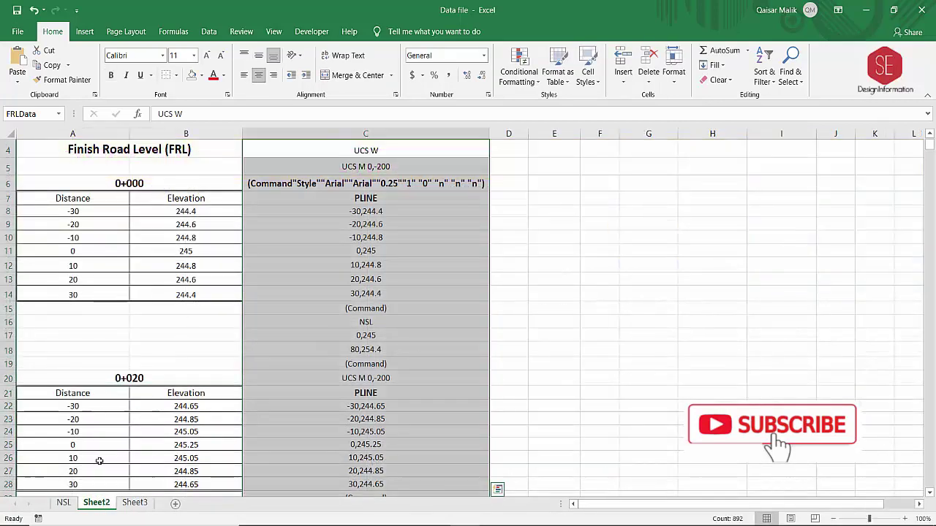
pyautogui.rightClick(107, 505)
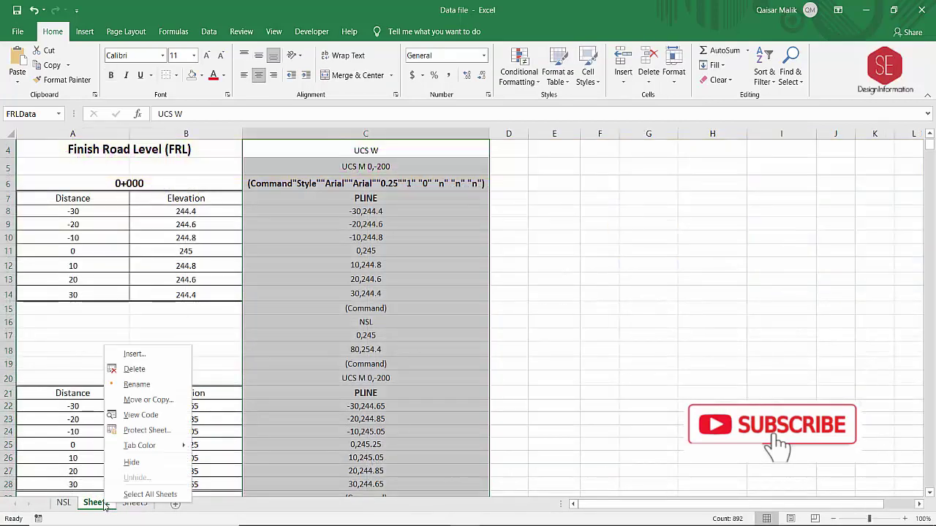
pyautogui.click(146, 388)
pyautogui.write('FRL')
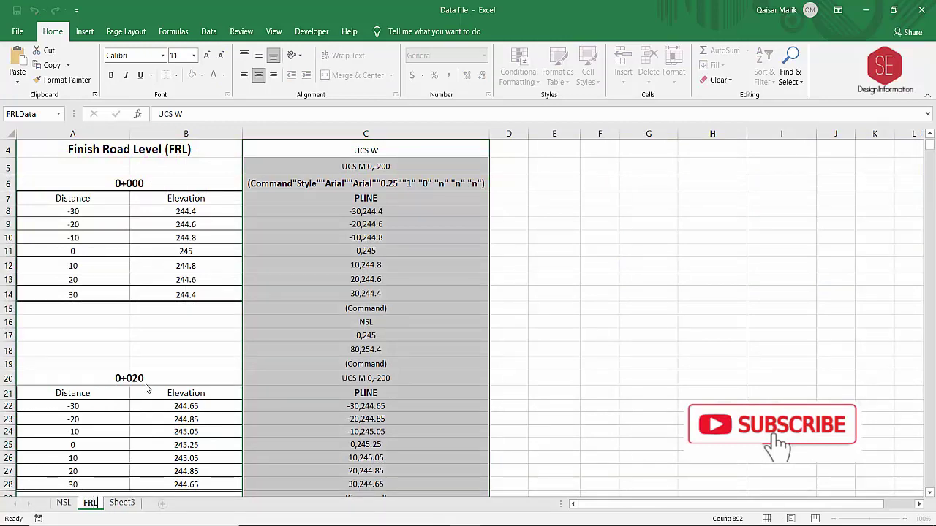
pyautogui.click(554, 349)
pyautogui.scroll(1, 412, 162)
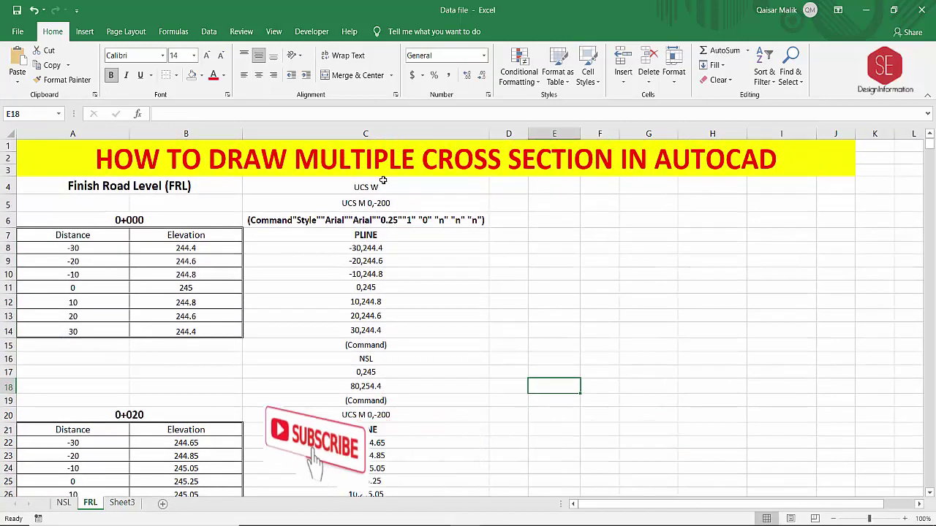
# Check the UCS move command and the NSL Line layer command in E21 on the NSL sheet.
pyautogui.click(392, 202)
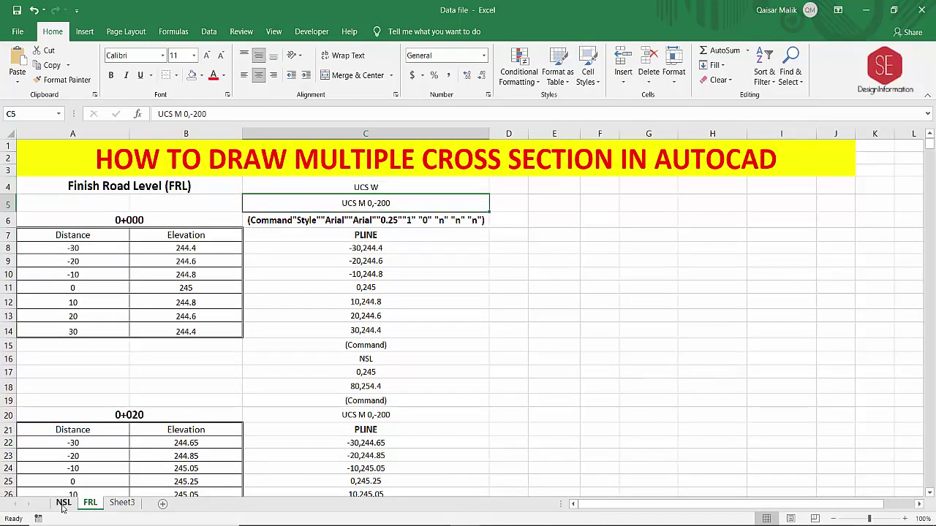
pyautogui.click(62, 503)
pyautogui.scroll(-4, 541, 315)
pyautogui.click(484, 264)
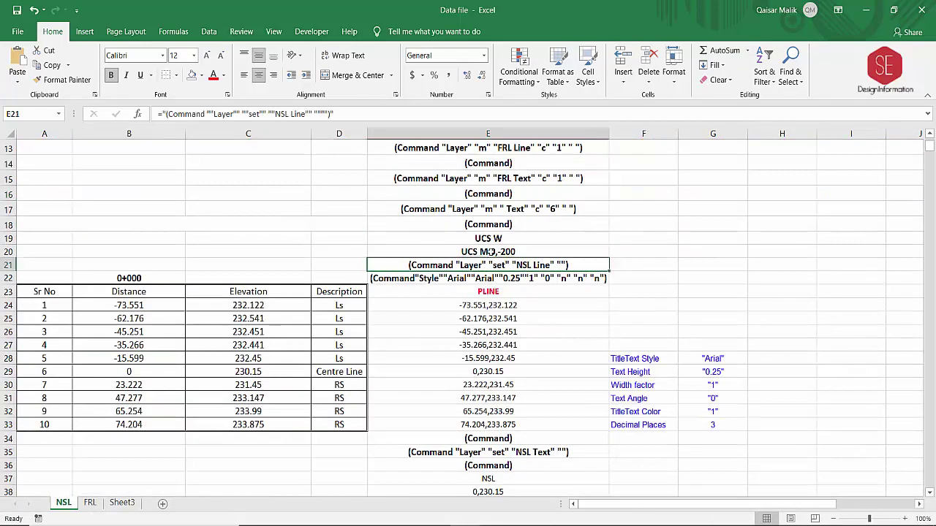
pyautogui.press('Up')
pyautogui.click(521, 265)
pyautogui.scroll(-2, 512, 300)
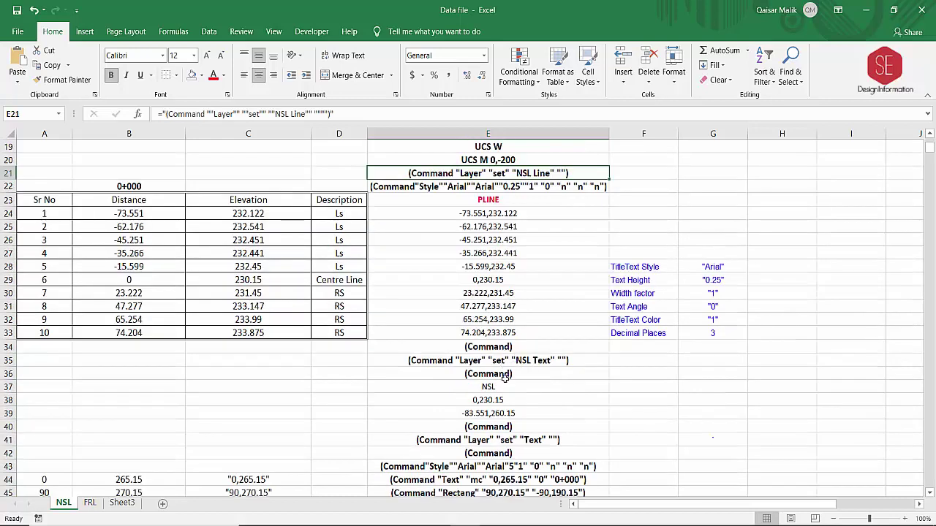
# On the FRL sheet, insert a blank row at row 6 and two at rows 16–17.
pyautogui.click(90, 503)
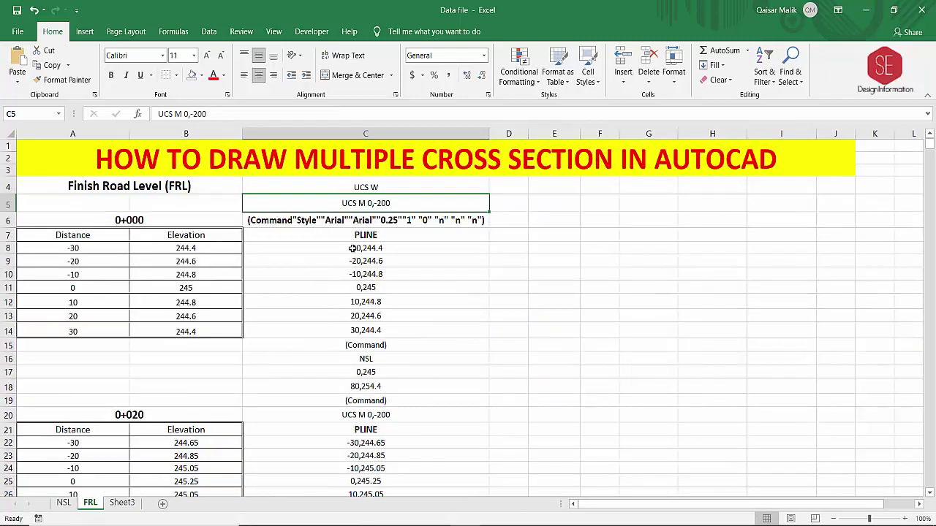
pyautogui.click(9, 204)
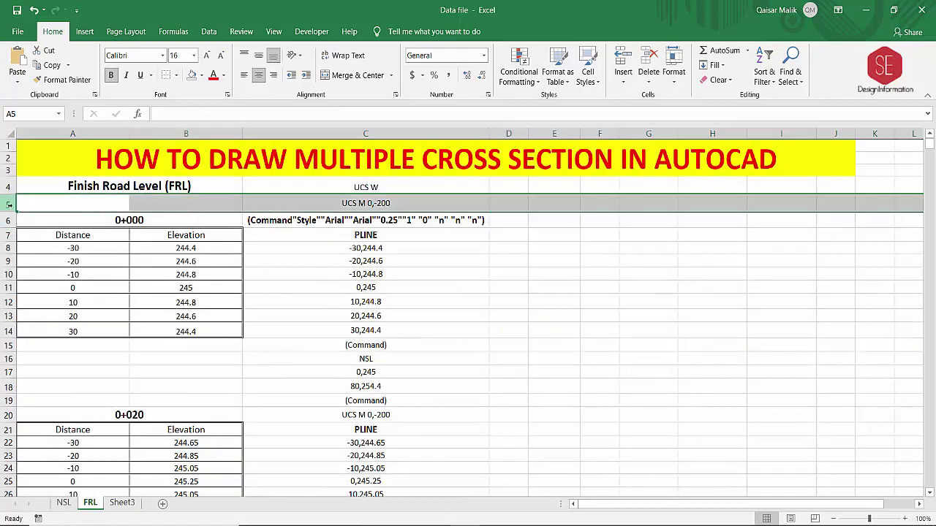
pyautogui.rightClick(7, 220)
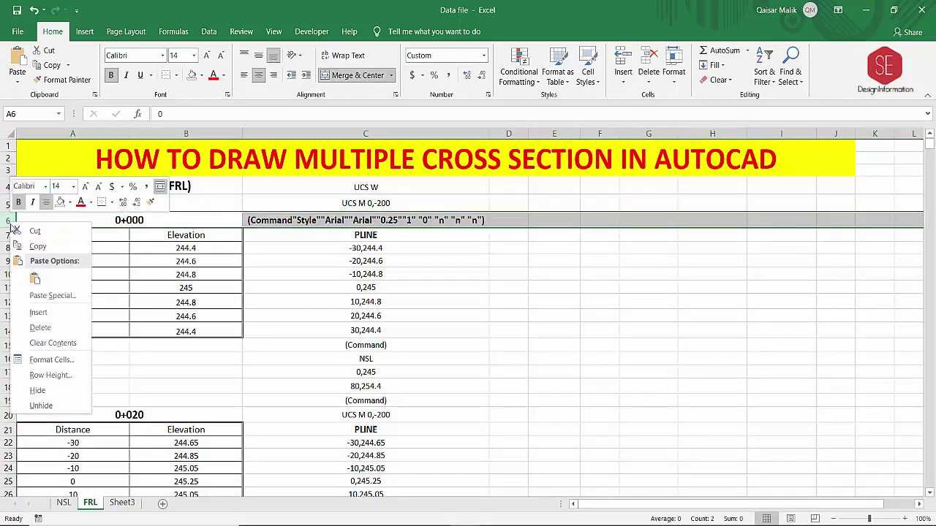
pyautogui.click(33, 313)
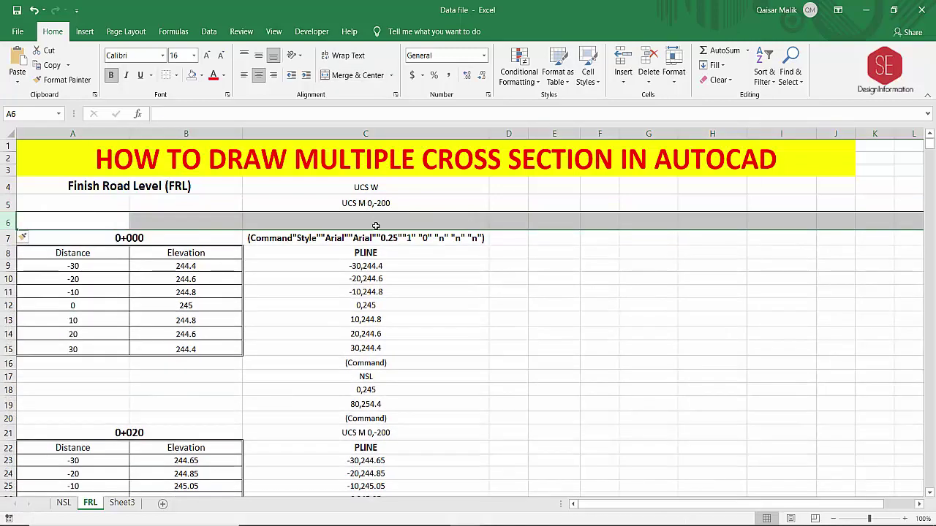
pyautogui.scroll(-3, 375, 226)
pyautogui.click(324, 231)
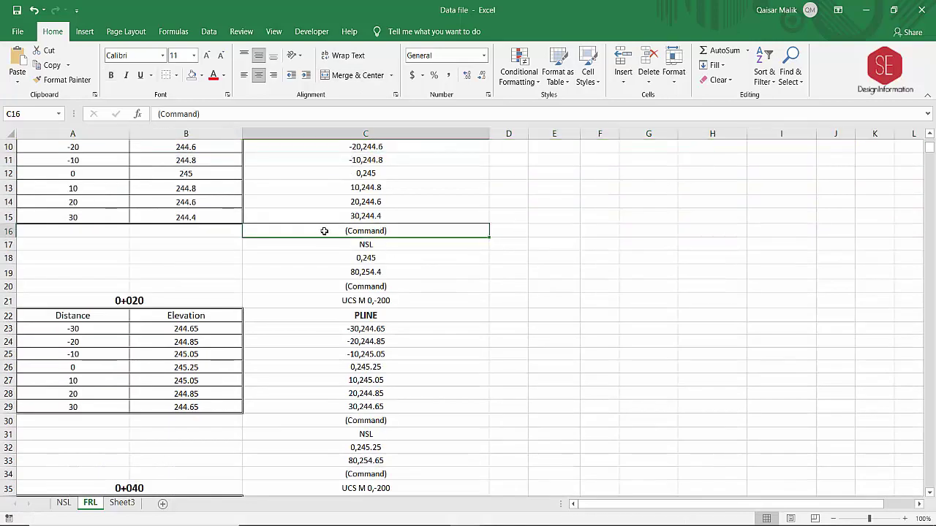
pyautogui.moveTo(9, 231); pyautogui.dragTo(8, 244)
pyautogui.rightClick(11, 244)
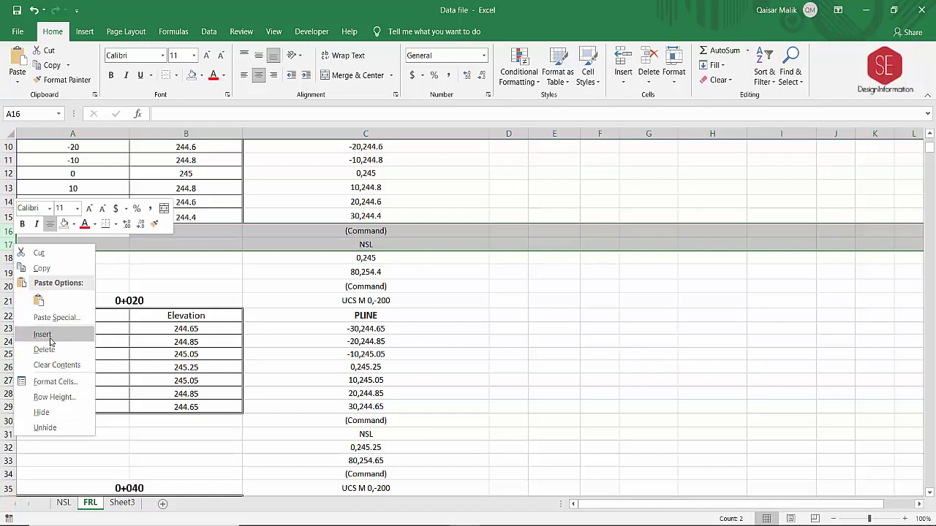
pyautogui.click(42, 334)
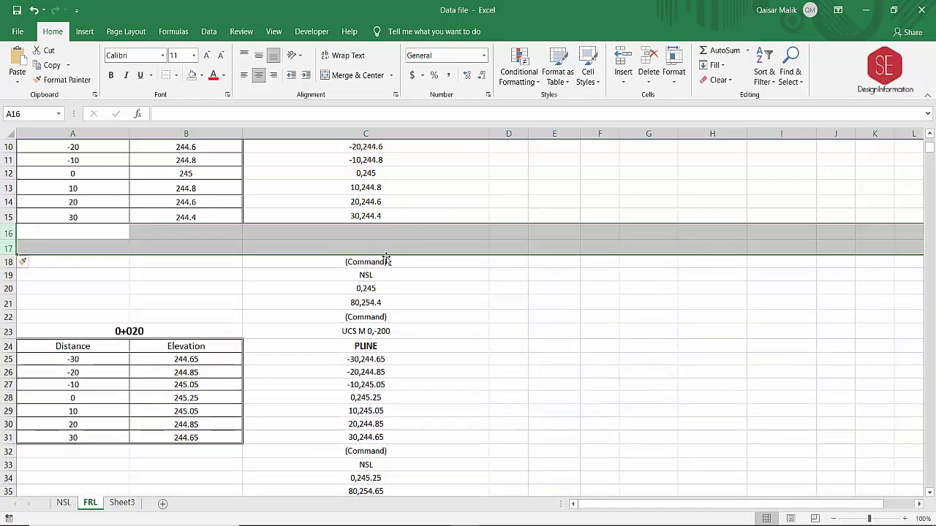
# Insert a blank row at row 23 and two blank rows at 33–34.
pyautogui.rightClick(9, 331)
pyautogui.click(43, 420)
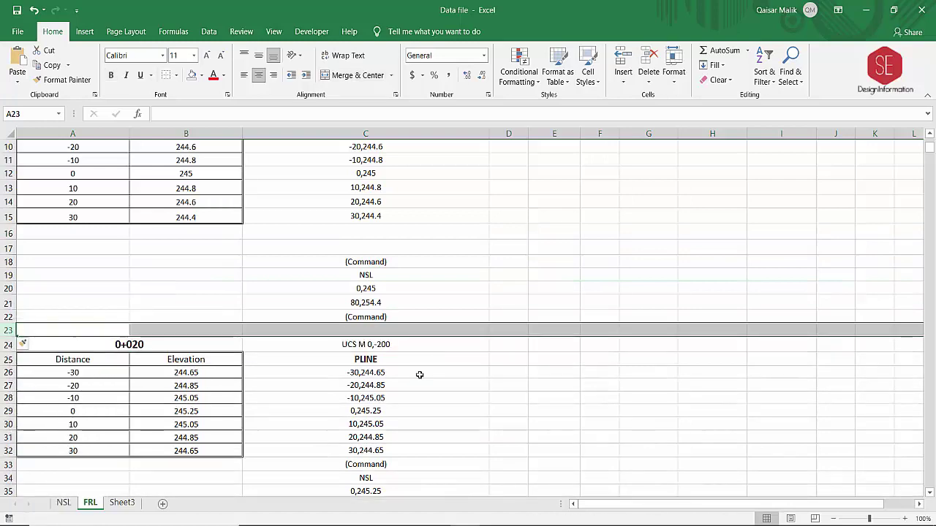
pyautogui.scroll(-4, 376, 354)
pyautogui.moveTo(9, 294); pyautogui.dragTo(9, 307)
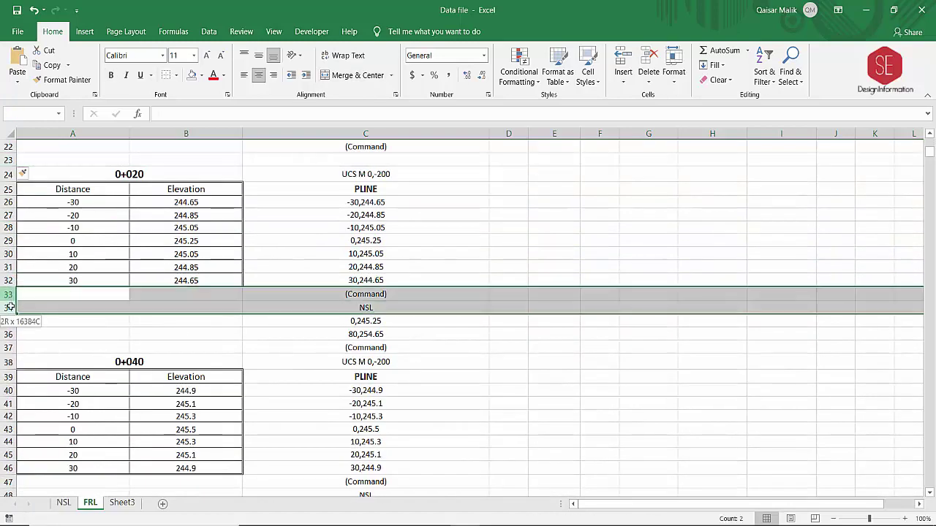
pyautogui.rightClick(9, 307)
pyautogui.click(57, 394)
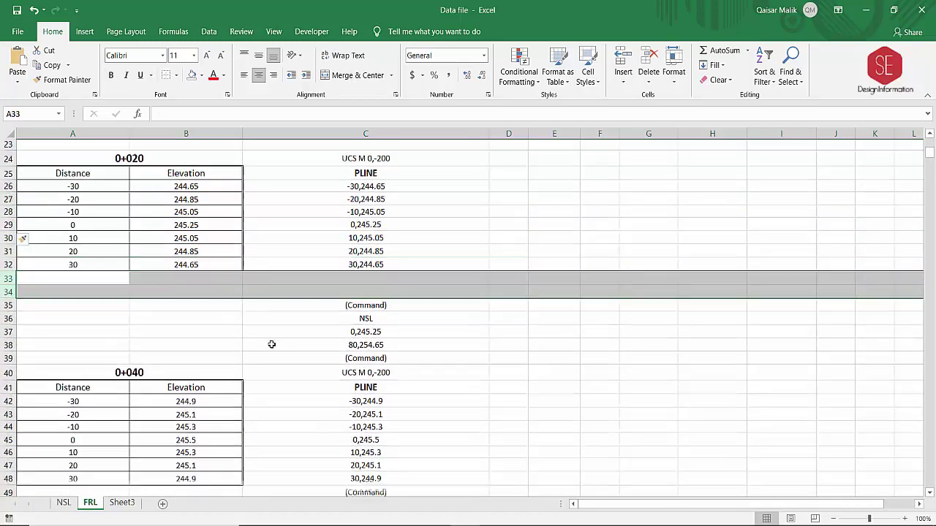
# Insert a blank row at row 41 and two at rows 50–51, then select C6.
pyautogui.scroll(-5, 269, 343)
pyautogui.click(9, 202)
pyautogui.rightClick(8, 202)
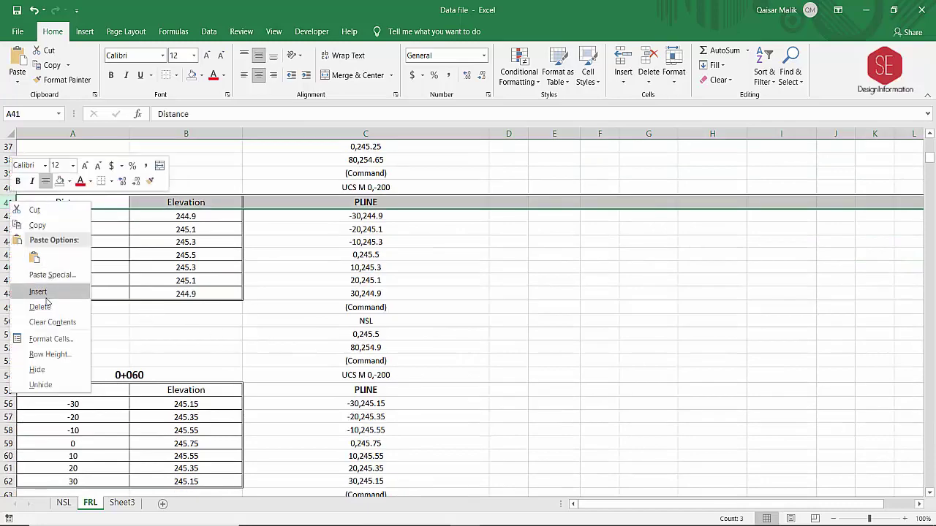
pyautogui.click(33, 287)
pyautogui.scroll(-3, 514, 311)
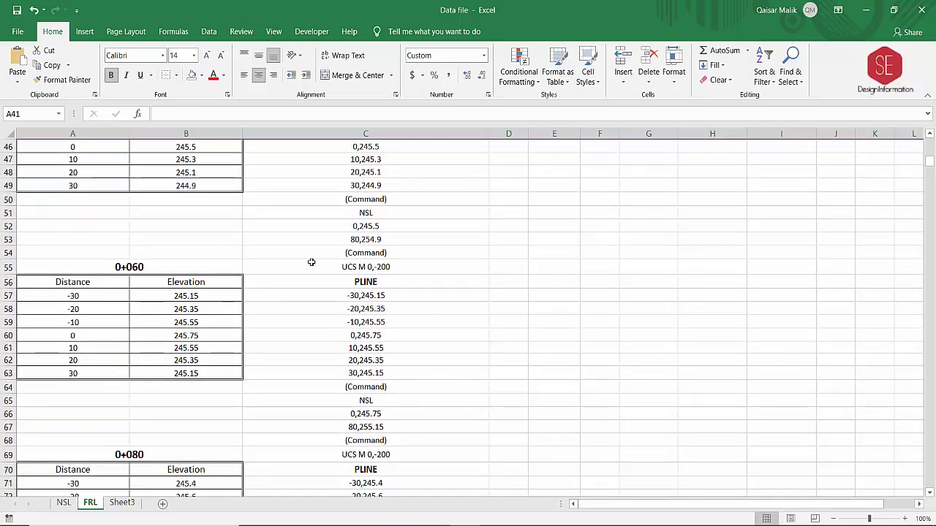
pyautogui.moveTo(9, 199); pyautogui.dragTo(9, 212)
pyautogui.rightClick(9, 213)
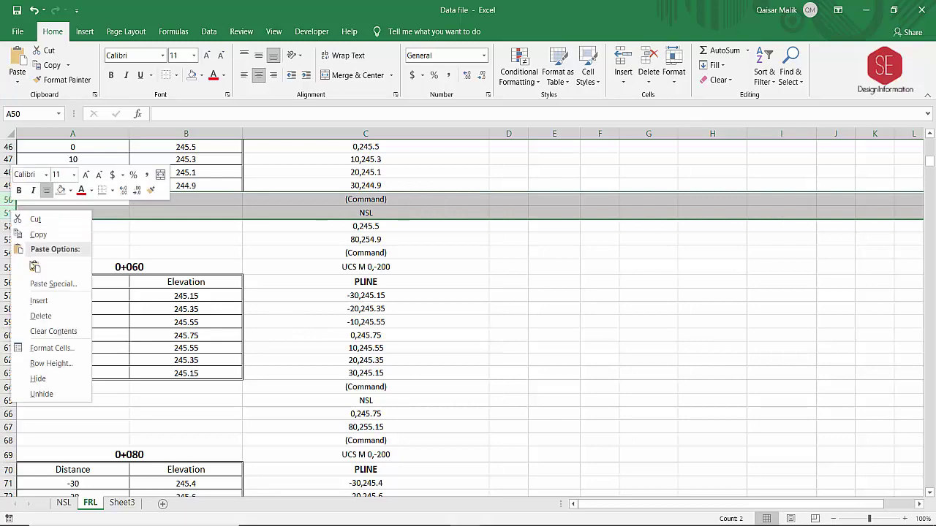
pyautogui.click(31, 298)
pyautogui.scroll(3, 290, 283)
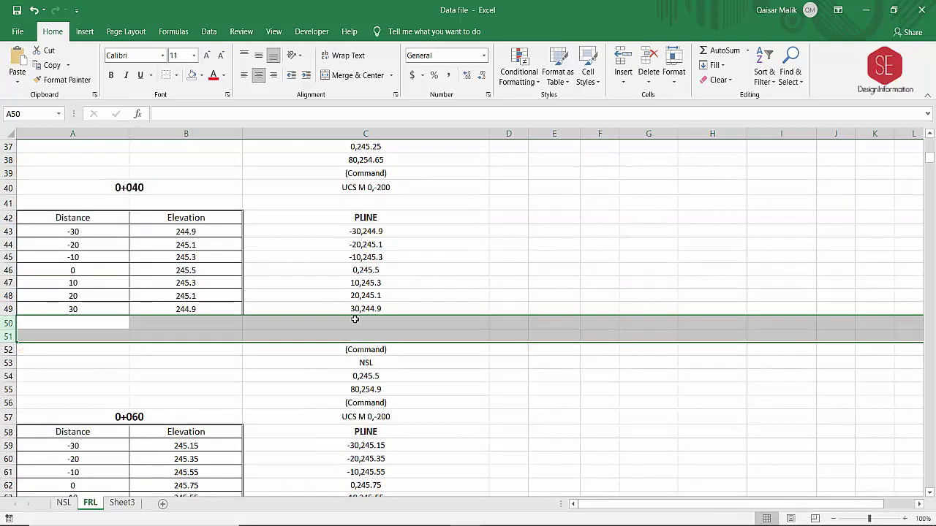
pyautogui.scroll(6, 354, 319)
pyautogui.scroll(6, 355, 319)
pyautogui.click(357, 216)
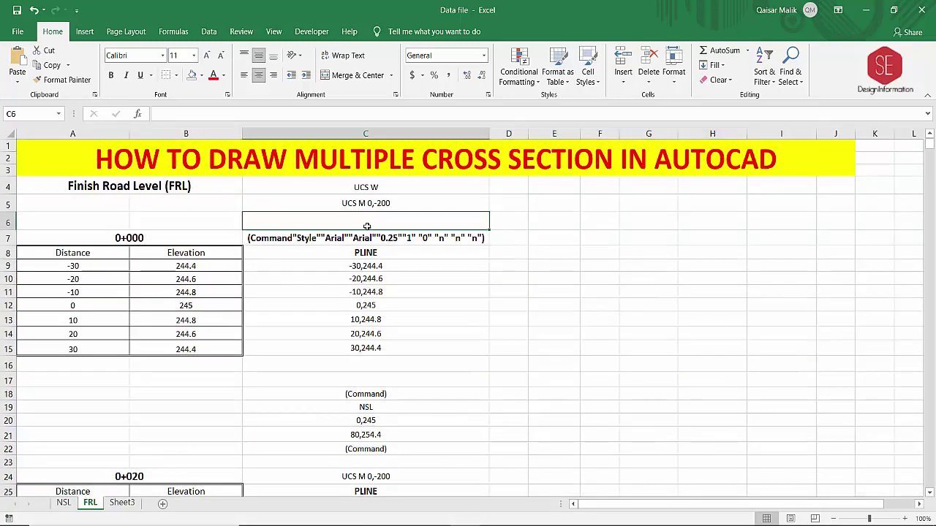
# Copy the NSL Line layer command from E21 on the NSL sheet.
pyautogui.click(63, 503)
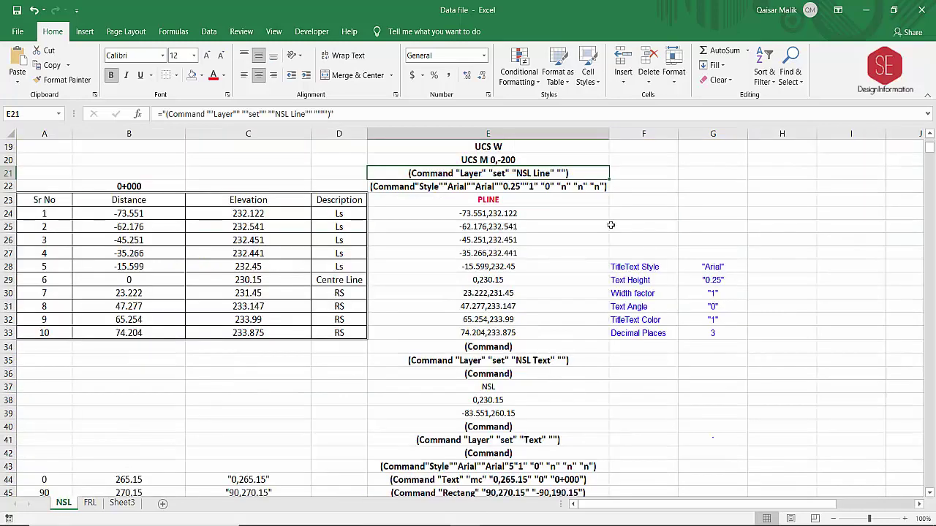
pyautogui.click(509, 361)
pyautogui.scroll(4, 506, 269)
pyautogui.click(527, 265)
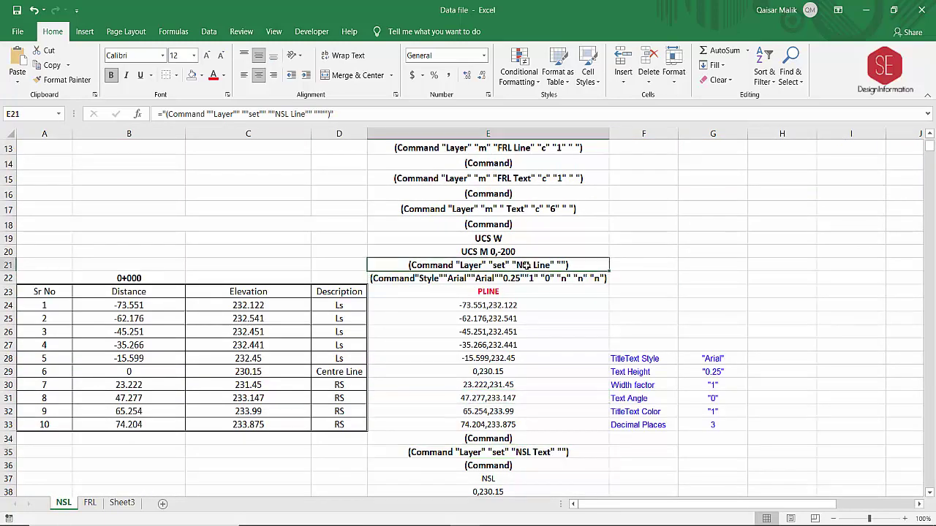
pyautogui.rightClick(507, 265)
pyautogui.click(564, 236)
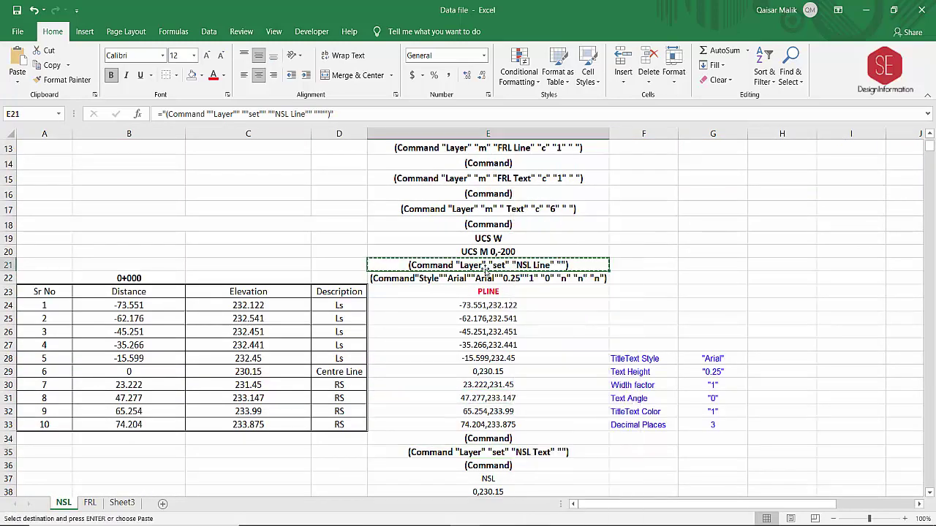
pyautogui.scroll(2, 506, 268)
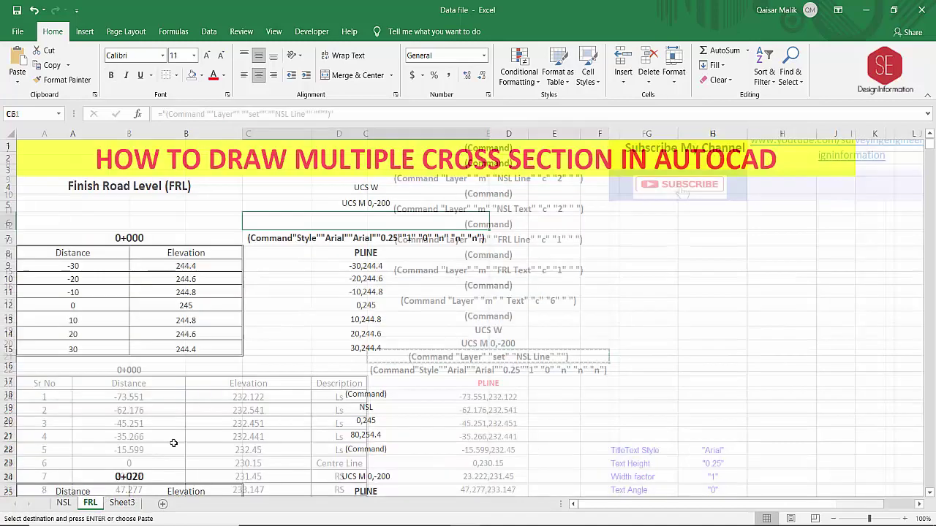
# Paste it into FRL sheet cell C6 and change NSL Line to FRL Line.
pyautogui.click(89, 503)
pyautogui.rightClick(355, 224)
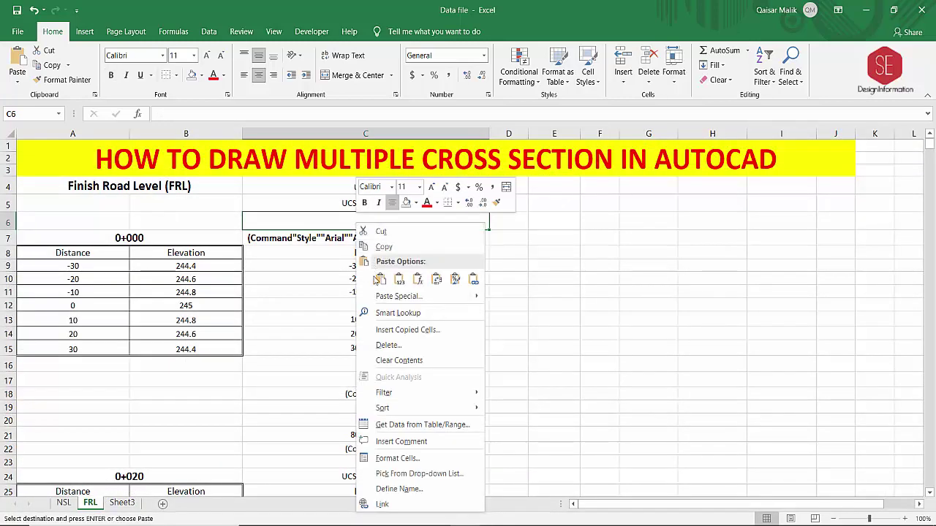
pyautogui.click(374, 279)
pyautogui.doubleClick(403, 220)
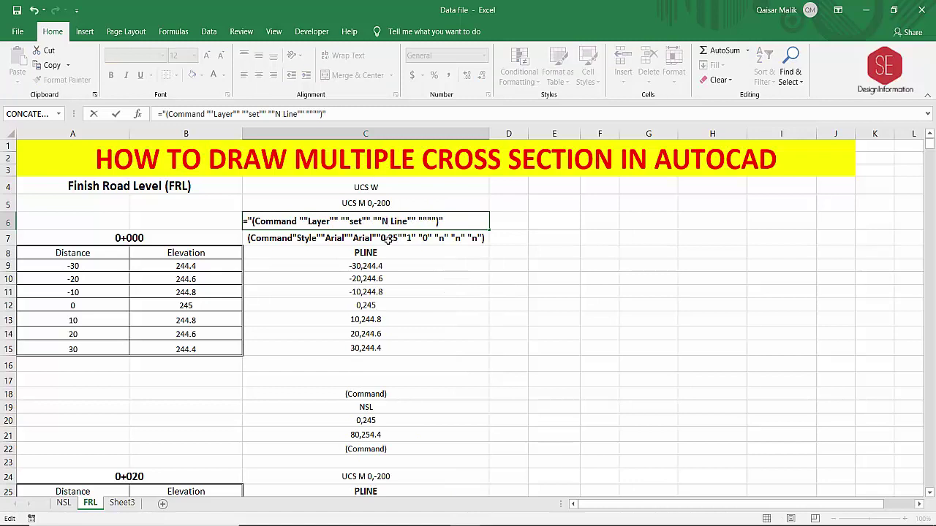
pyautogui.press('BackSpace')
pyautogui.write('FRL')
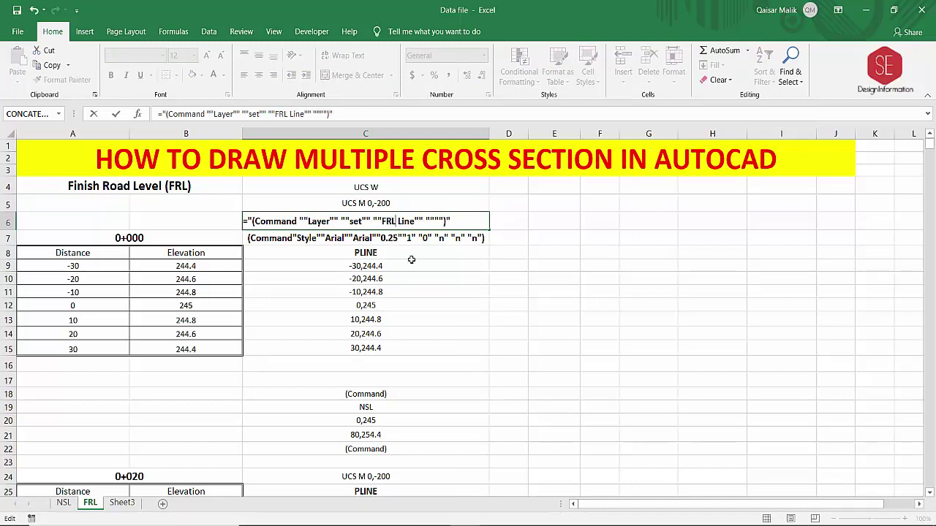
pyautogui.click(412, 261)
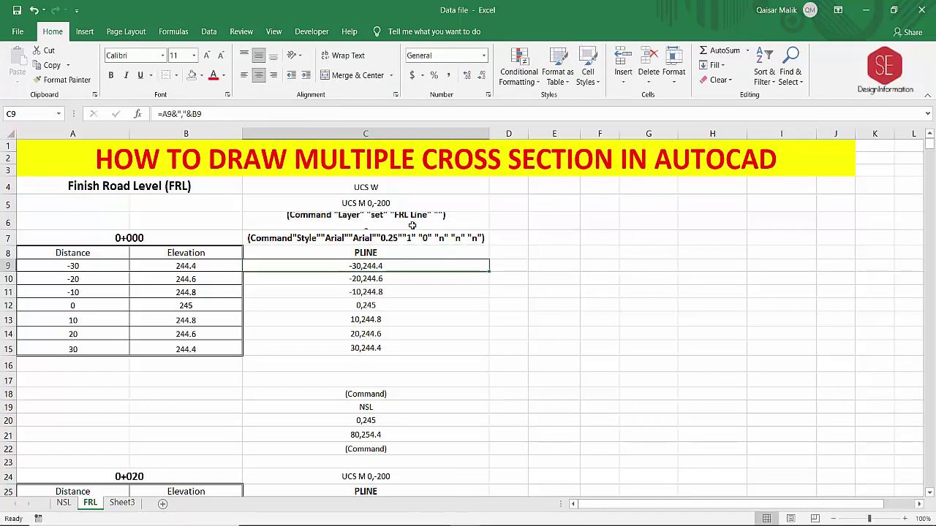
pyautogui.click(363, 360)
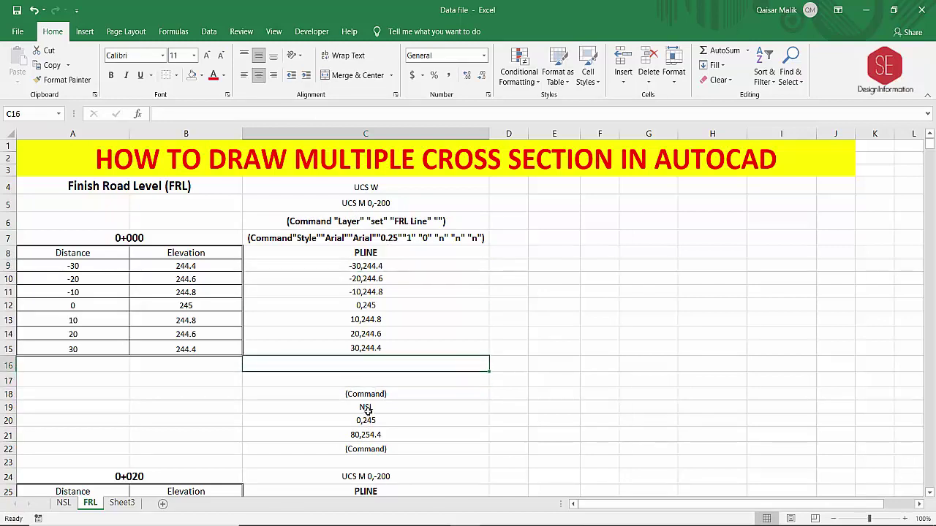
# Copy the (Command) and NSL Text layer commands in E34:E35 on the NSL sheet.
pyautogui.click(63, 503)
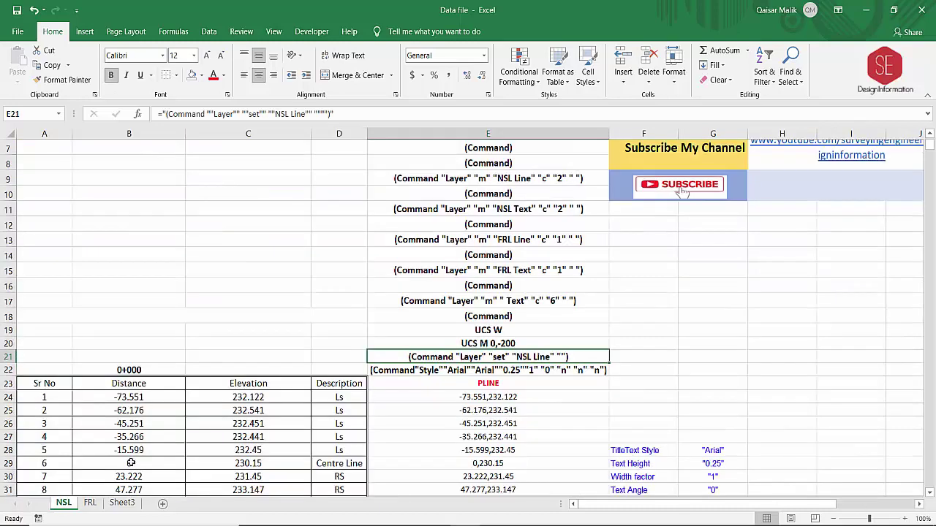
pyautogui.scroll(-1, 523, 335)
pyautogui.scroll(-3, 523, 335)
pyautogui.click(497, 312)
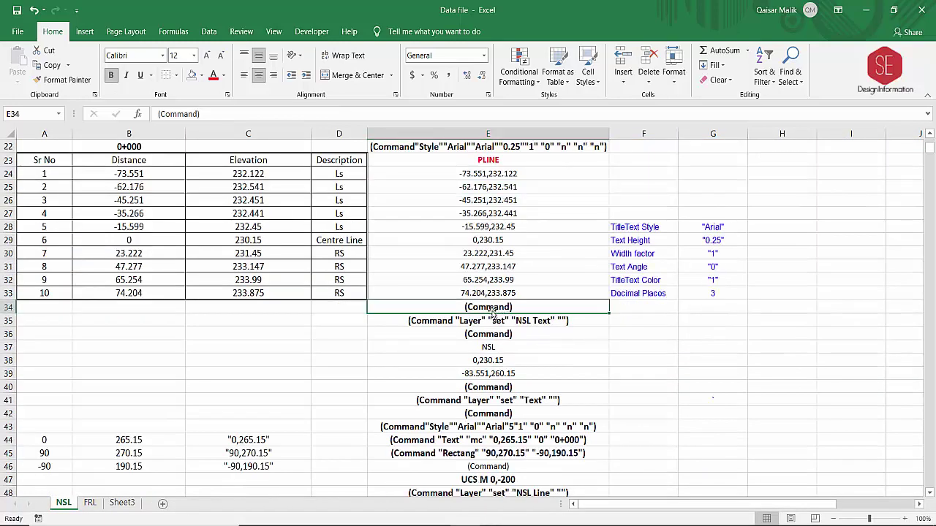
pyautogui.moveTo(495, 310); pyautogui.dragTo(497, 320)
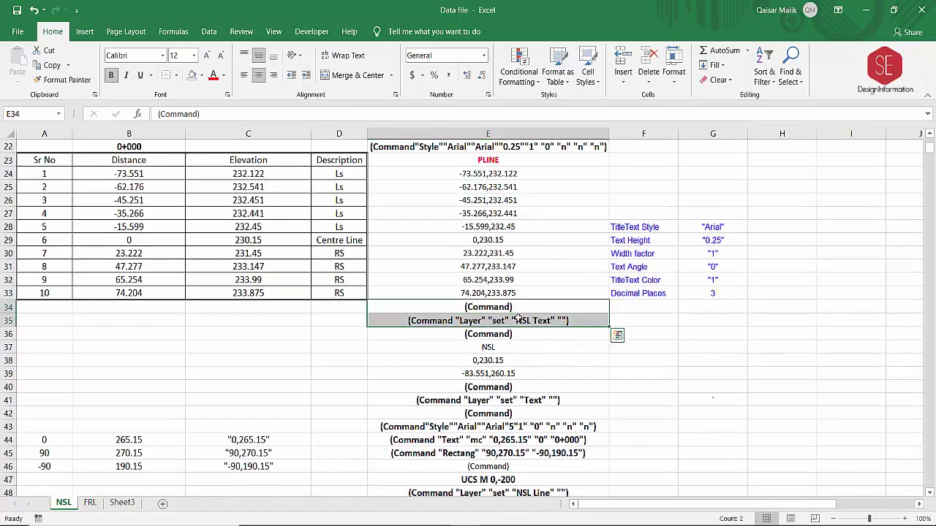
pyautogui.rightClick(518, 320)
pyautogui.click(547, 38)
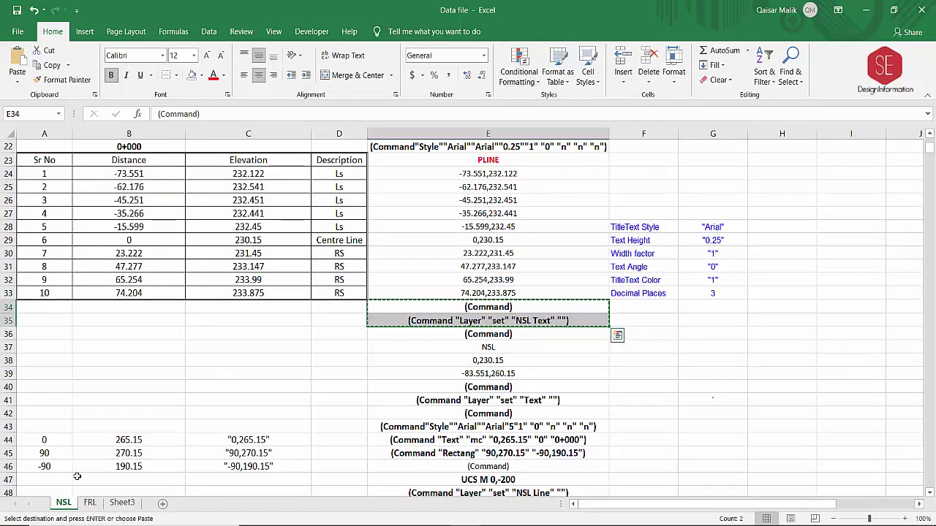
# Paste them at FRL sheet C16 and change C17's NSL Text to FRL Text.
pyautogui.click(89, 503)
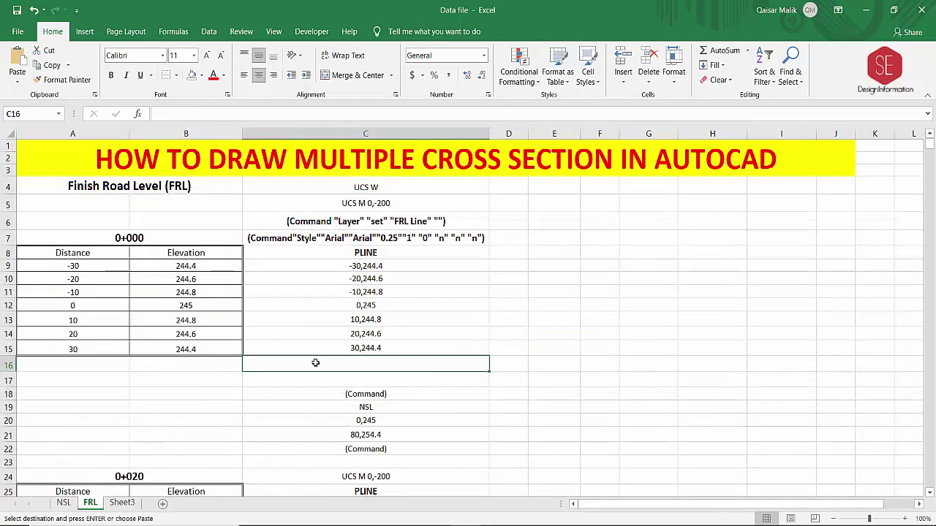
pyautogui.rightClick(316, 362)
pyautogui.click(326, 139)
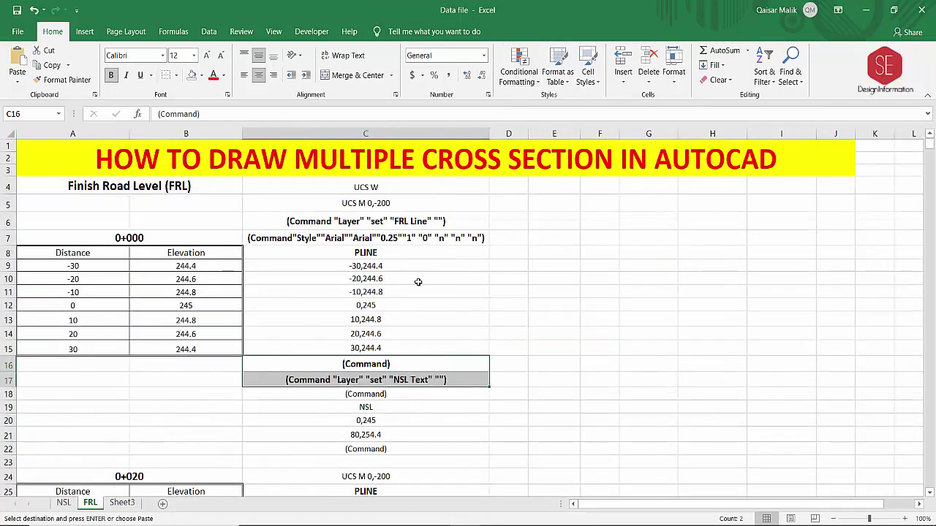
pyautogui.scroll(-1, 417, 282)
pyautogui.doubleClick(398, 343)
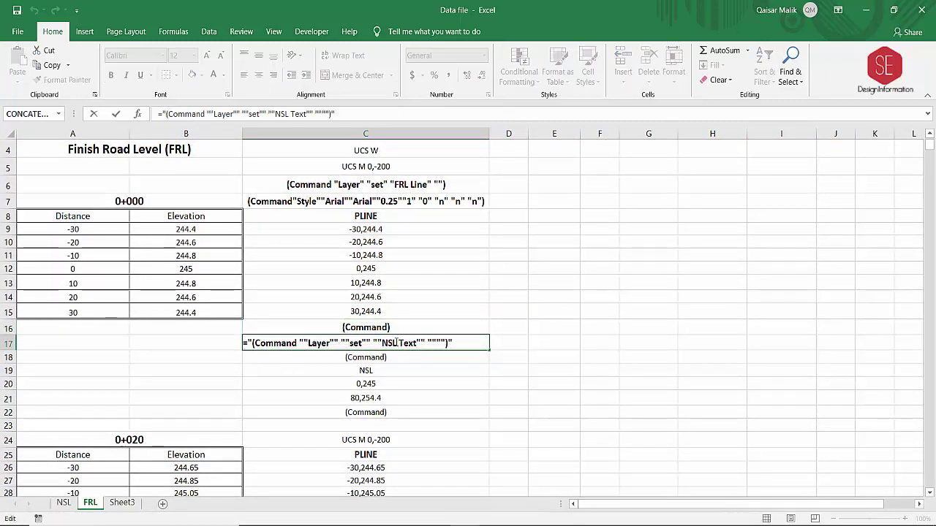
pyautogui.press('BackSpace')
pyautogui.press('BackSpace')
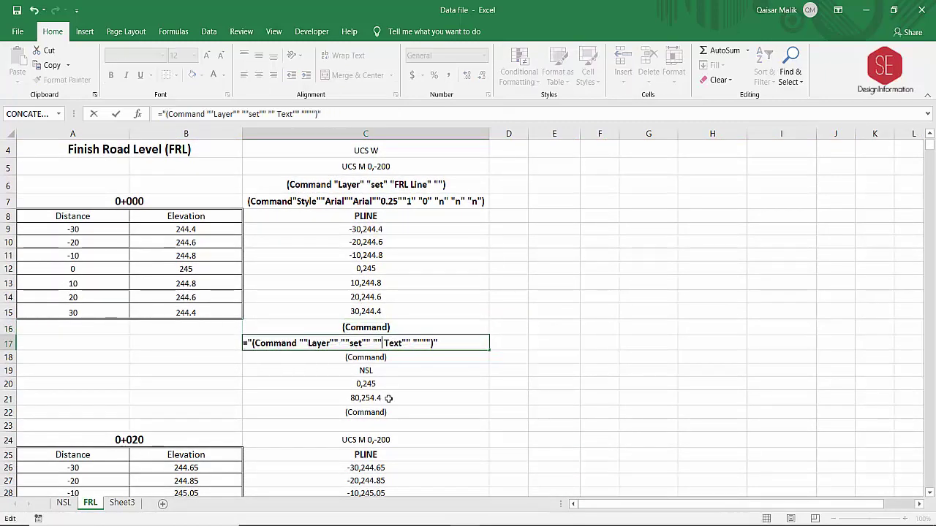
pyautogui.write('FRL')
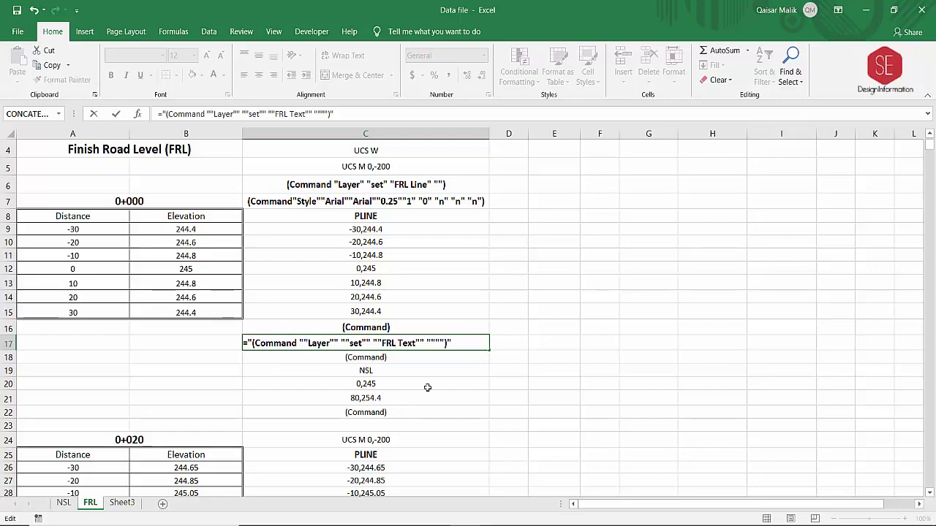
pyautogui.click(392, 410)
pyautogui.click(399, 347)
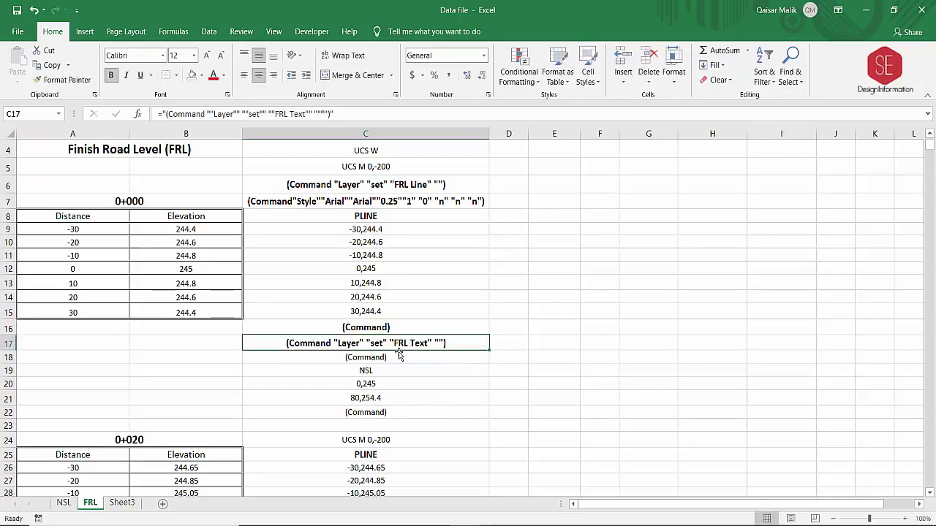
pyautogui.click(64, 503)
pyautogui.scroll(4, 512, 292)
pyautogui.scroll(2, 512, 256)
pyautogui.keyDown('ctrl'); pyautogui.click(526, 228); pyautogui.keyUp('ctrl')
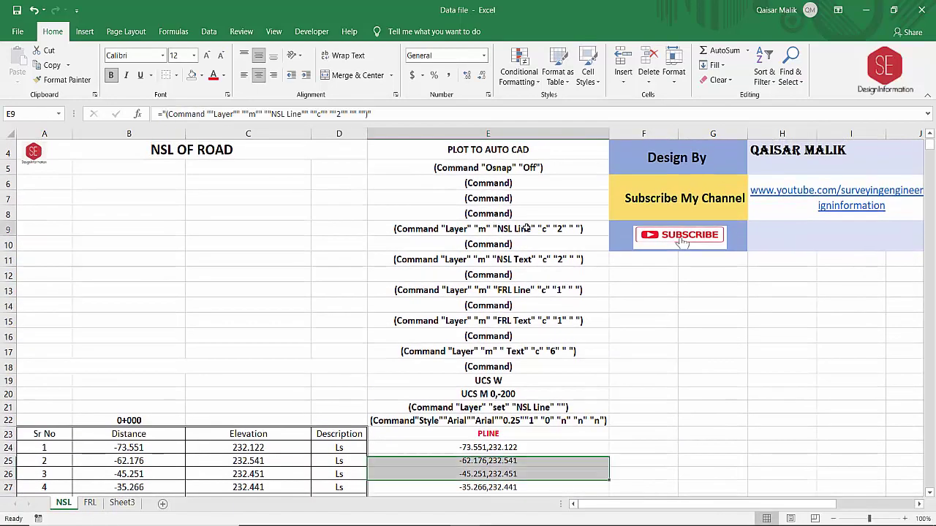
pyautogui.click(537, 257)
pyautogui.press('Down')
pyautogui.press('Down')
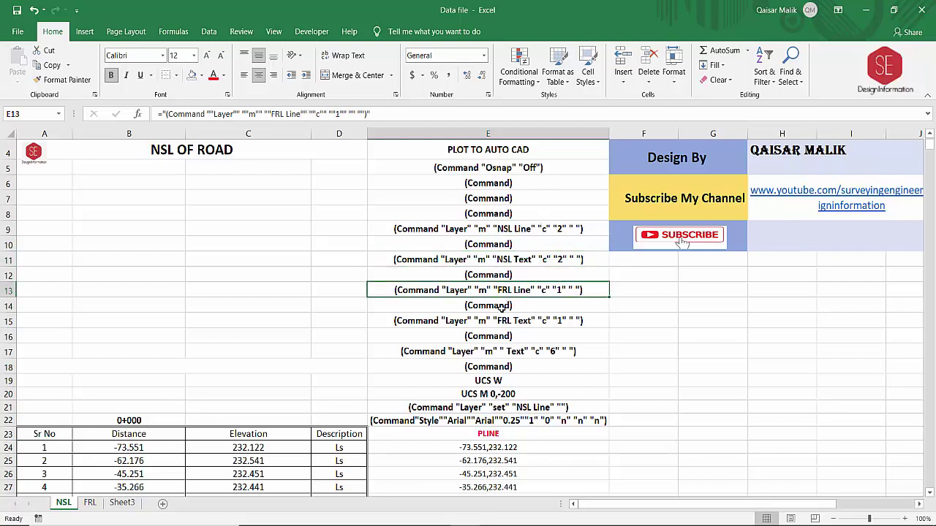
pyautogui.click(516, 320)
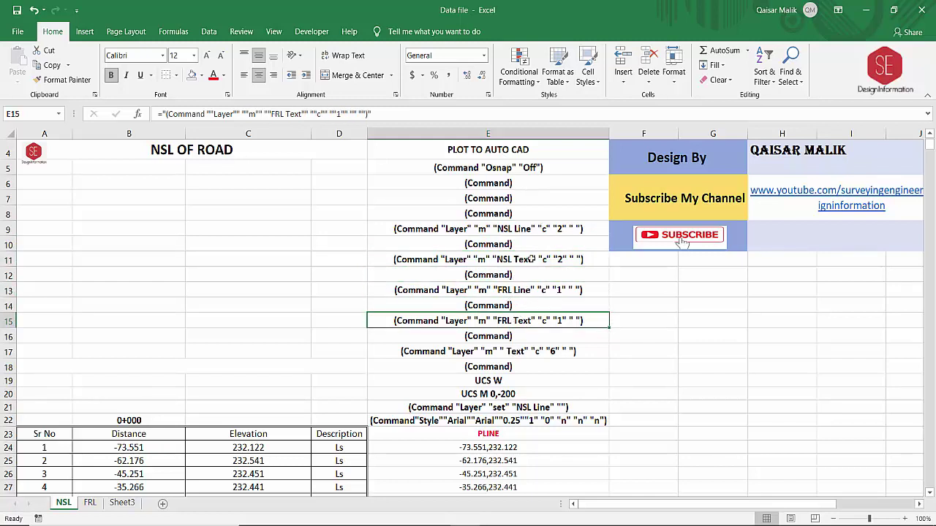
pyautogui.click(91, 503)
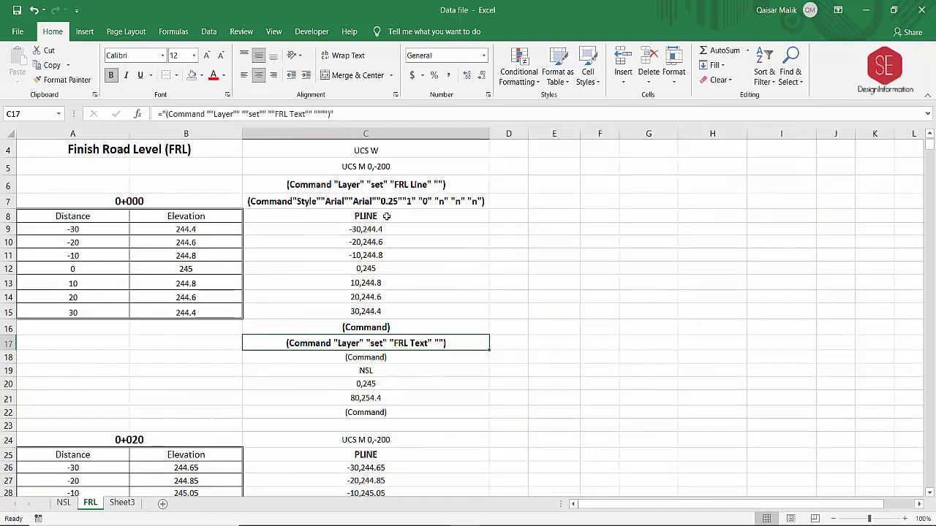
pyautogui.click(381, 186)
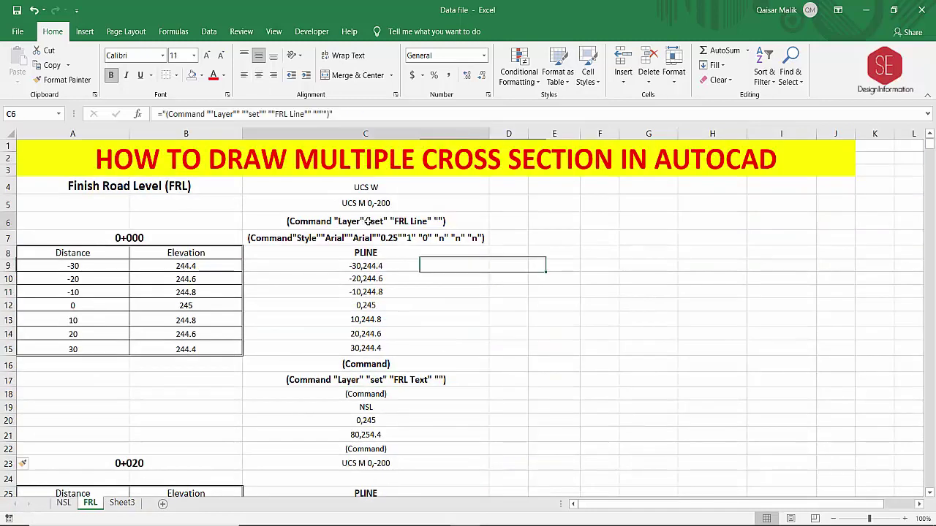
# Copy the FRL Line layer command from C6 into C24, C41 and C58.
pyautogui.rightClick(373, 188)
pyautogui.click(397, 246)
pyautogui.scroll(-6, 496, 283)
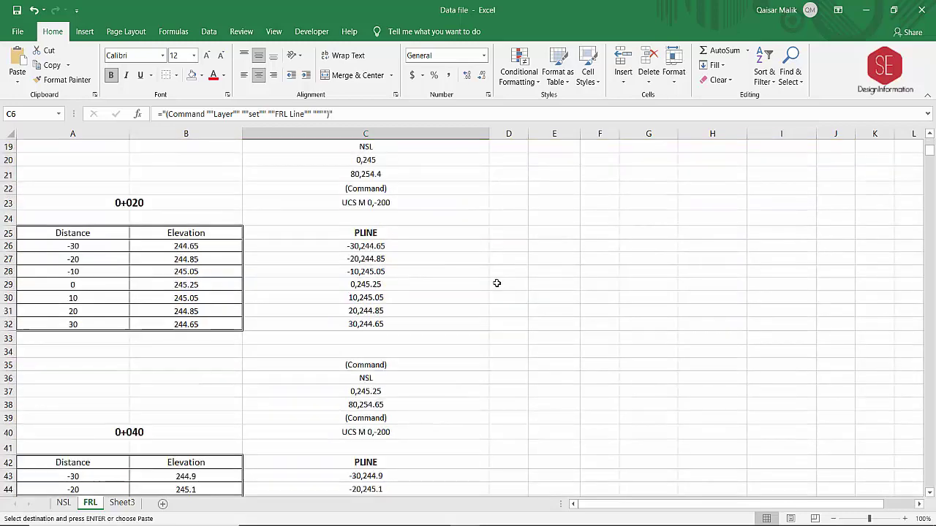
pyautogui.click(380, 219)
pyautogui.rightClick(380, 220)
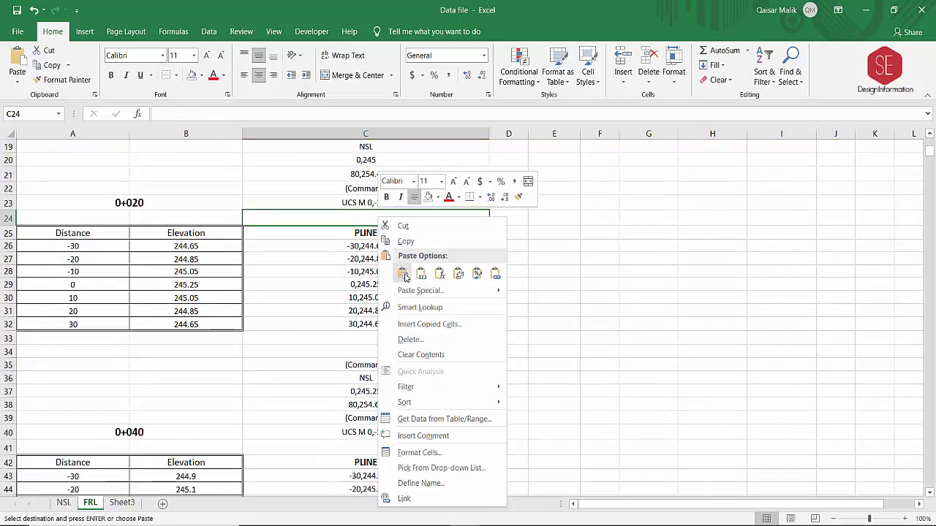
pyautogui.click(406, 278)
pyautogui.scroll(-5, 458, 282)
pyautogui.rightClick(347, 246)
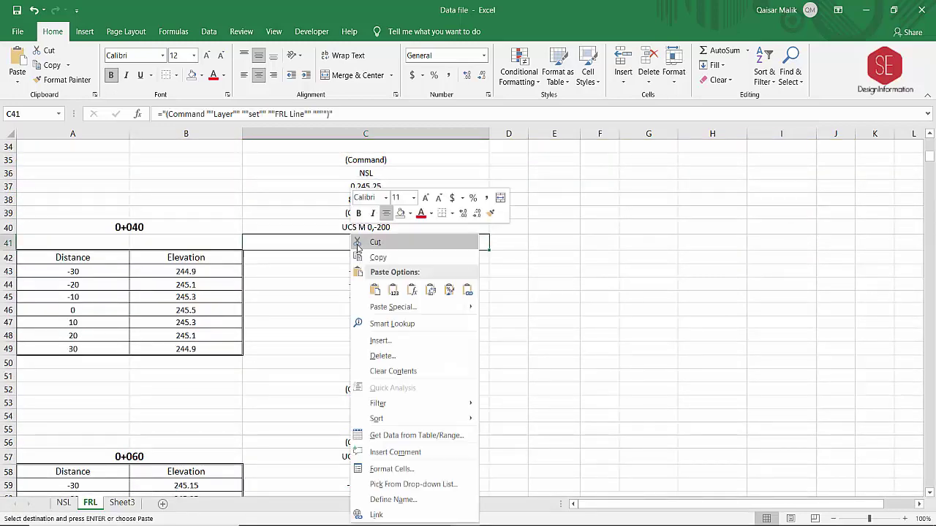
pyautogui.click(374, 290)
pyautogui.scroll(-4, 435, 314)
pyautogui.rightClick(365, 310)
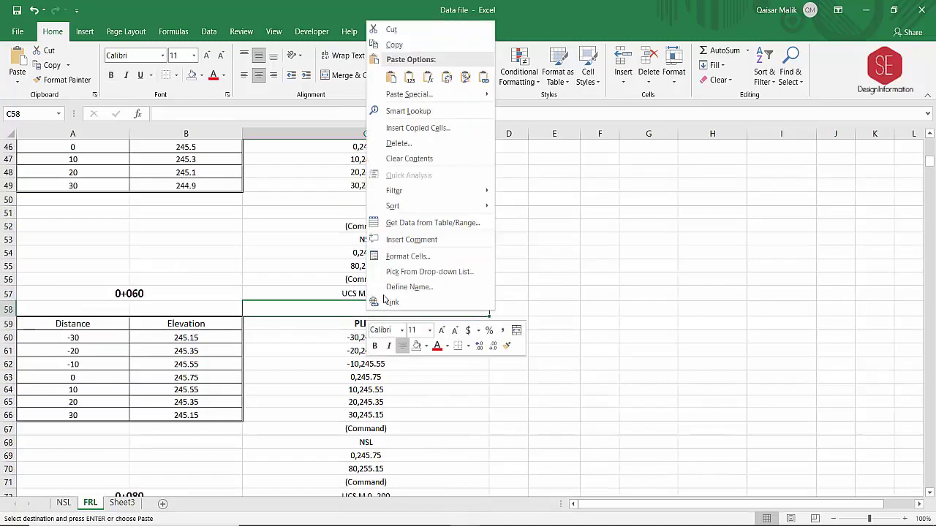
pyautogui.click(390, 76)
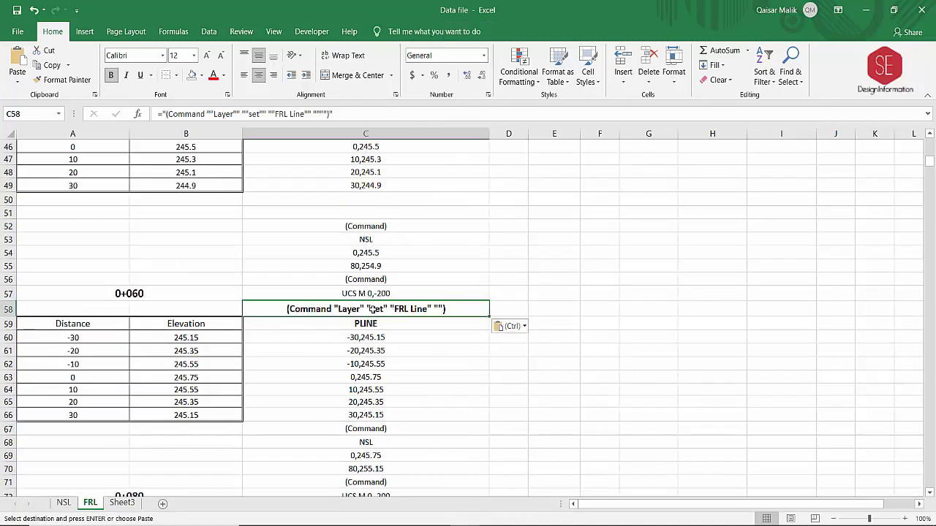
pyautogui.press('Escape')
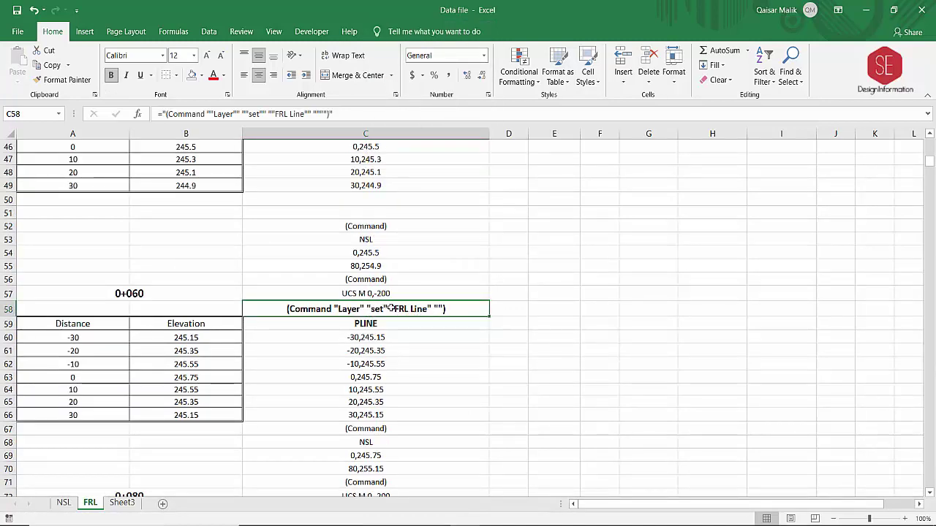
# Copy the (Command)/FRL Text layer pair in C16:C17 into C33:C34 and C50:C51.
pyautogui.scroll(6, 423, 319)
pyautogui.scroll(5, 422, 315)
pyautogui.scroll(2, 422, 310)
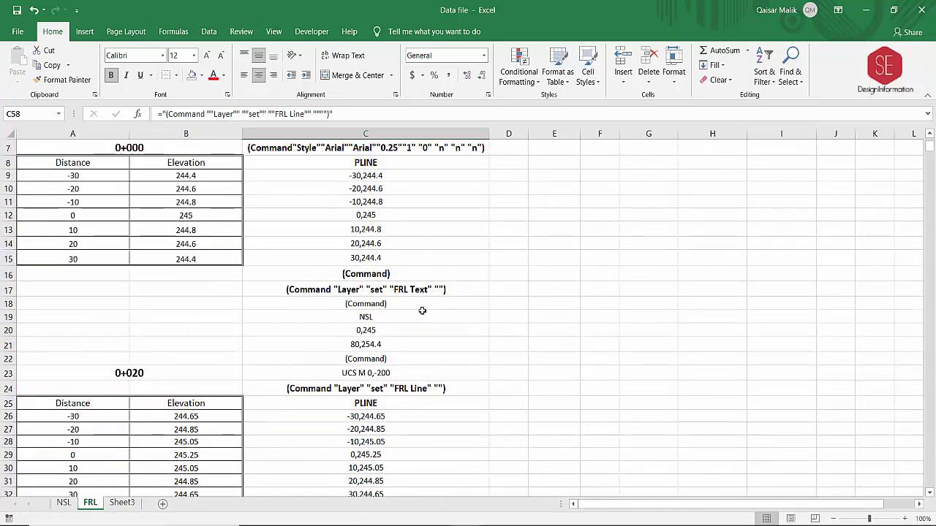
pyautogui.scroll(1, 409, 293)
pyautogui.moveTo(387, 327); pyautogui.dragTo(388, 341)
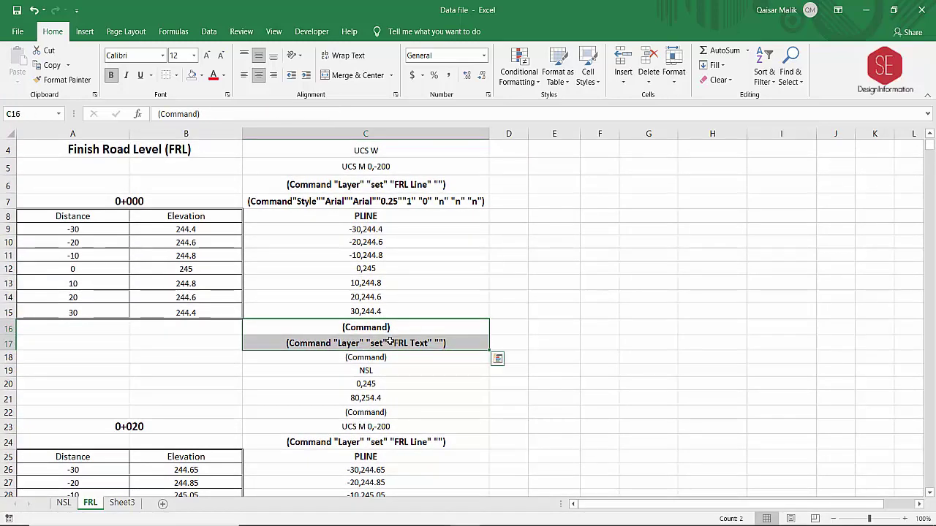
pyautogui.rightClick(389, 342)
pyautogui.click(420, 60)
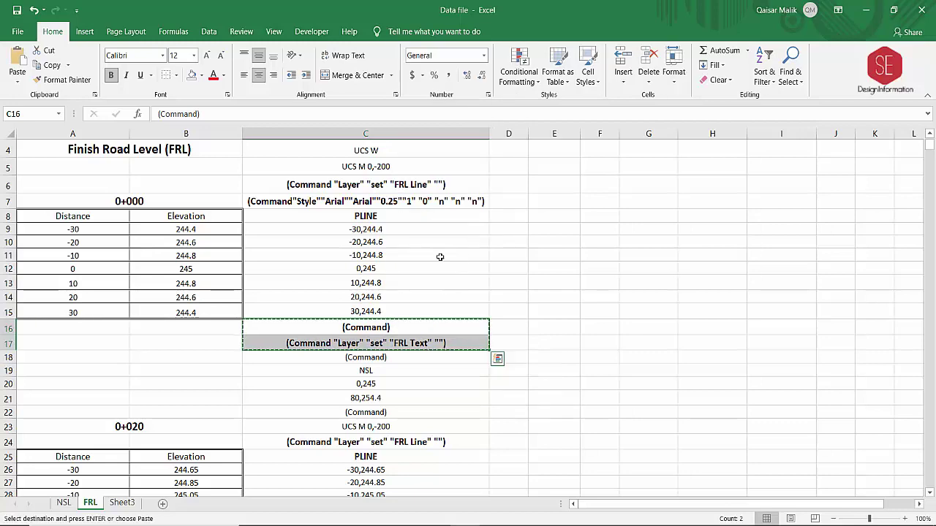
pyautogui.scroll(-5, 440, 257)
pyautogui.click(366, 331)
pyautogui.rightClick(370, 335)
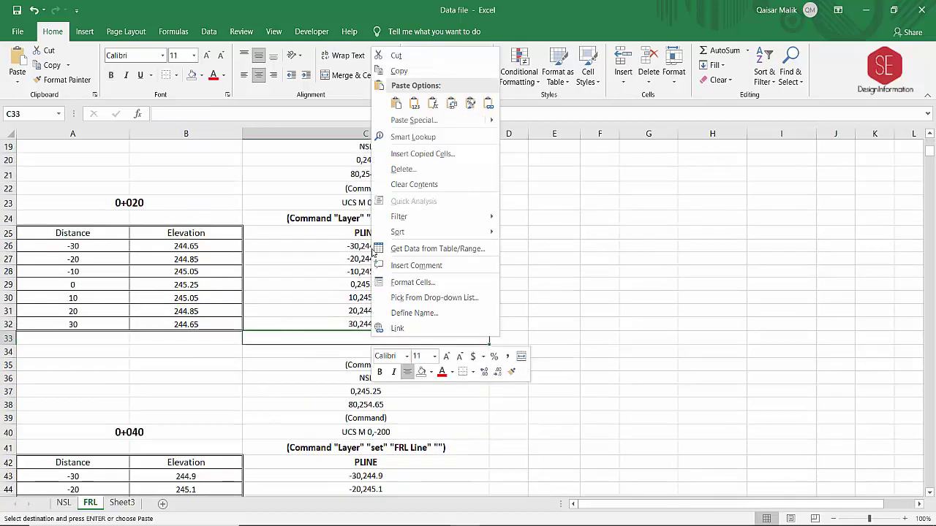
pyautogui.click(396, 102)
pyautogui.scroll(-5, 457, 214)
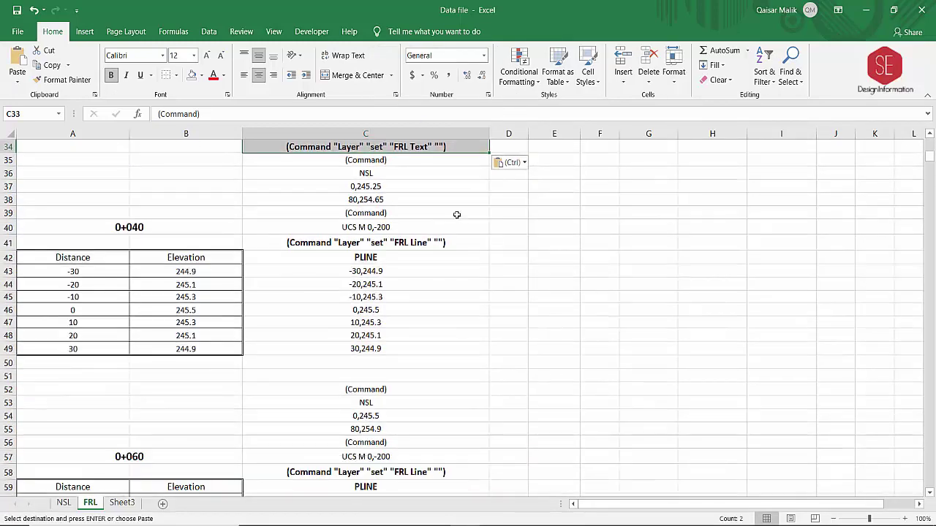
pyautogui.click(359, 362)
pyautogui.rightClick(359, 362)
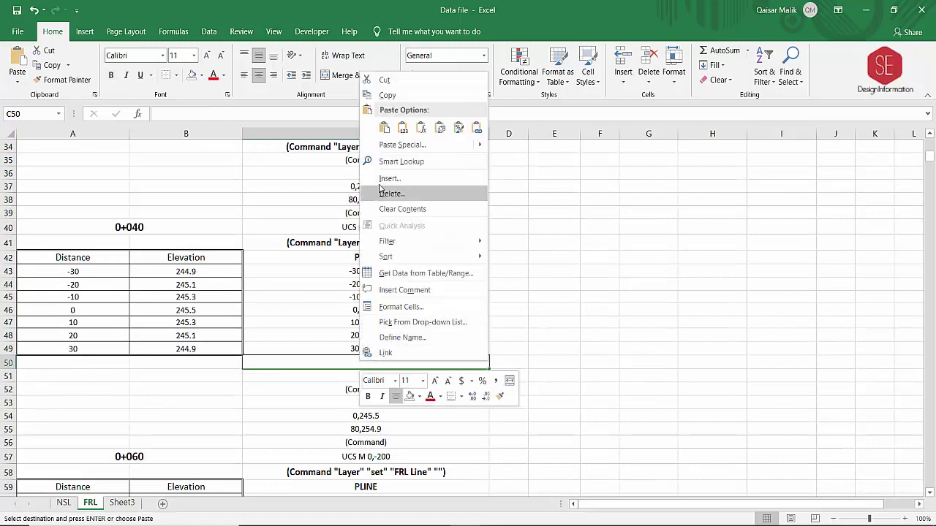
pyautogui.click(381, 128)
pyautogui.scroll(-3, 414, 242)
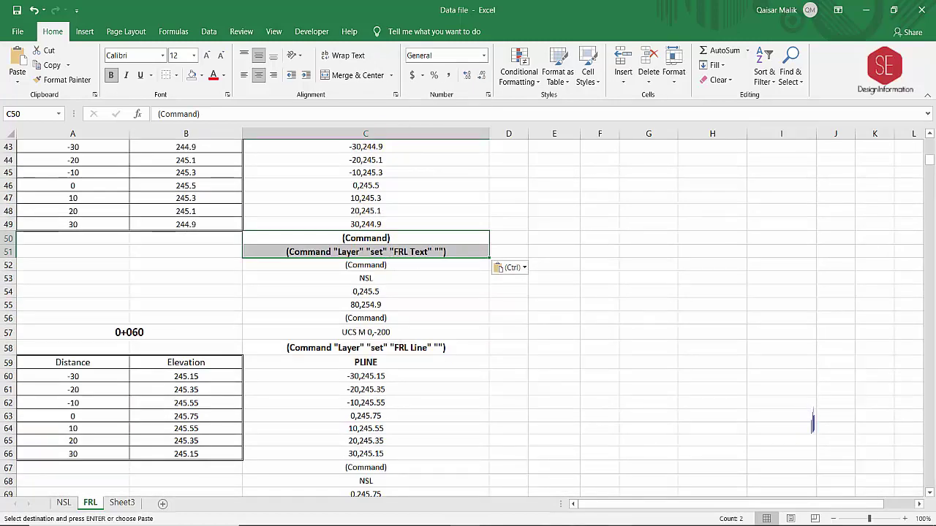
pyautogui.hotkey('ctrl', 'Down')
# Check the FRL Text command at C1068 and the (Command) row at C1069, then scroll back up the FRL script.
pyautogui.scroll(2, 409, 292)
pyautogui.click(438, 245)
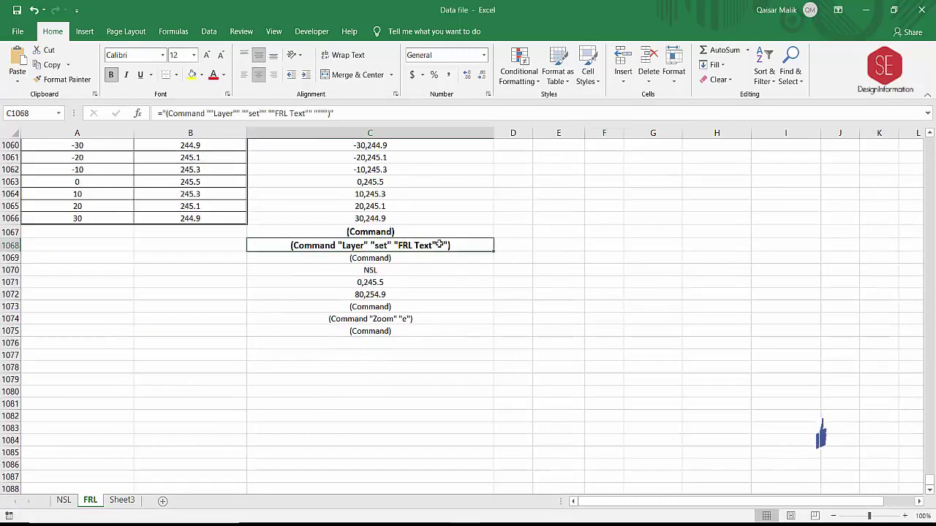
pyautogui.click(386, 260)
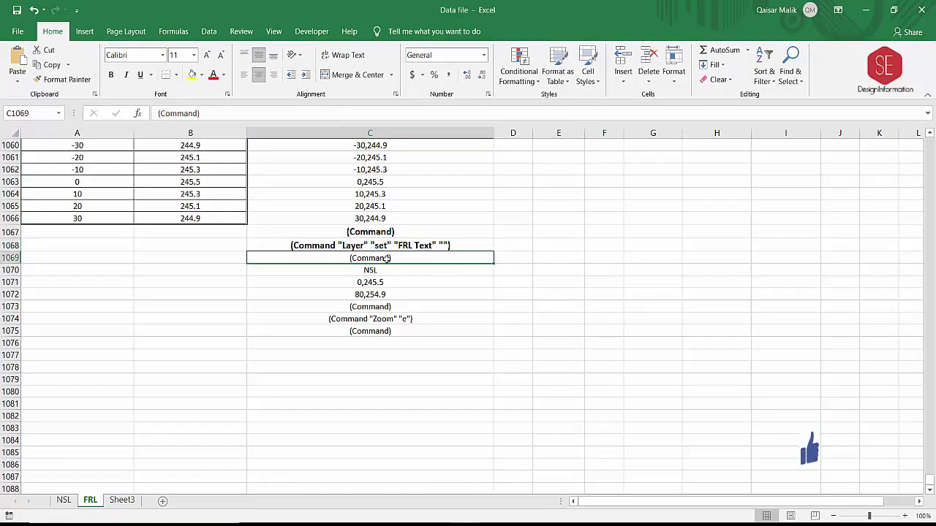
pyautogui.click(386, 243)
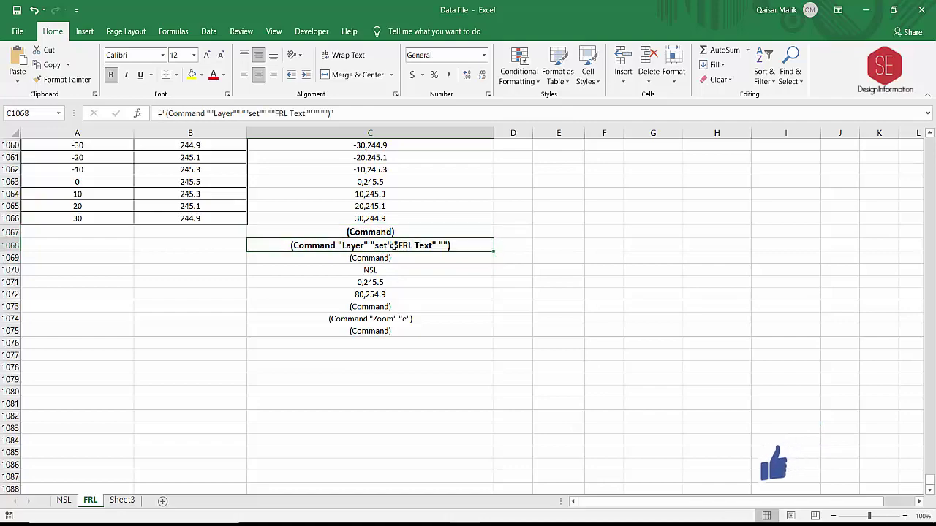
pyautogui.scroll(7, 373, 271)
pyautogui.scroll(3, 367, 291)
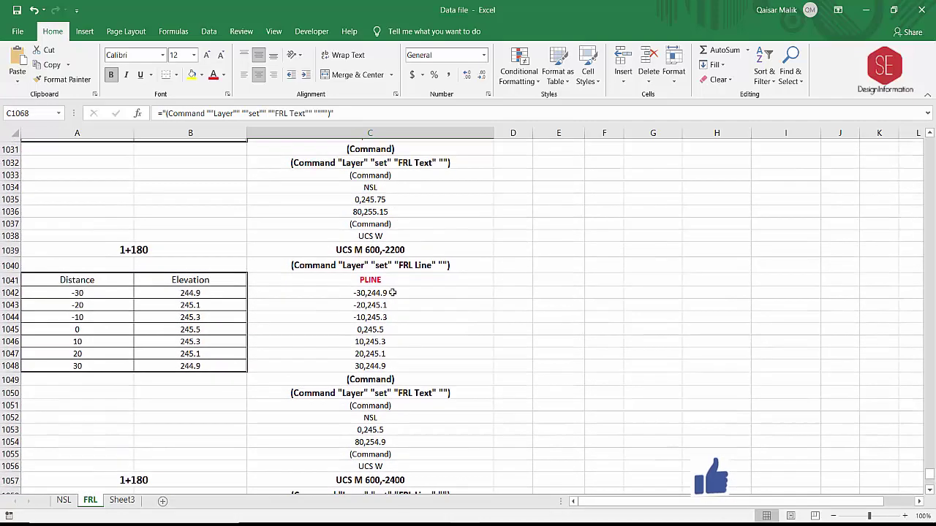
pyautogui.scroll(3, 381, 291)
pyautogui.scroll(7, 391, 291)
pyautogui.scroll(7, 392, 292)
pyautogui.scroll(6, 394, 281)
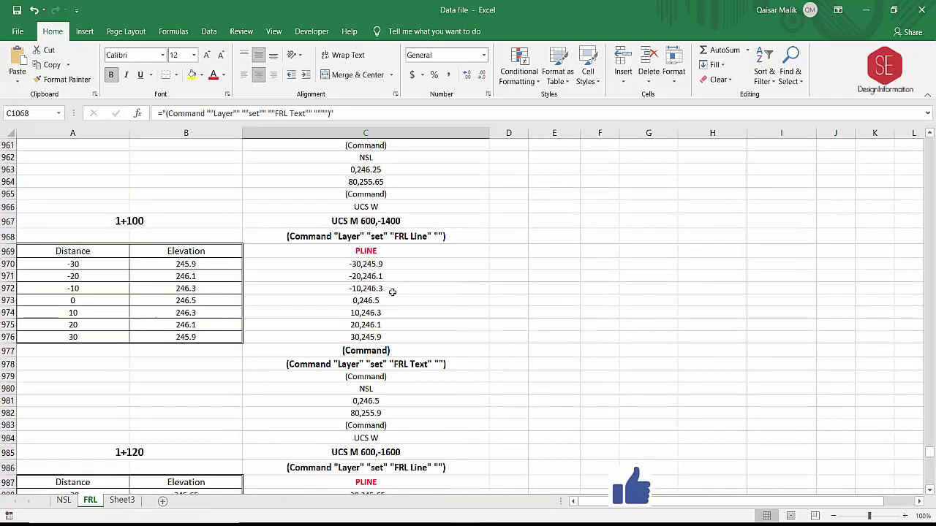
pyautogui.scroll(6, 398, 270)
pyautogui.scroll(2, 406, 257)
pyautogui.scroll(4, 415, 227)
pyautogui.scroll(6, 424, 196)
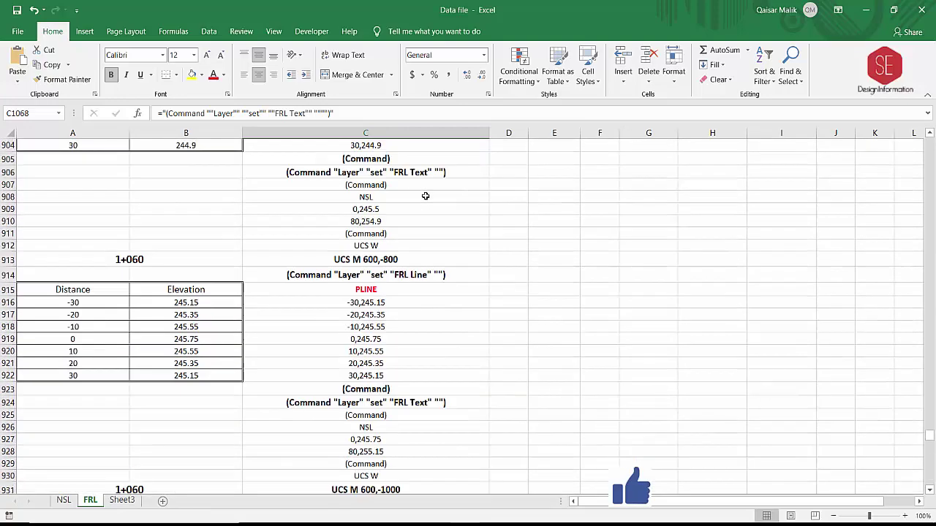
pyautogui.scroll(8, 424, 196)
pyautogui.scroll(8, 425, 196)
pyautogui.scroll(7, 425, 195)
pyautogui.scroll(8, 426, 197)
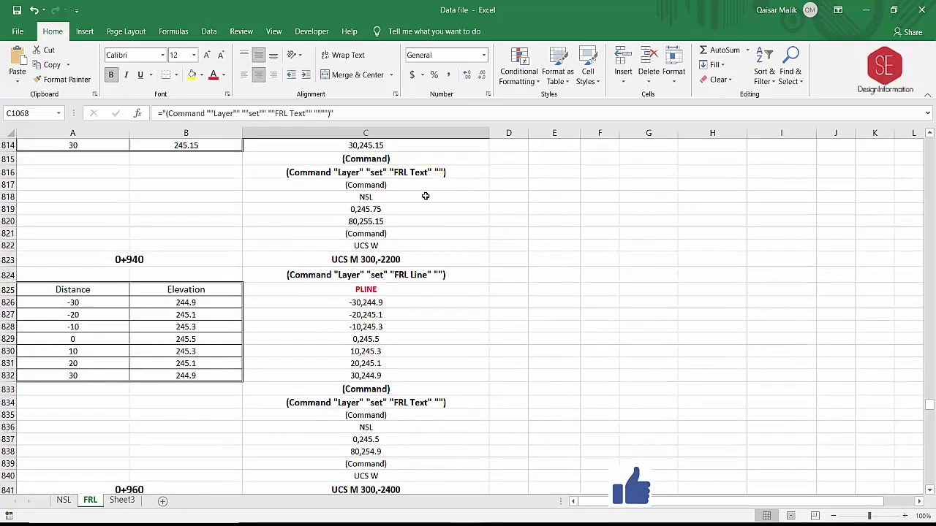
pyautogui.scroll(12, 426, 197)
pyautogui.scroll(2, 426, 196)
pyautogui.moveTo(929, 401); pyautogui.dragTo(932, 138)
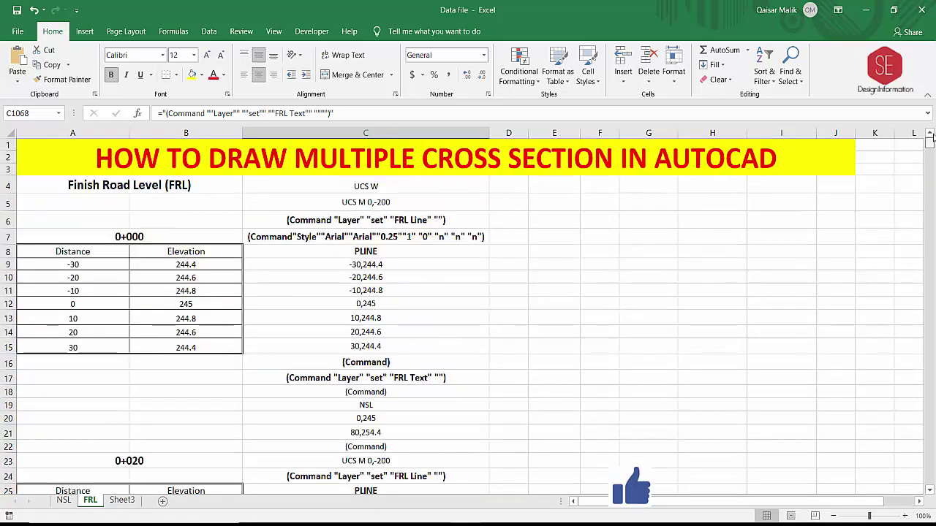
pyautogui.scroll(-1, 345, 204)
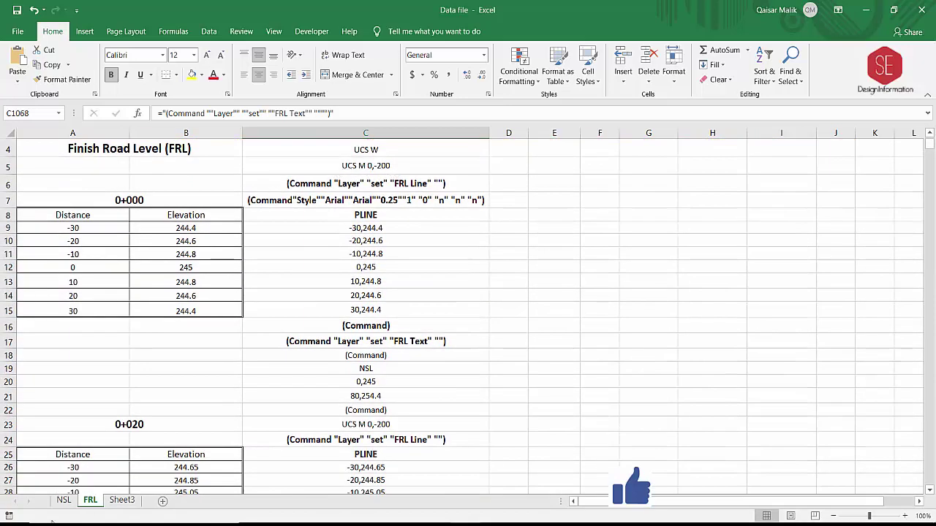
# On the NSL sheet, review the NSL, FRL and Text layer-creation commands in column E.
pyautogui.click(64, 502)
pyautogui.click(515, 270)
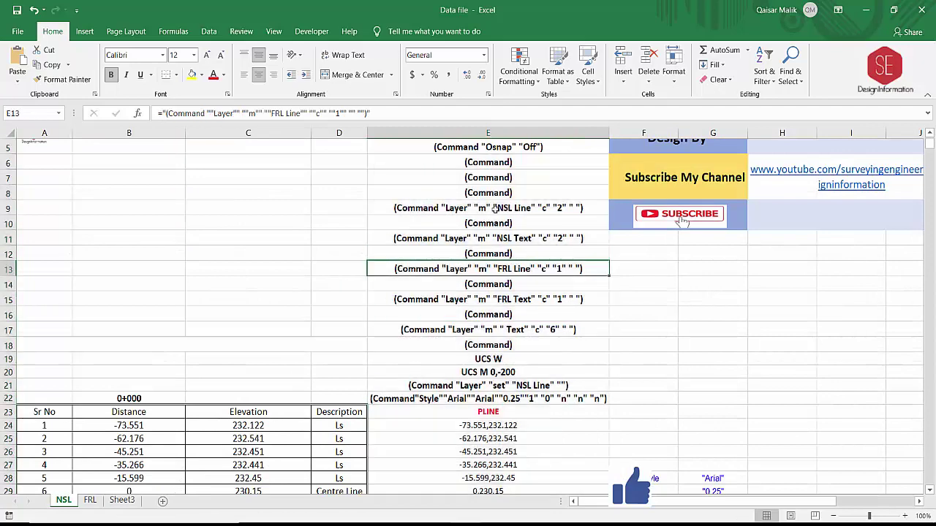
pyautogui.click(455, 209)
pyautogui.click(453, 223)
pyautogui.click(446, 238)
pyautogui.click(442, 269)
pyautogui.click(443, 300)
pyautogui.scroll(-2, 444, 300)
pyautogui.press('Down')
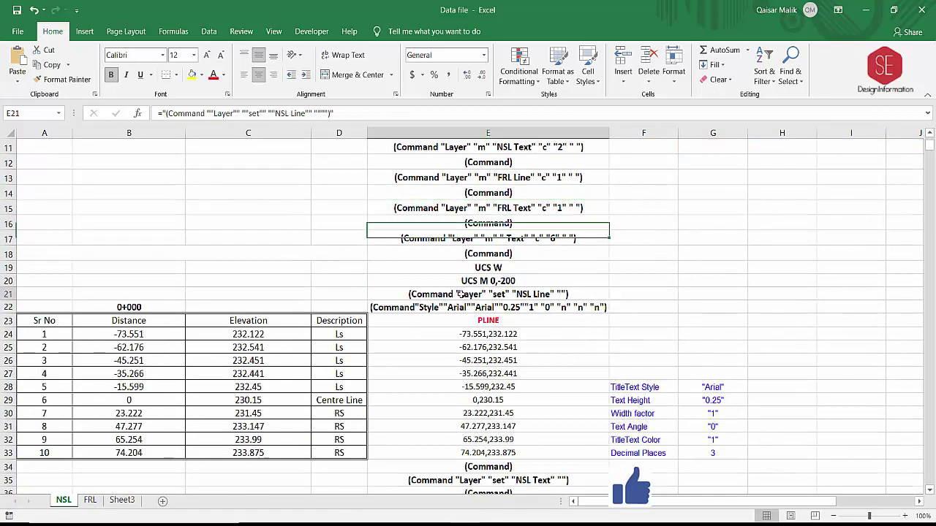
pyautogui.press('Down')
pyautogui.press('Down')
pyautogui.press('Down')
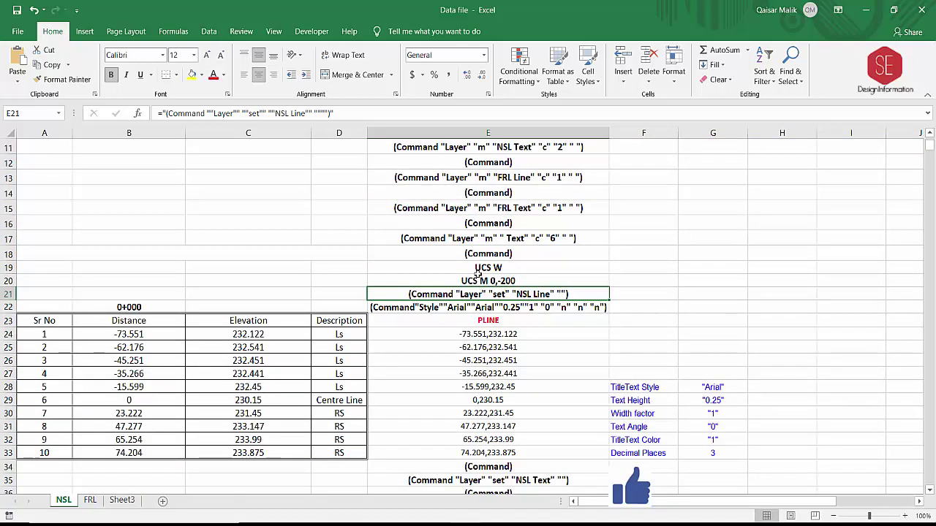
pyautogui.scroll(1, 514, 277)
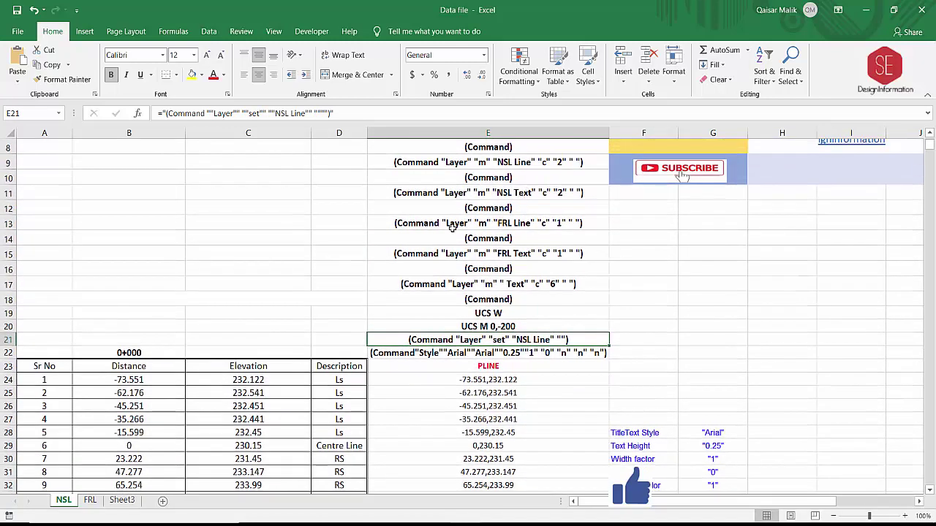
# On the FRL sheet, check the FRL Line command in C6 and the FRL Text command in C17.
pyautogui.click(91, 502)
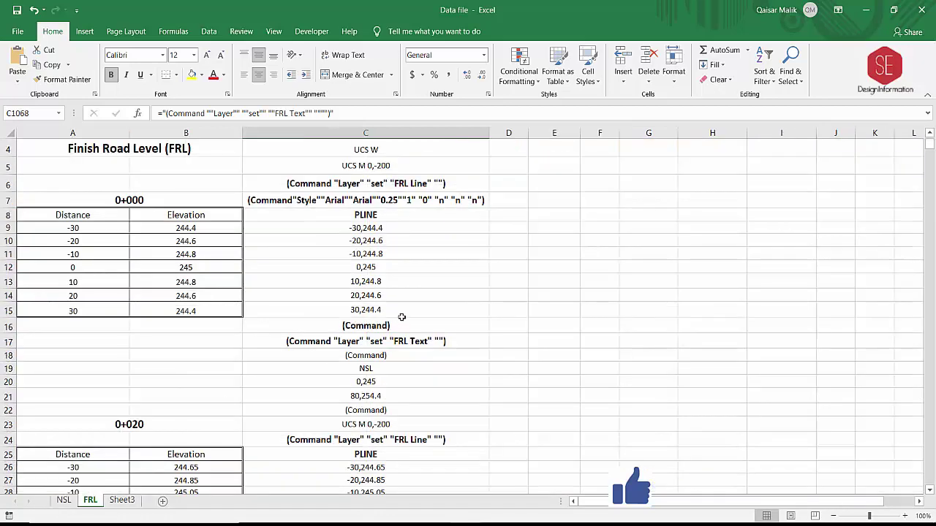
pyautogui.click(391, 186)
pyautogui.click(381, 342)
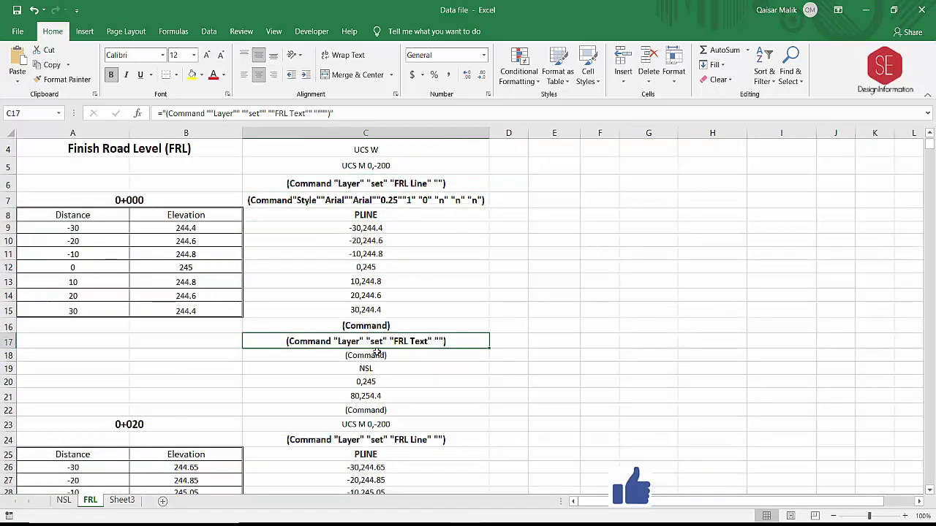
pyautogui.scroll(-2, 385, 362)
pyautogui.scroll(3, 384, 354)
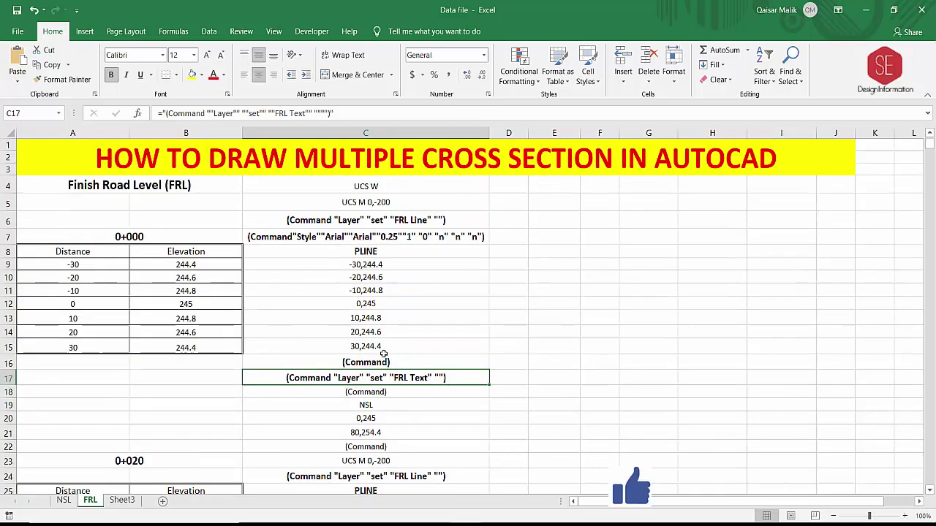
# Select the FRLData range from the Name Box, copy it, and switch to AutoCAD.
pyautogui.click(63, 114)
pyautogui.click(27, 144)
pyautogui.scroll(1, 313, 171)
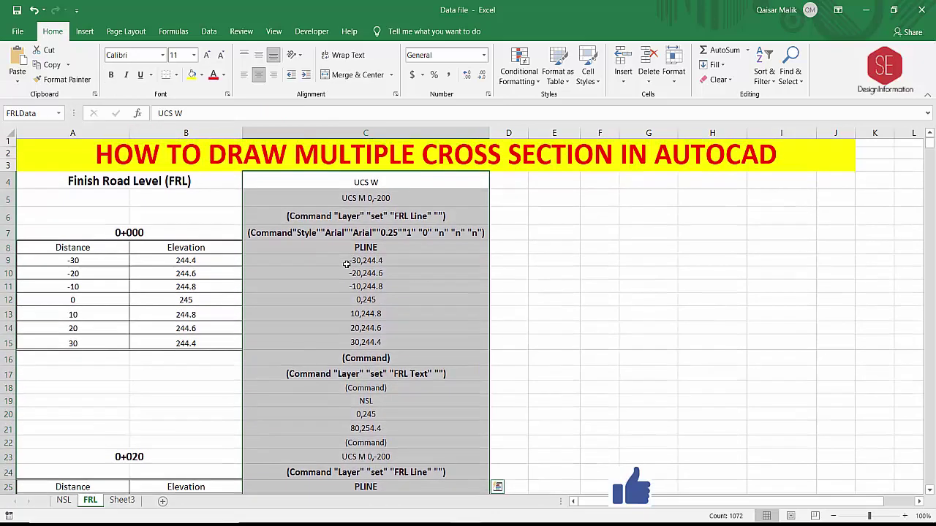
pyautogui.rightClick(358, 283)
pyautogui.click(389, 257)
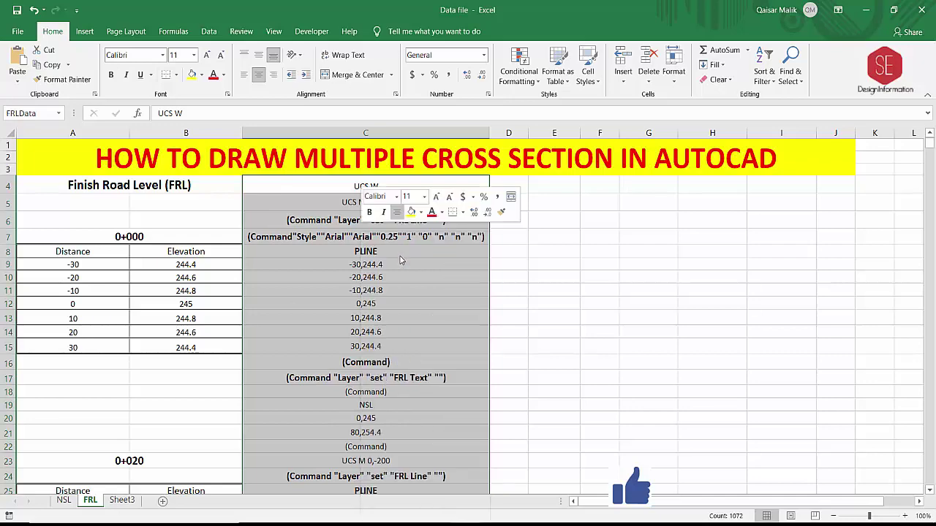
pyautogui.hotkey('alt', 'Tab')
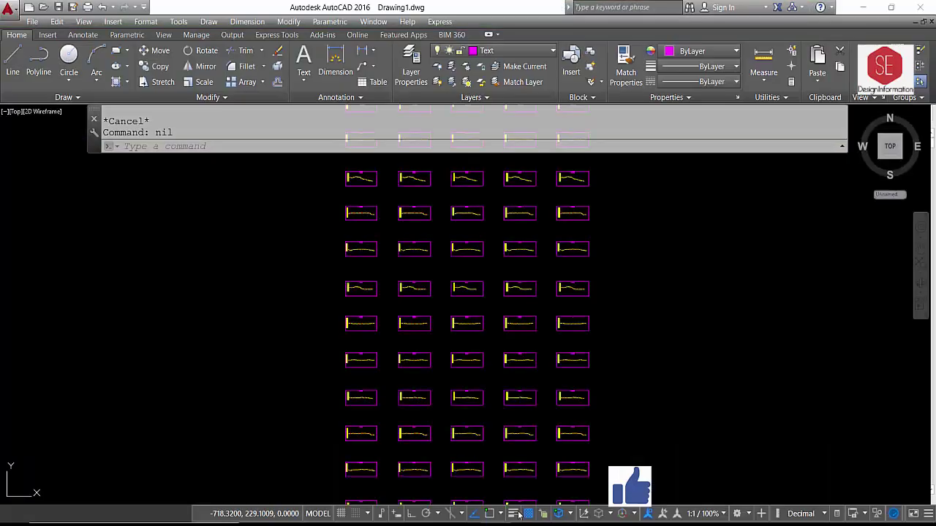
# Paste the copied FRL script into the AutoCAD command line to run it.
pyautogui.moveTo(468, 277); pyautogui.dragTo(464, 342, button='middle')
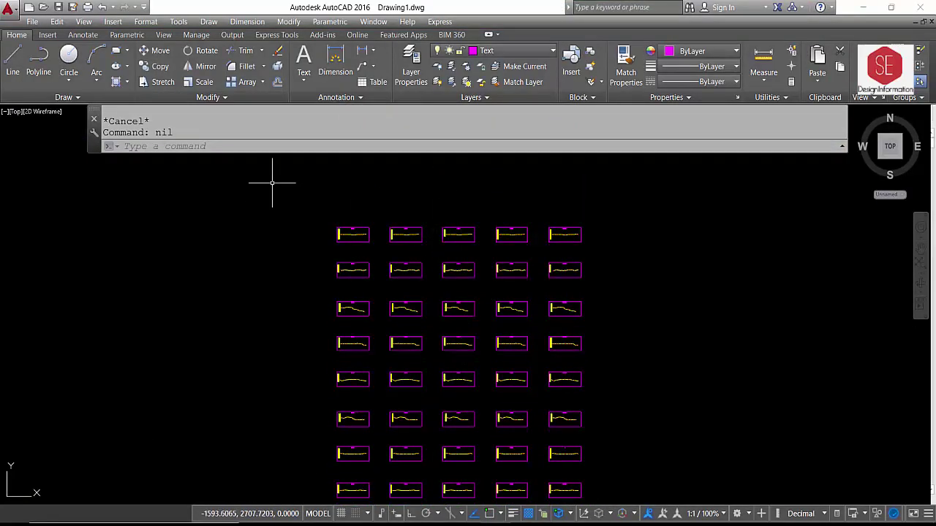
pyautogui.rightClick(202, 145)
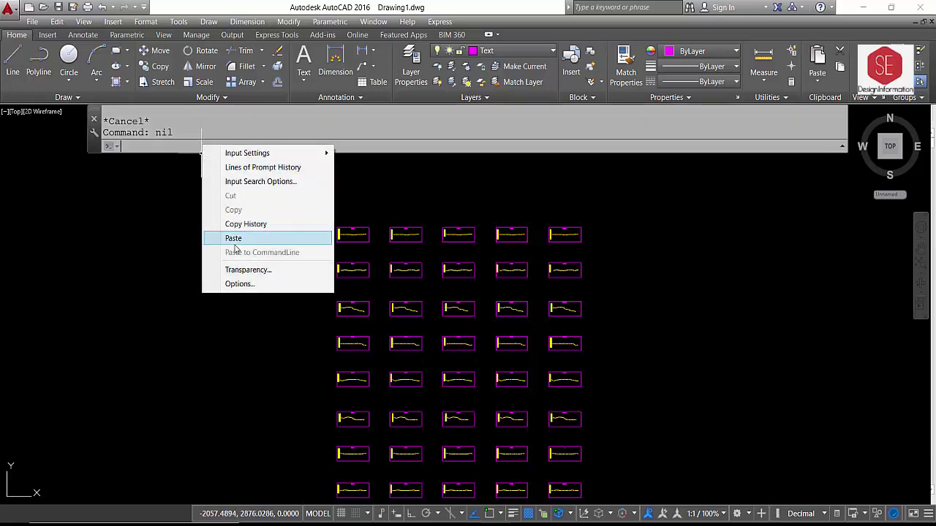
pyautogui.click(234, 239)
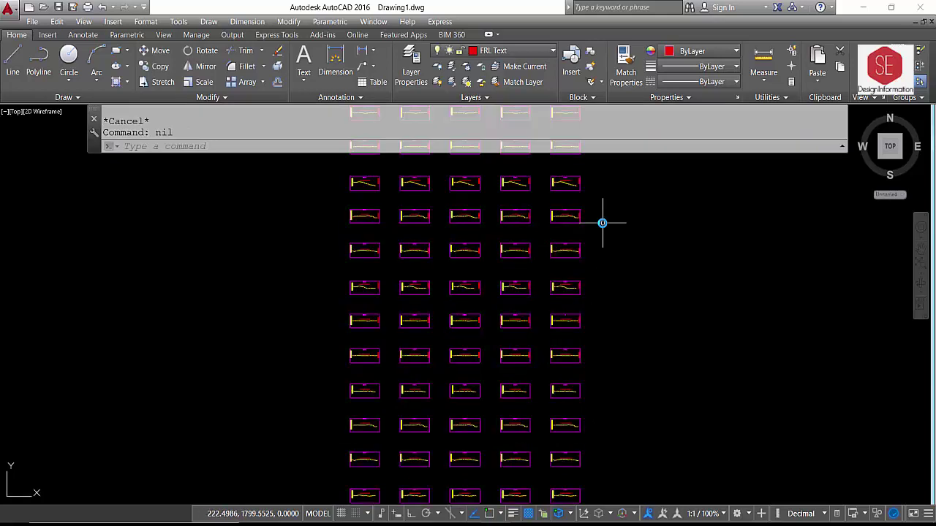
# Select the red FRL line and red level label to confirm their layers.
pyautogui.scroll(10, 518, 162)
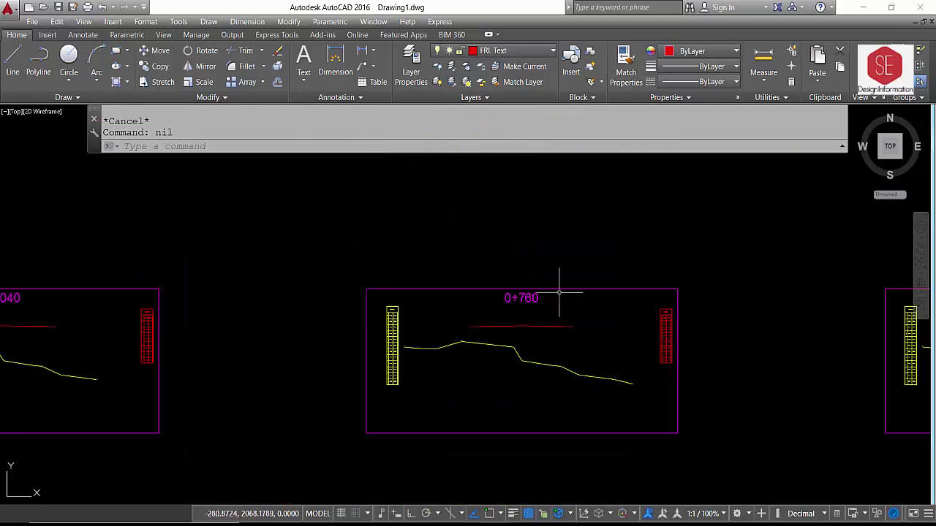
pyautogui.click(539, 326)
pyautogui.press('Escape')
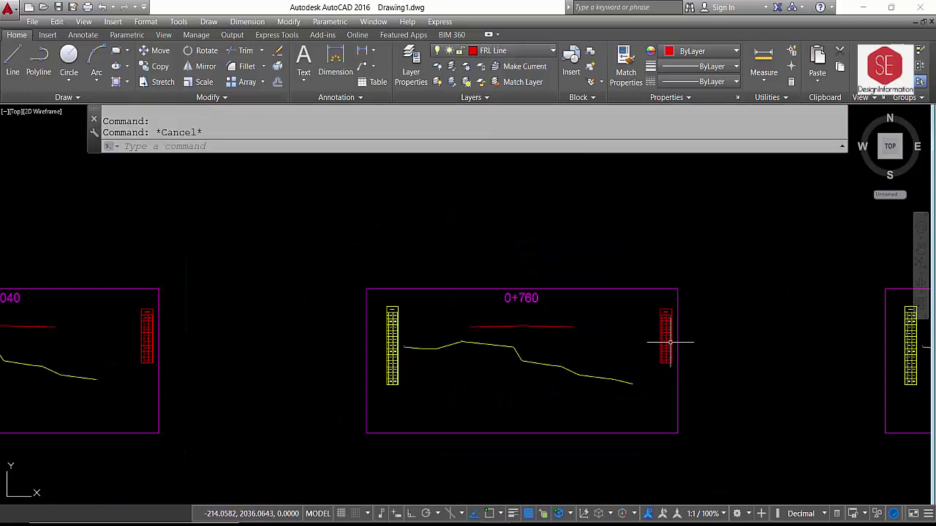
pyautogui.moveTo(669, 341); pyautogui.dragTo(654, 322)
pyautogui.press('Escape')
pyautogui.scroll(-2, 517, 239)
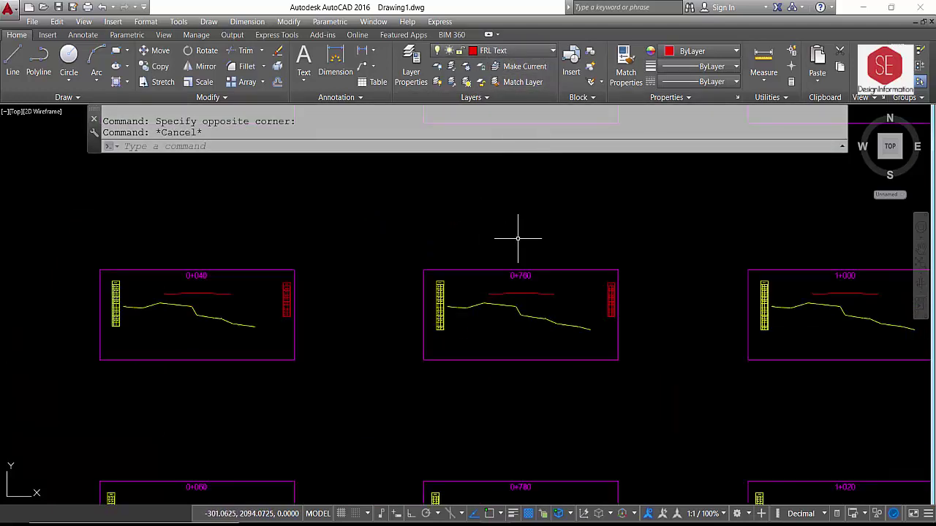
pyautogui.moveTo(204, 259); pyautogui.dragTo(333, 195, button='middle')
pyautogui.scroll(-4, 574, 215)
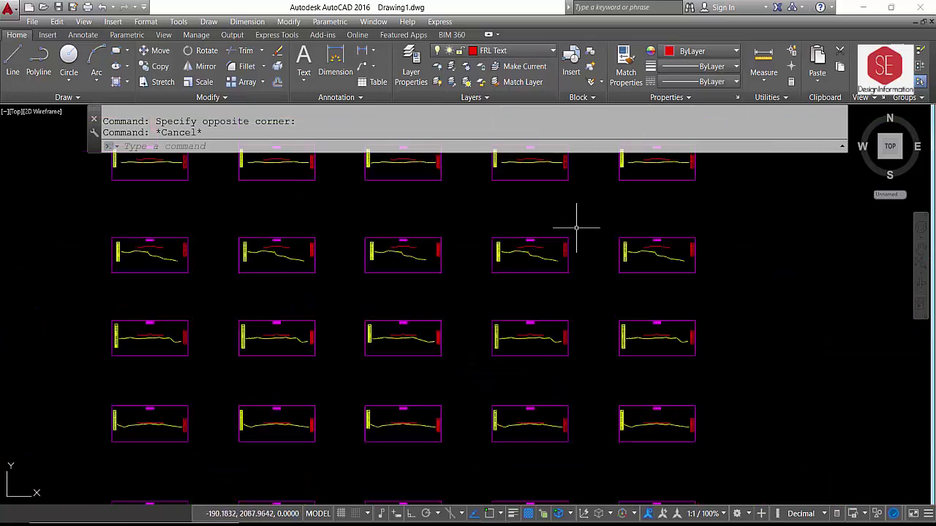
pyautogui.scroll(-2, 526, 258)
pyautogui.scroll(4, 497, 228)
pyautogui.scroll(2, 419, 201)
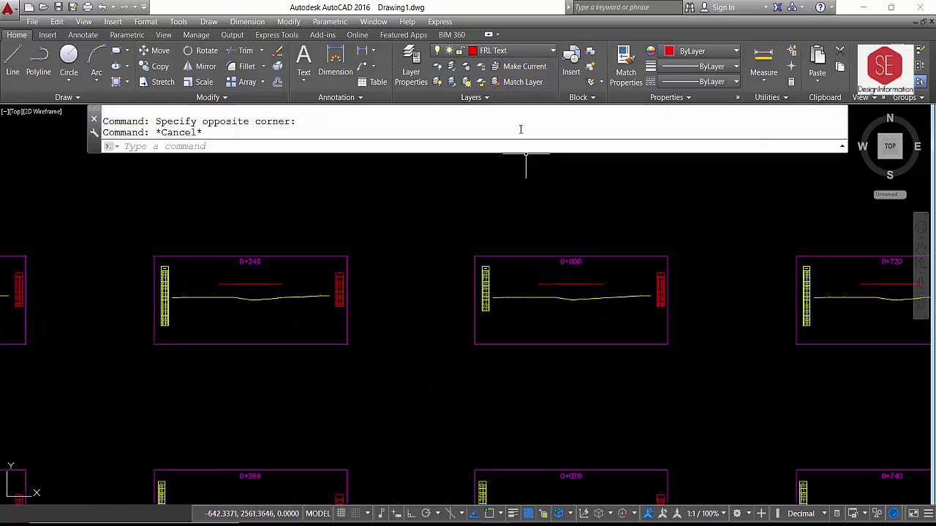
pyautogui.click(512, 50)
pyautogui.click(441, 105)
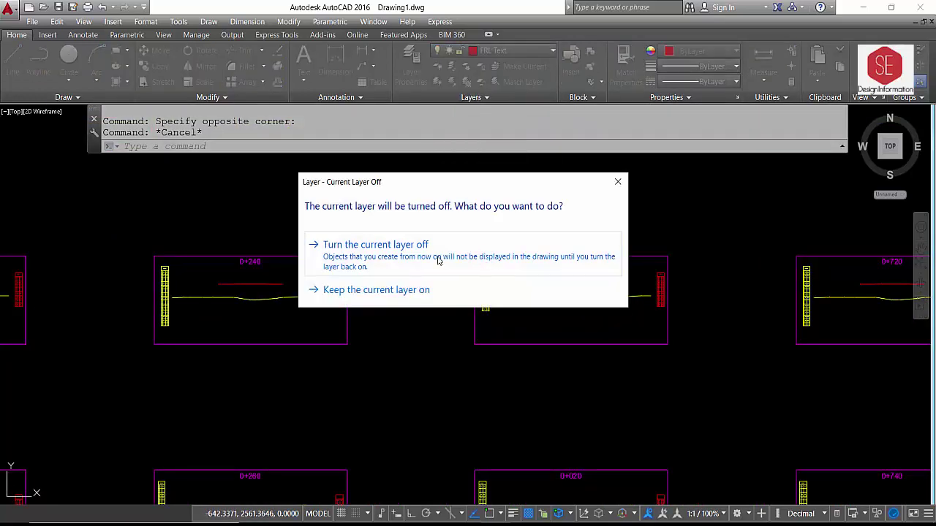
pyautogui.click(439, 258)
pyautogui.click(486, 51)
pyautogui.click(439, 96)
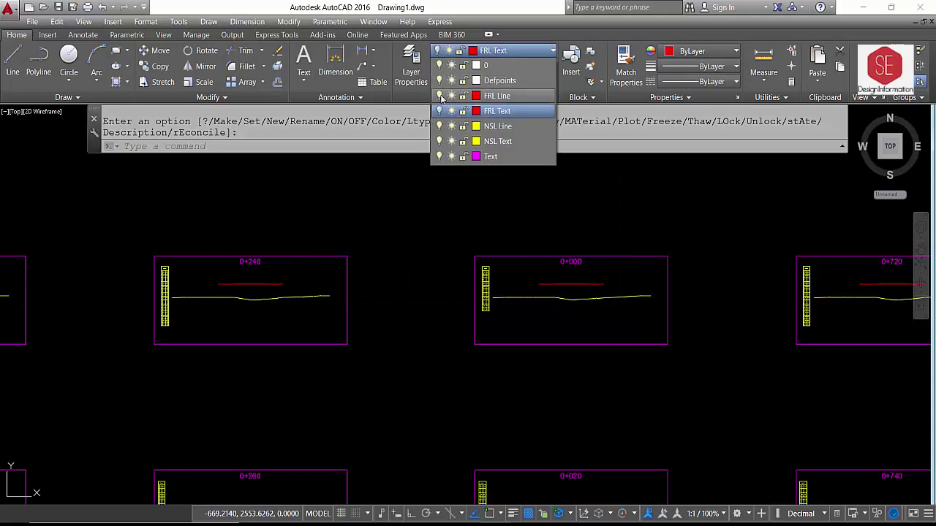
pyautogui.click(476, 241)
pyautogui.click(493, 52)
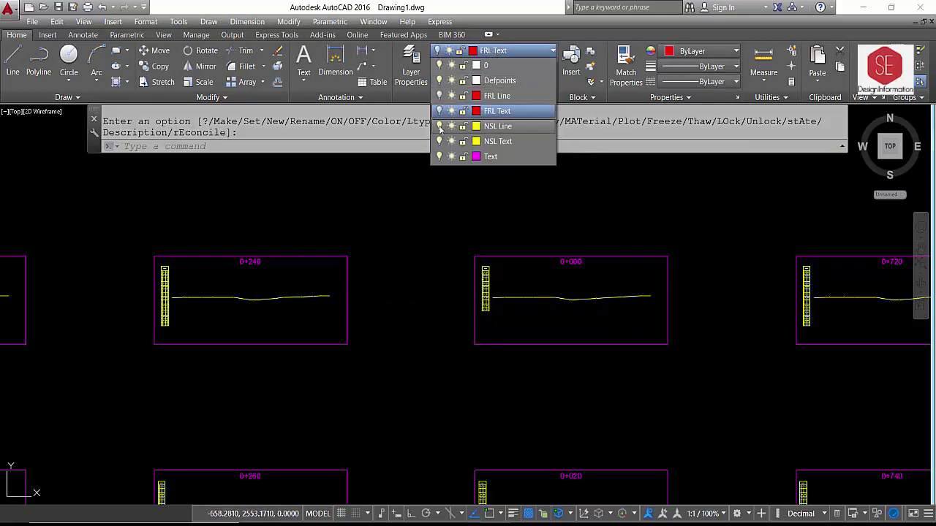
pyautogui.click(439, 126)
pyautogui.click(439, 141)
pyautogui.click(439, 156)
pyautogui.click(471, 220)
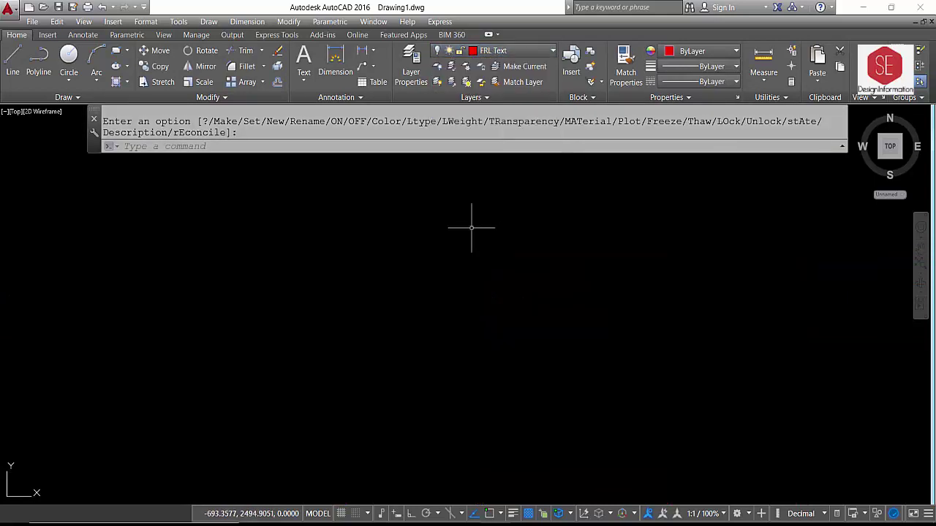
pyautogui.write('z')
pyautogui.press('Return')
pyautogui.write('e')
pyautogui.press('Return')
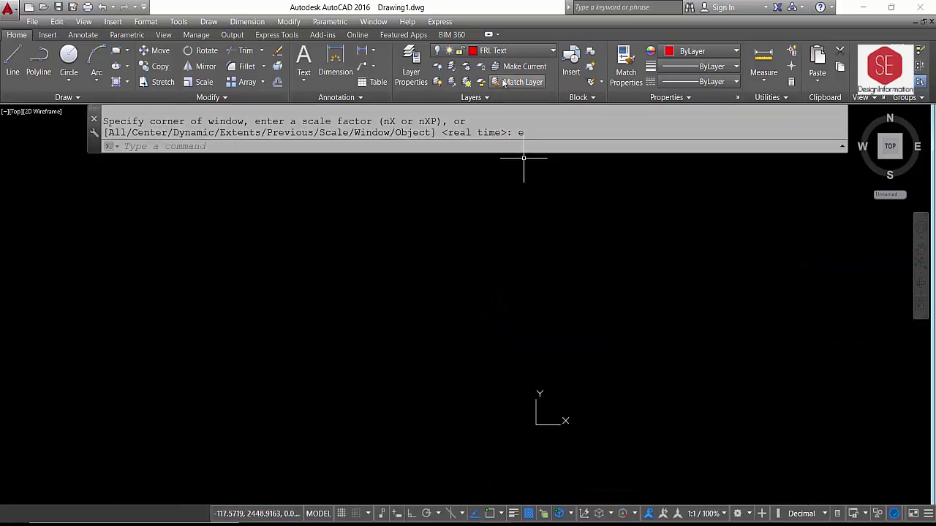
pyautogui.click(493, 51)
pyautogui.click(439, 95)
pyautogui.click(433, 191)
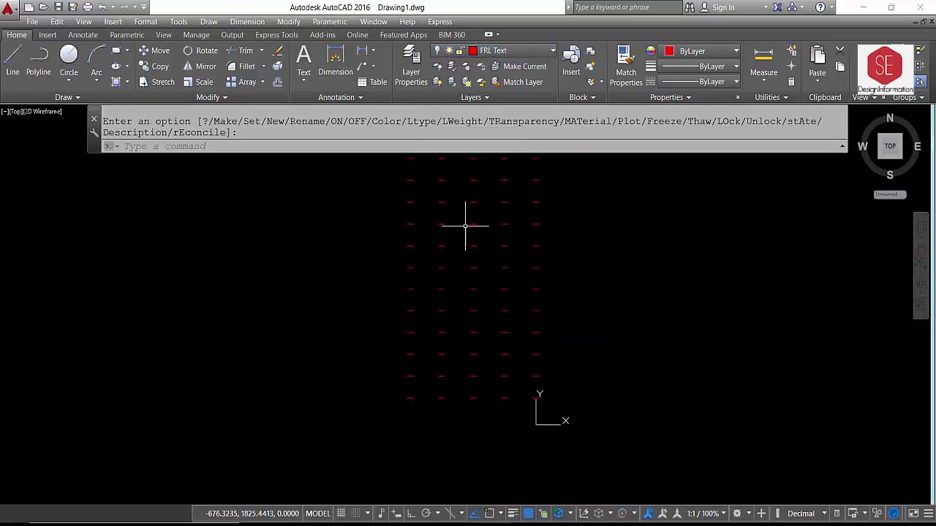
pyautogui.scroll(5, 464, 224)
pyautogui.click(494, 52)
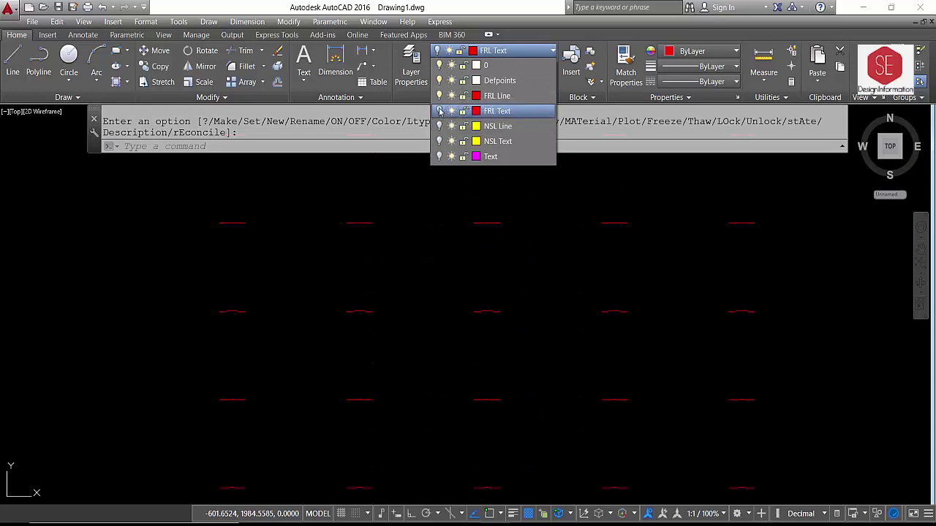
pyautogui.click(438, 110)
pyautogui.click(522, 228)
pyautogui.scroll(3, 511, 220)
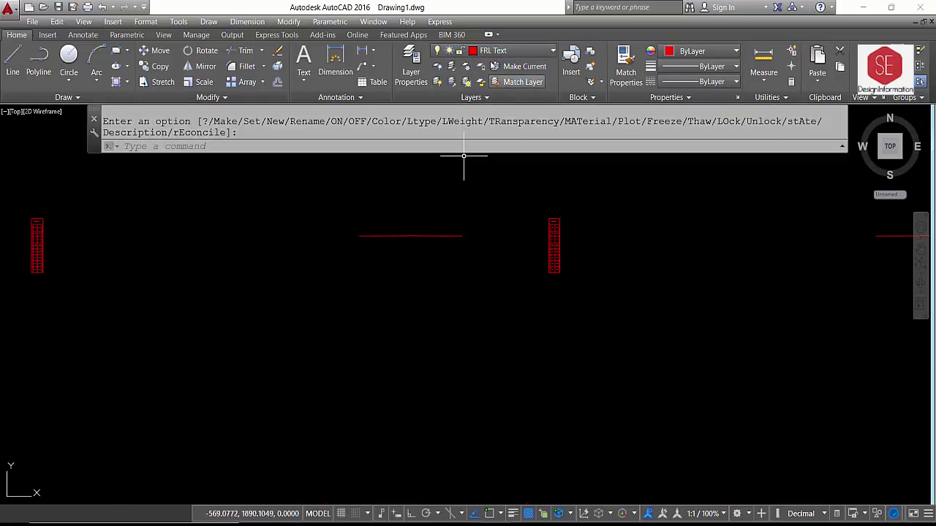
pyautogui.scroll(-5, 476, 251)
pyautogui.click(465, 50)
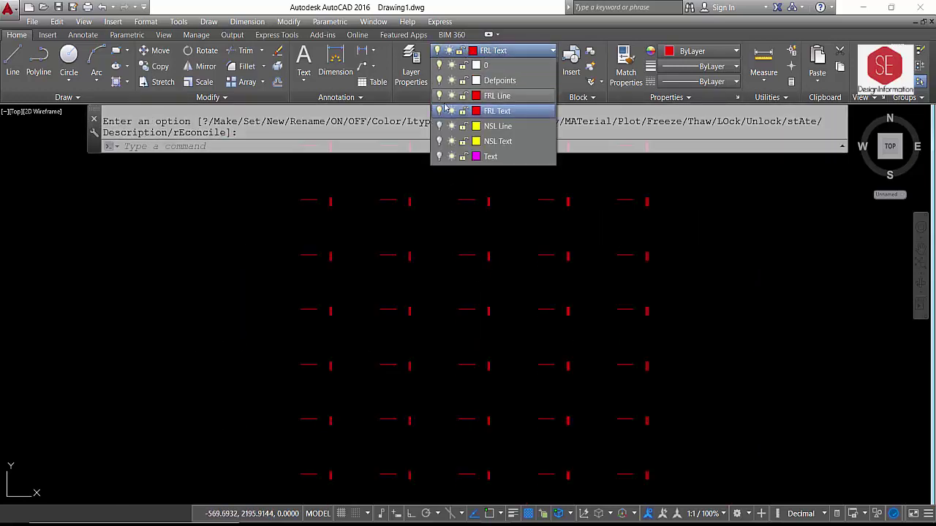
pyautogui.click(438, 126)
pyautogui.click(438, 141)
pyautogui.click(438, 156)
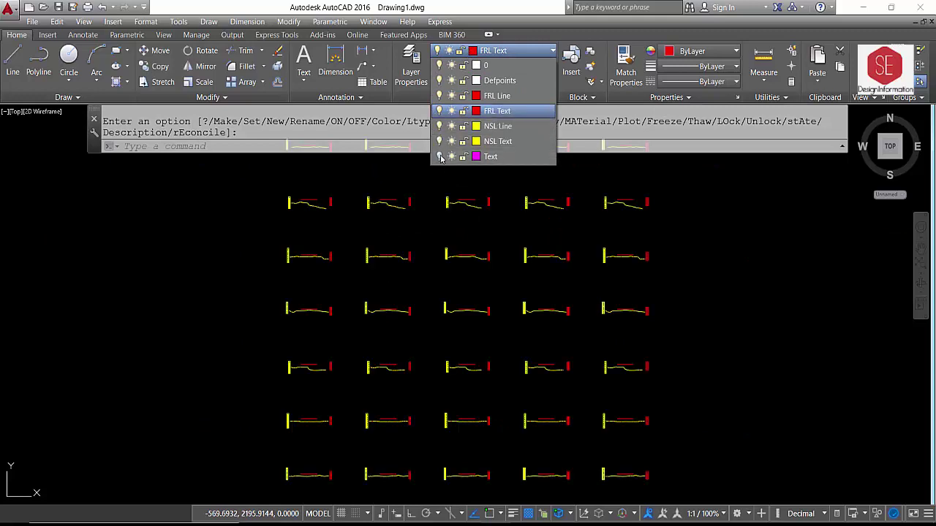
pyautogui.click(476, 244)
pyautogui.scroll(3, 364, 179)
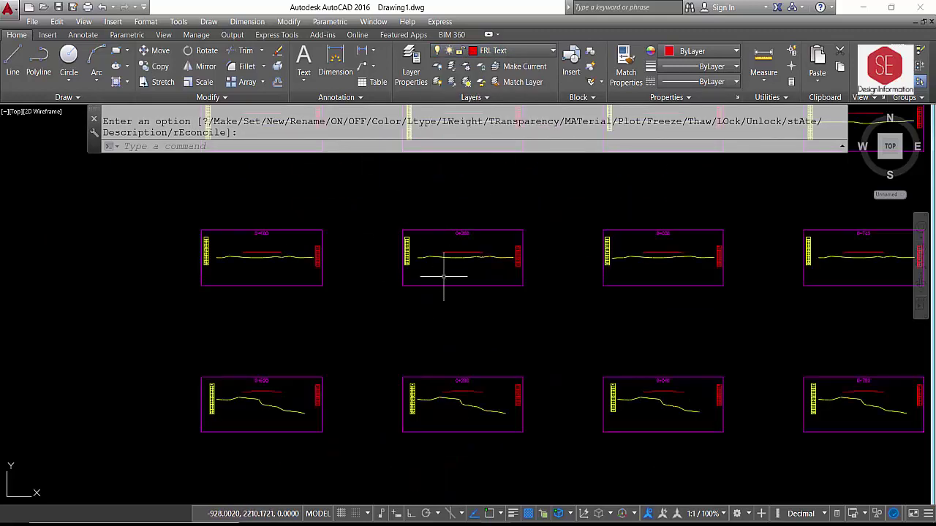
pyautogui.scroll(-3, 544, 263)
# Deselect column C on Excel's FRL sheet, then return to AutoCAD zoomed on the 0+240 section.
pyautogui.hotkey('alt', 'Tab')
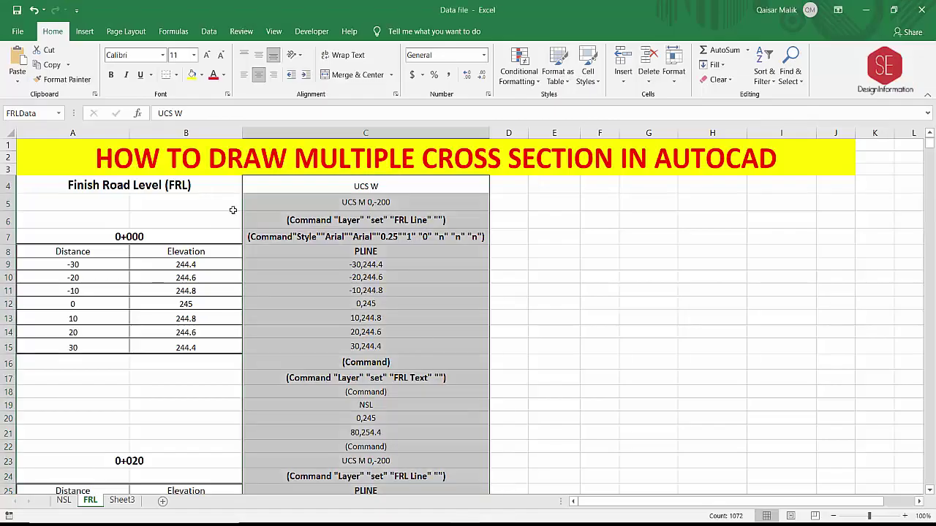
pyautogui.click(512, 237)
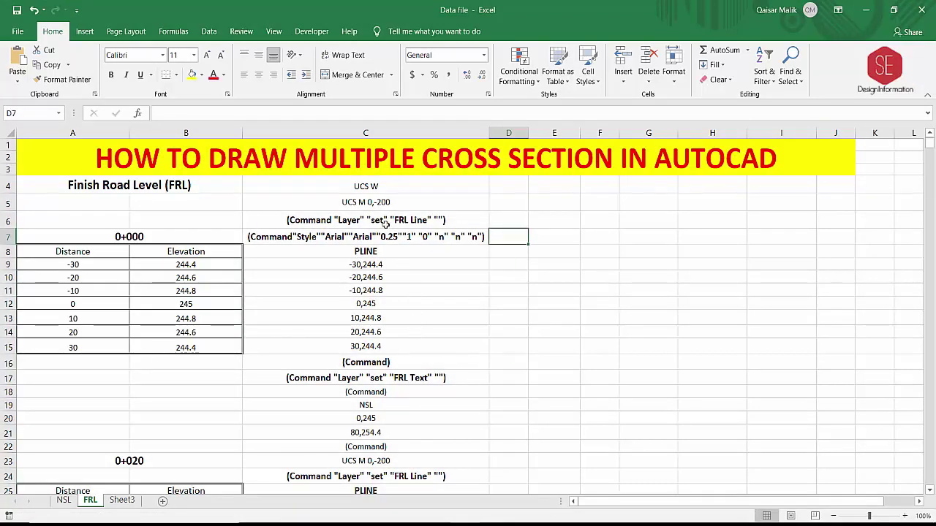
pyautogui.scroll(-5, 307, 362)
pyautogui.scroll(1, 286, 309)
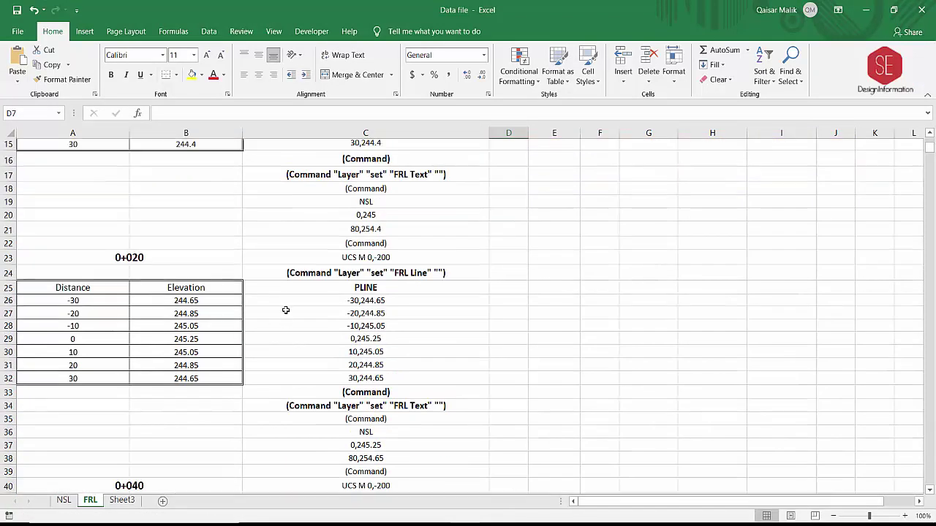
pyautogui.scroll(4, 286, 309)
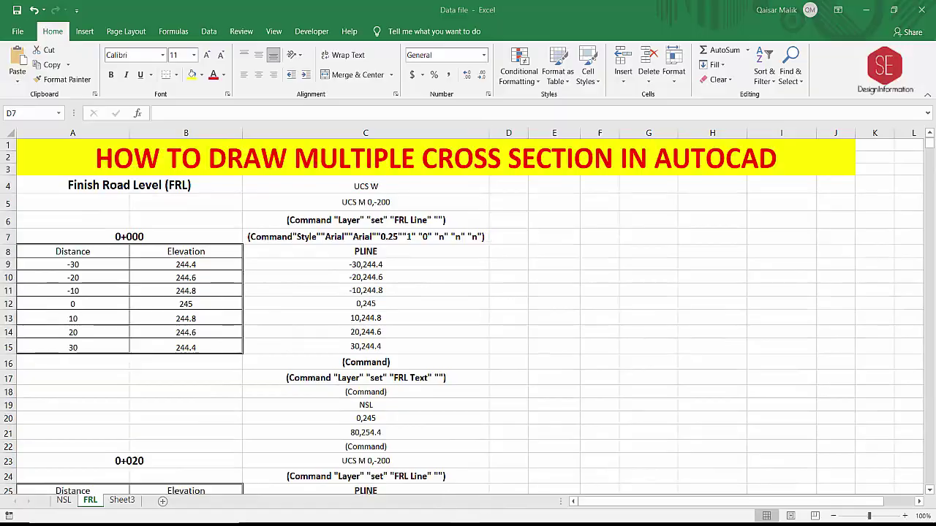
pyautogui.hotkey('alt', 'Tab')
pyautogui.scroll(5, 461, 293)
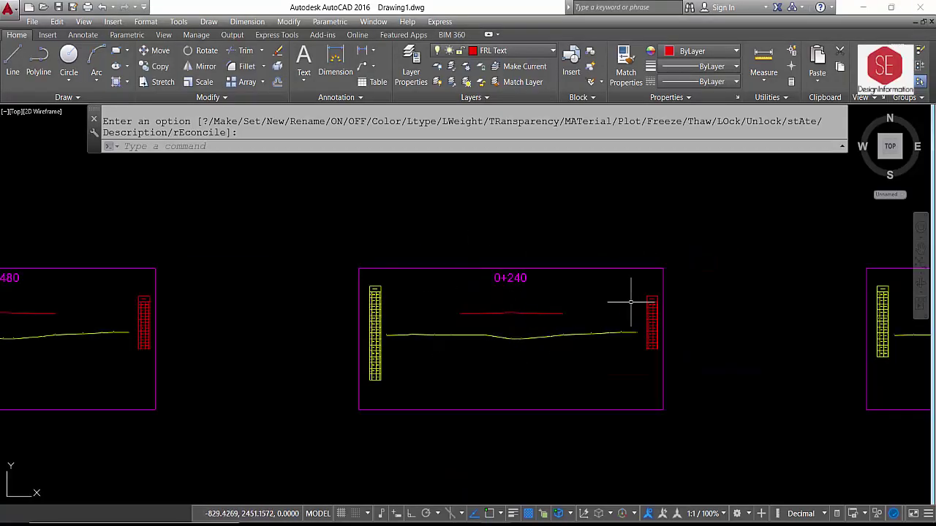
# Zoom out in AutoCAD, then in Excel flip between the FRL and NSL sheets, ending on NSL.
pyautogui.scroll(-2, 421, 285)
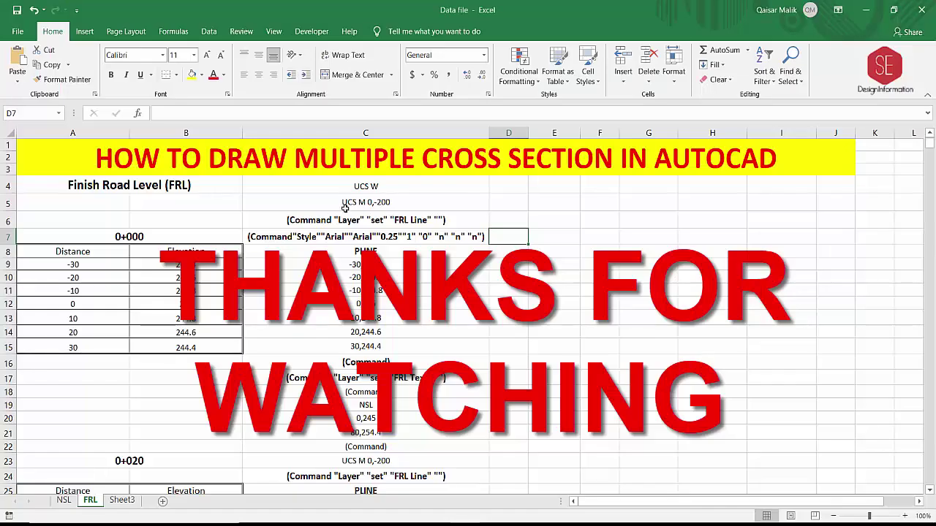
pyautogui.scroll(-3, 351, 219)
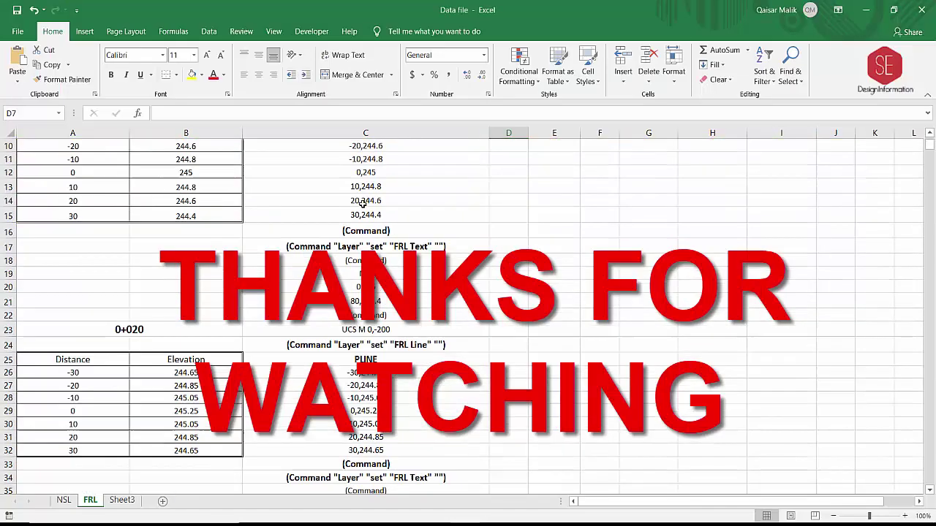
pyautogui.scroll(-1, 351, 219)
pyautogui.click(64, 502)
pyautogui.click(89, 501)
pyautogui.scroll(3, 87, 505)
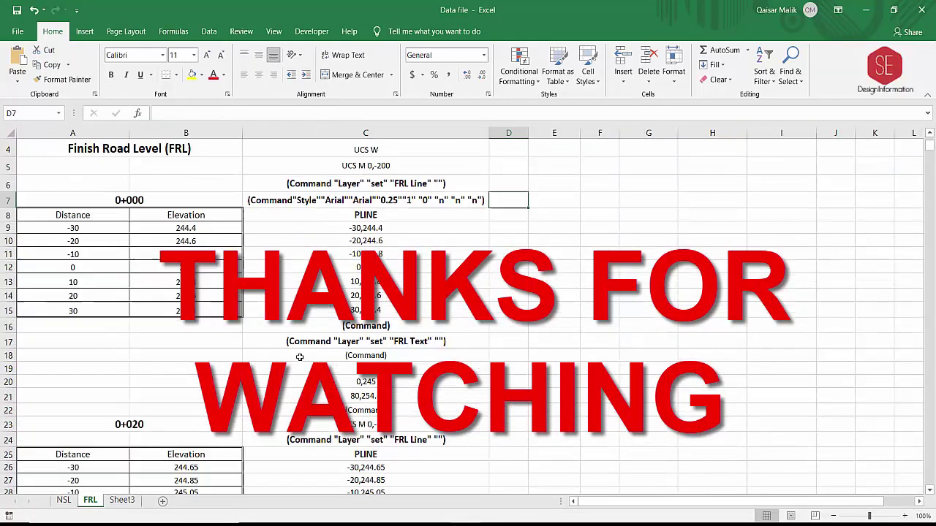
pyautogui.scroll(1, 70, 505)
pyautogui.click(64, 502)
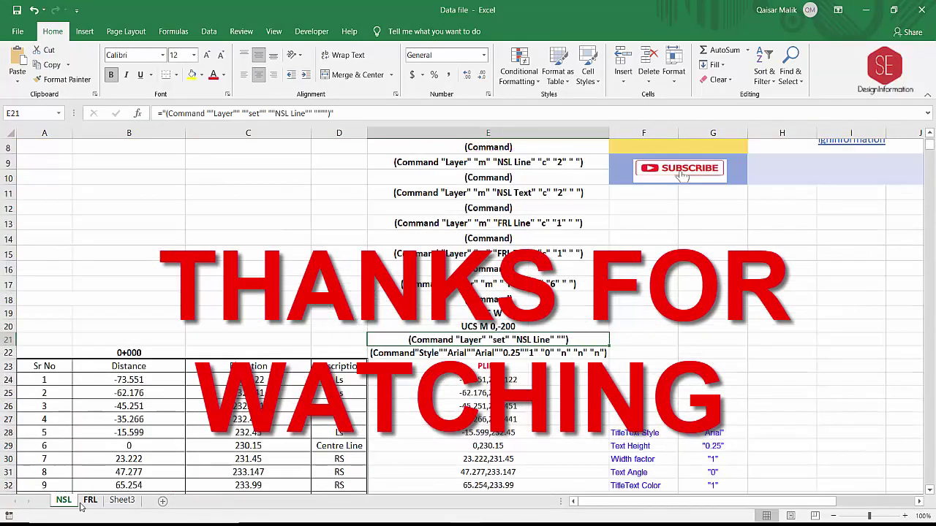